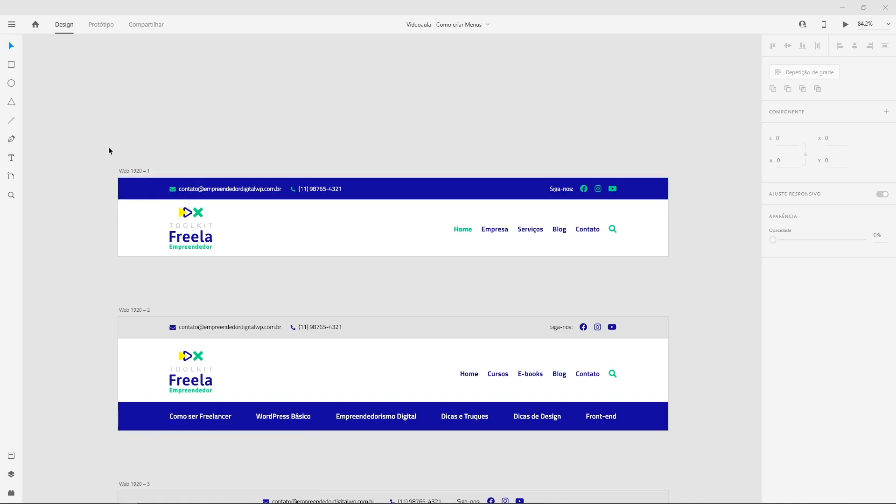
# Select the first header artboard and show its layout grid
pyautogui.click(127, 227)
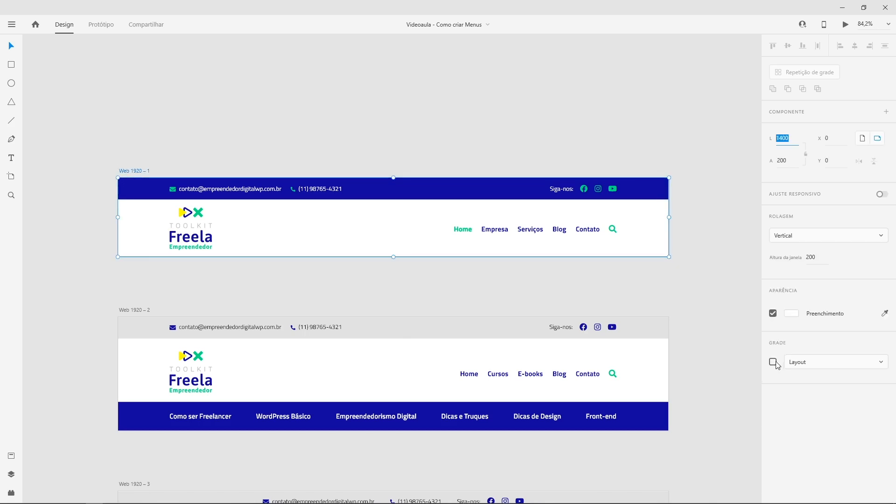
pyautogui.click(773, 363)
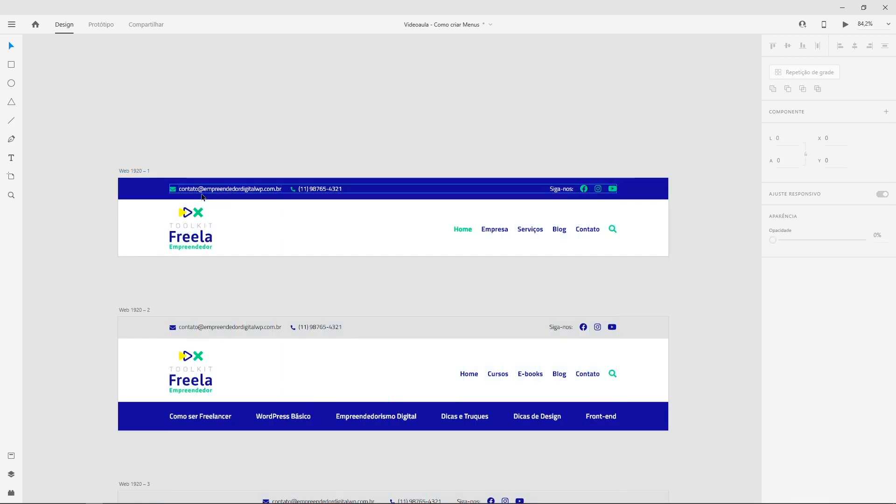
pyautogui.click(12, 66)
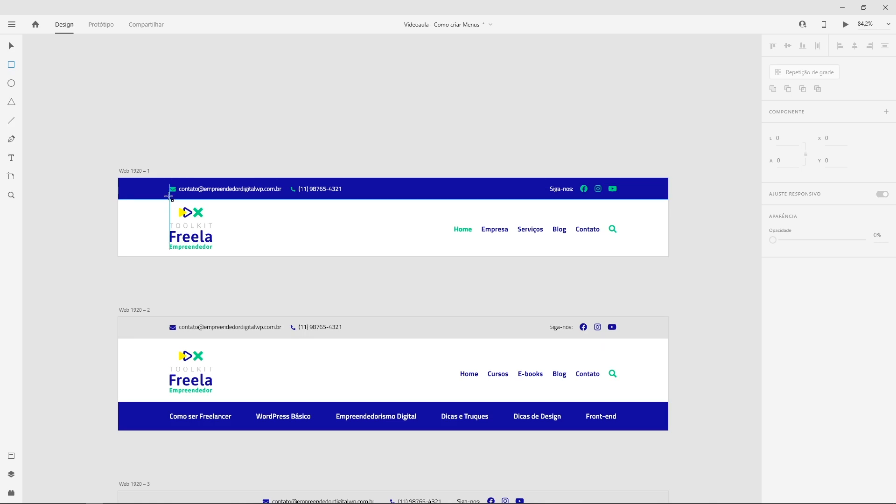
pyautogui.click(11, 62)
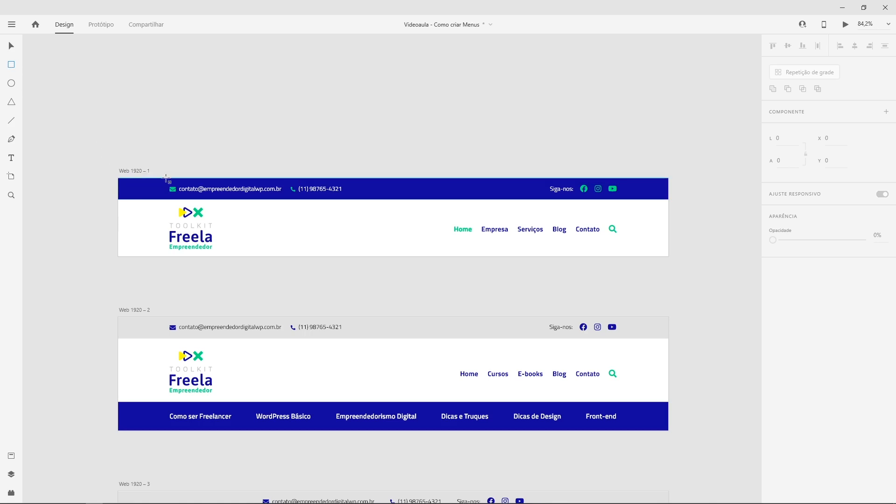
# Draw a rectangle across the top contact bar and adjust its fill colour
pyautogui.moveTo(166, 178); pyautogui.dragTo(241, 201)
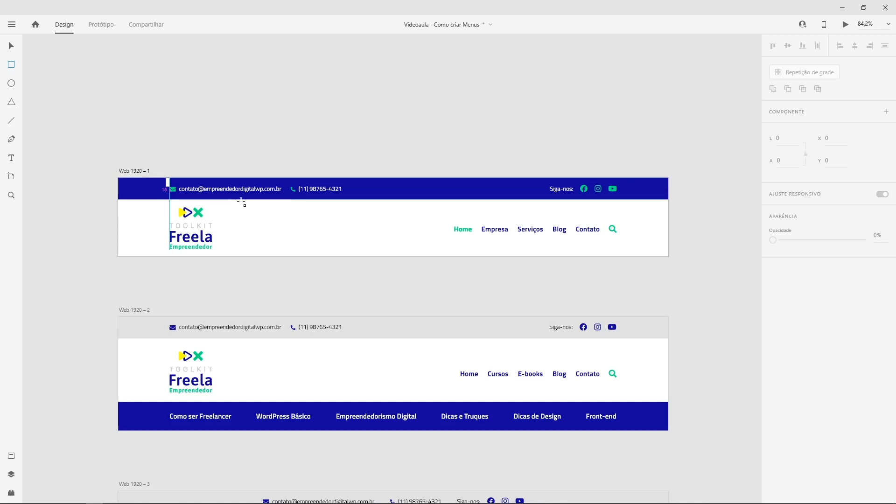
pyautogui.moveTo(242, 202); pyautogui.dragTo(622, 199)
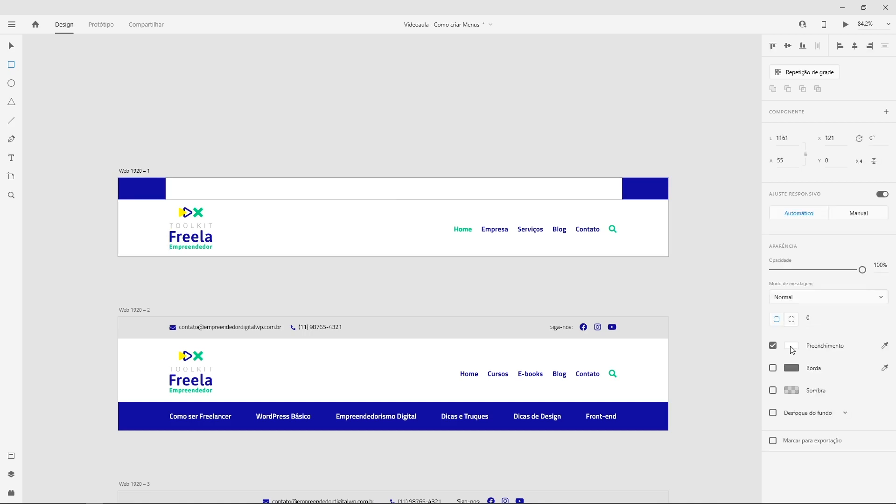
pyautogui.click(792, 348)
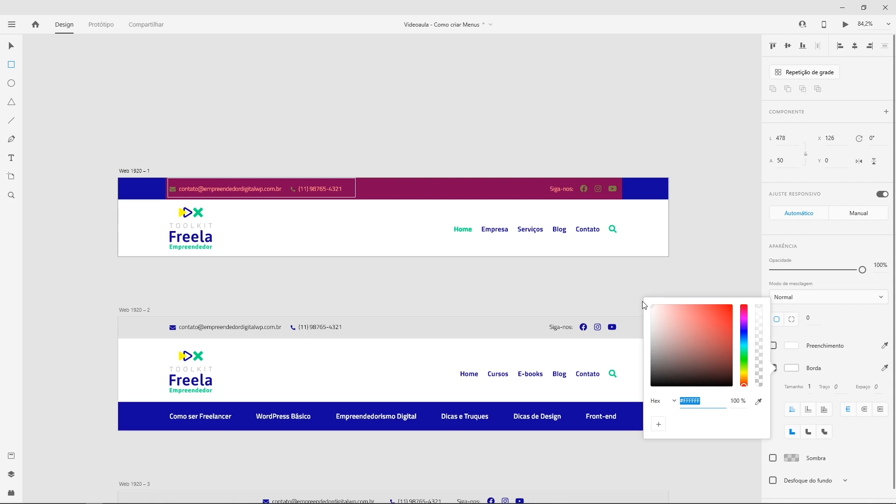
pyautogui.click(312, 180)
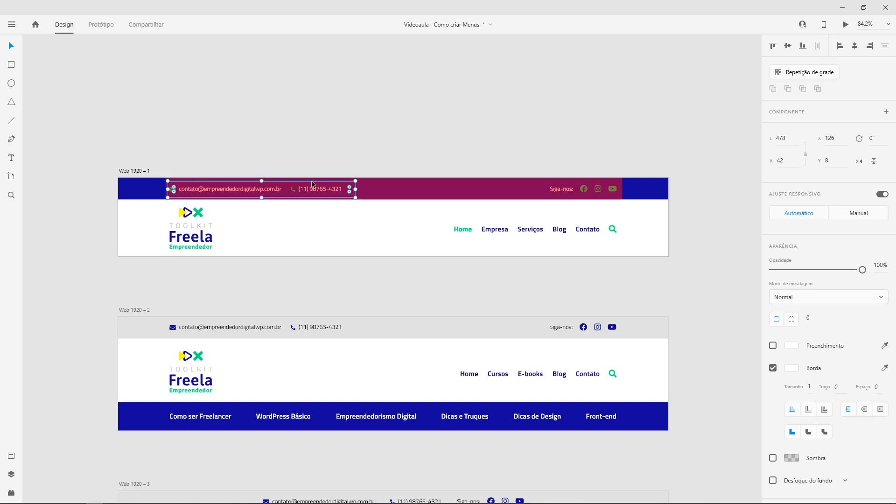
# Duplicate the contact box to the right and stretch it to the top bar's right edge
pyautogui.moveTo(312, 181); pyautogui.dragTo(519, 188)
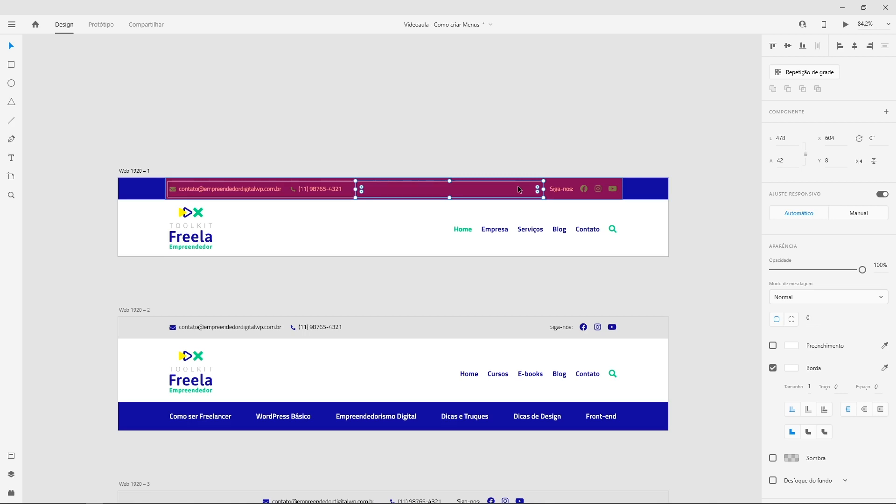
pyautogui.moveTo(544, 189); pyautogui.dragTo(619, 190)
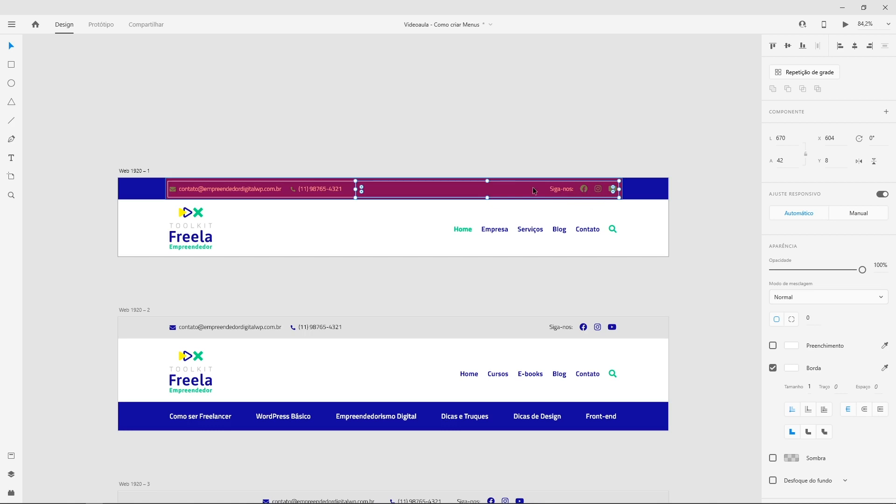
pyautogui.click(377, 145)
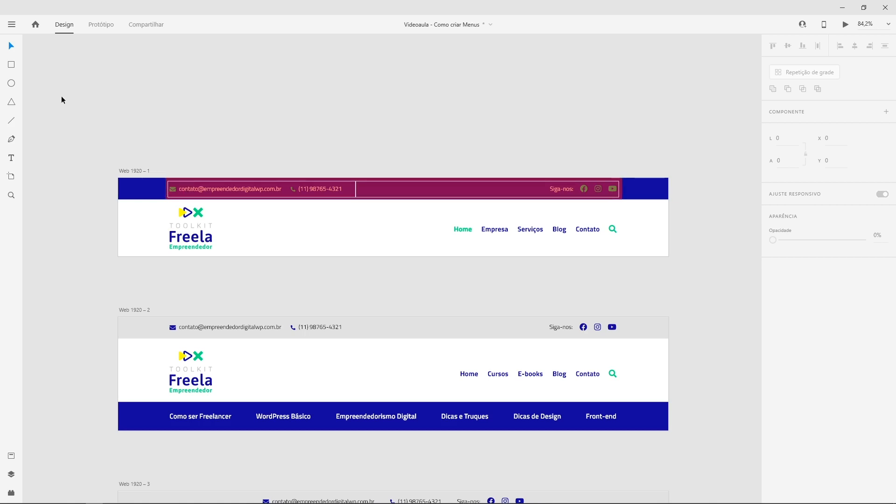
# Draw a rectangle covering the header's white logo-and-menu row
pyautogui.click(12, 64)
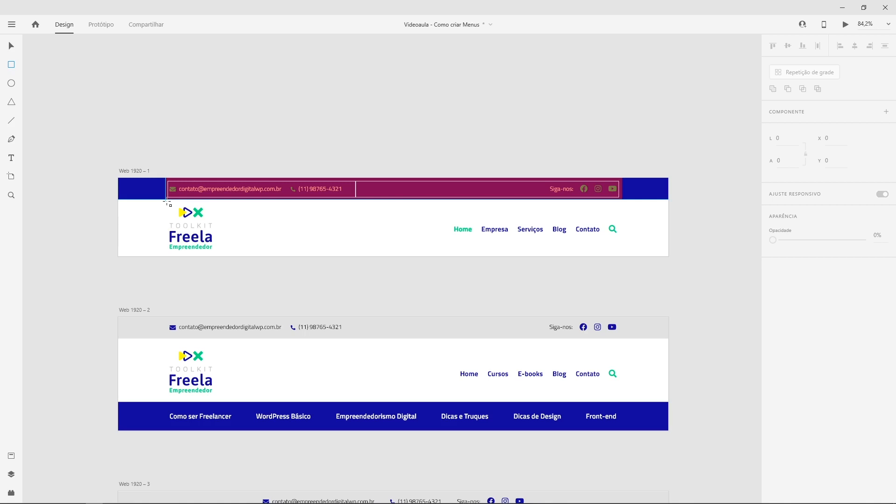
pyautogui.moveTo(166, 200); pyautogui.dragTo(623, 256)
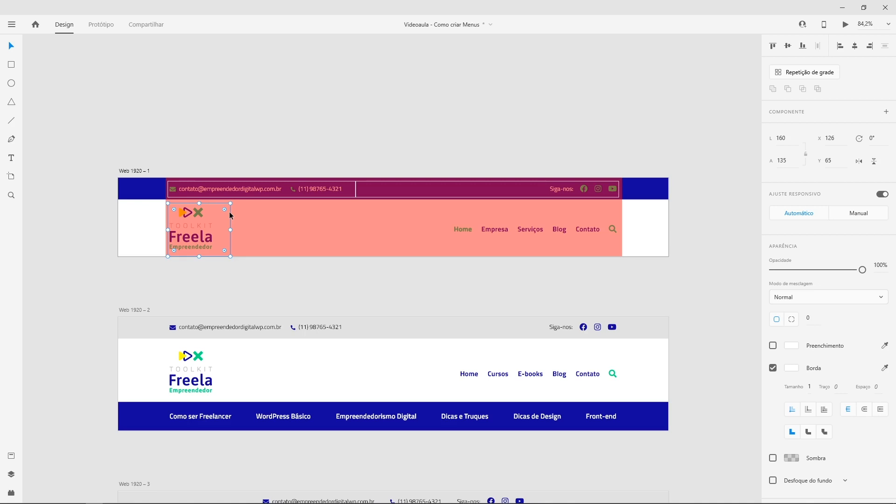
# Inspect the search-icon box and header rectangles, then switch to the Firefox window
pyautogui.click(613, 231)
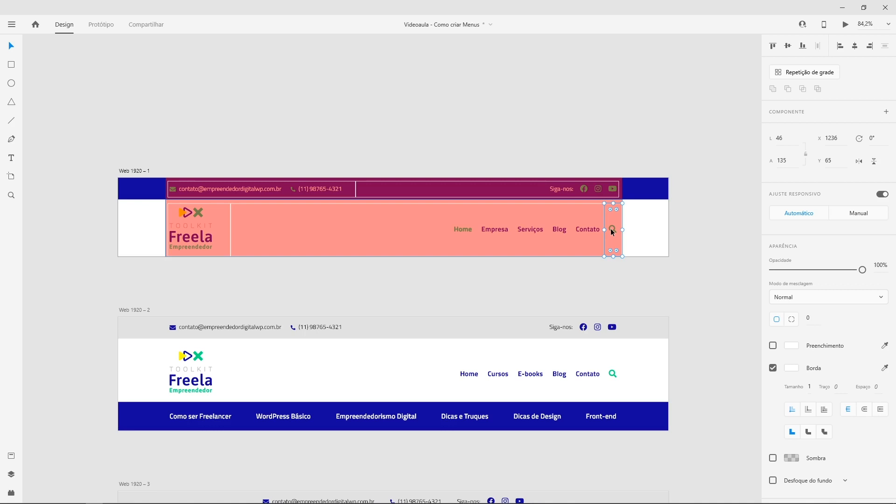
pyautogui.press('Escape')
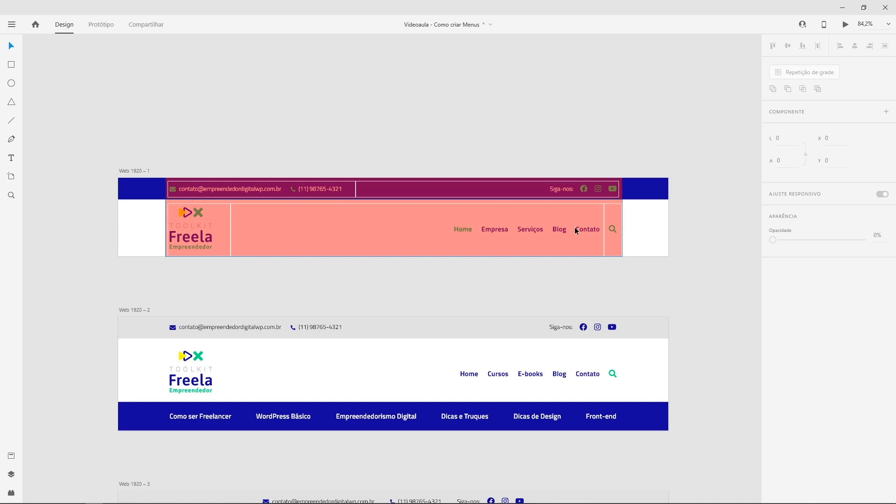
pyautogui.click(292, 220)
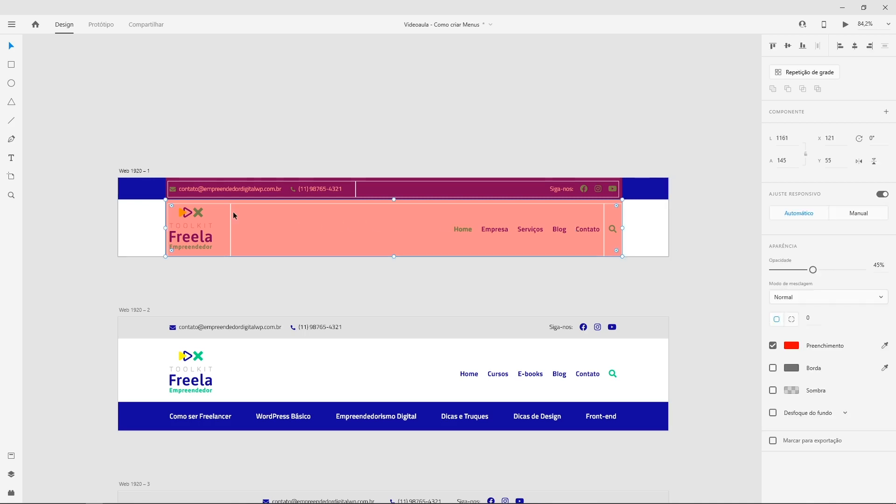
pyautogui.click(231, 215)
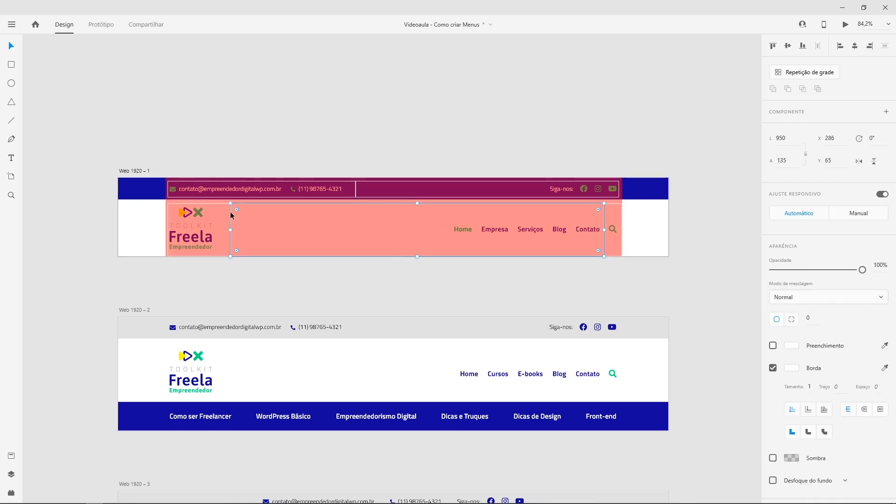
pyautogui.click(225, 146)
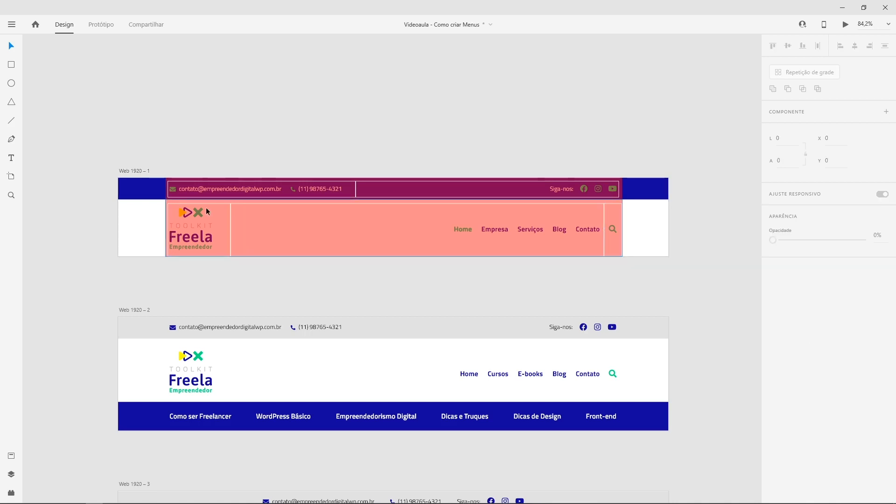
pyautogui.hotkey('alt', 'Tab')
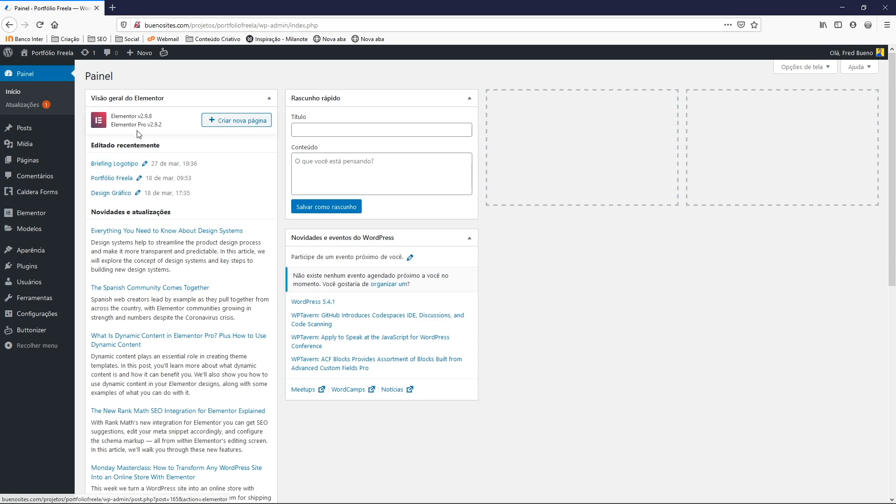
# Open Elementor's Theme Builder from Modelos and filter the list to Header templates
pyautogui.moveTo(111, 116); pyautogui.dragTo(164, 126)
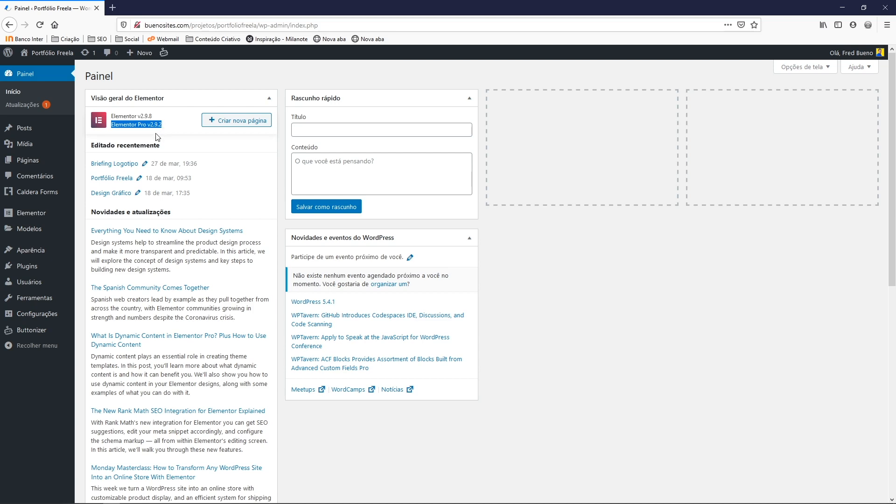
pyautogui.moveTo(34, 215)
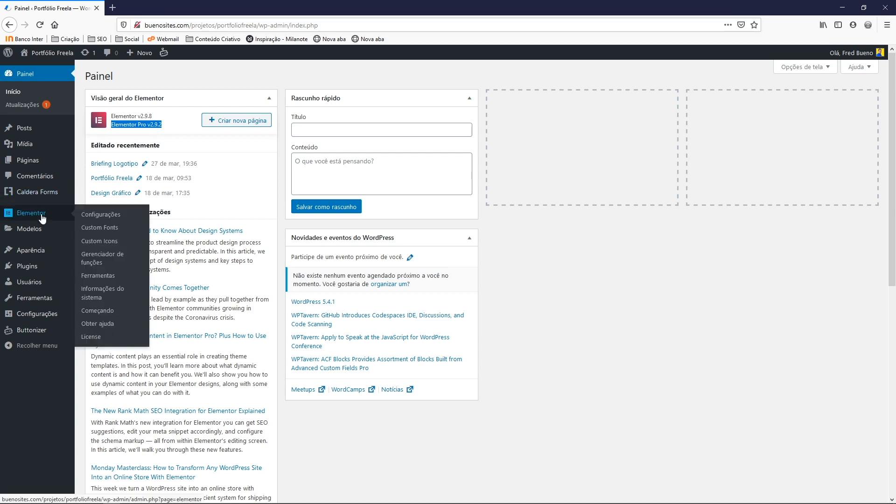
pyautogui.moveTo(27, 233)
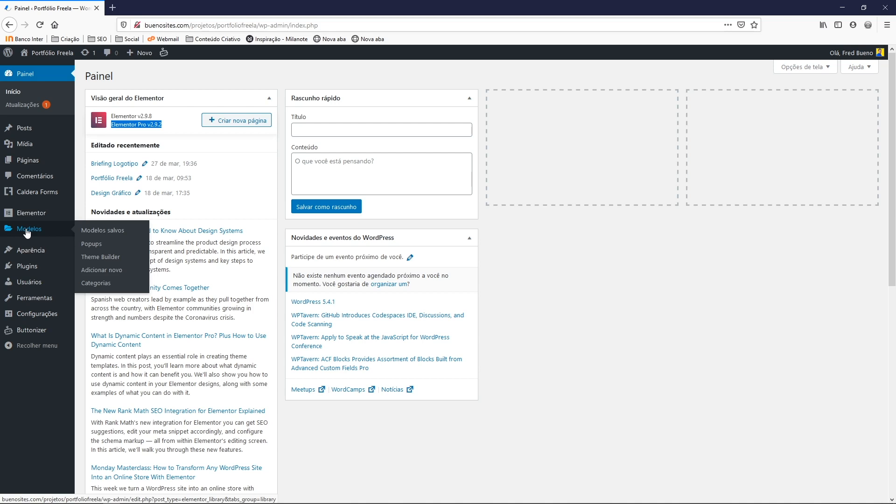
pyautogui.click(96, 262)
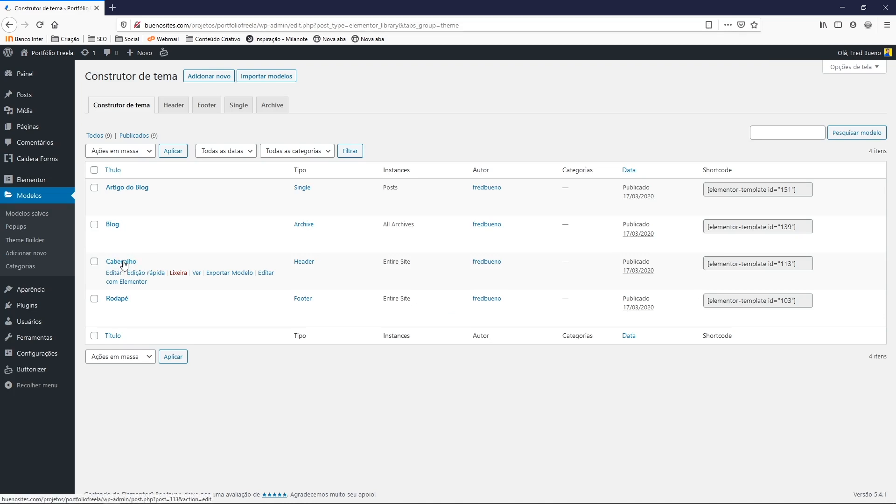
pyautogui.click(172, 109)
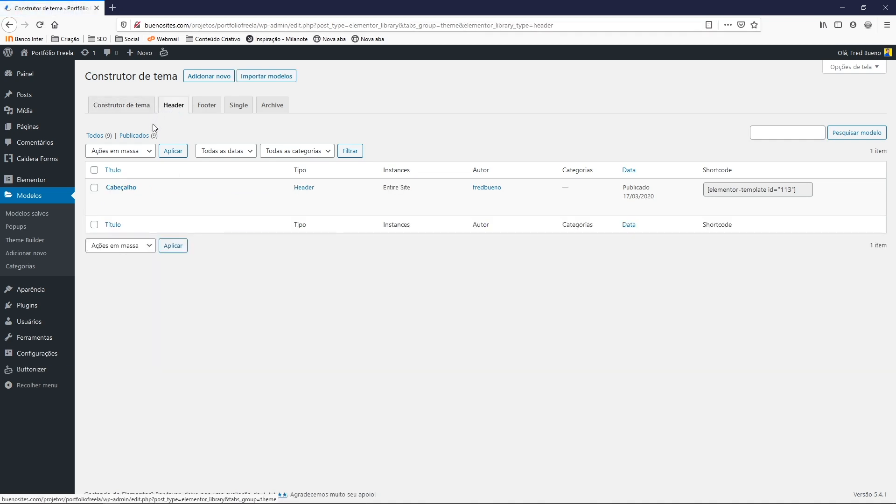
pyautogui.moveTo(123, 187)
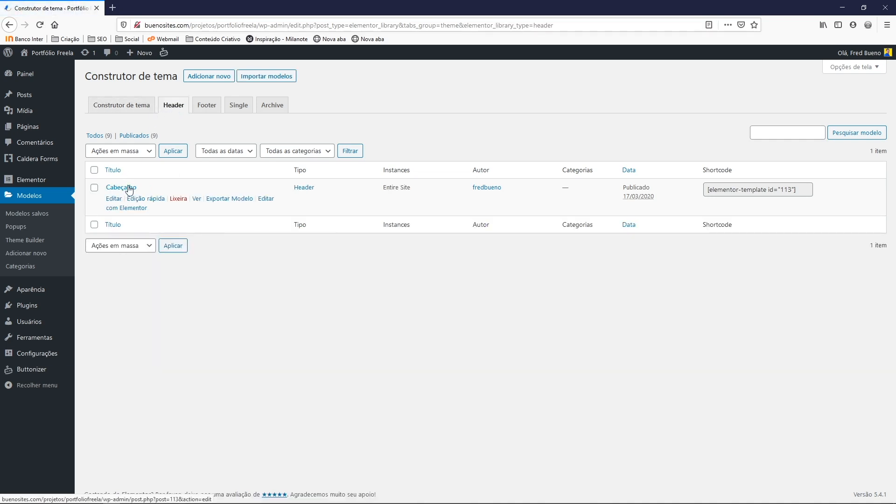
# Create a new Header-type template named 'Cabeçalho 2'
pyautogui.click(200, 78)
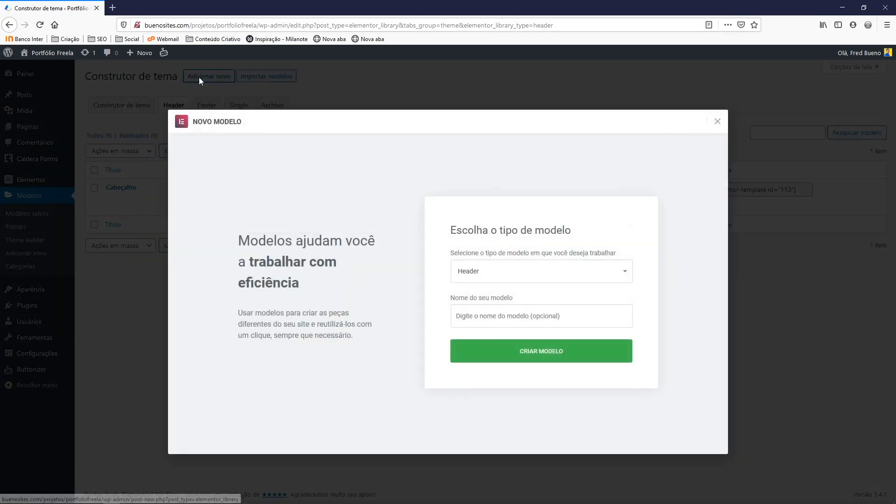
pyautogui.click(467, 277)
pyautogui.click(467, 276)
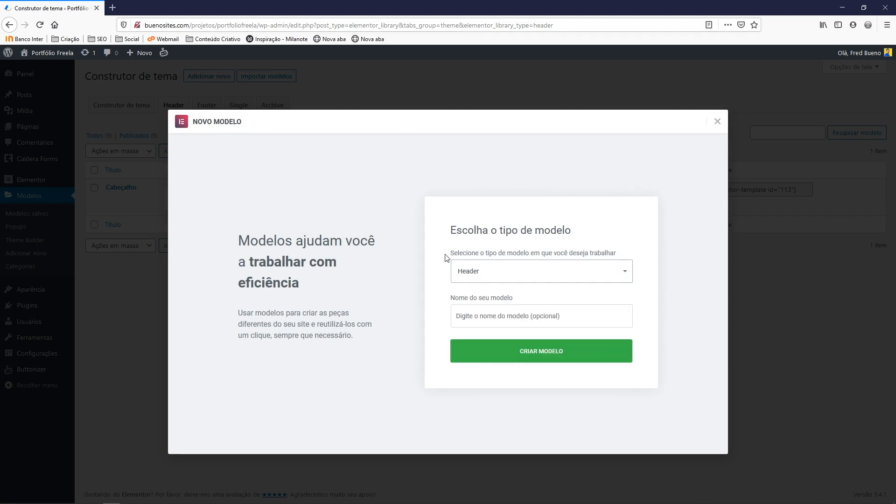
pyautogui.click(467, 316)
pyautogui.write('CABE')
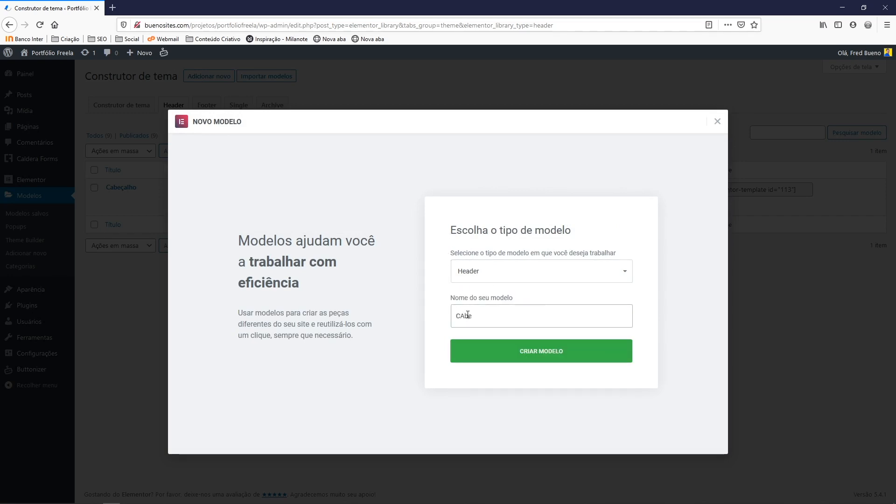
pyautogui.press('BackSpace')
pyautogui.press('BackSpace')
pyautogui.press('BackSpace')
pyautogui.write('a')
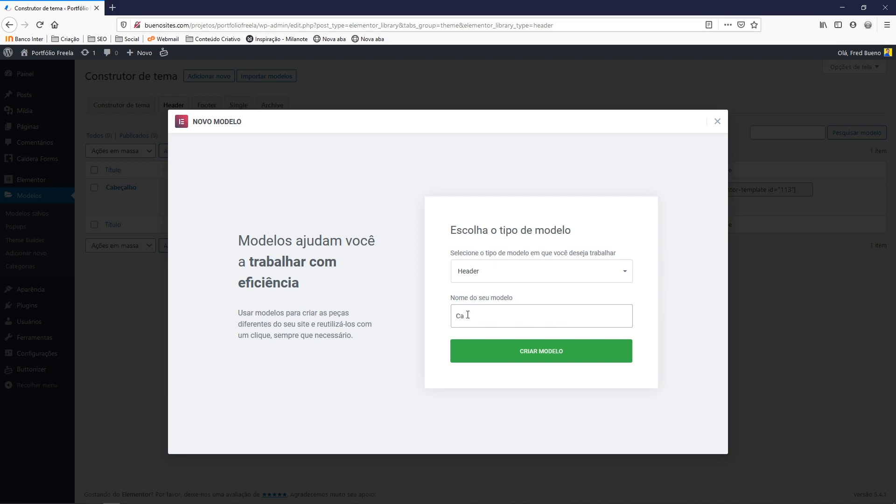
pyautogui.write('beçalho 2')
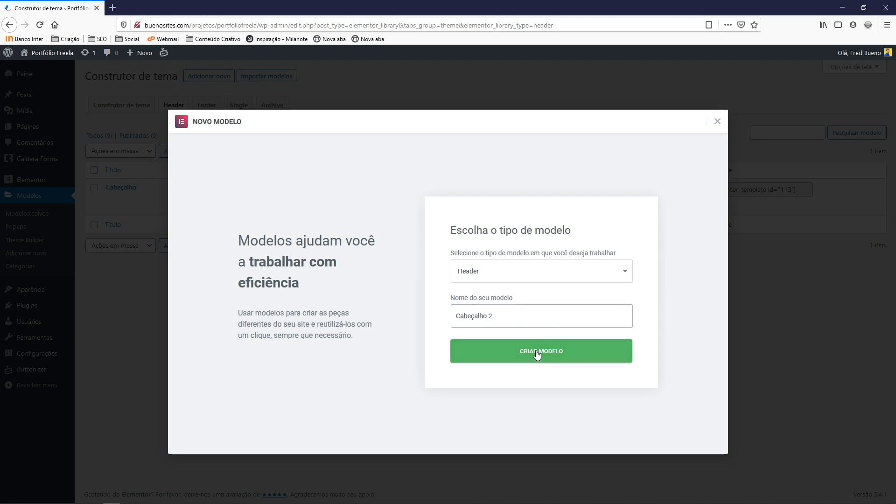
pyautogui.click(537, 353)
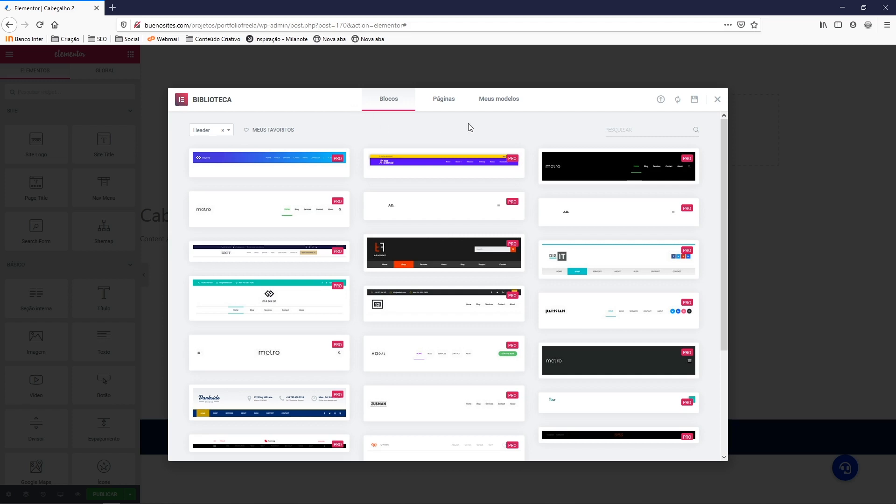
# Add a two-column section at the top with the left column narrower than the right
pyautogui.click(718, 101)
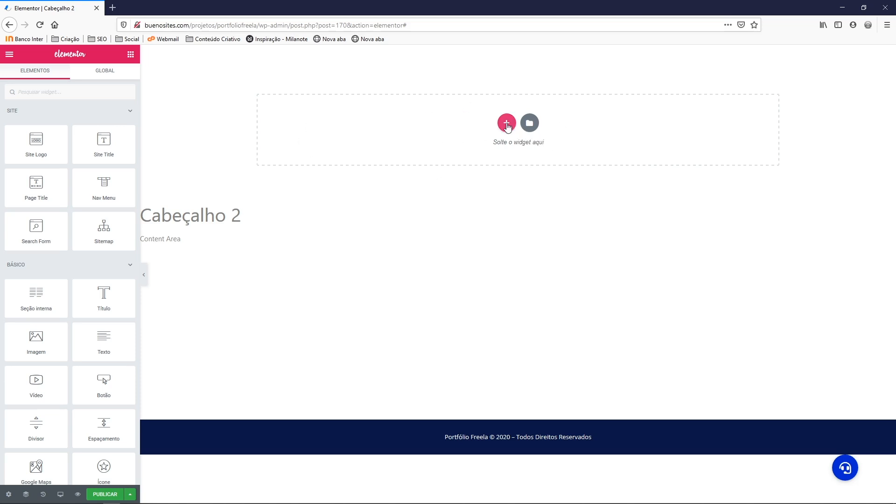
pyautogui.click(510, 126)
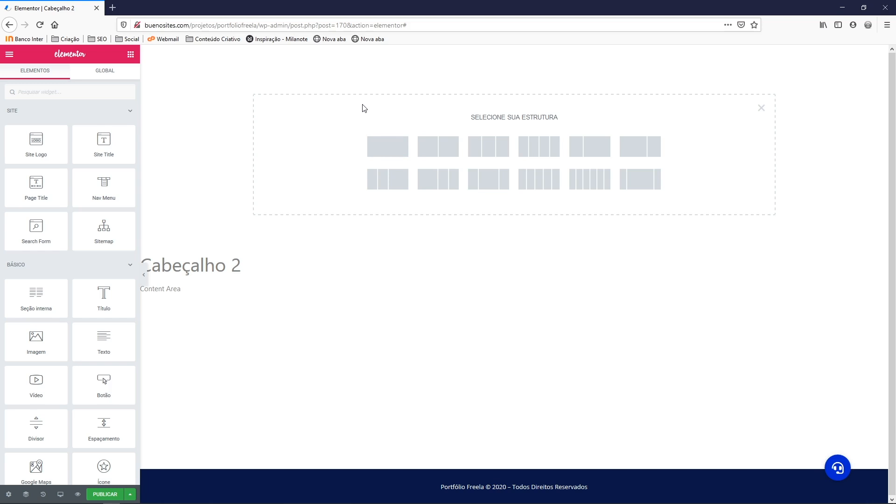
pyautogui.click(437, 152)
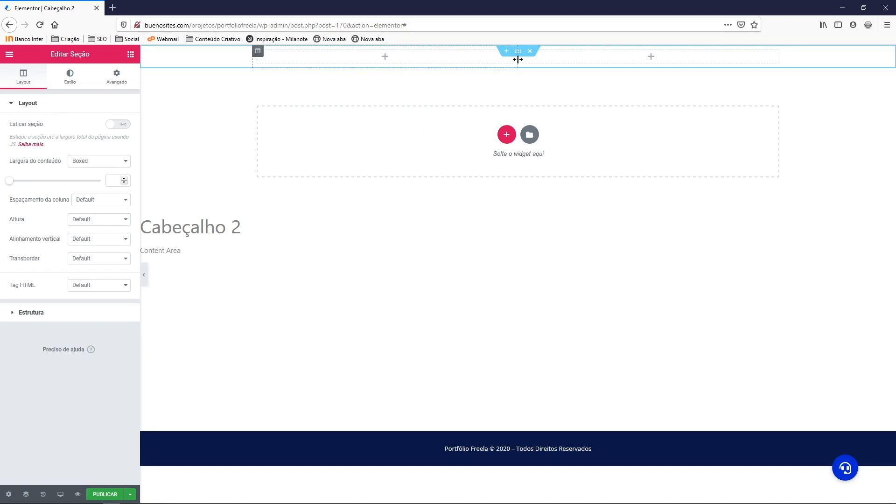
pyautogui.moveTo(518, 60); pyautogui.dragTo(498, 59)
pyautogui.rightClick(203, 64)
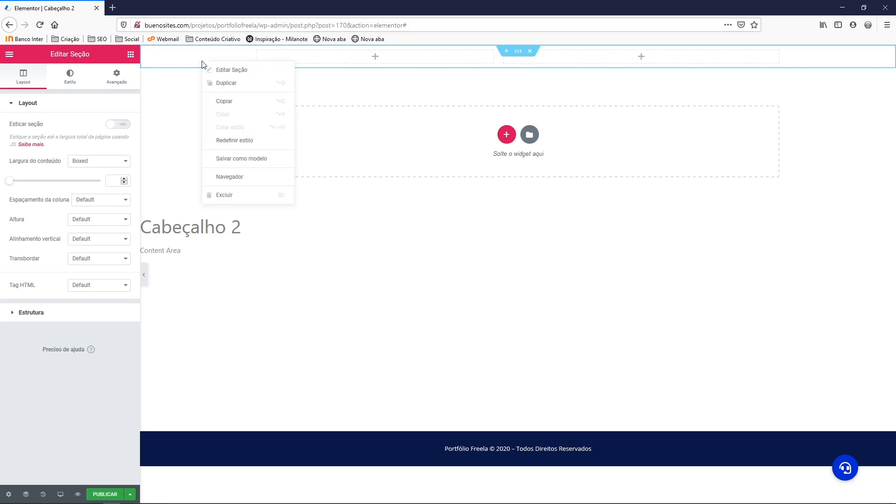
pyautogui.click(239, 71)
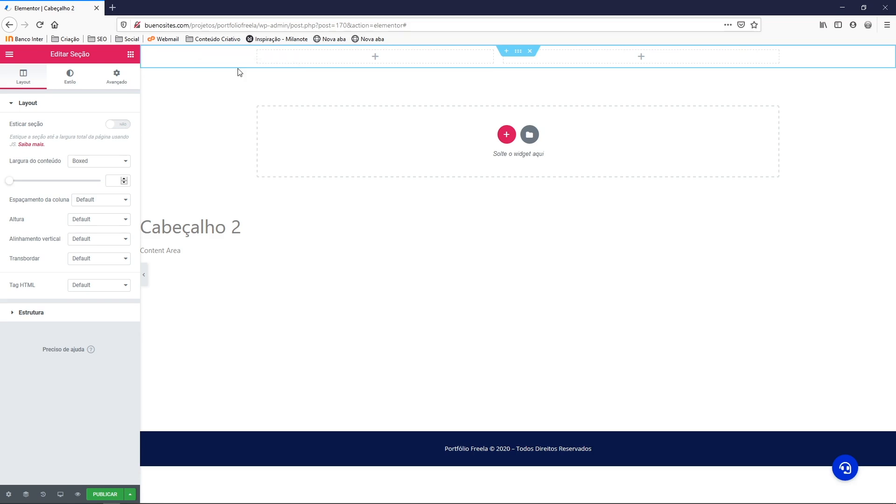
# Give the section a Classic background in navy #0A1747
pyautogui.click(71, 84)
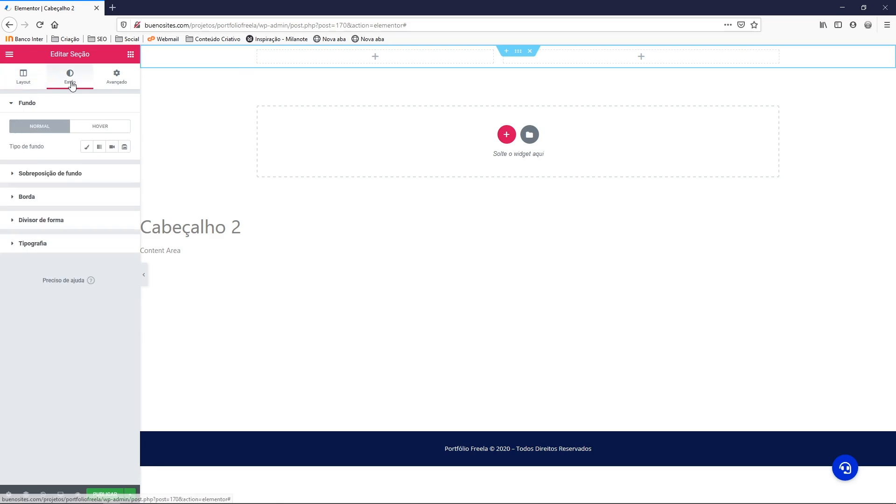
pyautogui.click(87, 147)
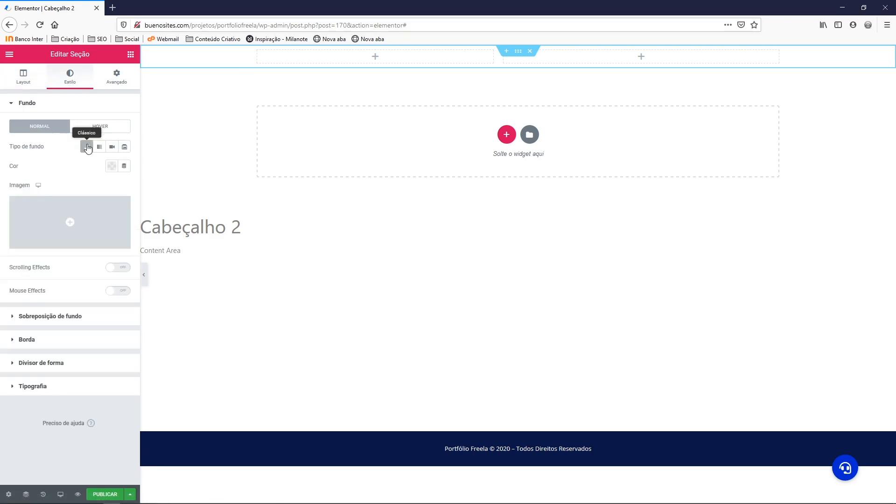
pyautogui.click(110, 167)
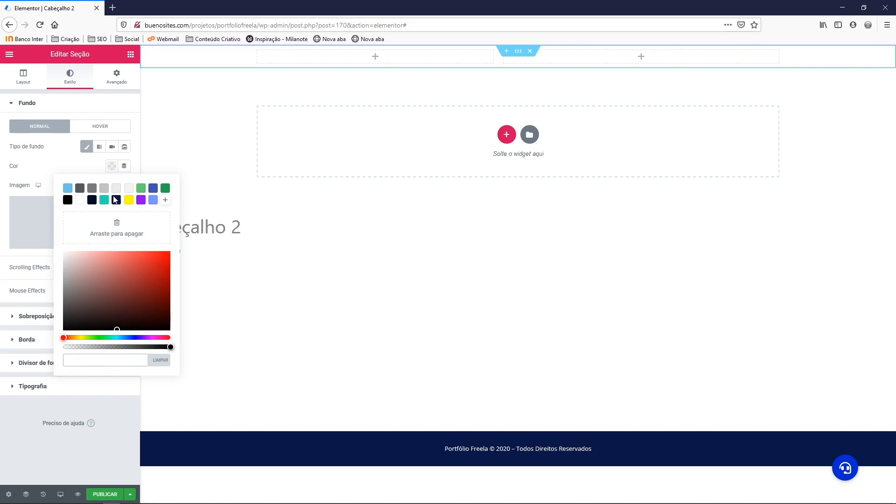
pyautogui.click(117, 200)
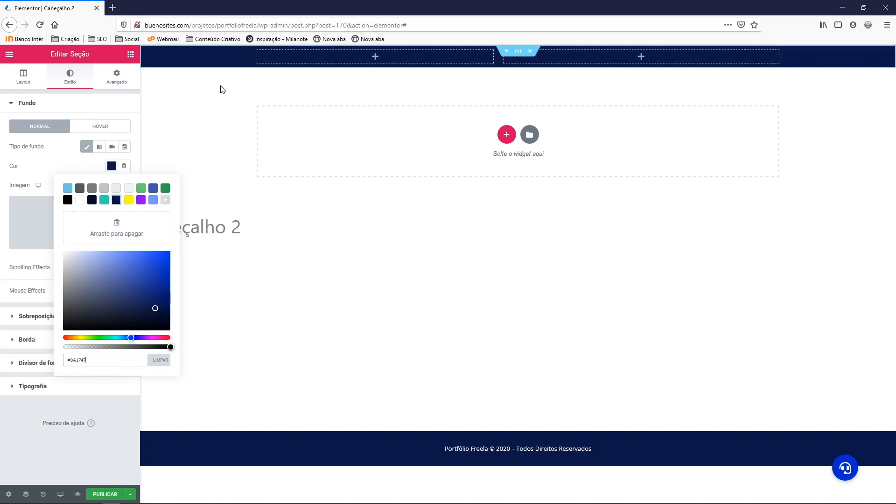
pyautogui.click(100, 108)
pyautogui.click(99, 107)
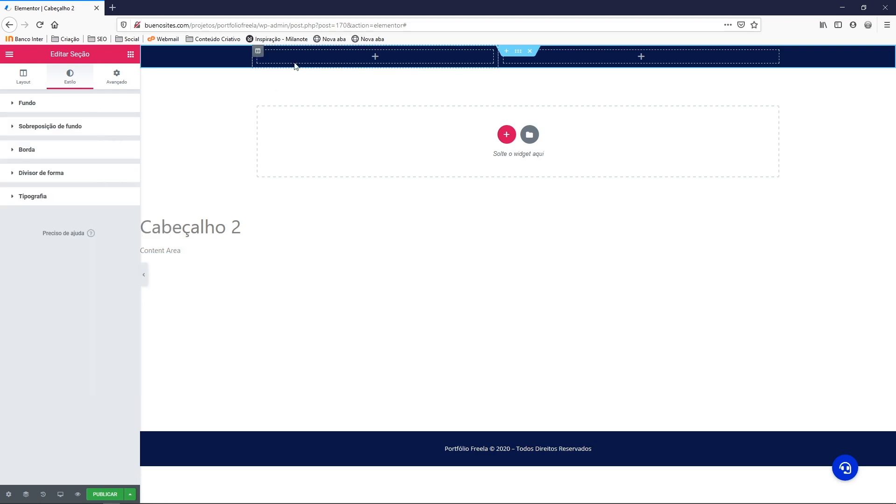
pyautogui.click(131, 56)
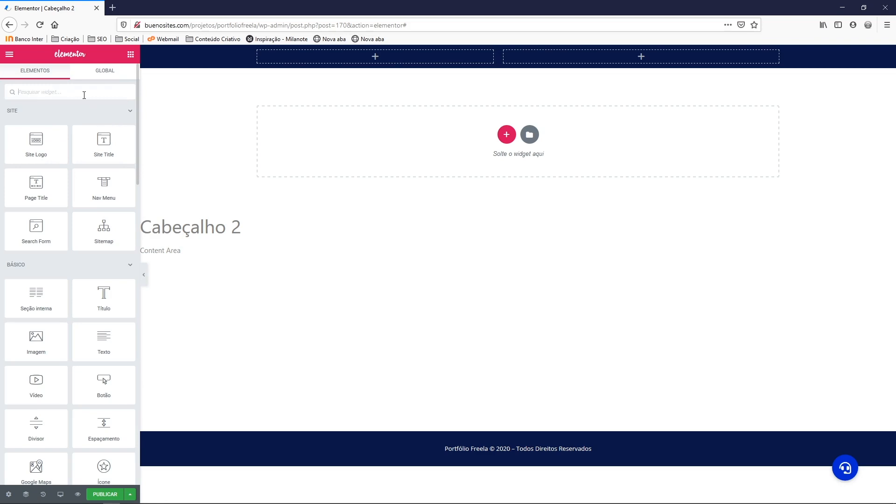
# Place an Icon List in the left column, delete item #2, and set Layout to inline
pyautogui.write('list')
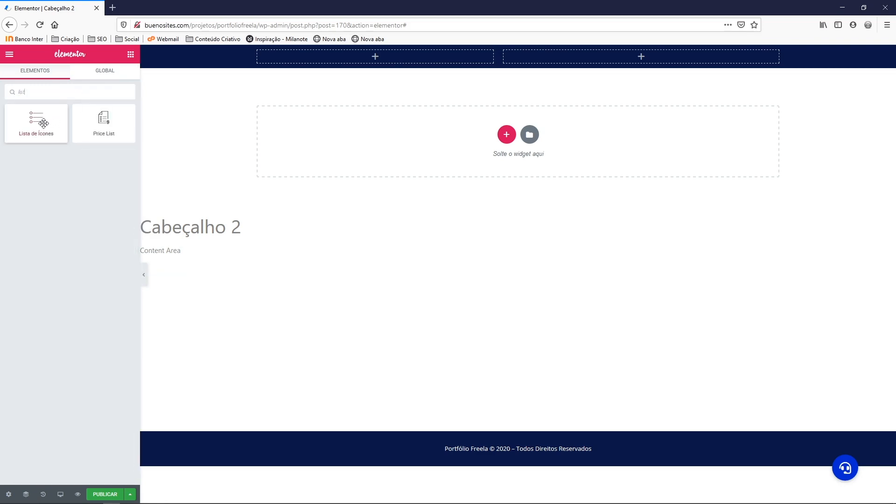
pyautogui.moveTo(40, 122); pyautogui.dragTo(288, 58)
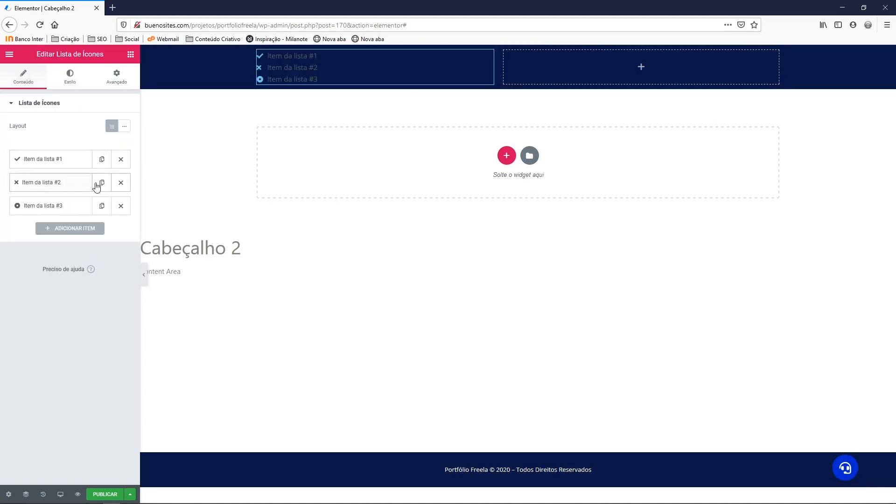
pyautogui.click(121, 182)
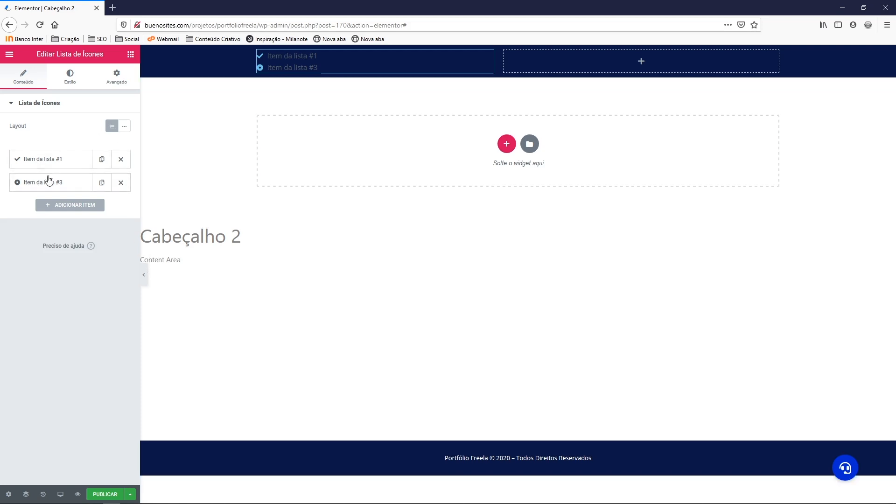
pyautogui.click(124, 129)
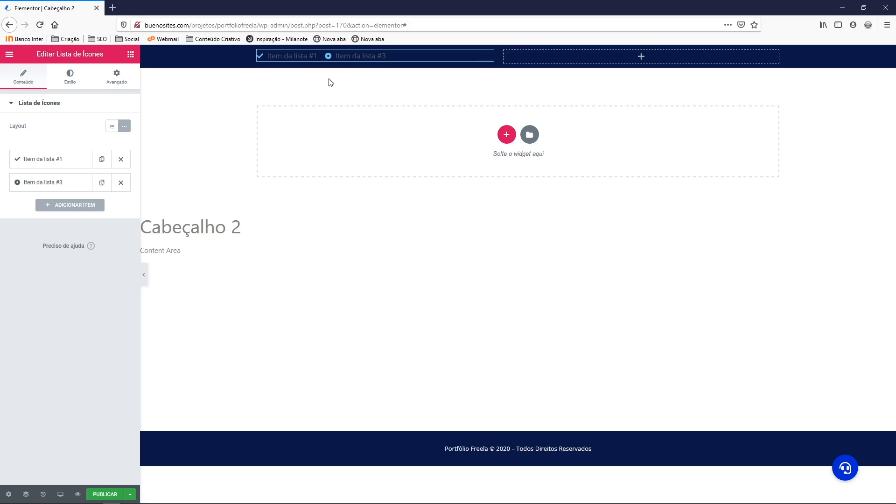
# Replace the list item texts with the contact e-mail and the phone number
pyautogui.click(48, 161)
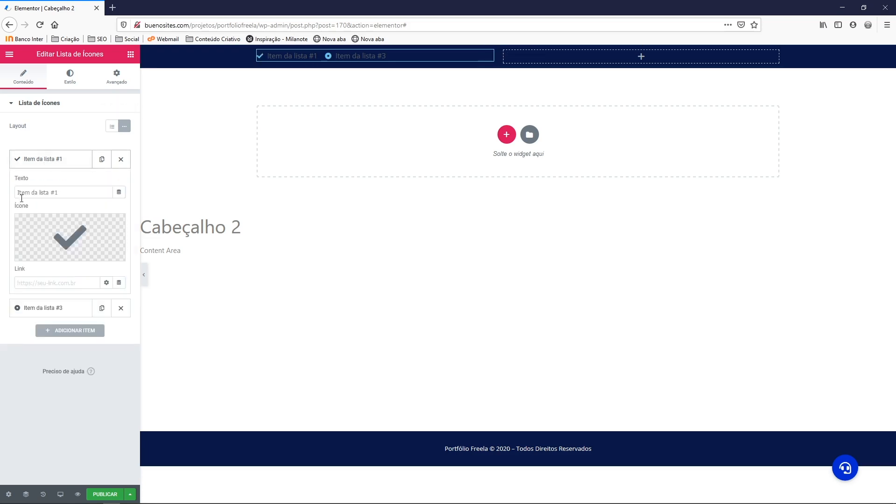
pyautogui.tripleClick(59, 192)
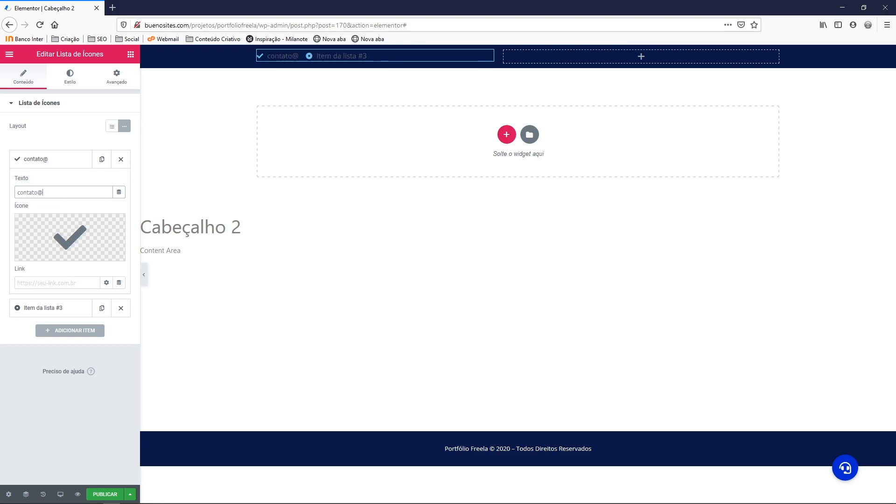
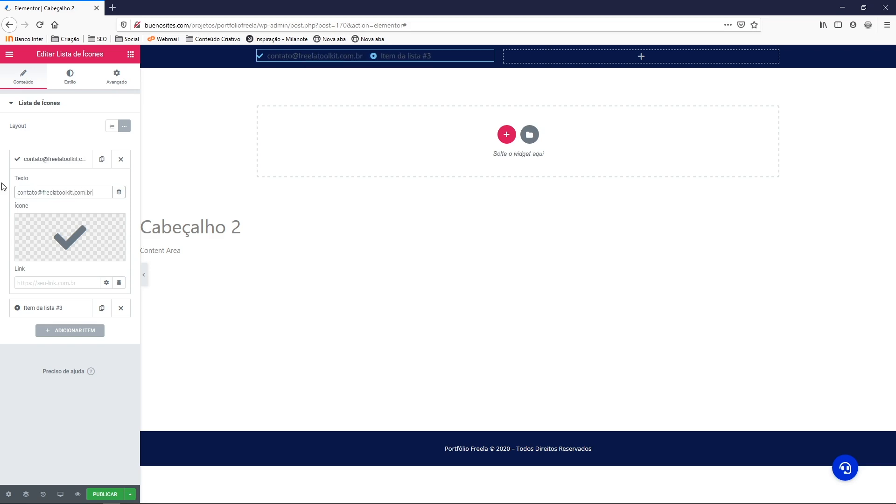
pyautogui.click(53, 163)
pyautogui.click(51, 182)
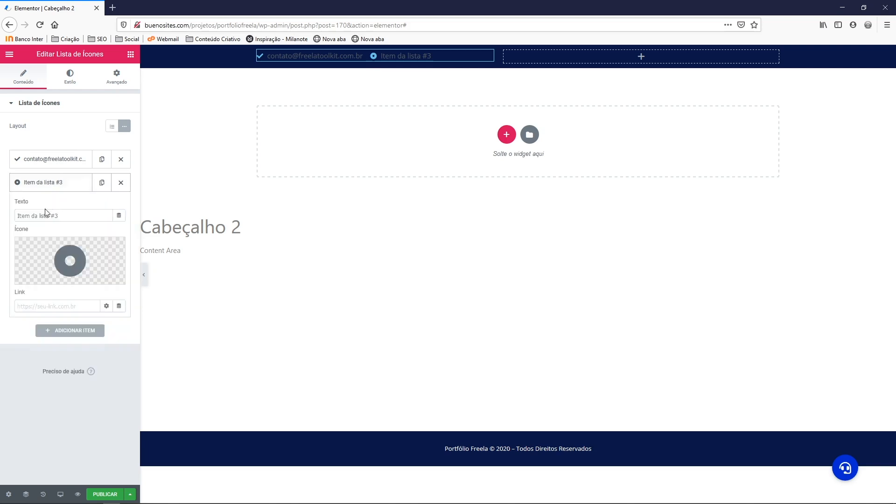
pyautogui.tripleClick(47, 215)
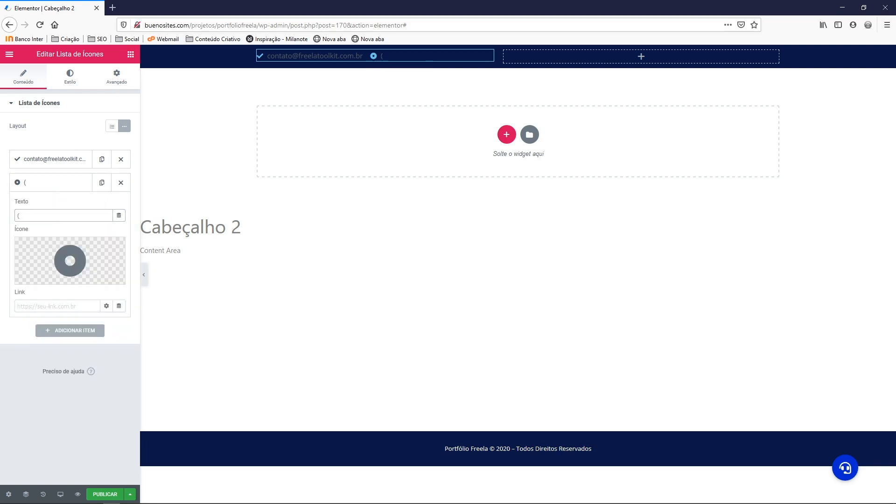
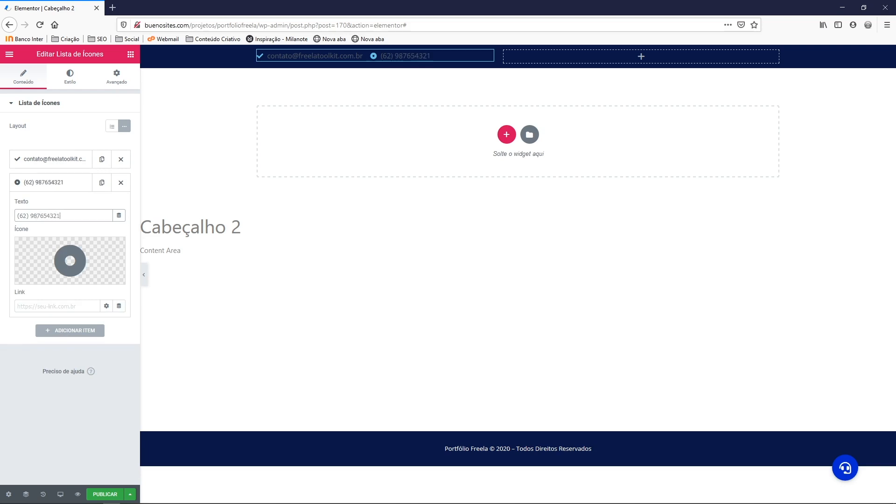
pyautogui.click(47, 216)
pyautogui.write('-')
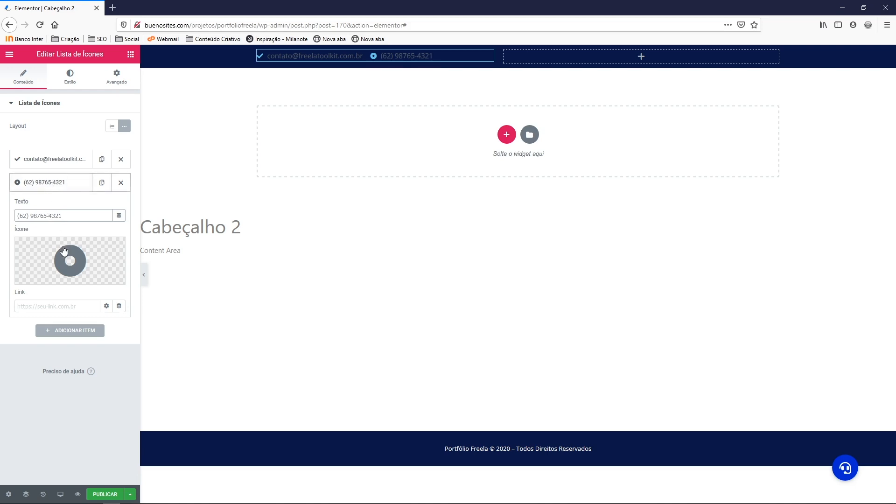
pyautogui.click(70, 260)
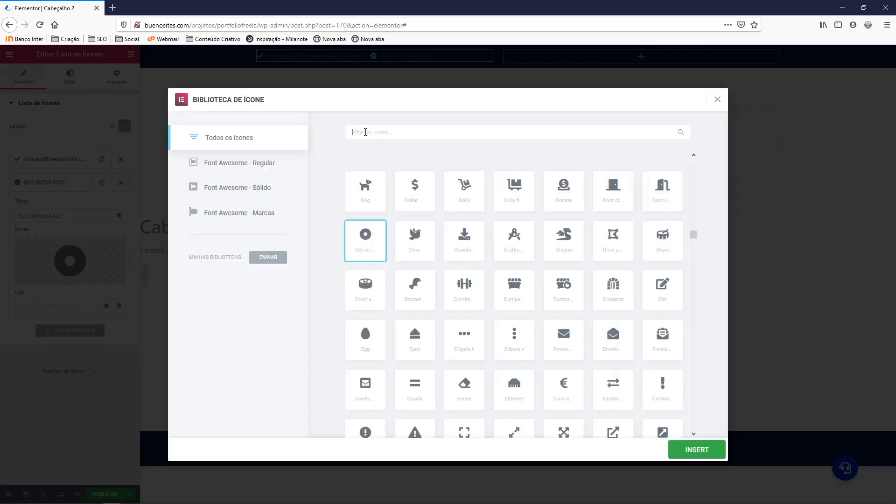
# Give the phone item the Phone alt icon
pyautogui.write('pjon')
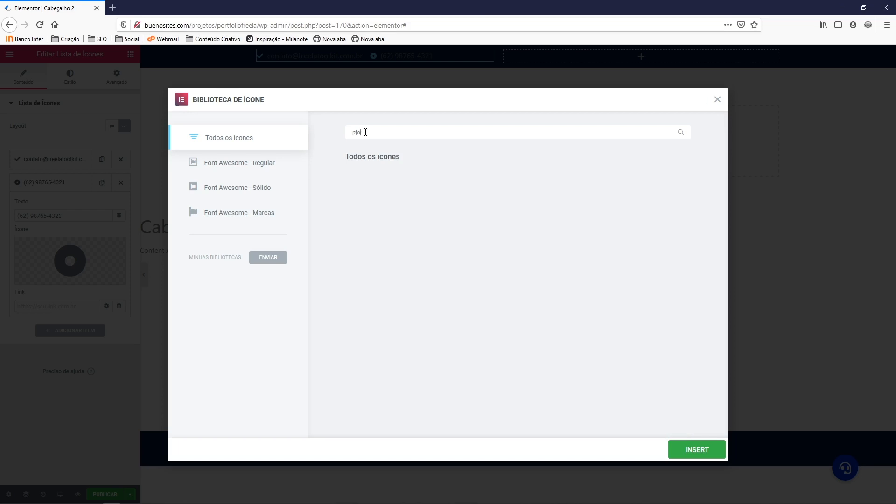
pyautogui.press('BackSpace')
pyautogui.press('BackSpace')
pyautogui.write('hone')
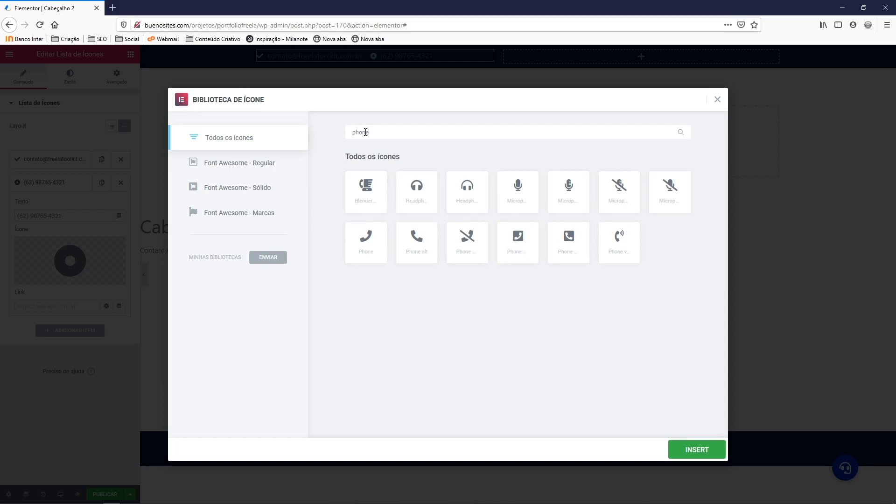
pyautogui.click(416, 241)
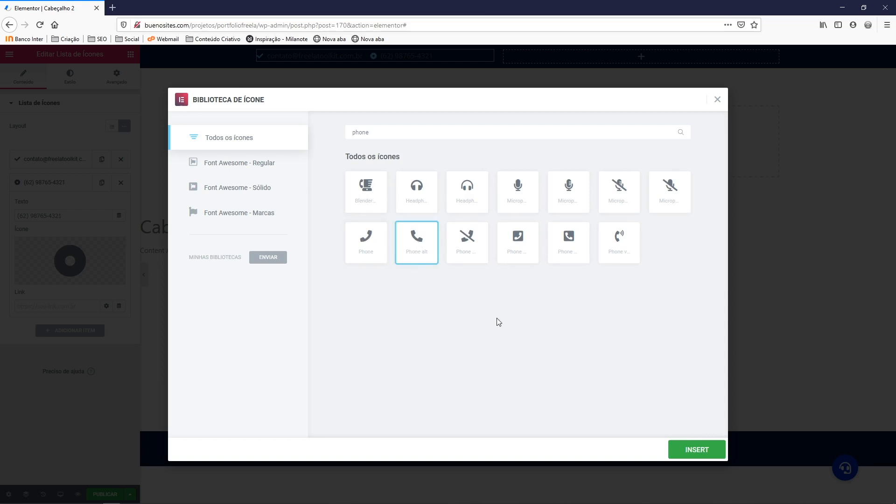
pyautogui.click(693, 449)
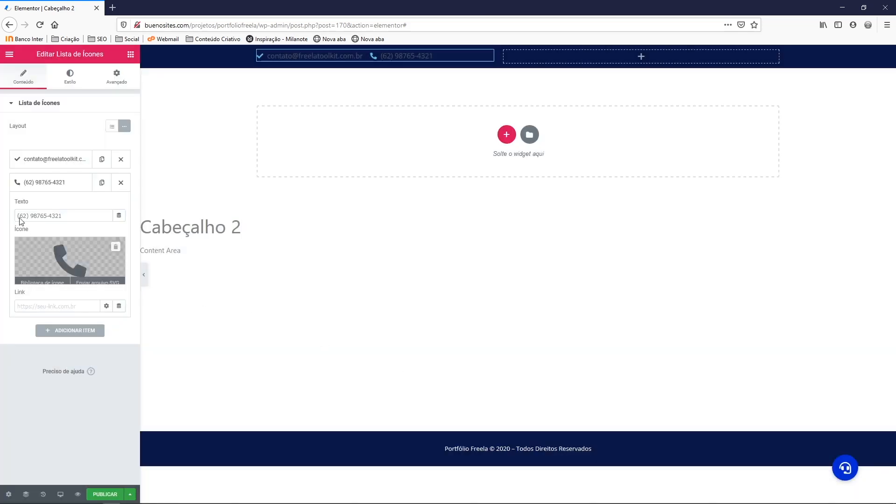
pyautogui.click(47, 183)
# Give the e-mail item a solid envelope icon
pyautogui.click(48, 161)
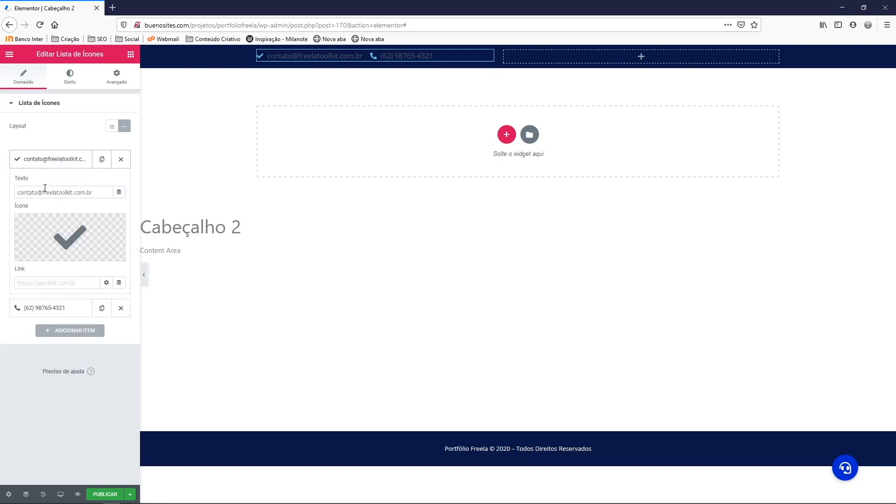
pyautogui.click(70, 236)
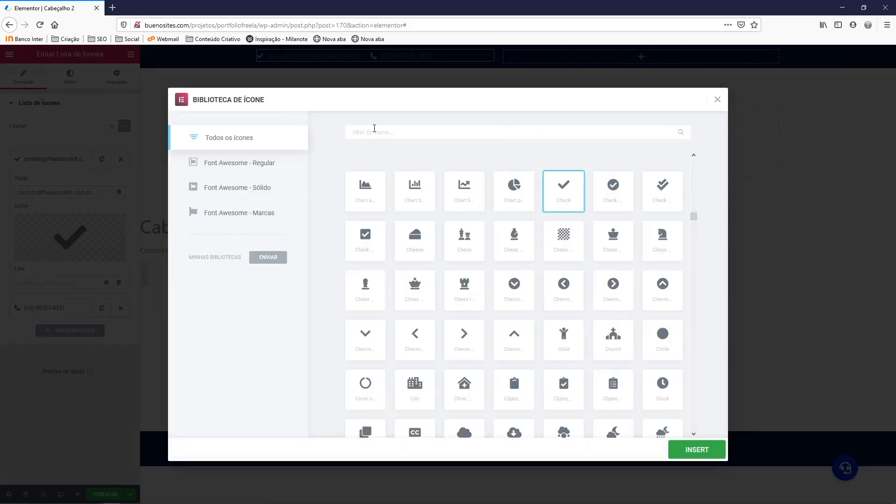
pyautogui.write('en')
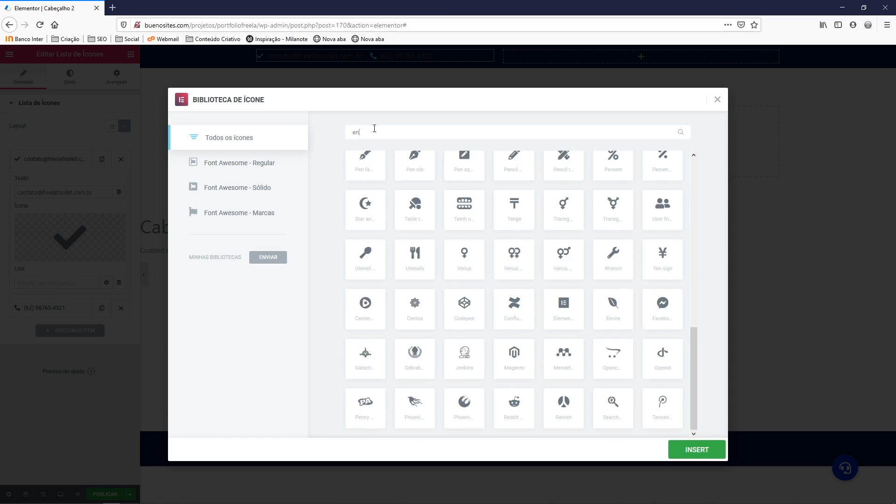
pyautogui.write('ve')
pyautogui.click(459, 194)
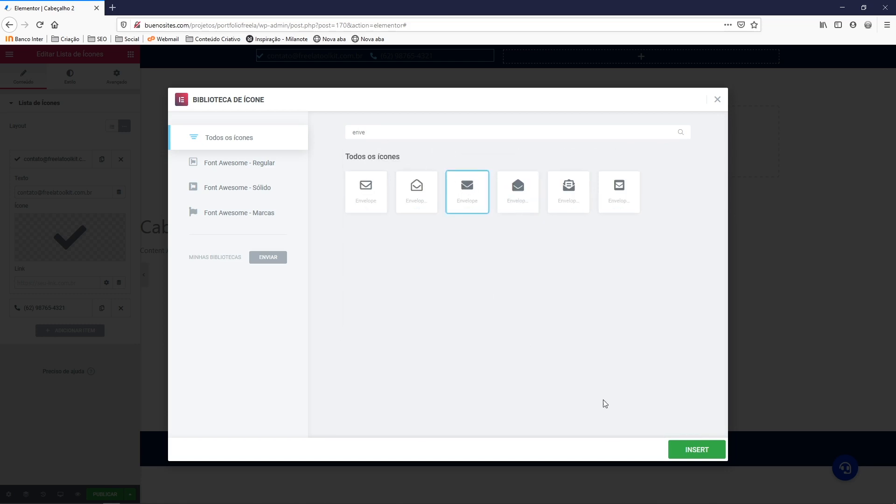
pyautogui.click(682, 448)
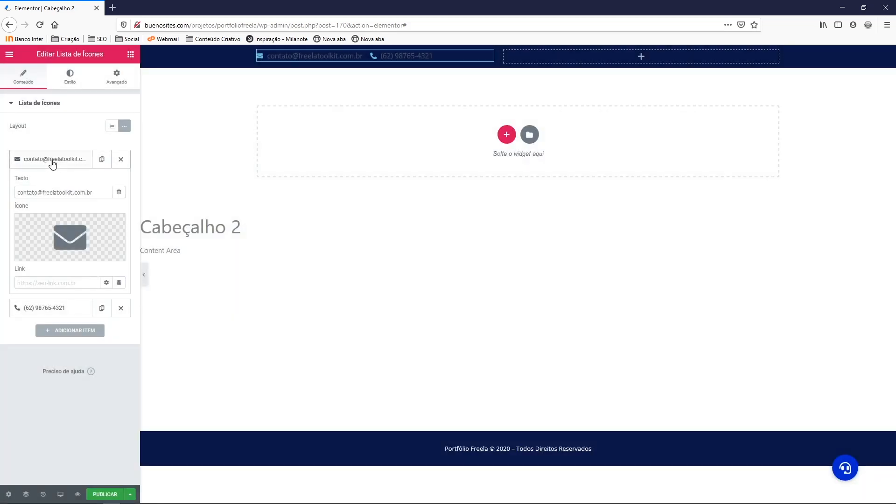
pyautogui.click(53, 160)
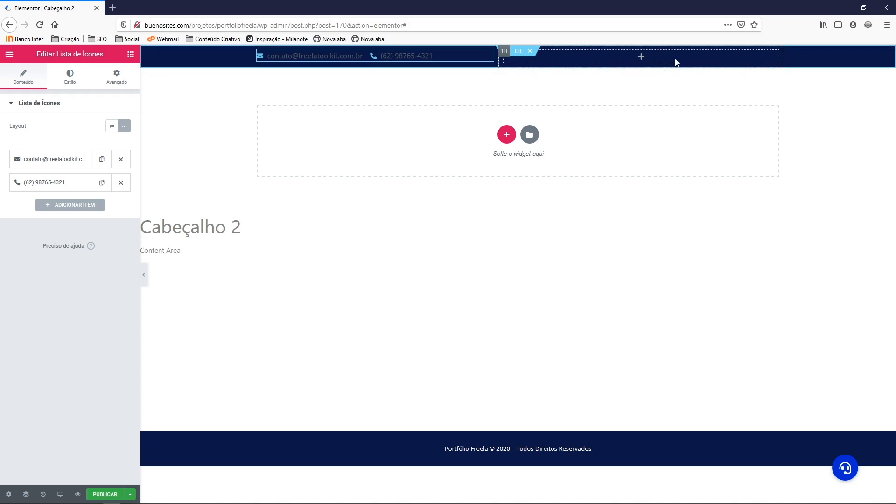
pyautogui.click(131, 55)
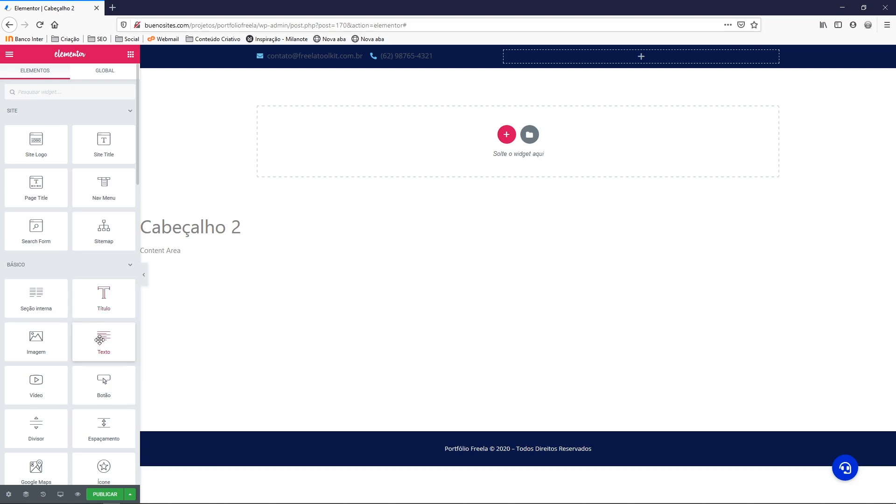
# Add a text widget to the header's right column and replace its Lorem ipsum with 'Siga-nos:'
pyautogui.moveTo(103, 340); pyautogui.dragTo(570, 63)
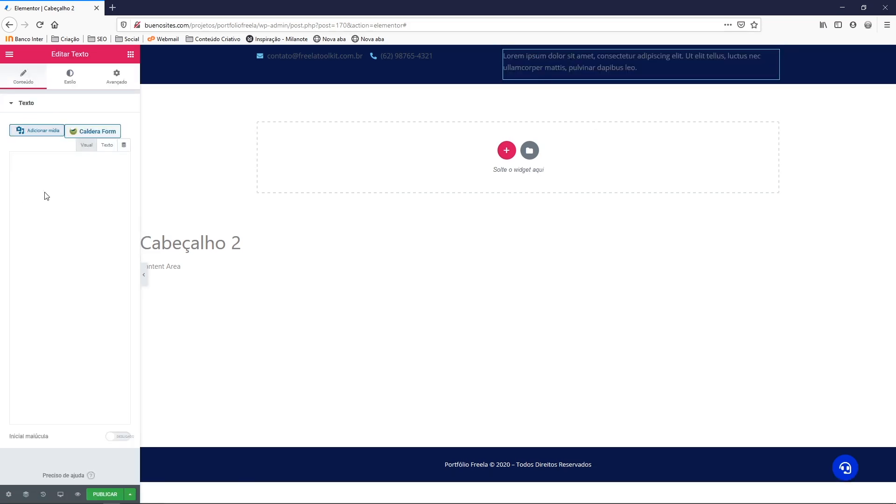
pyautogui.moveTo(109, 232); pyautogui.dragTo(7, 194)
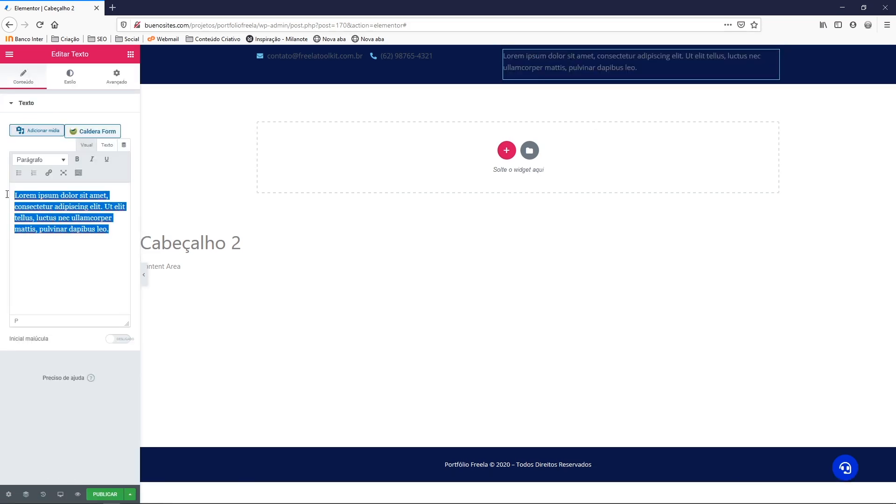
pyautogui.write('Siga')
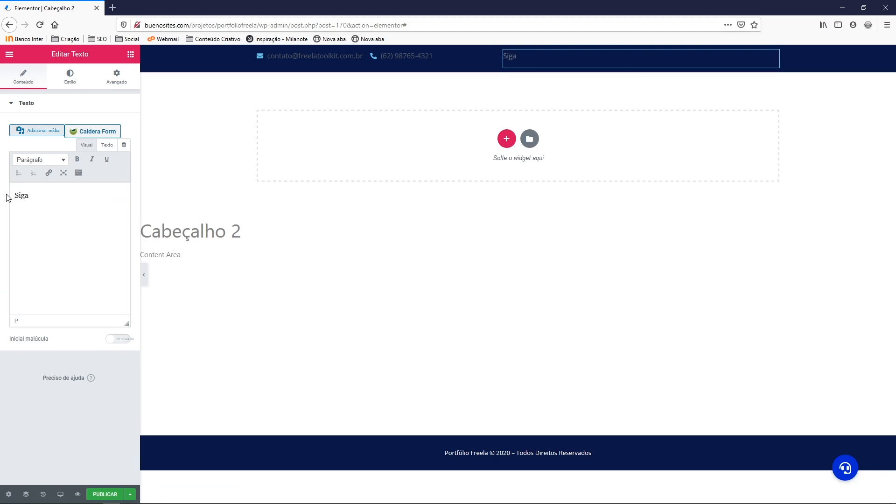
pyautogui.write('-nos:')
pyautogui.click(107, 146)
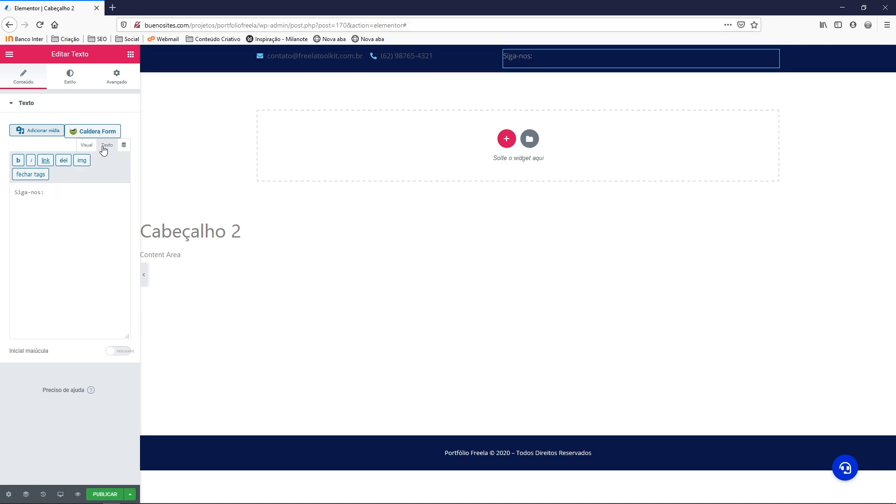
pyautogui.click(49, 193)
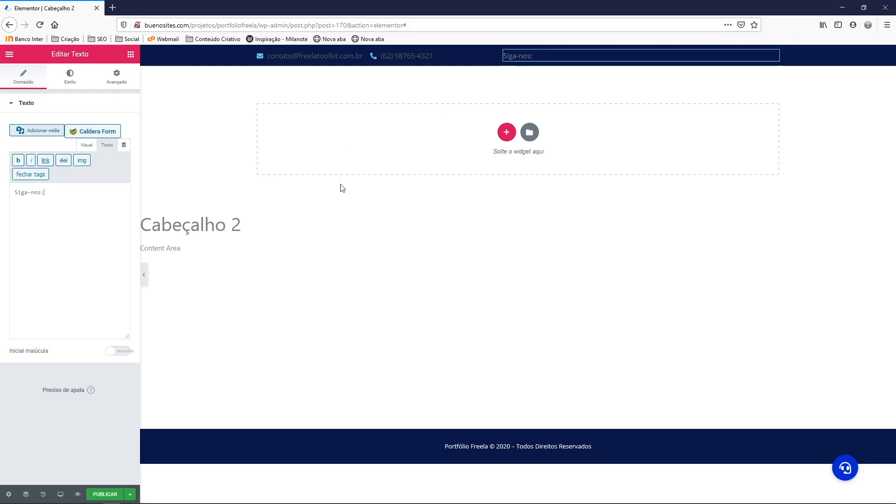
pyautogui.click(131, 54)
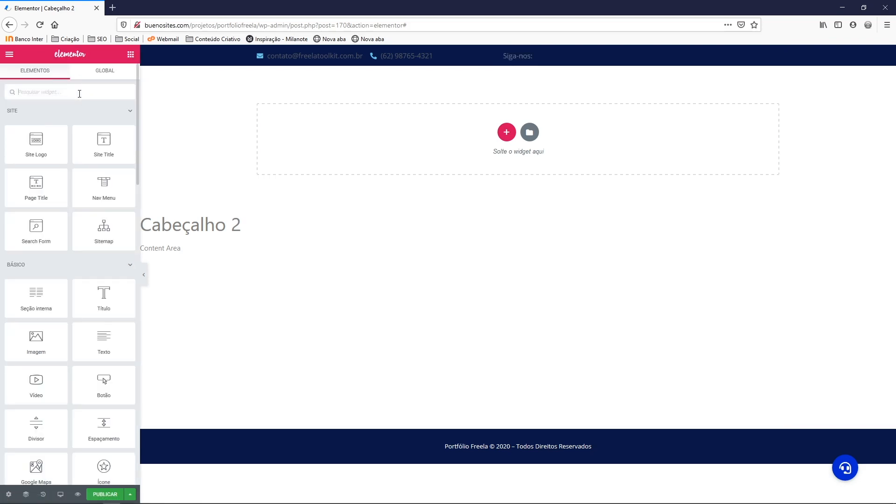
# Add a Lista de Ícones under 'Siga-nos:' and set its Layout to Em linha
pyautogui.write('lista')
pyautogui.moveTo(42, 117); pyautogui.dragTo(567, 61)
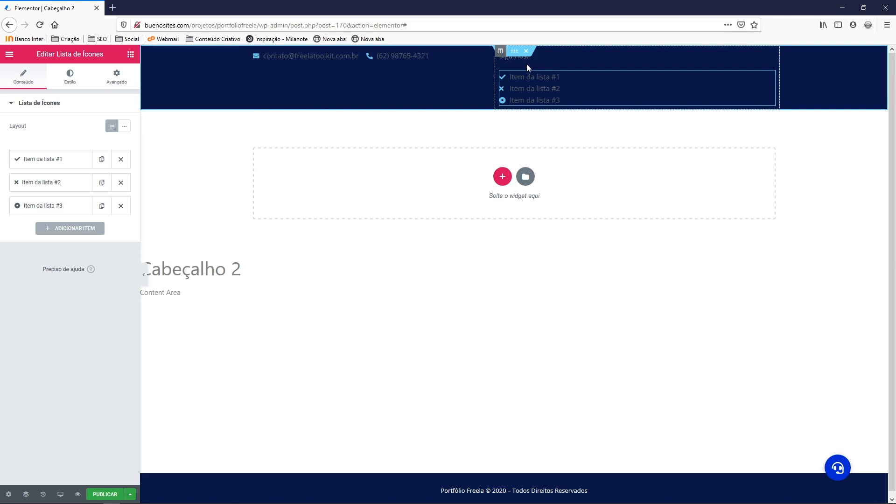
pyautogui.click(126, 127)
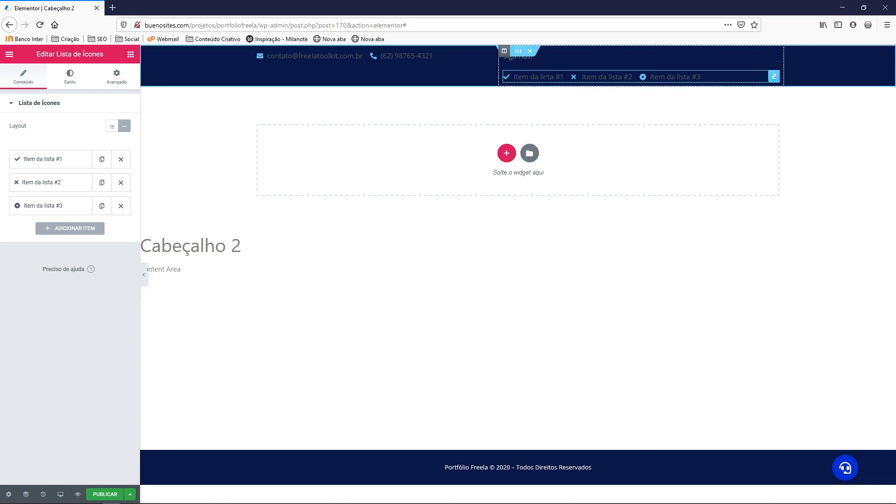
# Set the 'Siga-nos:' text widget's Posicionamento width to Em linha (auto)
pyautogui.click(547, 54)
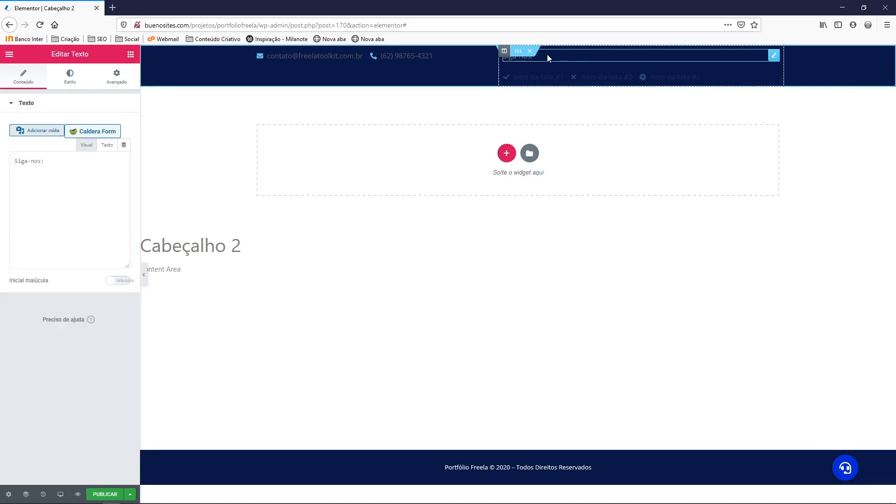
pyautogui.rightClick(549, 57)
pyautogui.click(567, 63)
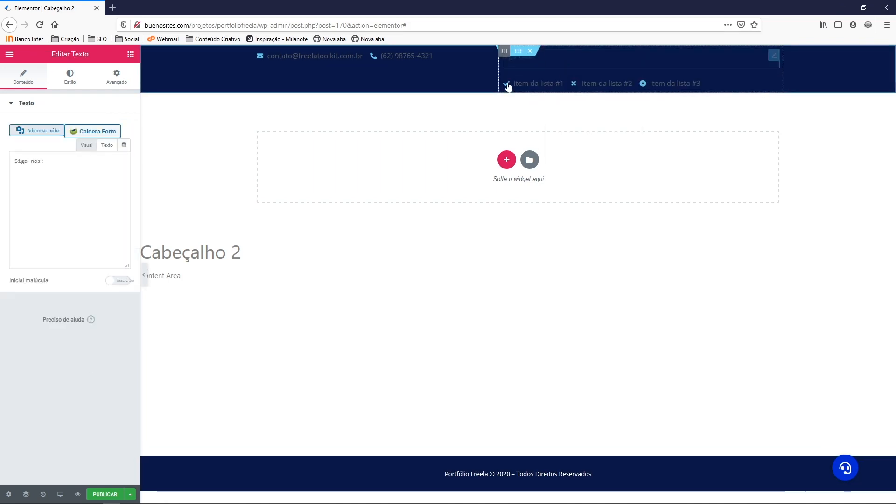
pyautogui.click(119, 86)
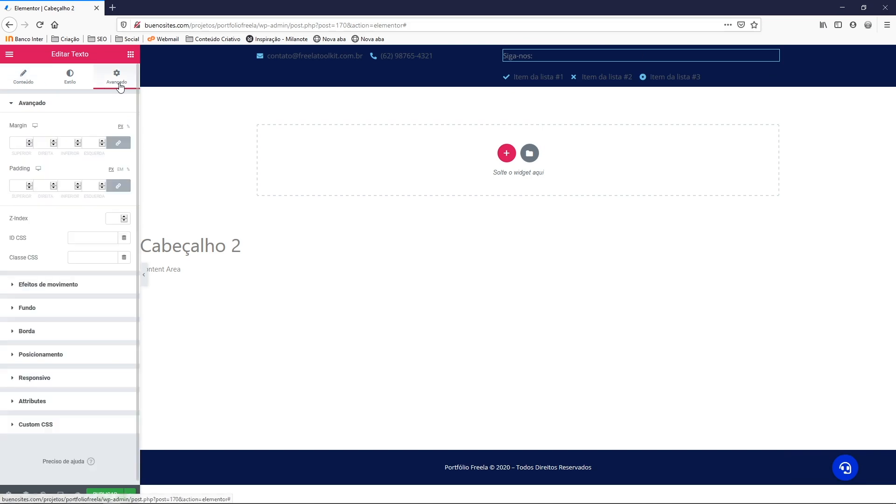
pyautogui.click(41, 104)
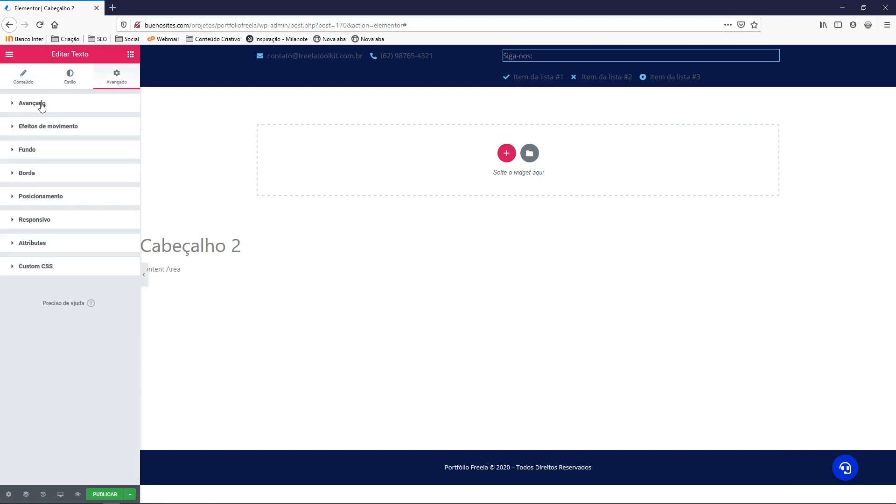
pyautogui.click(71, 200)
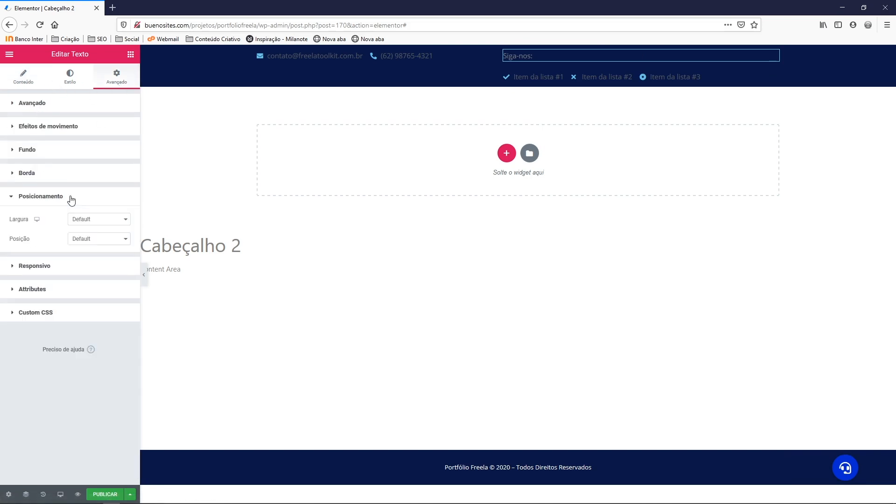
pyautogui.click(110, 222)
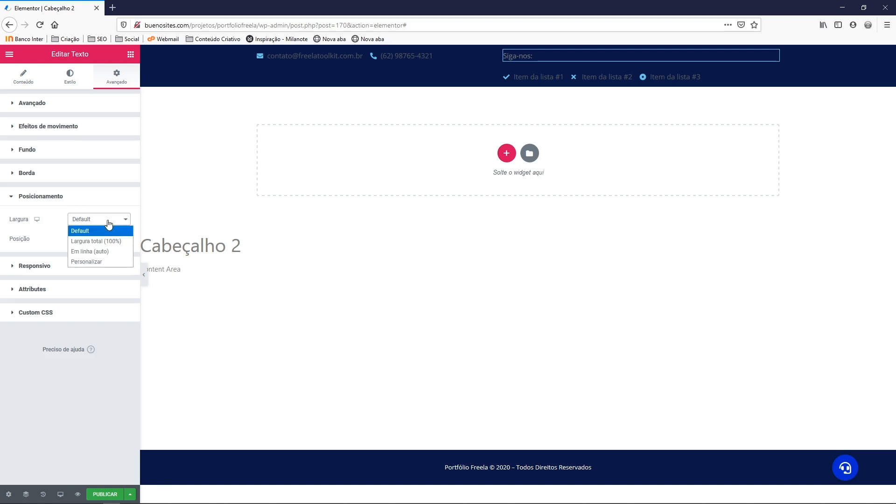
pyautogui.click(97, 252)
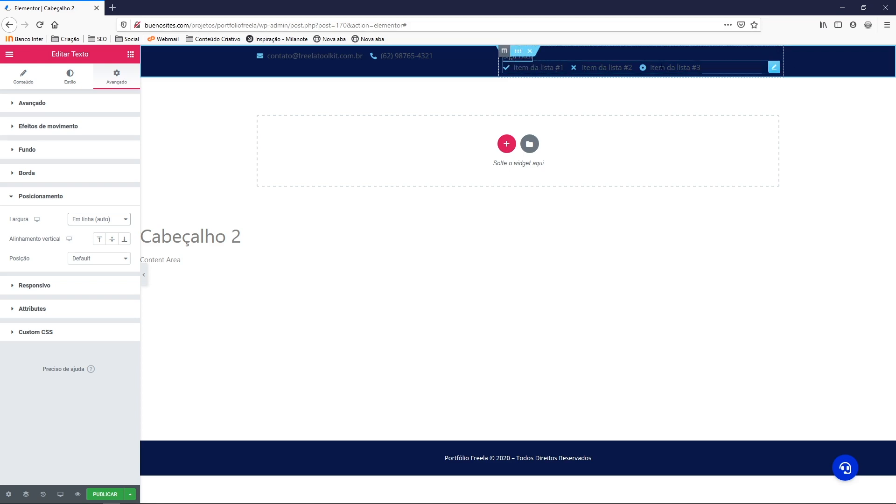
# Open the icon list's Avançado settings for editing
pyautogui.rightClick(771, 68)
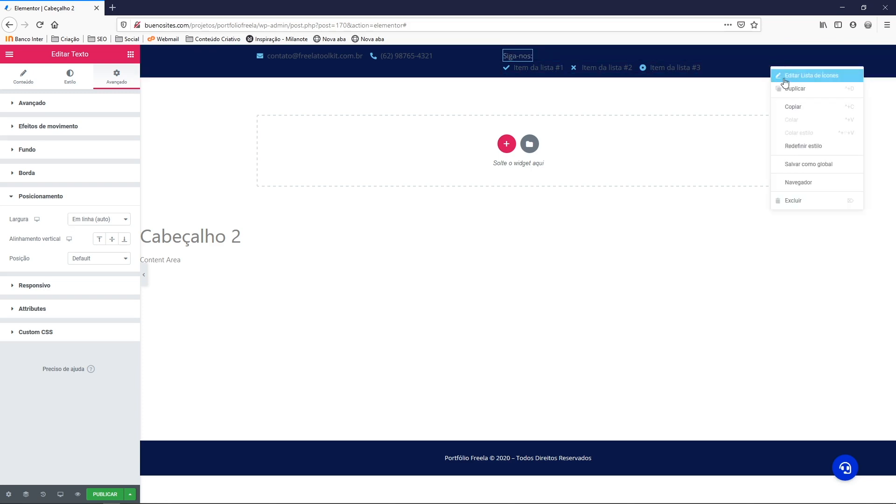
pyautogui.click(803, 77)
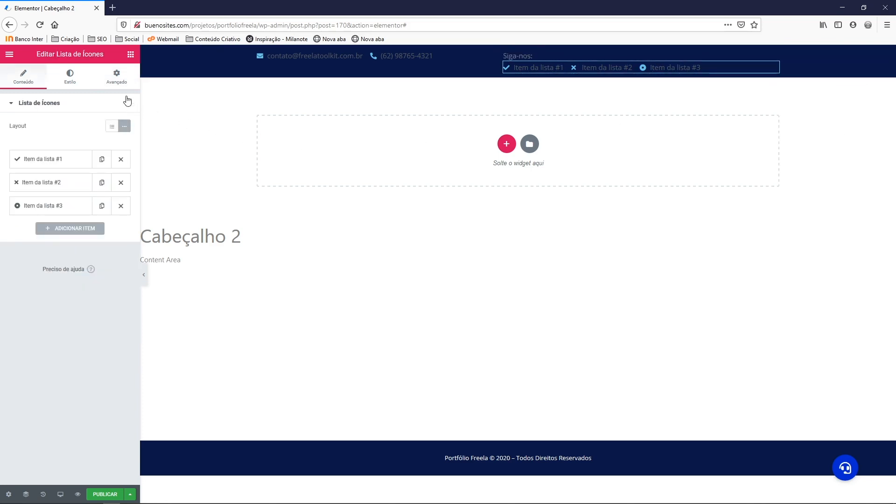
pyautogui.click(117, 79)
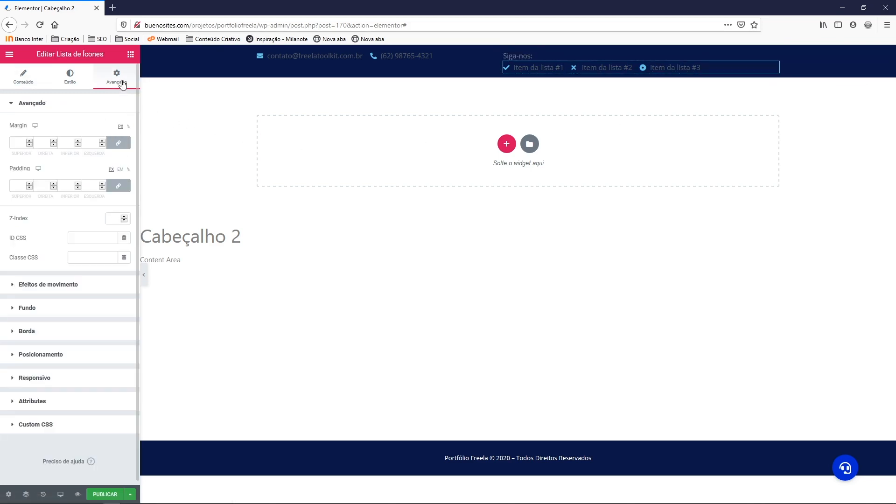
# Set the icon list's width to Em linha (auto) so it sits beside 'Siga-nos:'
pyautogui.click(81, 105)
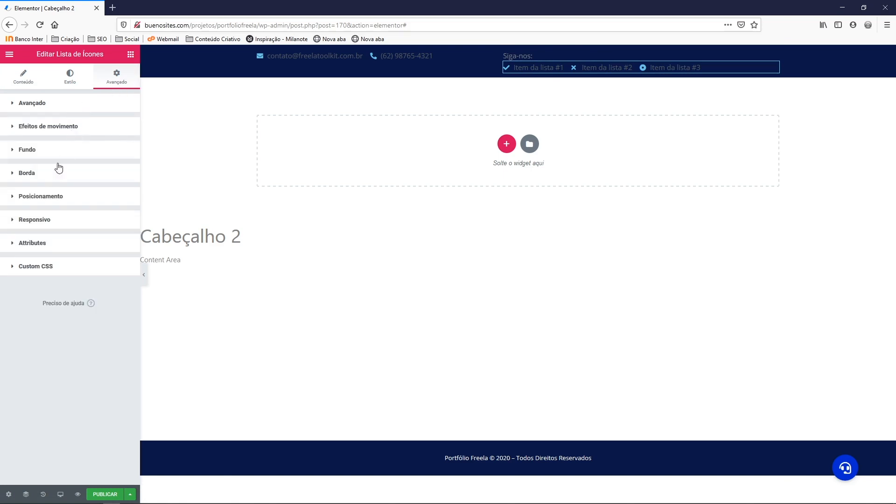
pyautogui.click(46, 198)
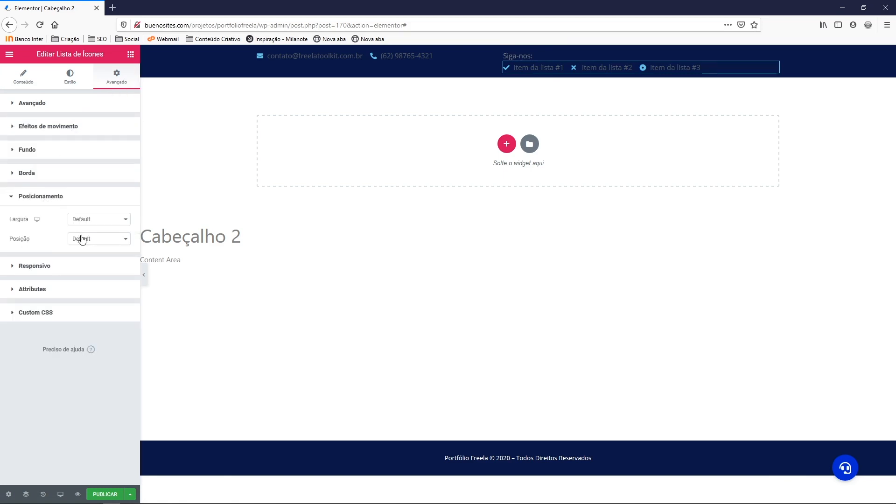
pyautogui.click(91, 220)
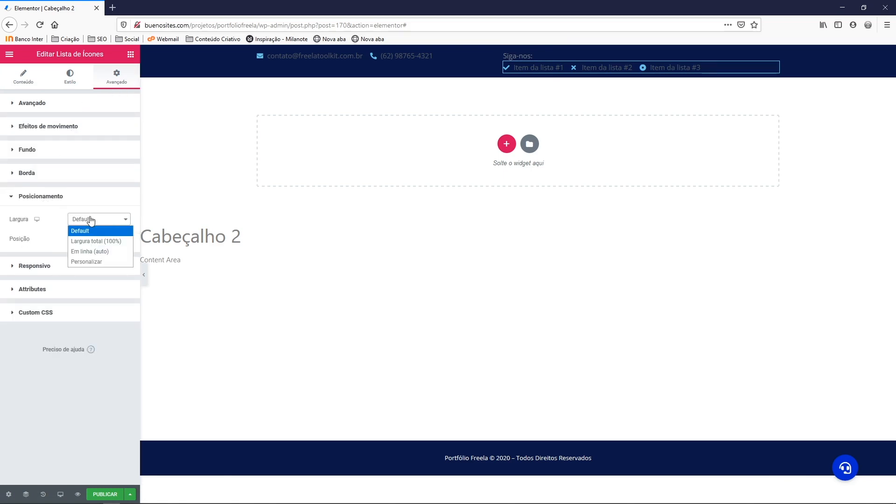
pyautogui.click(91, 252)
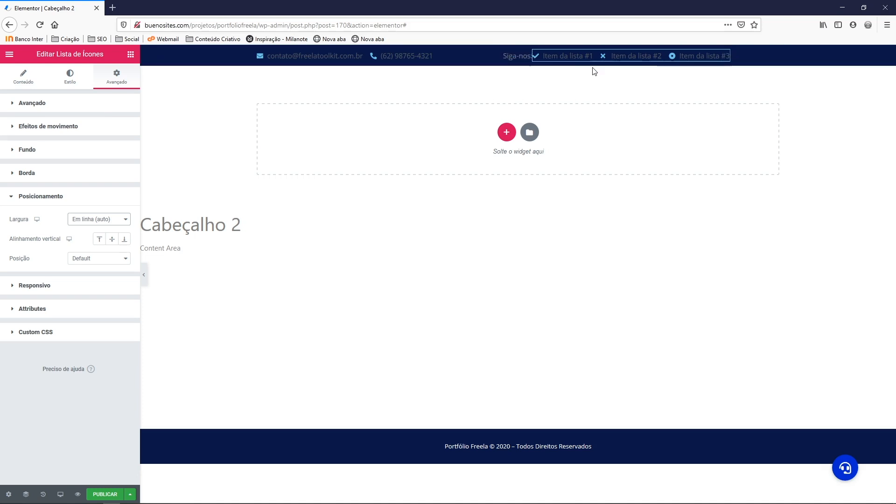
# Unlink the icon list's margins and set its left margin to 16
pyautogui.click(32, 103)
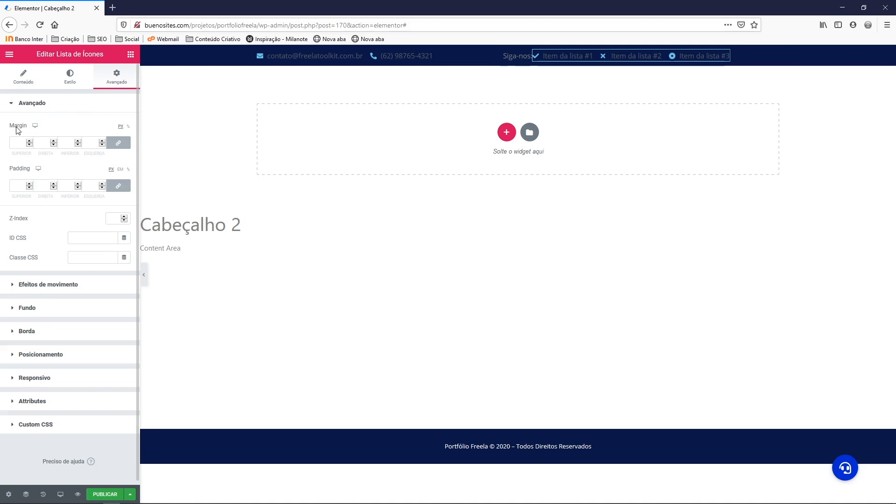
pyautogui.click(119, 146)
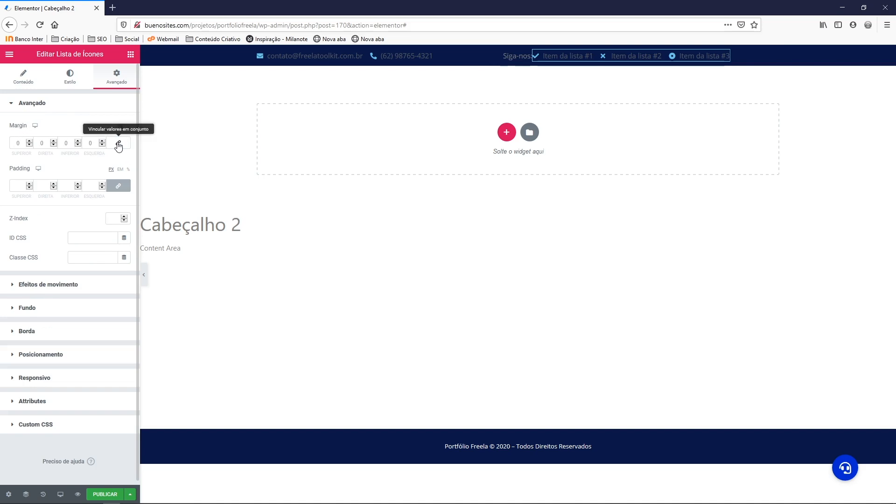
pyautogui.click(92, 143)
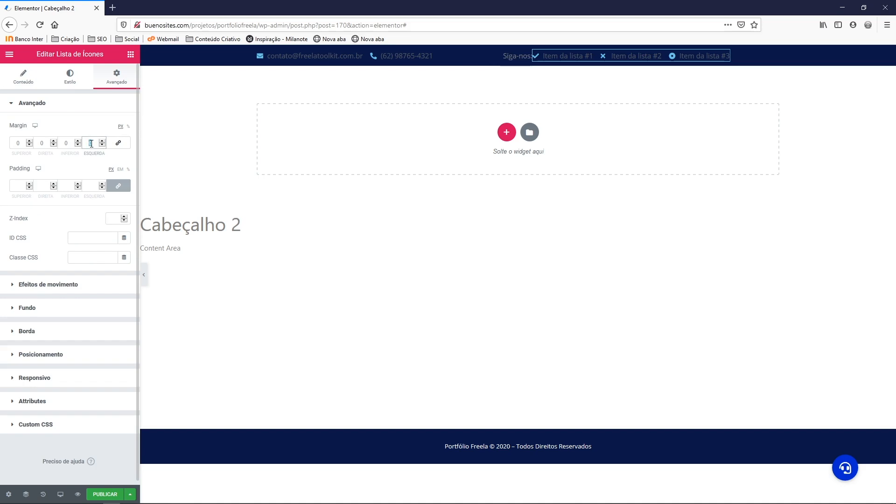
pyautogui.write('16')
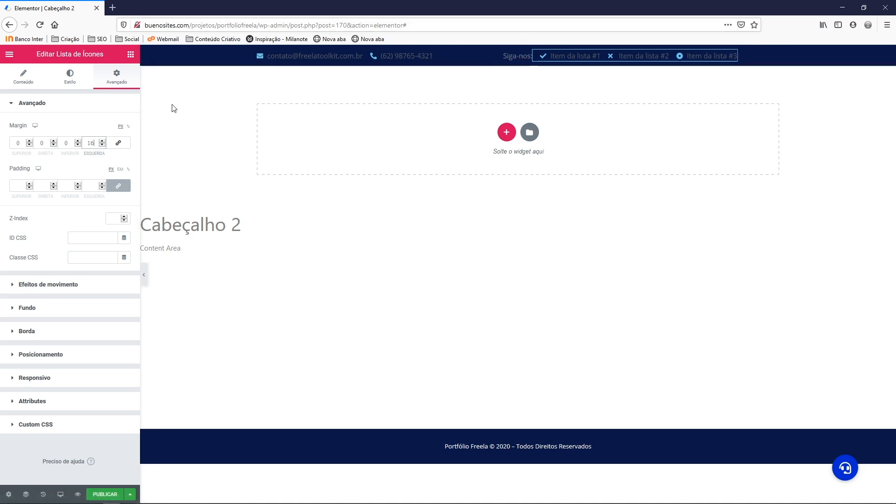
# Delete the text of all three icon list items (Item da lista #1, #2, #3)
pyautogui.click(24, 83)
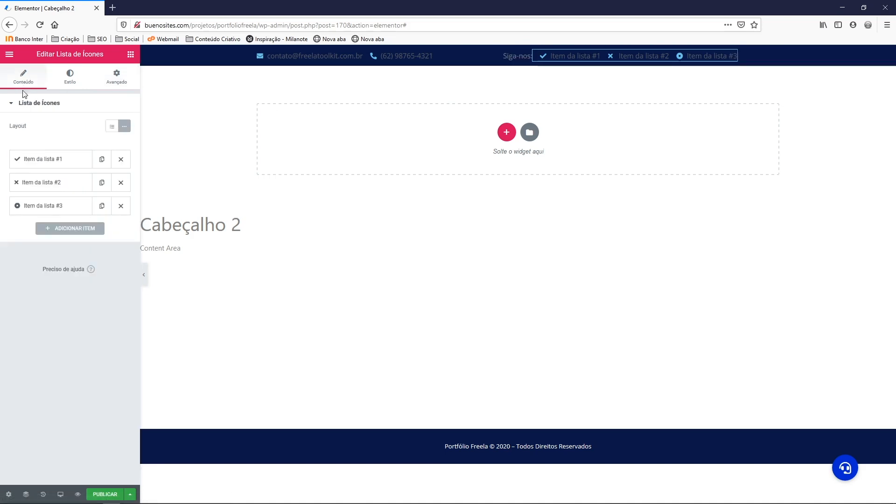
pyautogui.click(48, 160)
pyautogui.tripleClick(62, 195)
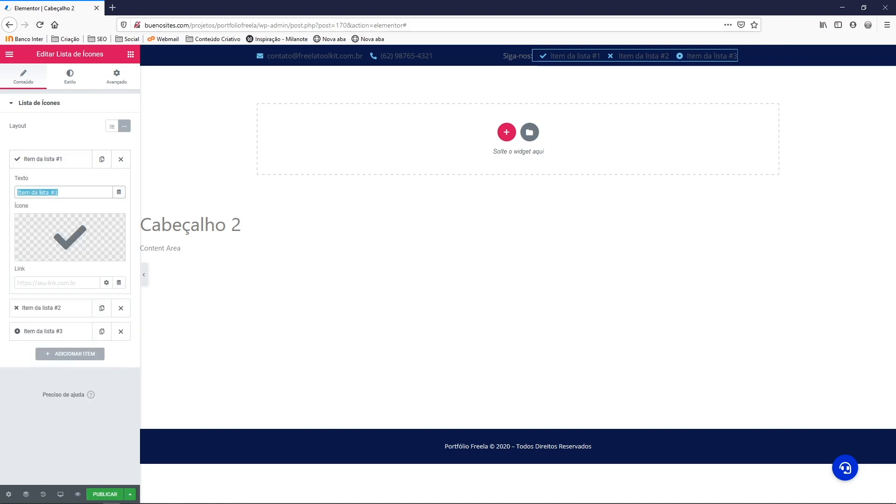
pyautogui.press('BackSpace')
pyautogui.click(38, 160)
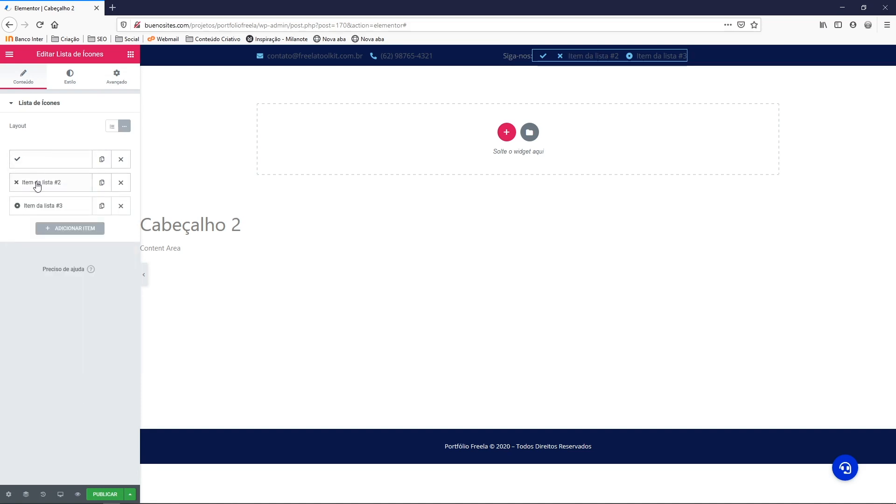
pyautogui.click(37, 182)
pyautogui.tripleClick(59, 215)
pyautogui.press('BackSpace')
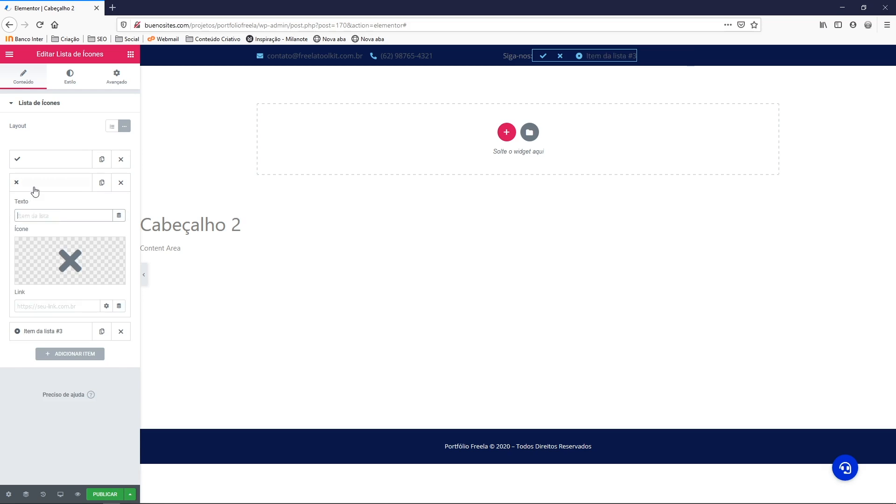
pyautogui.click(34, 185)
pyautogui.click(34, 203)
pyautogui.tripleClick(55, 239)
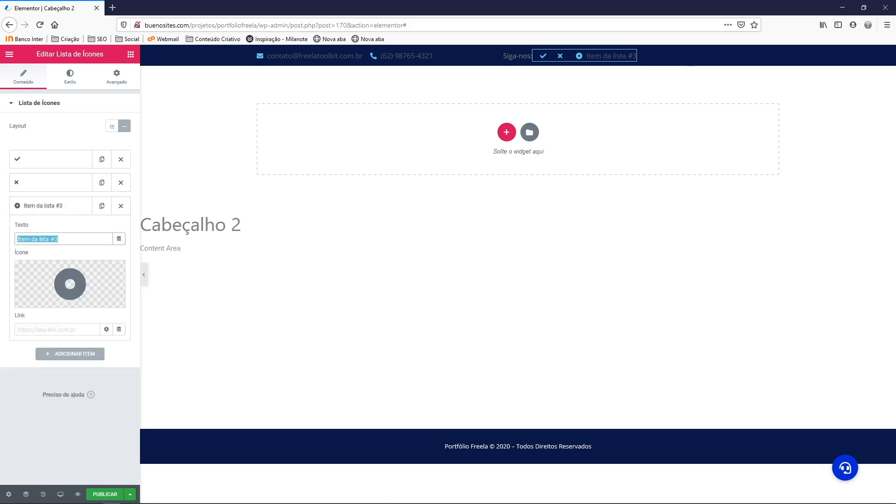
pyautogui.press('BackSpace')
# Give the first list item the Facebook icon from the Icon Library
pyautogui.click(31, 206)
pyautogui.click(41, 162)
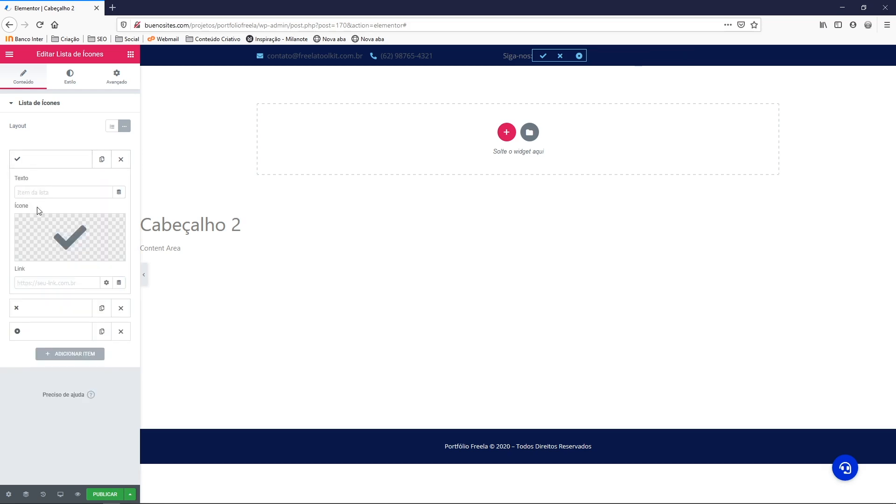
pyautogui.click(42, 255)
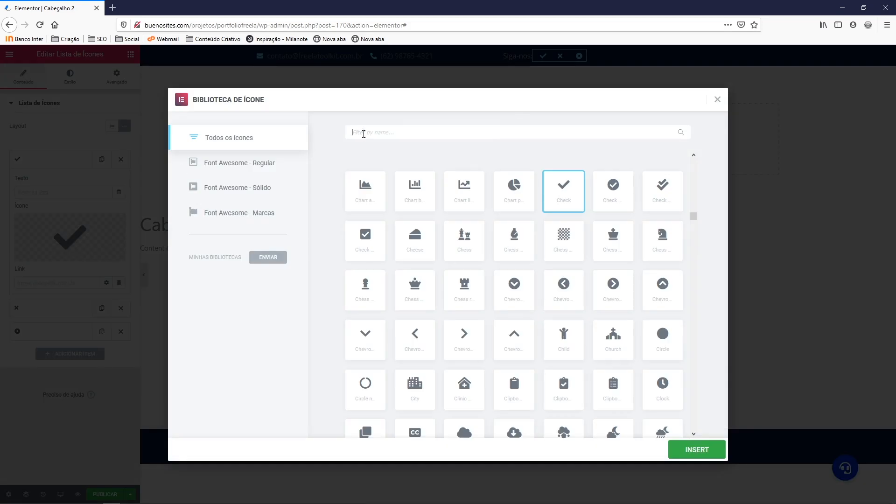
pyautogui.write('face')
pyautogui.click(367, 201)
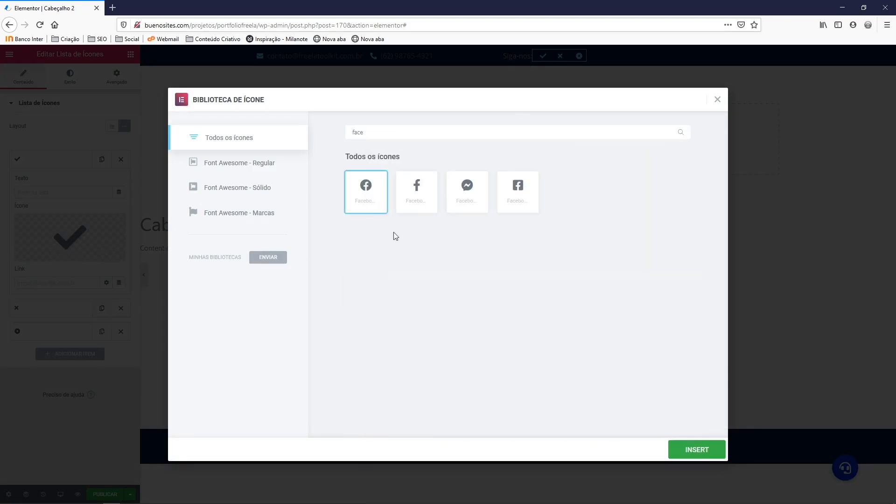
pyautogui.click(700, 445)
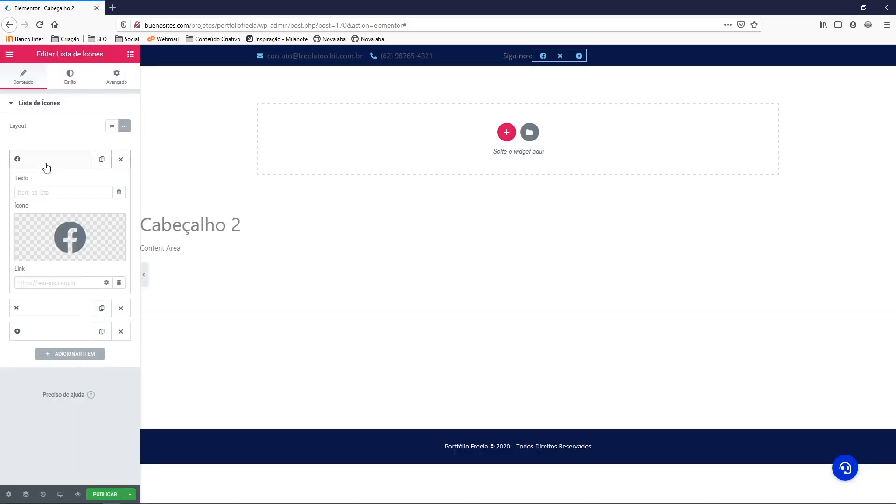
pyautogui.click(47, 166)
# Give the second list item the Instagram icon from the Icon Library
pyautogui.click(32, 184)
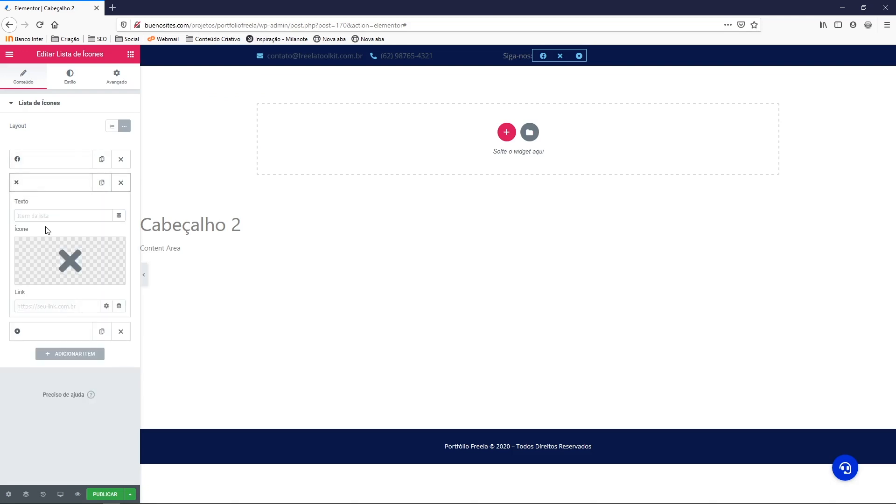
pyautogui.click(58, 249)
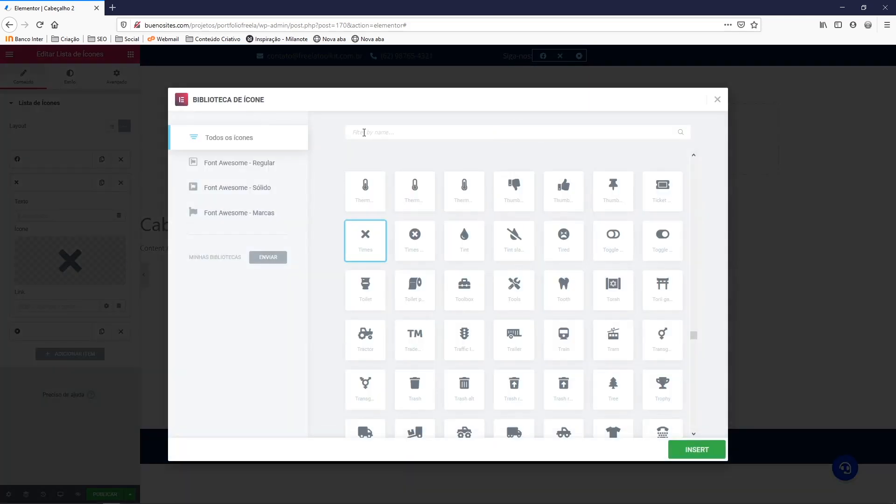
pyautogui.write('insatgram')
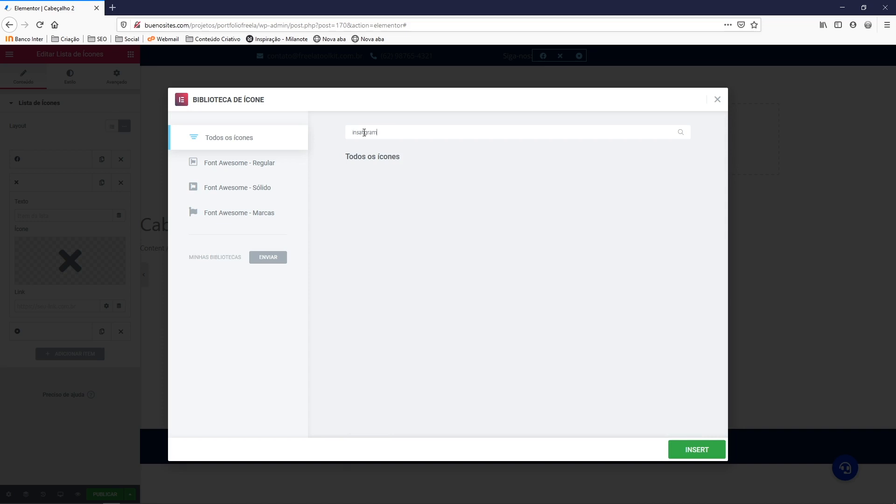
pyautogui.press('BackSpace')
pyautogui.press('BackSpace')
pyautogui.press('BackSpace')
pyautogui.press('BackSpace')
pyautogui.press('BackSpace')
pyautogui.press('BackSpace')
pyautogui.write('tagr')
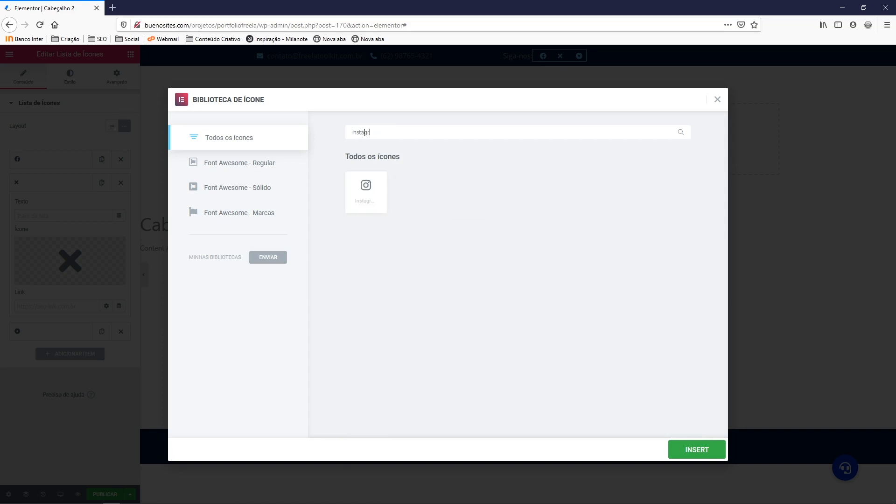
pyautogui.click(369, 192)
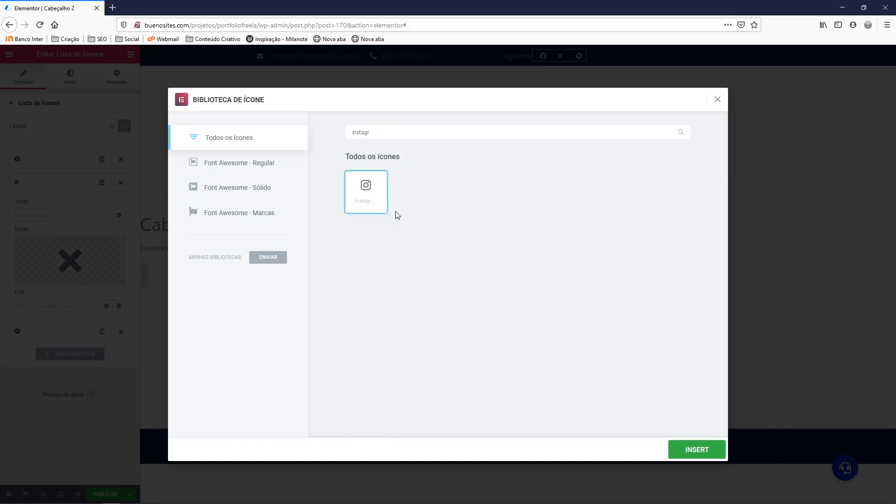
pyautogui.click(688, 451)
pyautogui.click(52, 186)
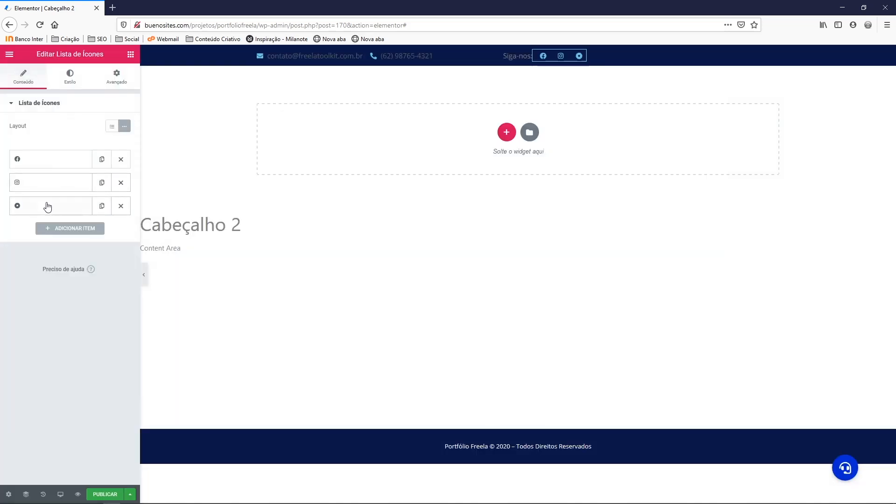
# Give the third list item the Youtube icon from the Icon Library
pyautogui.click(46, 206)
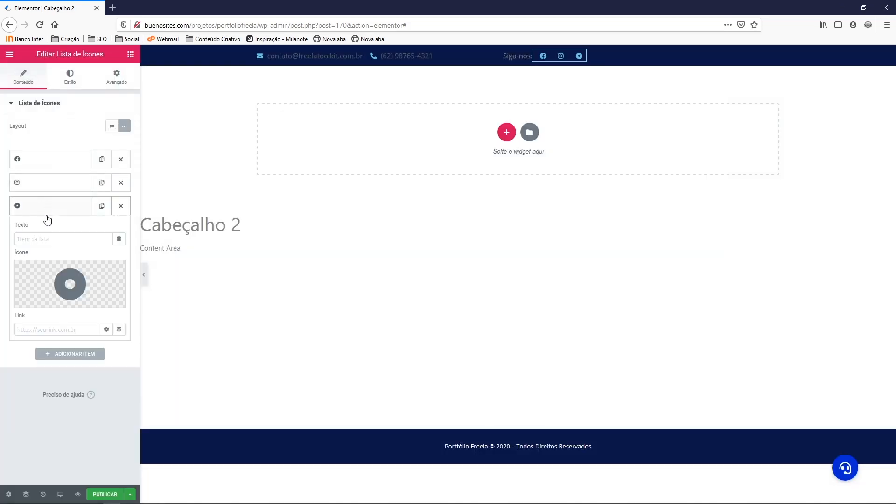
pyautogui.click(55, 267)
pyautogui.write('youtu')
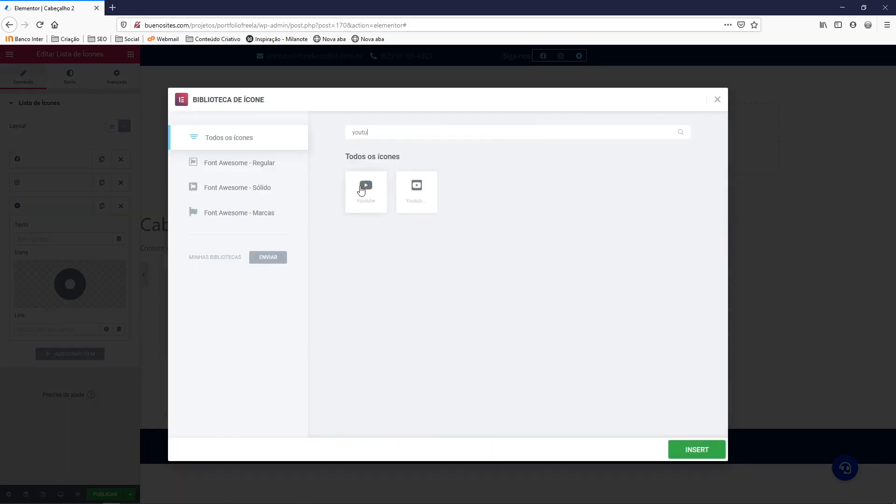
pyautogui.click(363, 188)
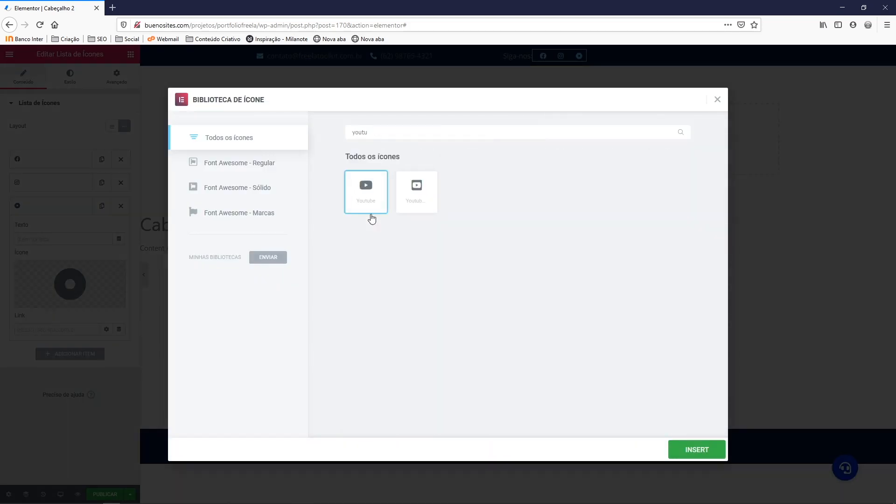
pyautogui.click(694, 451)
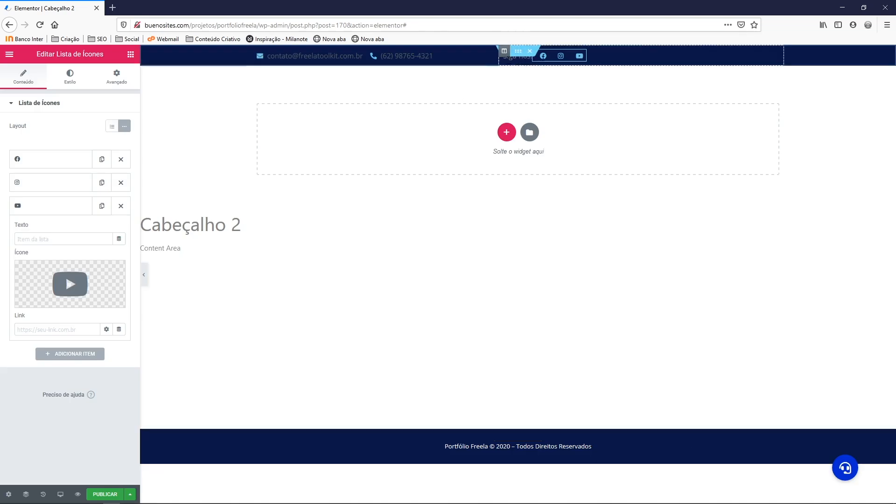
pyautogui.click(558, 70)
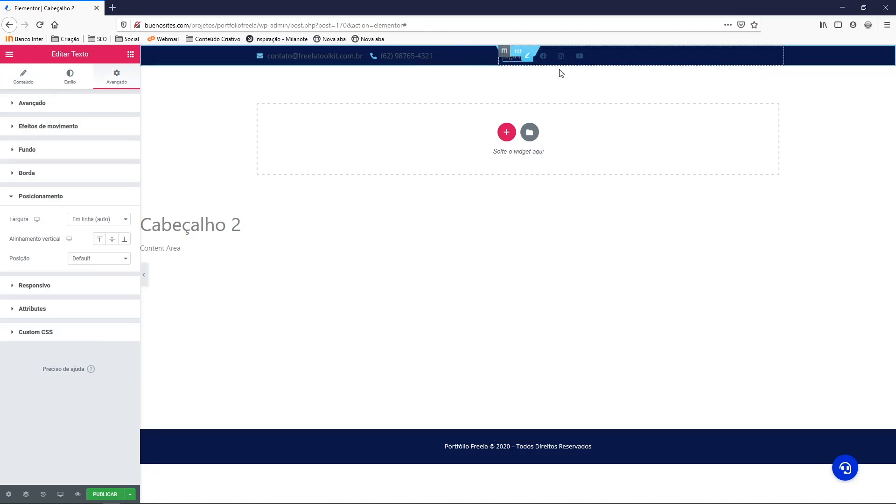
# Set the social icon list's Ícone Cor to the green preset (#61CE70)
pyautogui.rightClick(561, 57)
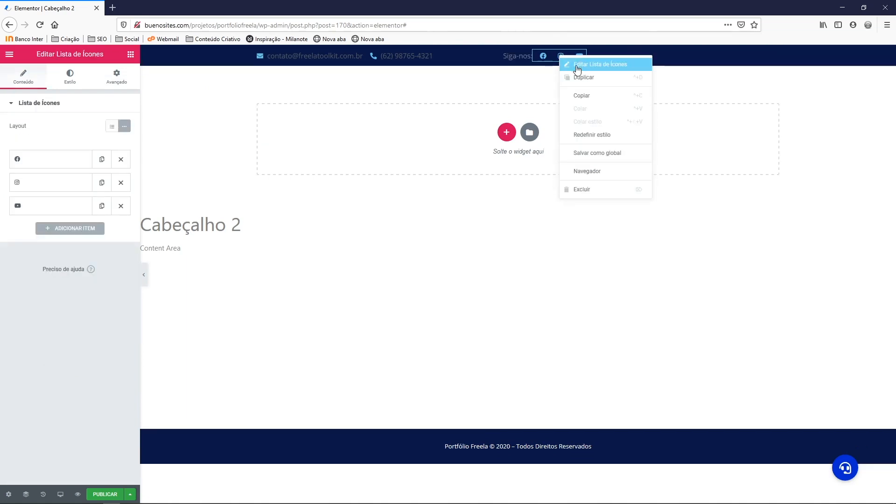
pyautogui.click(577, 67)
pyautogui.click(70, 83)
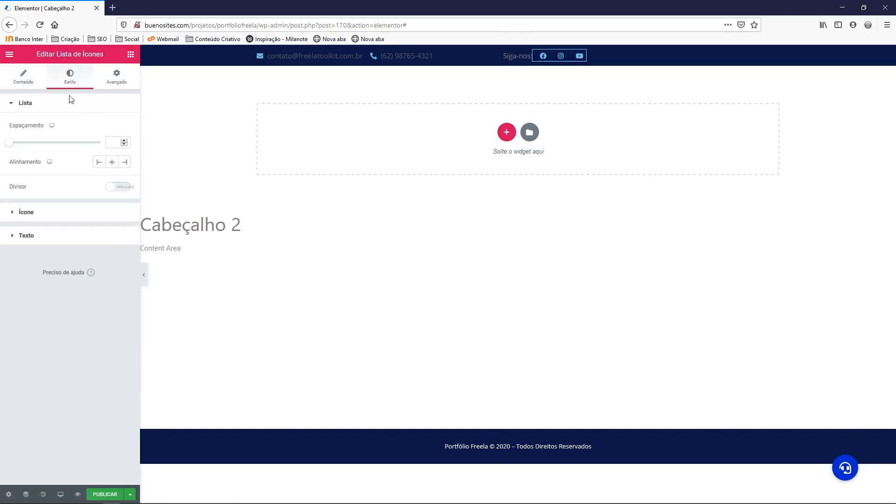
pyautogui.click(26, 212)
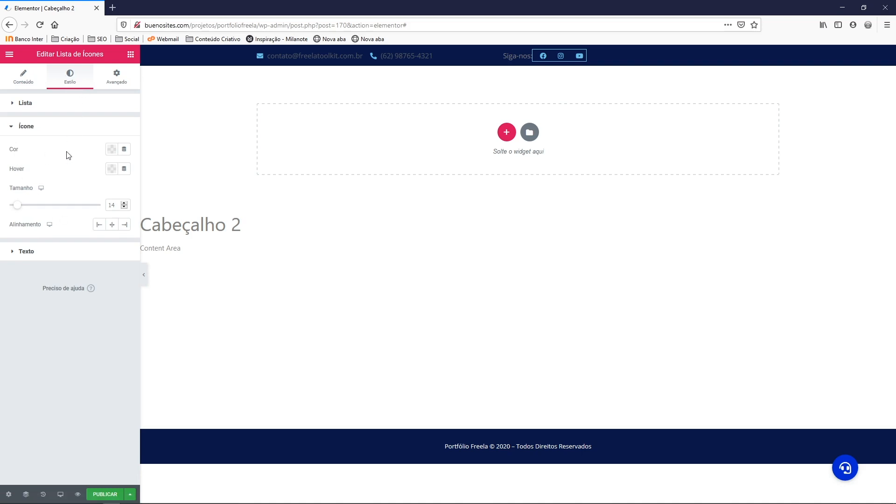
pyautogui.click(111, 150)
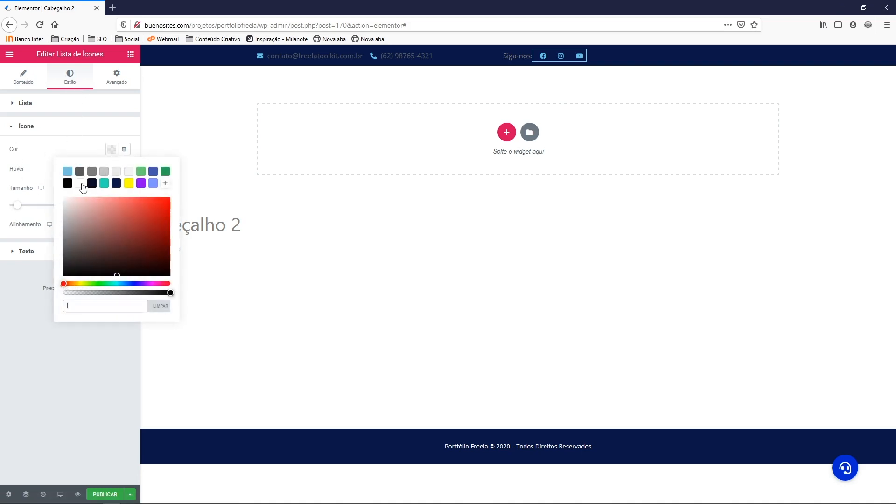
pyautogui.click(80, 184)
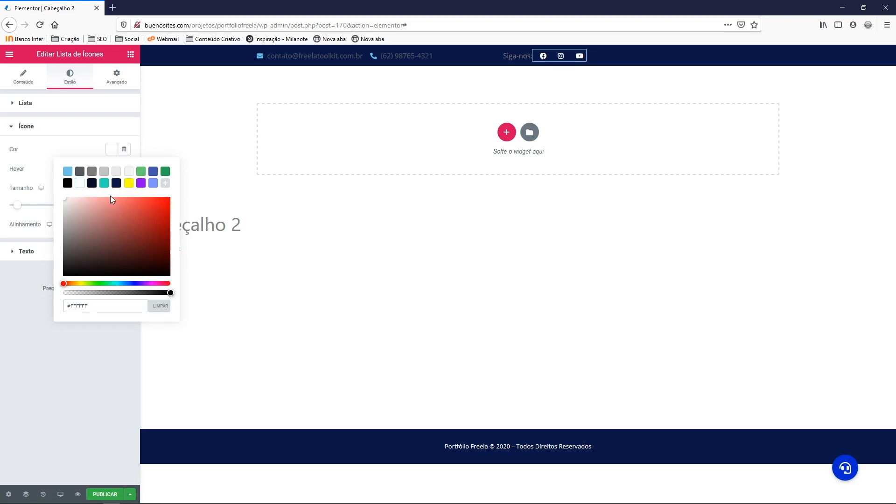
pyautogui.click(141, 172)
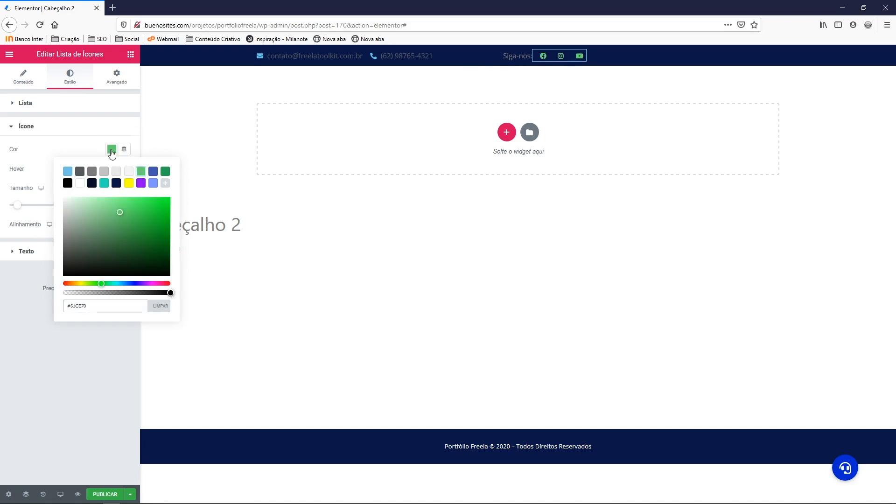
pyautogui.click(112, 152)
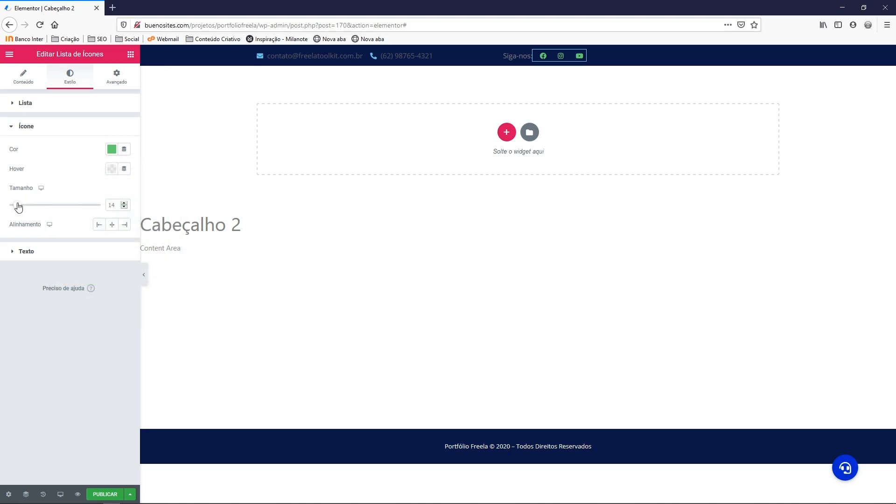
# Set the social icons' size to 20 and list spacing to 8
pyautogui.moveTo(18, 208); pyautogui.dragTo(23, 209)
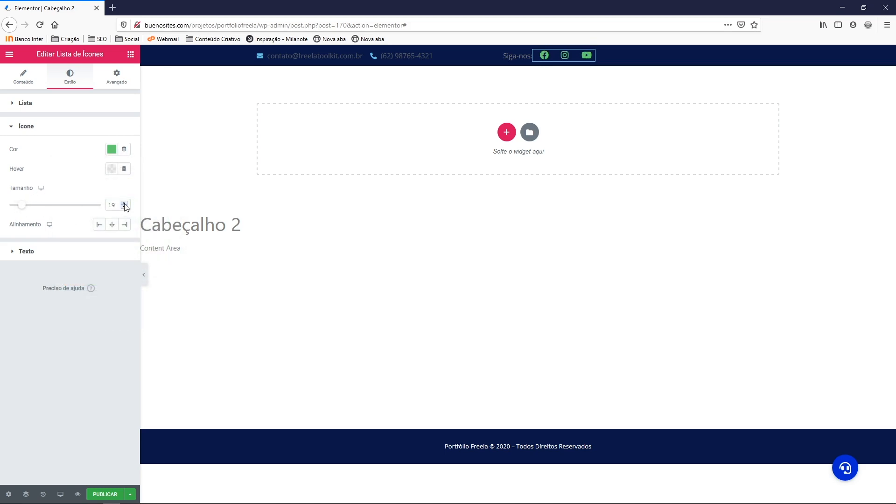
pyautogui.click(124, 203)
pyautogui.click(26, 130)
pyautogui.click(30, 109)
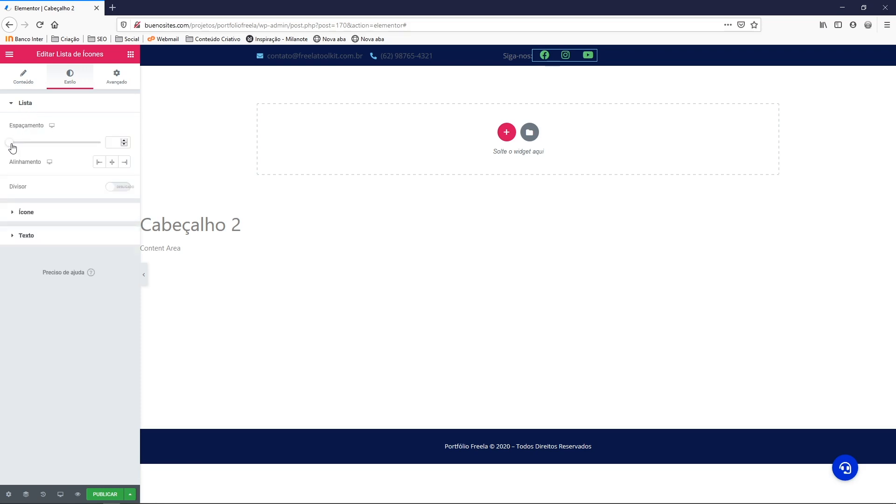
pyautogui.moveTo(12, 148); pyautogui.dragTo(28, 148)
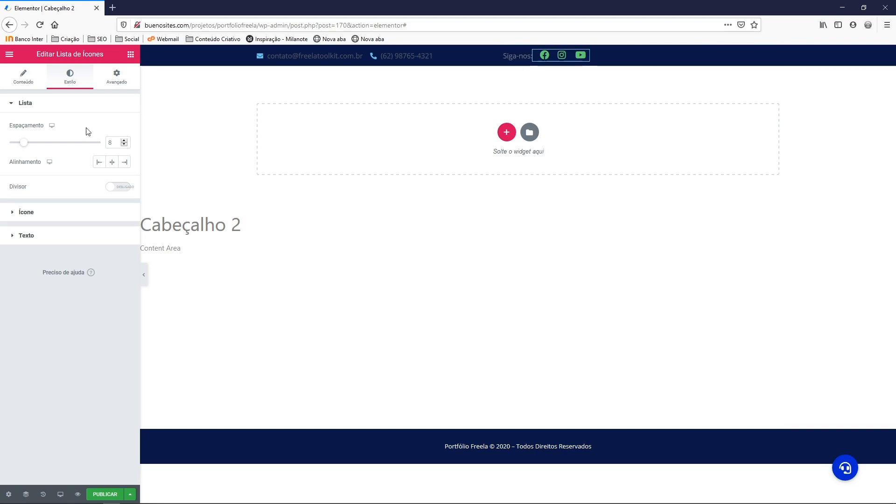
pyautogui.click(512, 57)
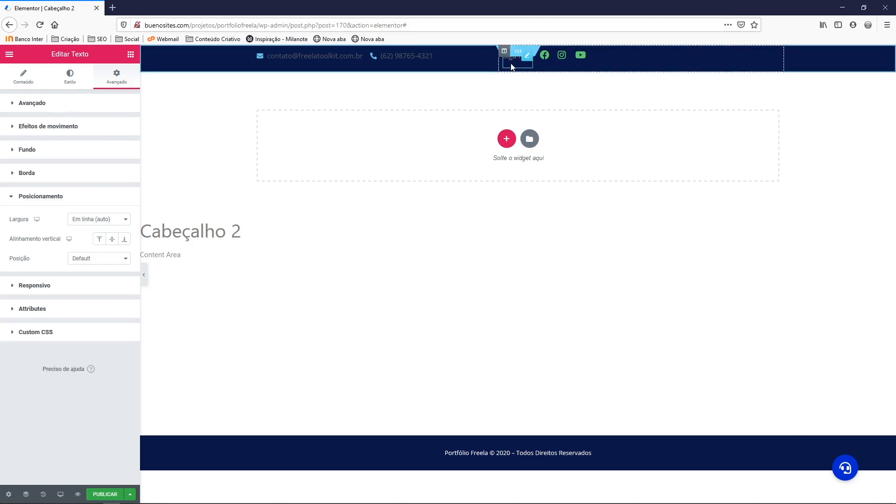
# Make the 'Siga-nos:' text white with a typography size of 15
pyautogui.click(68, 87)
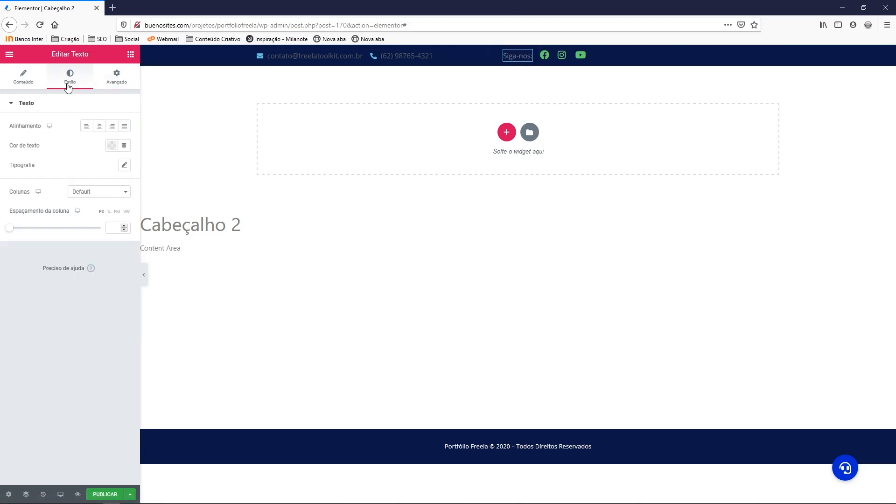
pyautogui.click(110, 148)
pyautogui.click(80, 180)
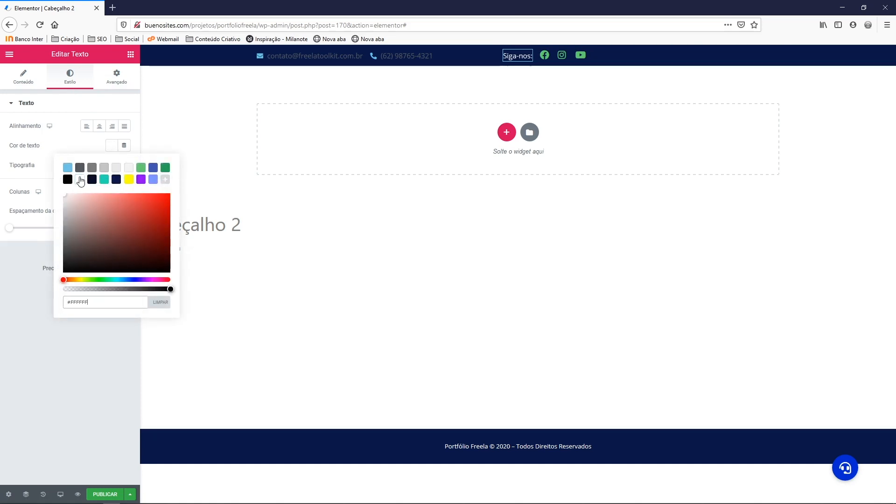
pyautogui.click(111, 149)
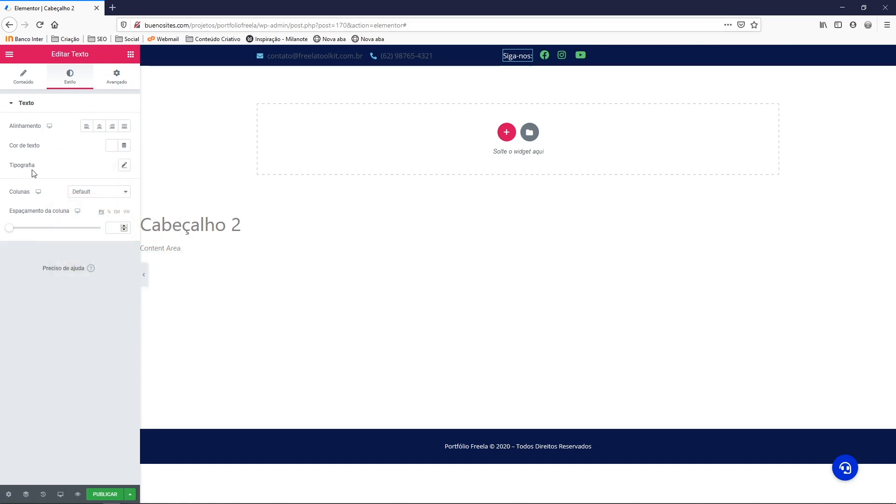
pyautogui.click(125, 166)
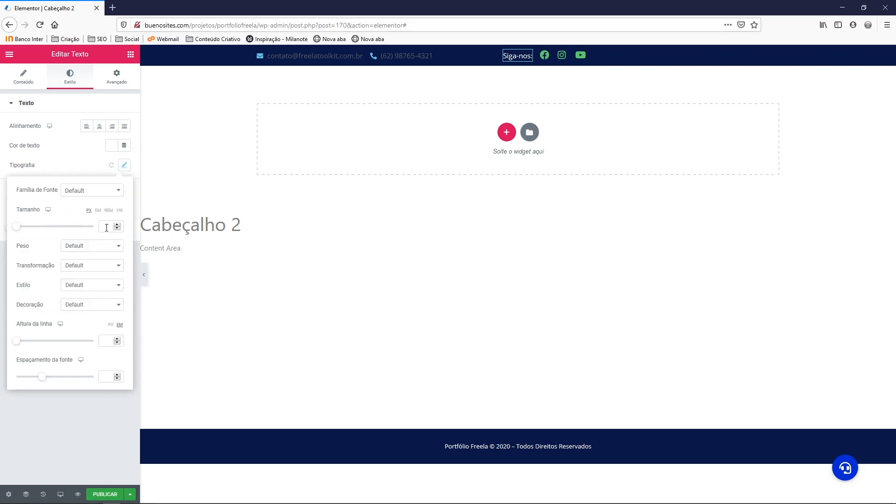
pyautogui.write('15')
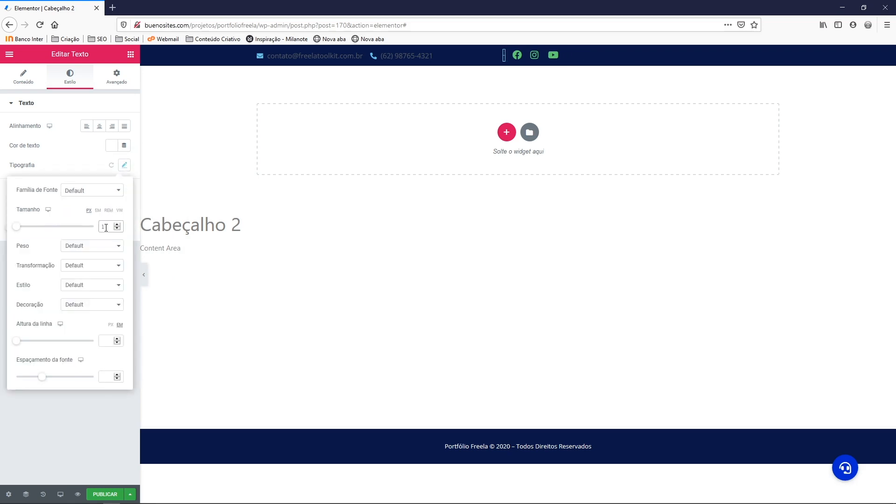
pyautogui.click(124, 166)
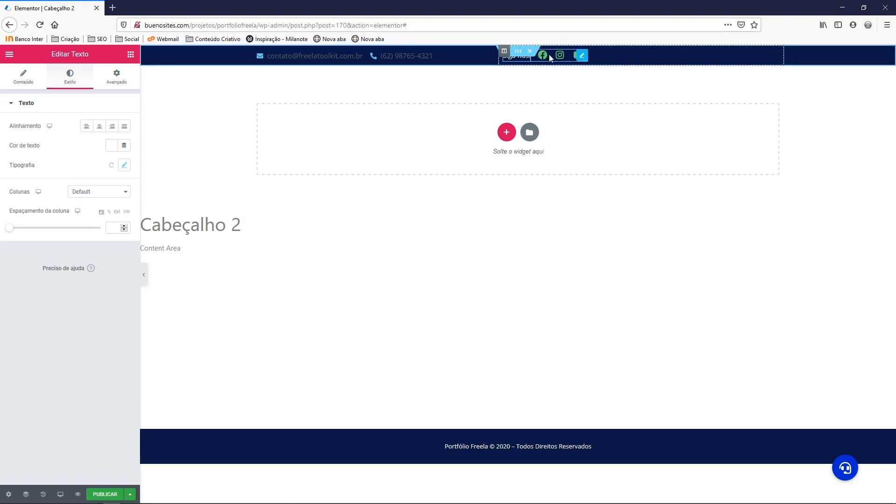
# Set the social column's Alinhamento horizontal to Final, pushing Siga-nos and icons right
pyautogui.click(504, 60)
pyautogui.rightClick(504, 53)
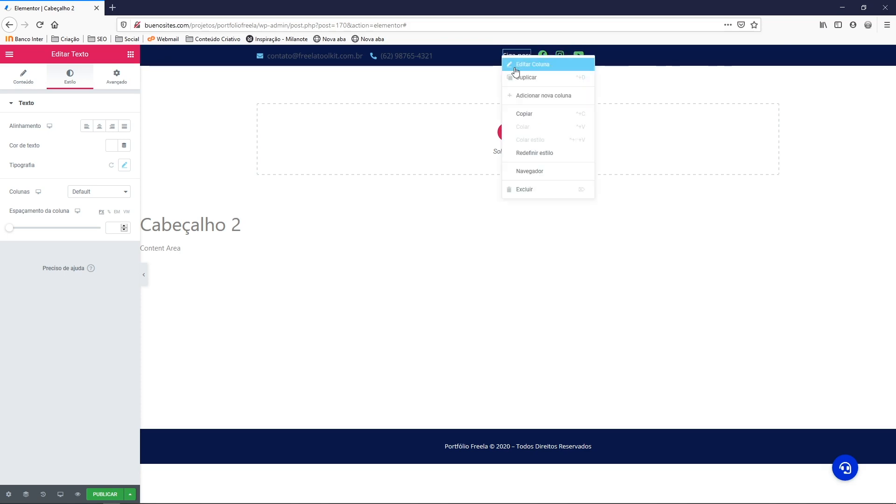
pyautogui.click(516, 65)
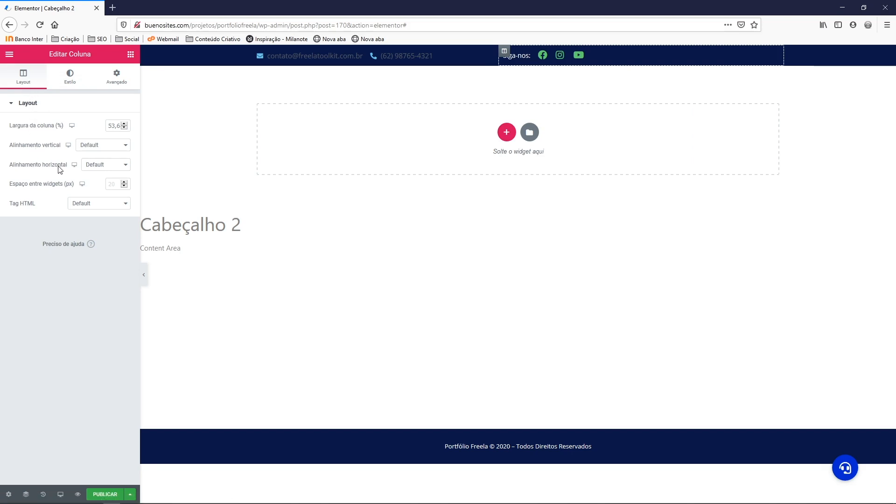
pyautogui.click(89, 168)
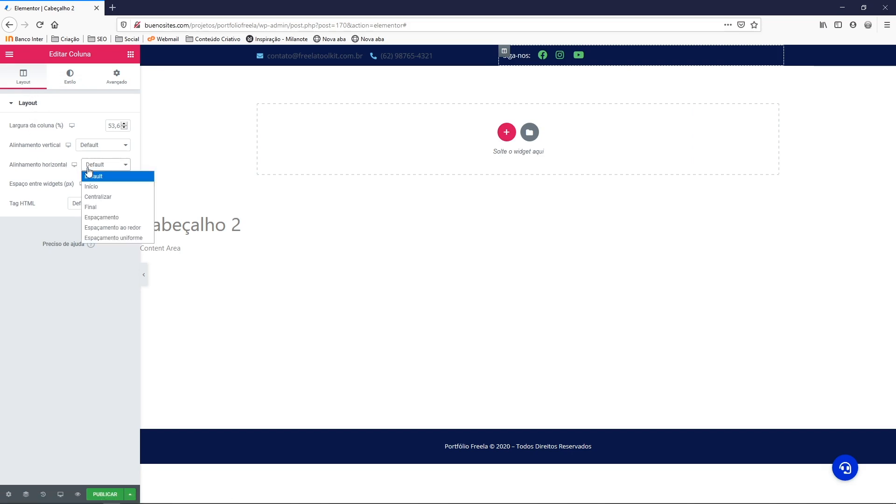
pyautogui.click(94, 211)
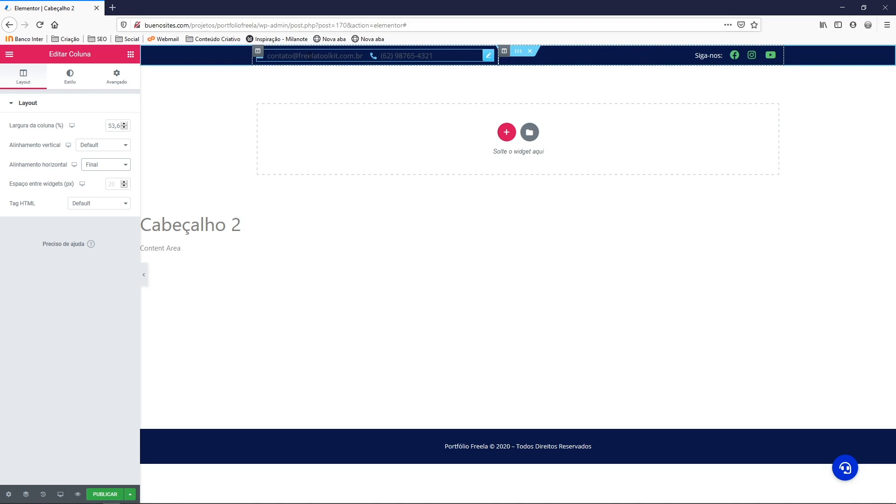
pyautogui.click(310, 55)
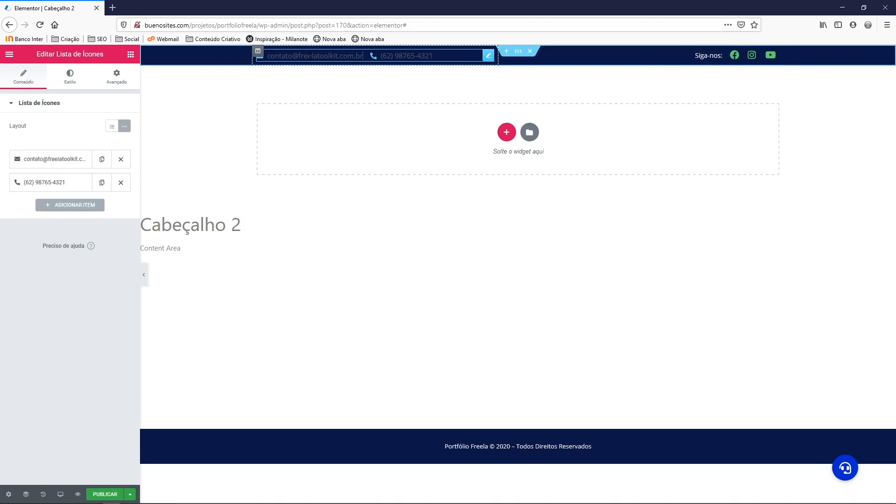
# Make the email and phone icons green at size 15
pyautogui.click(70, 78)
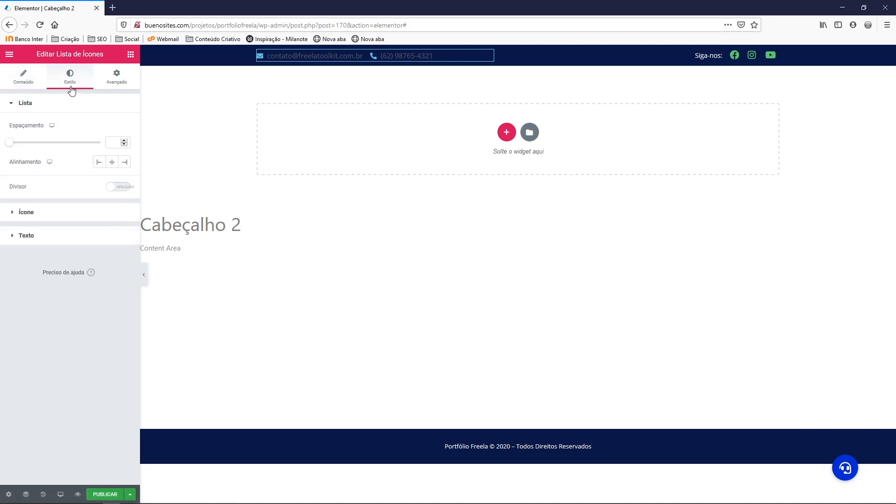
pyautogui.click(30, 217)
pyautogui.click(111, 149)
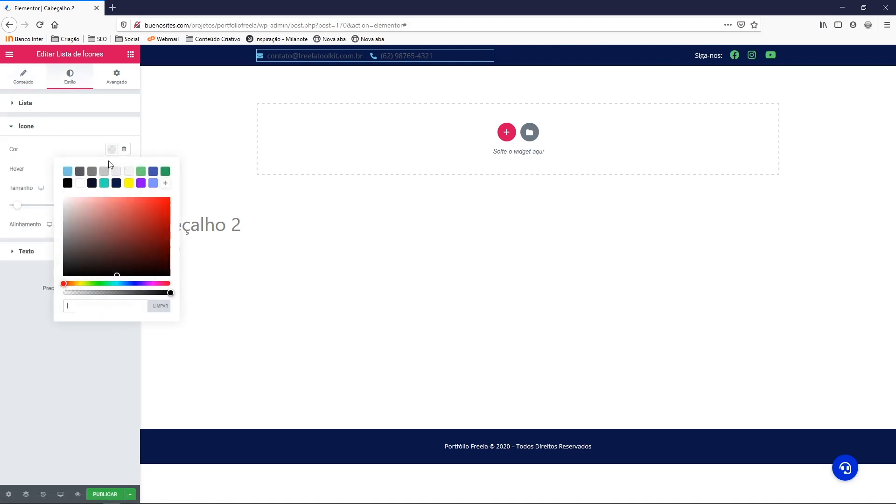
pyautogui.click(141, 173)
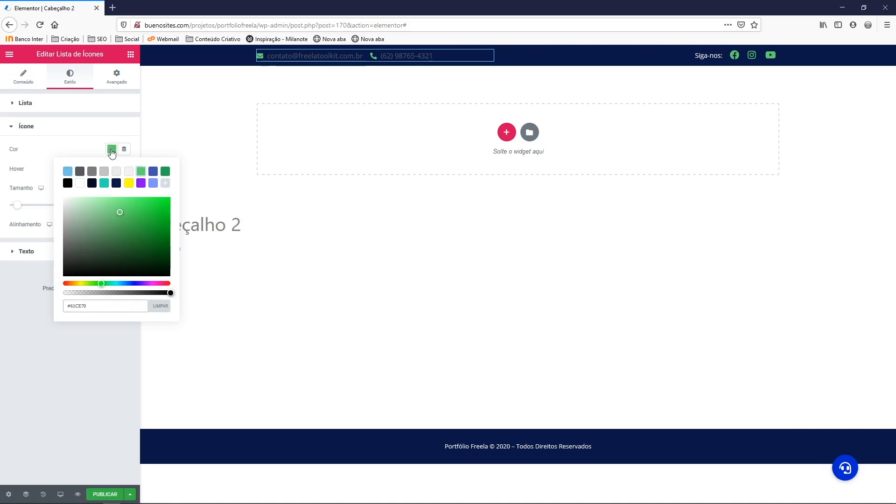
pyautogui.click(111, 150)
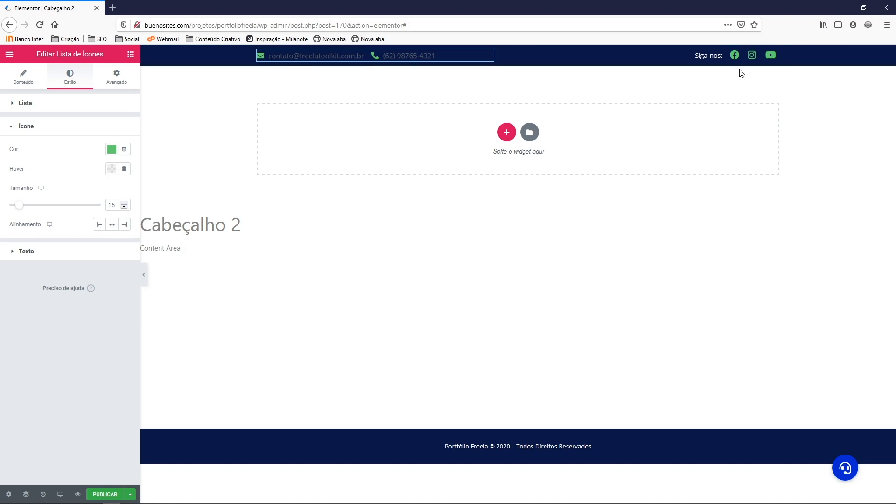
pyautogui.click(124, 208)
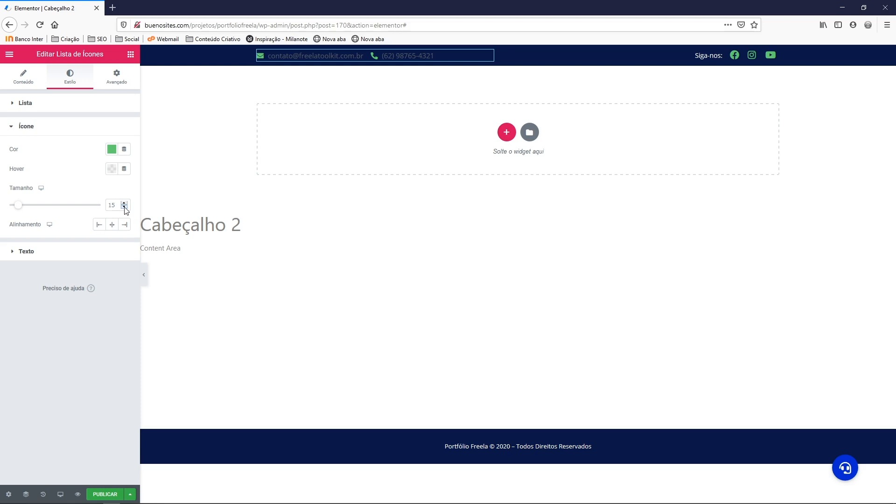
# Make the contact list text white with a typography size of 14
pyautogui.click(21, 252)
pyautogui.click(111, 173)
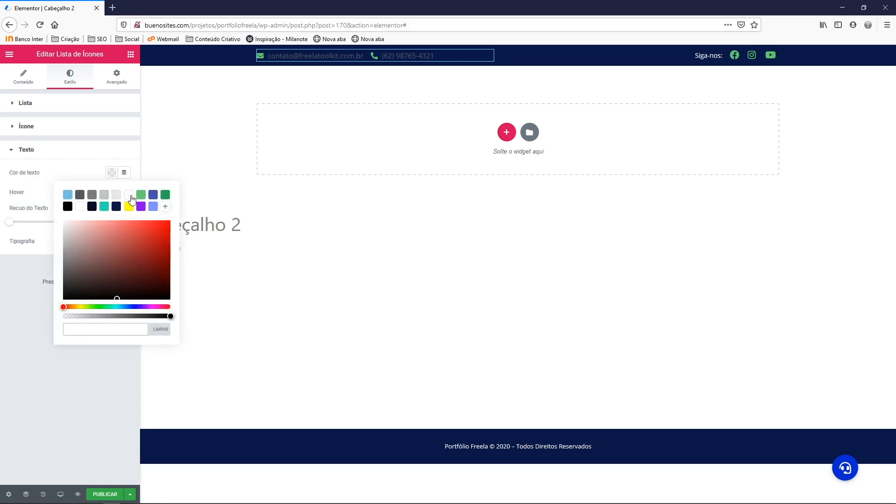
pyautogui.click(79, 207)
pyautogui.click(112, 175)
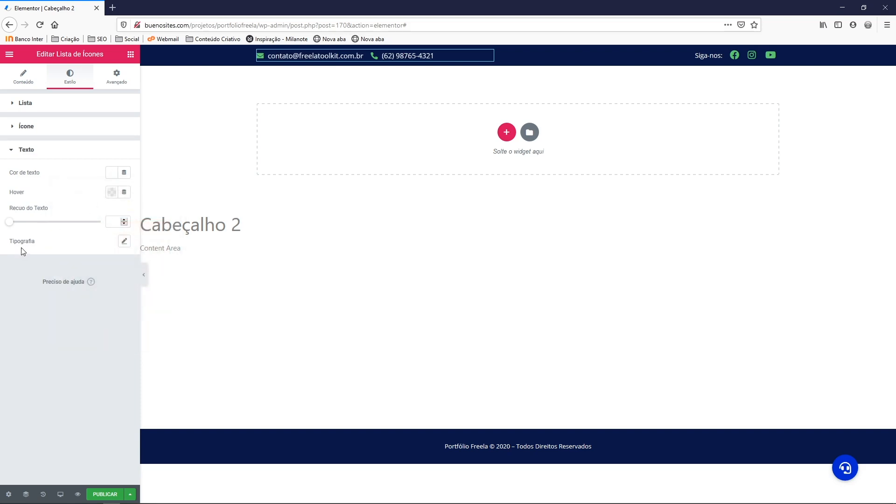
pyautogui.click(123, 242)
pyautogui.click(107, 302)
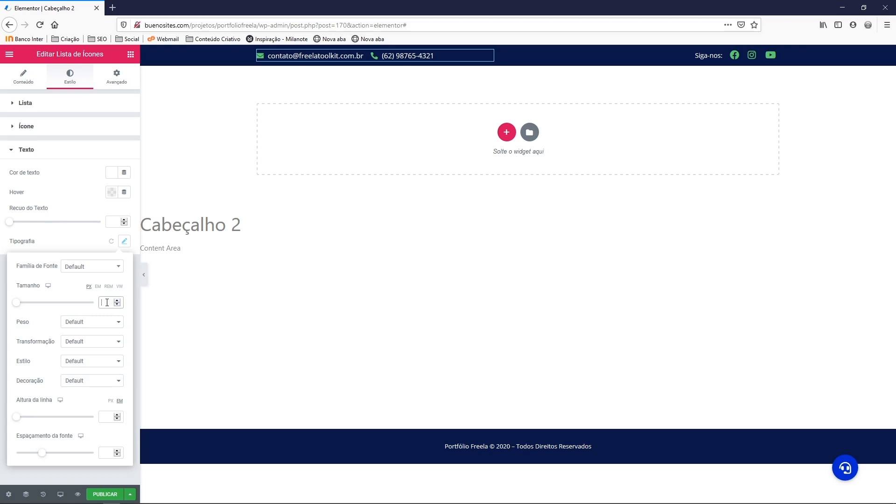
pyautogui.write('14')
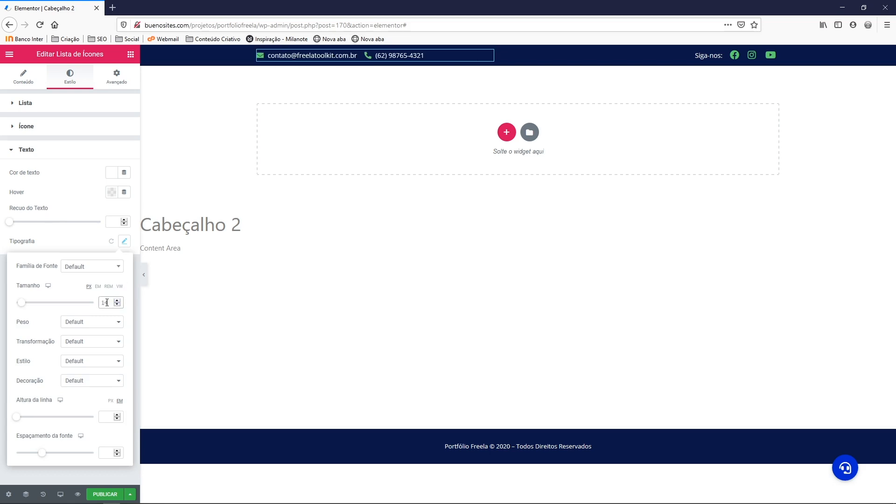
pyautogui.click(124, 241)
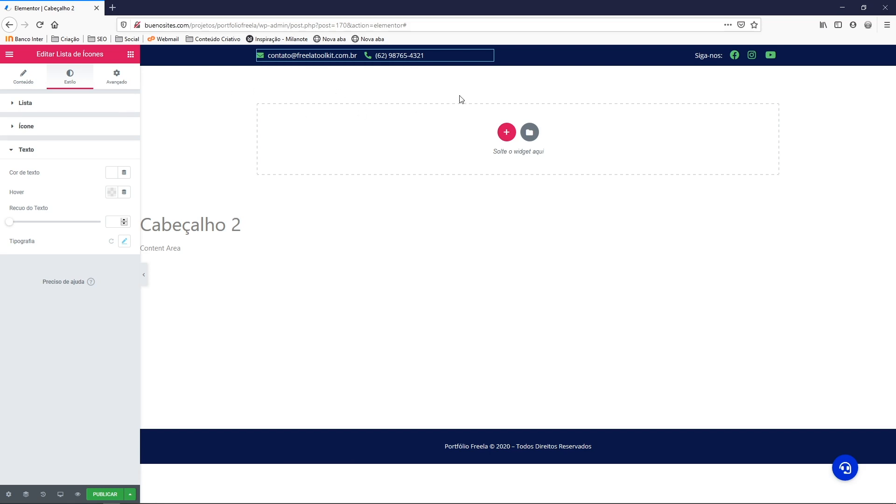
# Use the + in the empty drop area below the top bar to start a new section
pyautogui.click(507, 133)
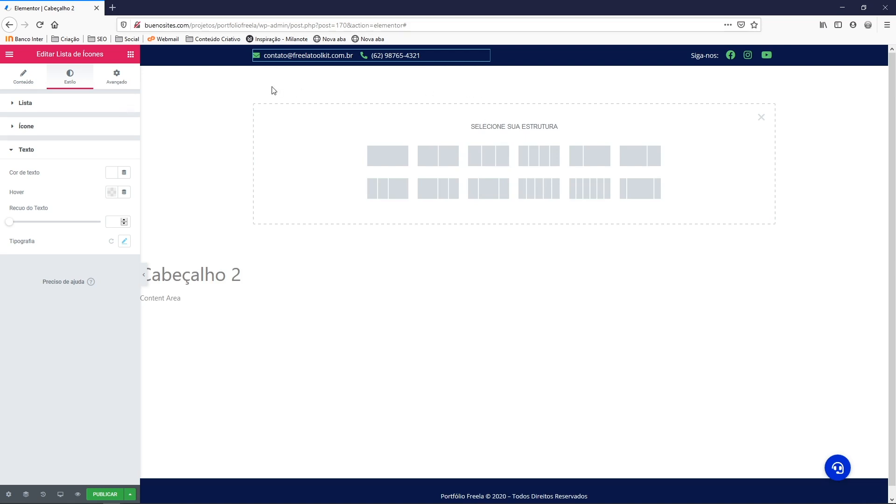
# Add a three-column section under the navy top bar and unlink its padding to give 15 px top and bottom
pyautogui.click(495, 161)
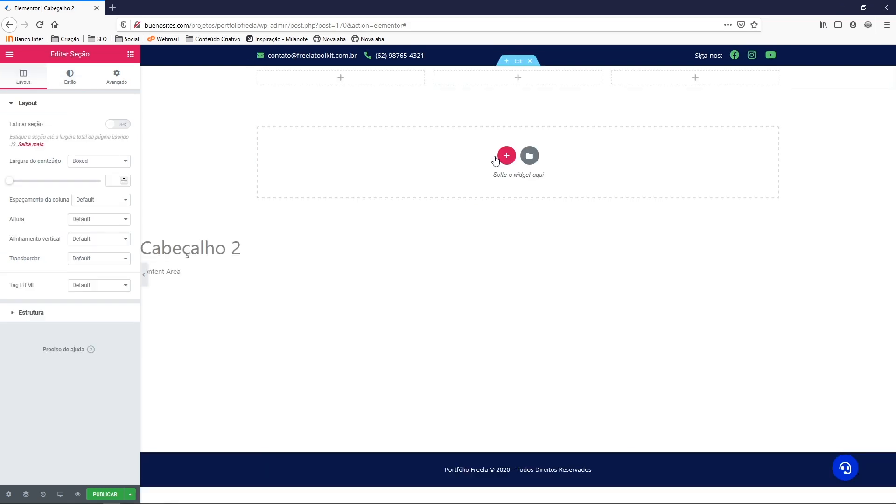
pyautogui.rightClick(197, 75)
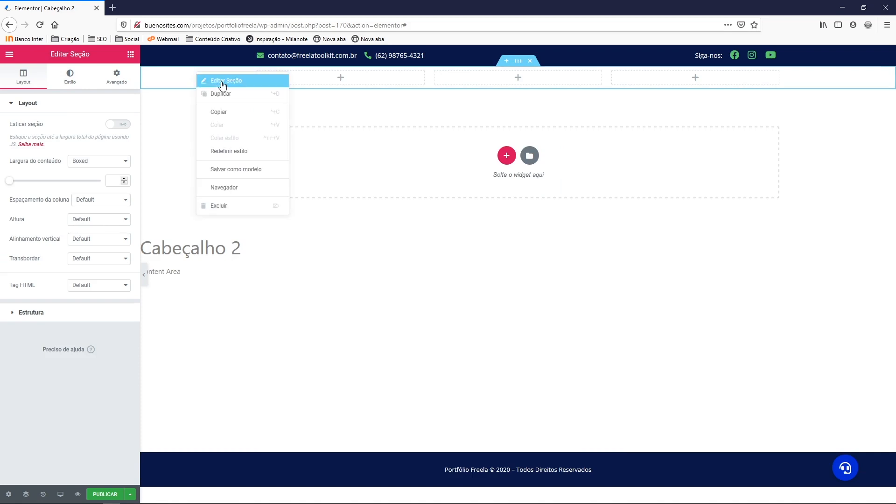
pyautogui.click(223, 84)
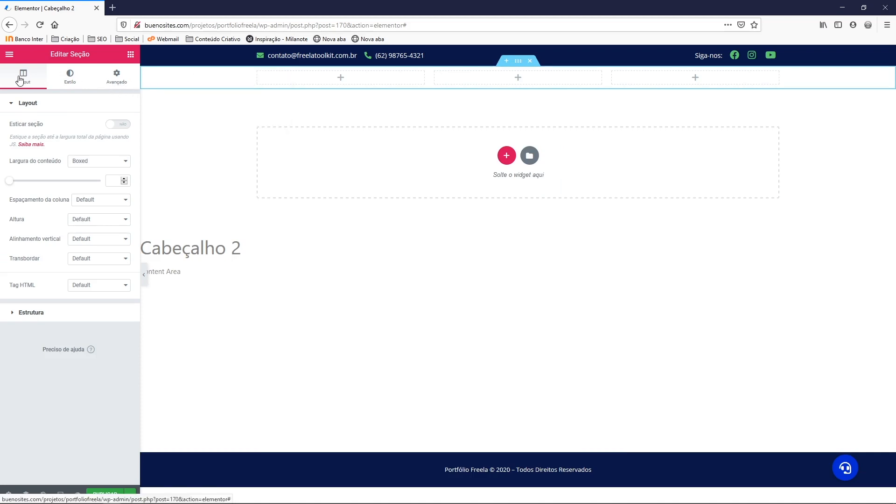
pyautogui.click(118, 85)
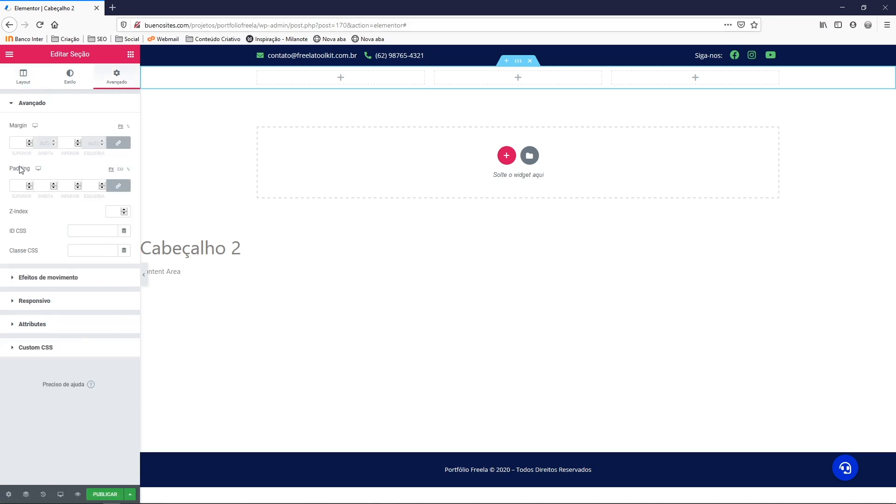
pyautogui.click(118, 186)
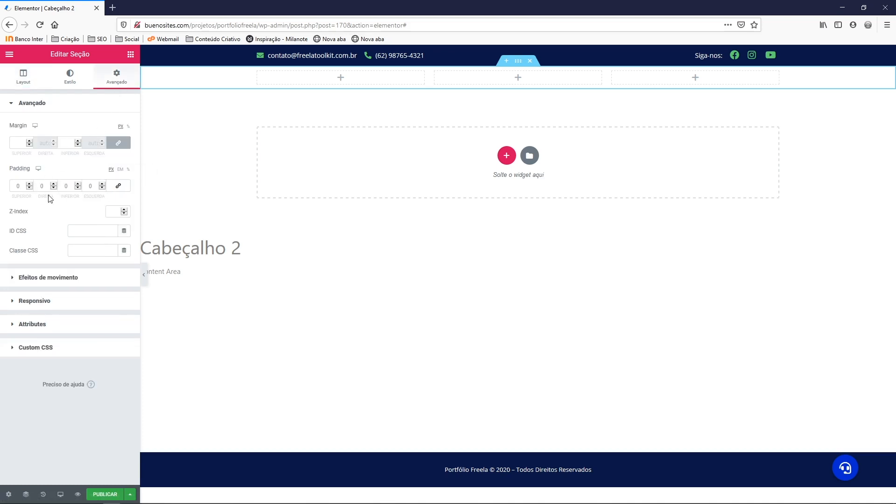
pyautogui.click(17, 184)
pyautogui.write('15')
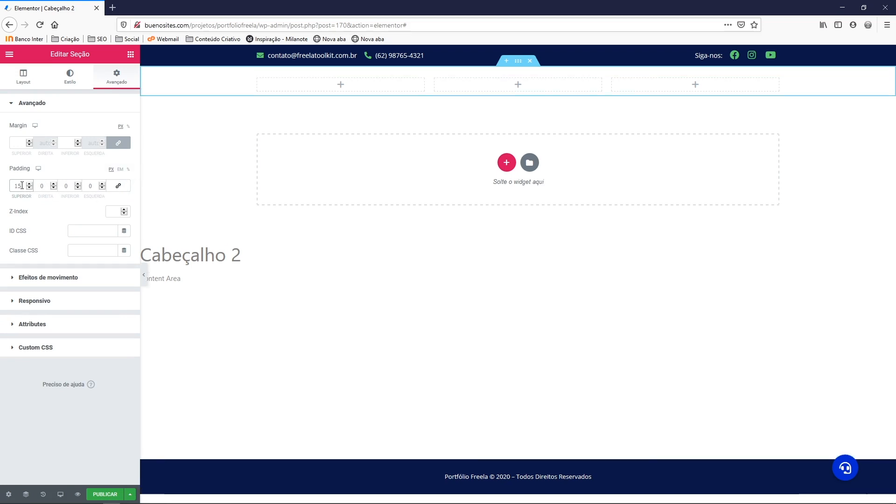
pyautogui.doubleClick(66, 186)
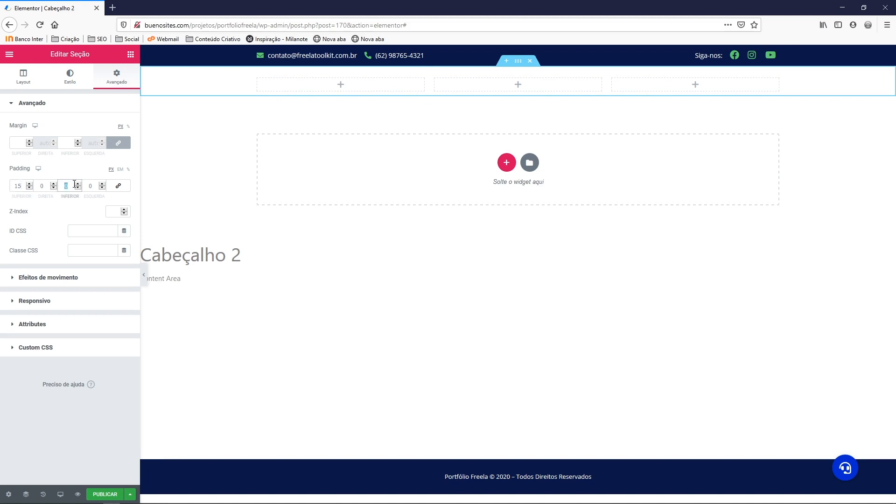
pyautogui.write('15')
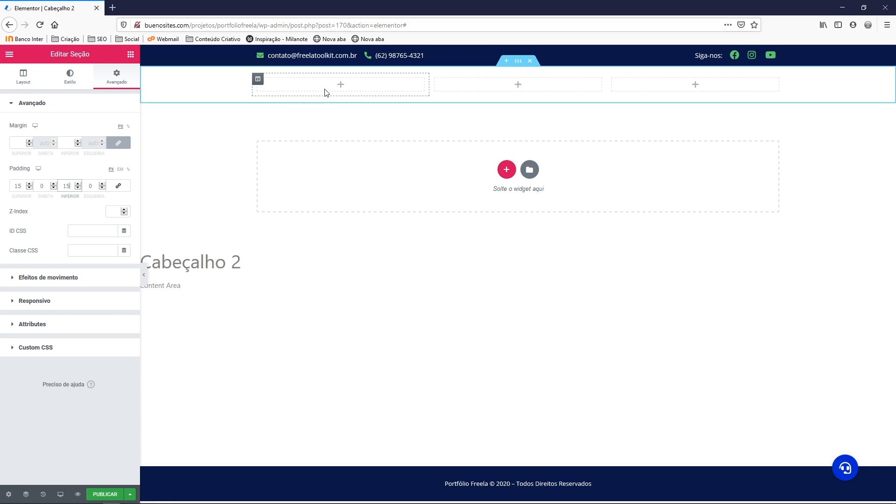
# Drag an Image widget into the first column and upload the Toolkit Freela Empreendedor logo PNG into it
pyautogui.click(131, 55)
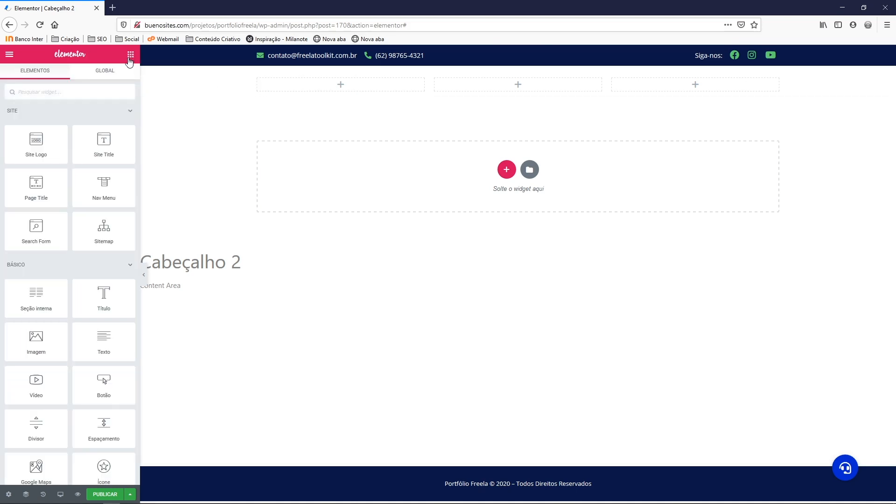
pyautogui.moveTo(35, 341); pyautogui.dragTo(290, 87)
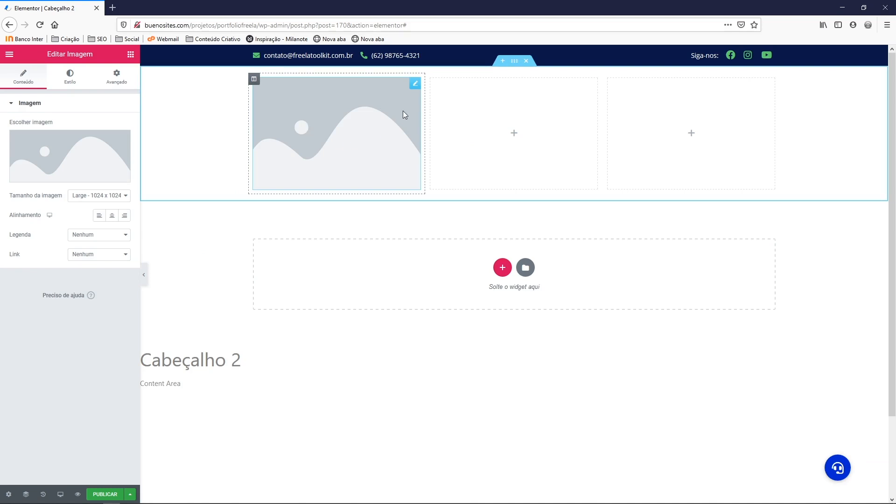
pyautogui.moveTo(96, 175)
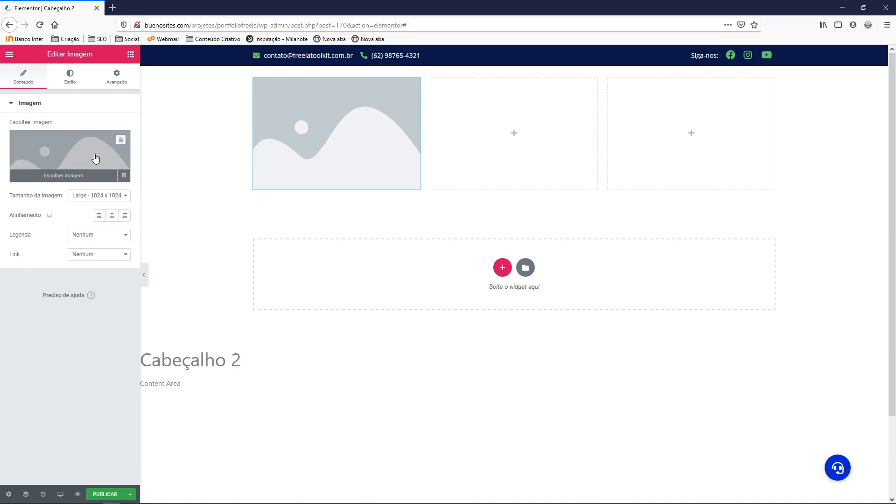
pyautogui.click(96, 159)
pyautogui.click(96, 94)
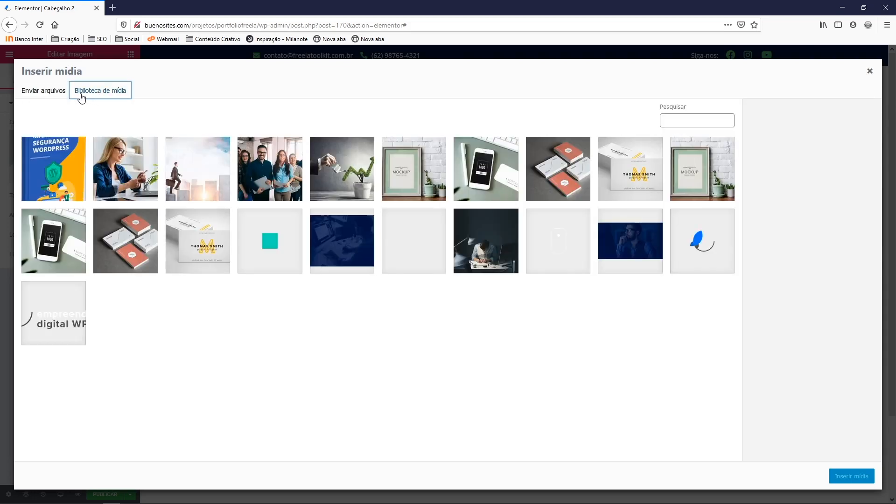
pyautogui.click(57, 92)
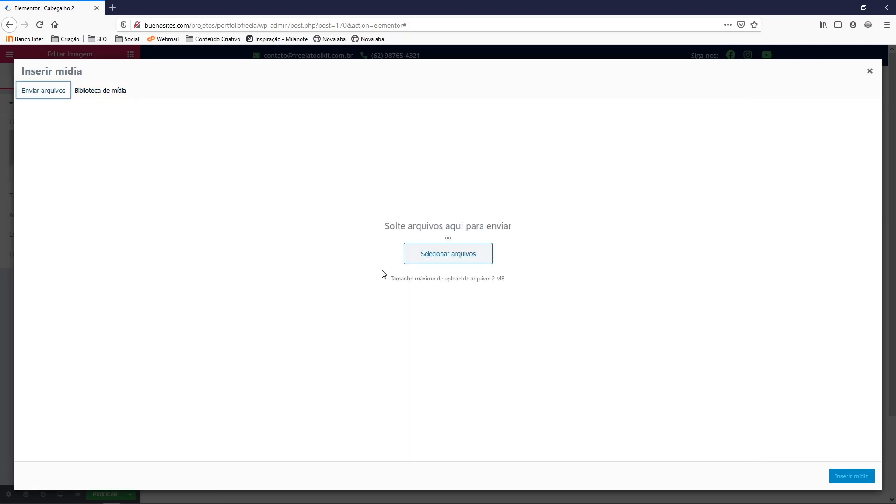
pyautogui.click(421, 254)
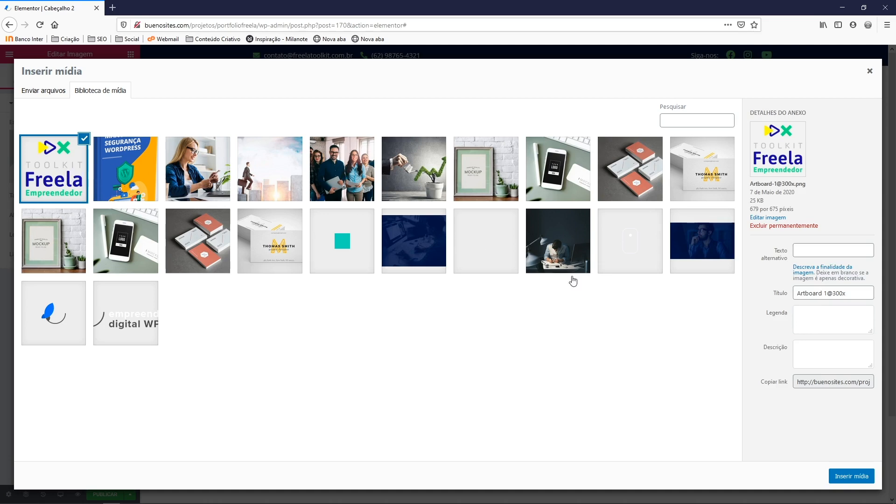
pyautogui.click(846, 478)
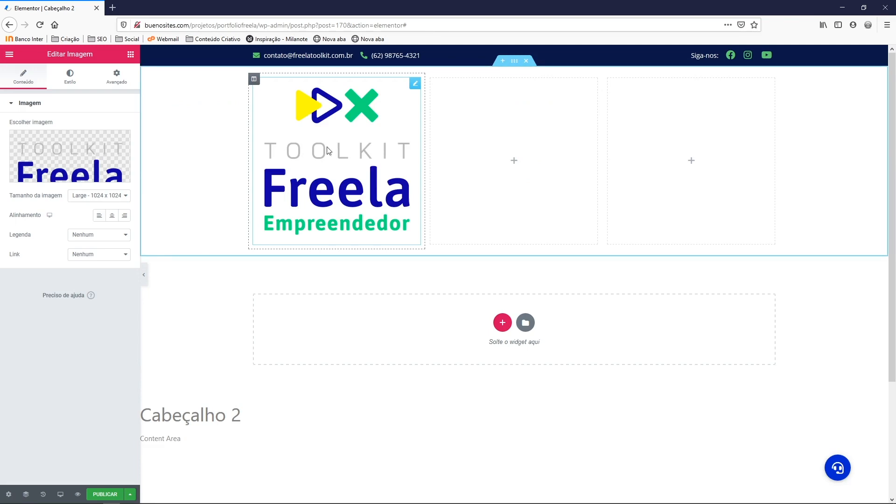
# Use the full-size logo image and set its width to 130 px
pyautogui.click(93, 195)
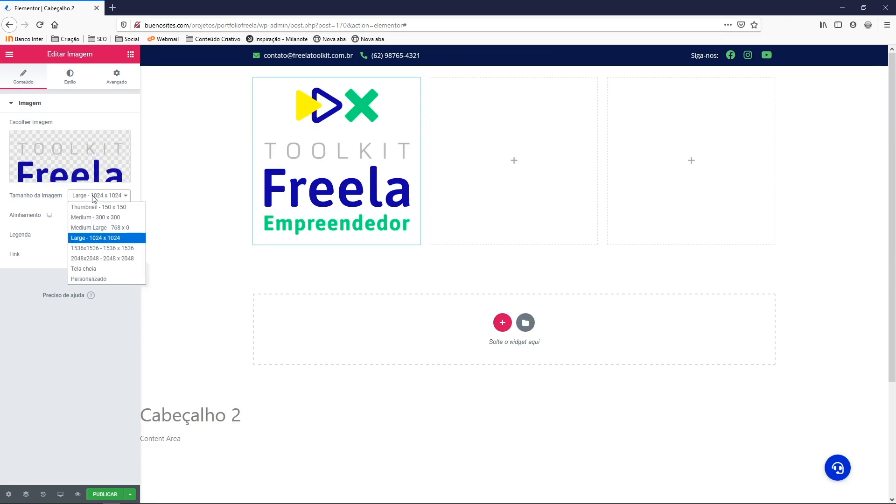
pyautogui.click(91, 271)
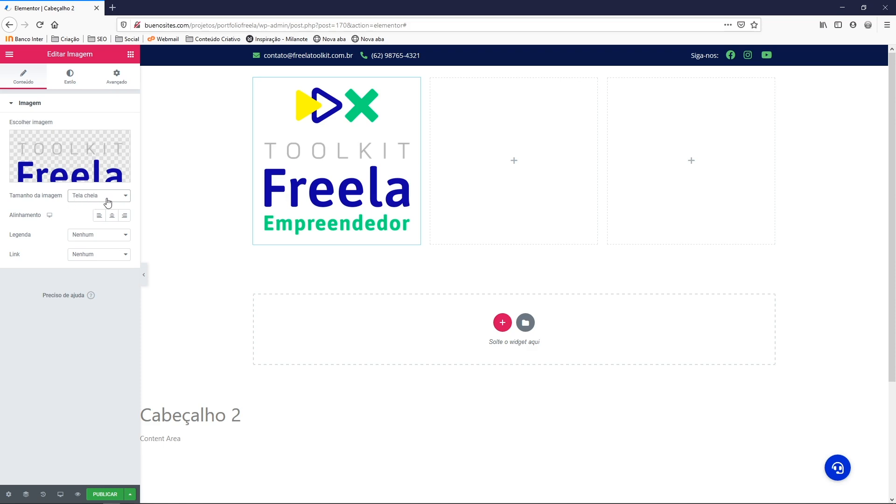
pyautogui.click(88, 196)
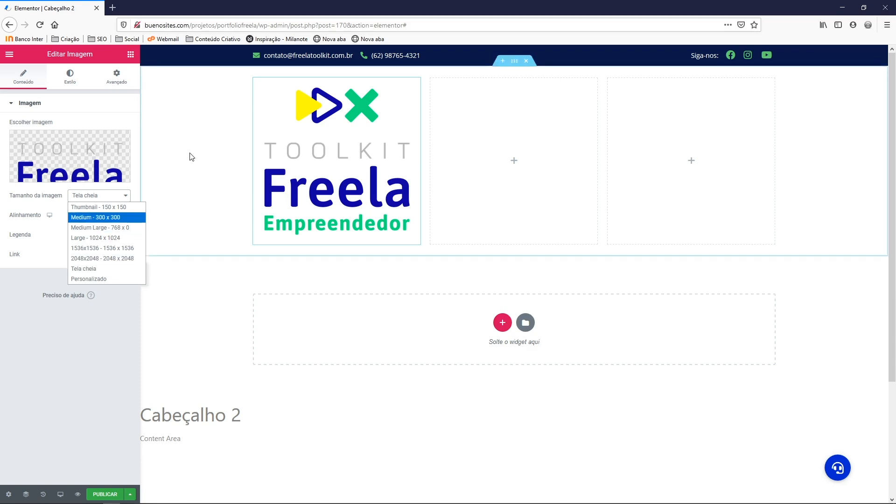
pyautogui.click(81, 106)
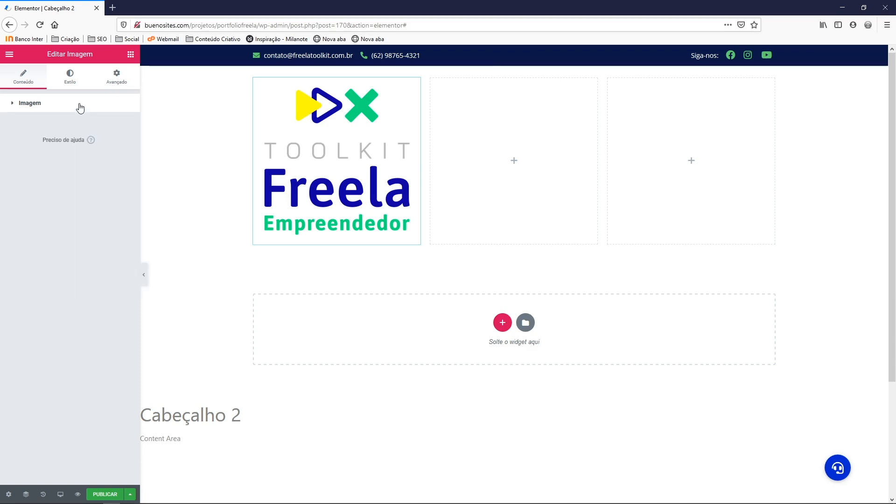
pyautogui.click(71, 82)
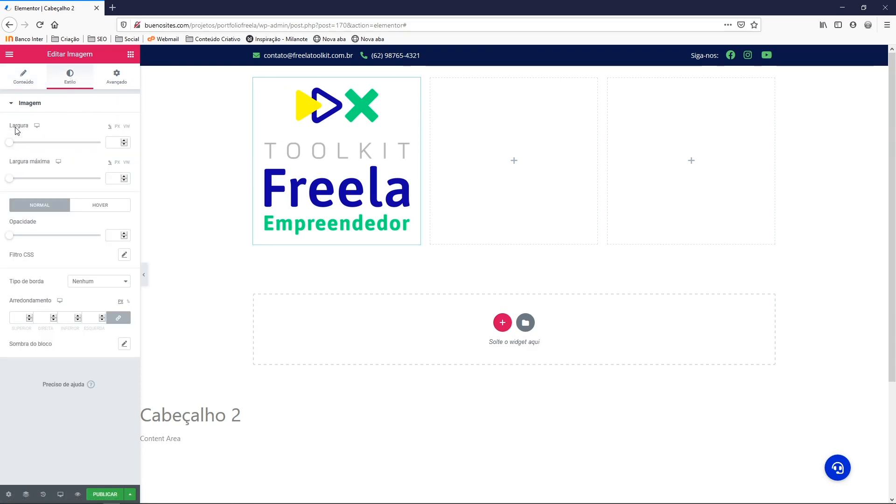
pyautogui.click(118, 127)
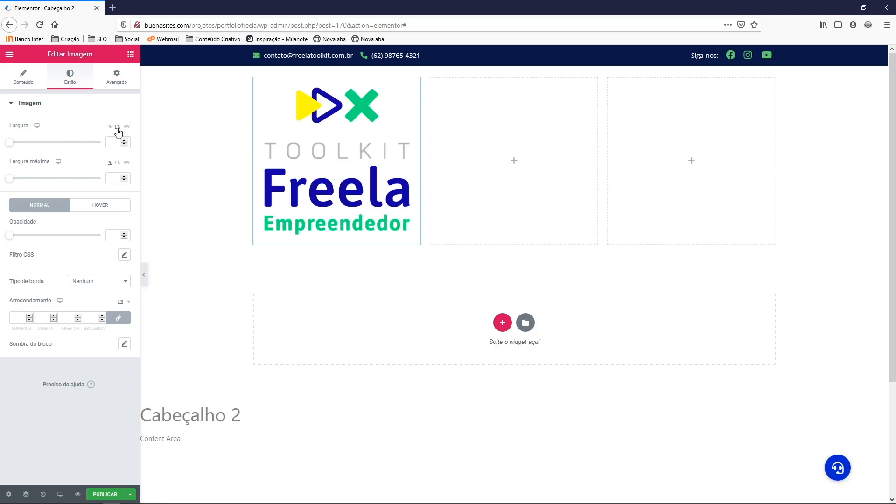
pyautogui.moveTo(14, 144); pyautogui.dragTo(22, 146)
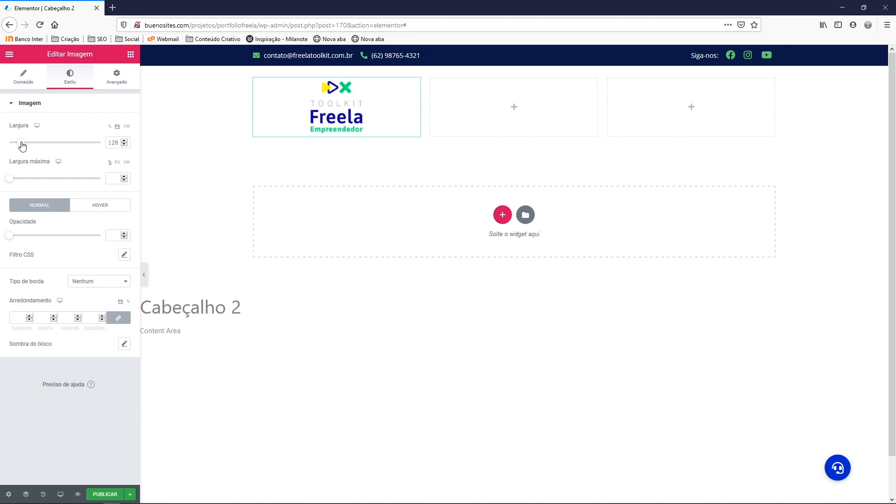
pyautogui.click(123, 141)
pyautogui.click(123, 141)
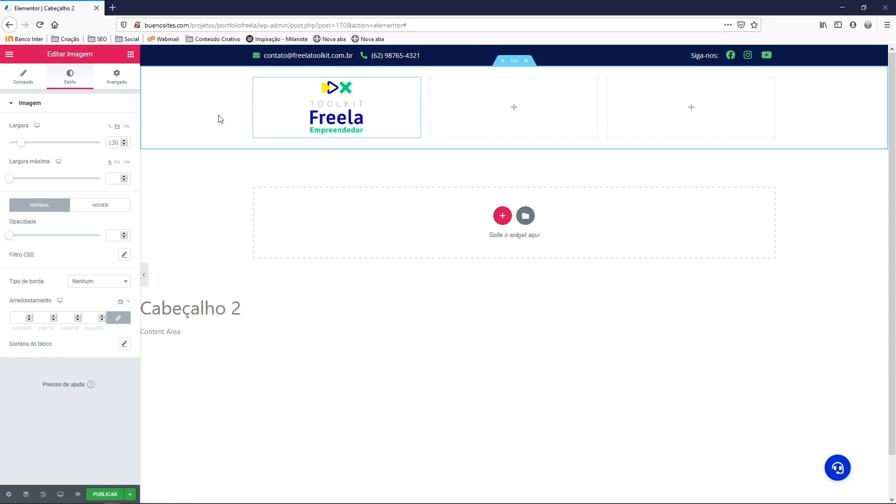
# Set the logo column's horizontal alignment to Início (start)
pyautogui.click(32, 82)
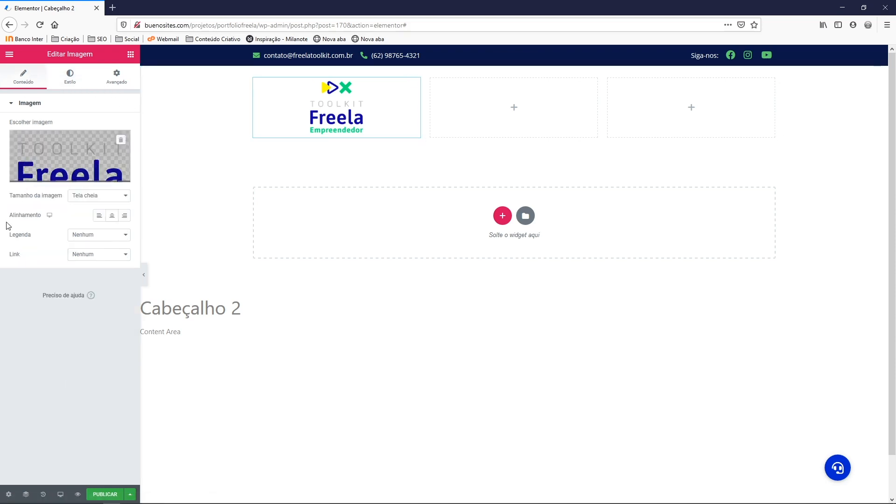
pyautogui.click(99, 216)
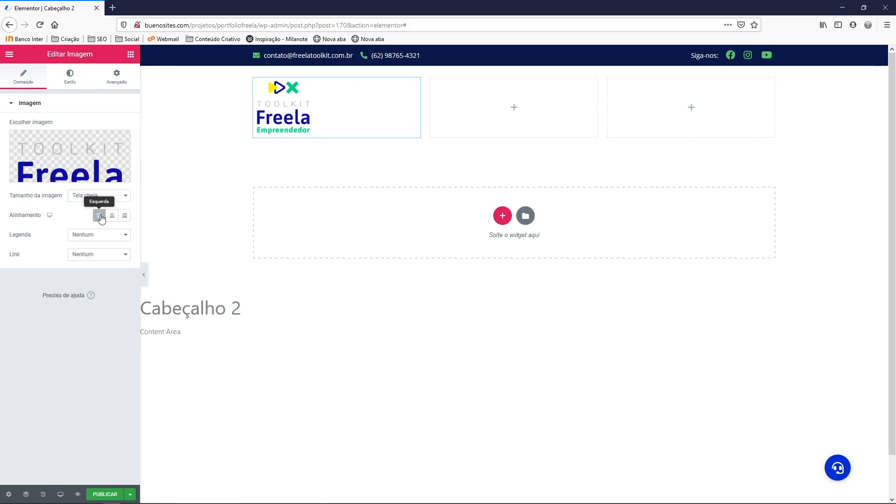
pyautogui.click(112, 216)
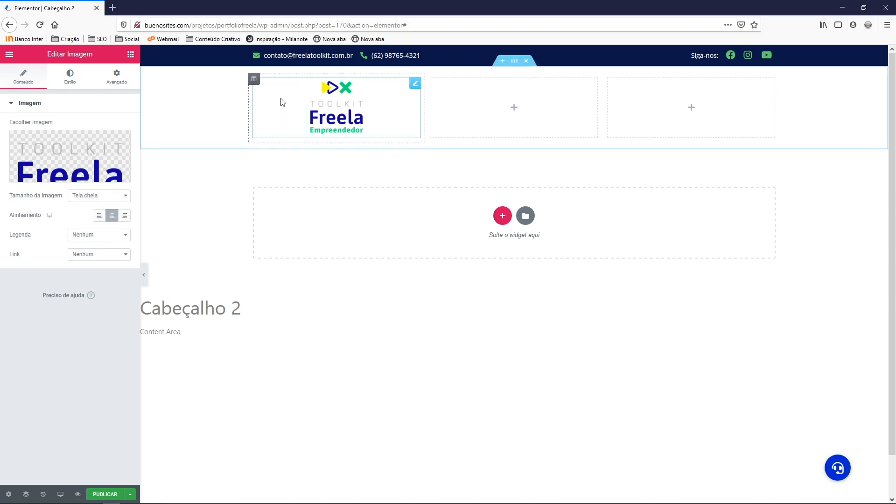
pyautogui.rightClick(254, 84)
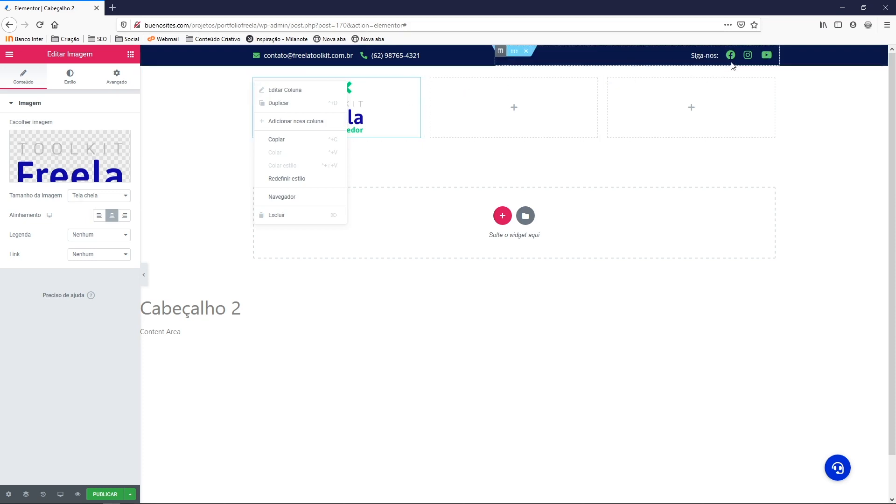
pyautogui.click(286, 91)
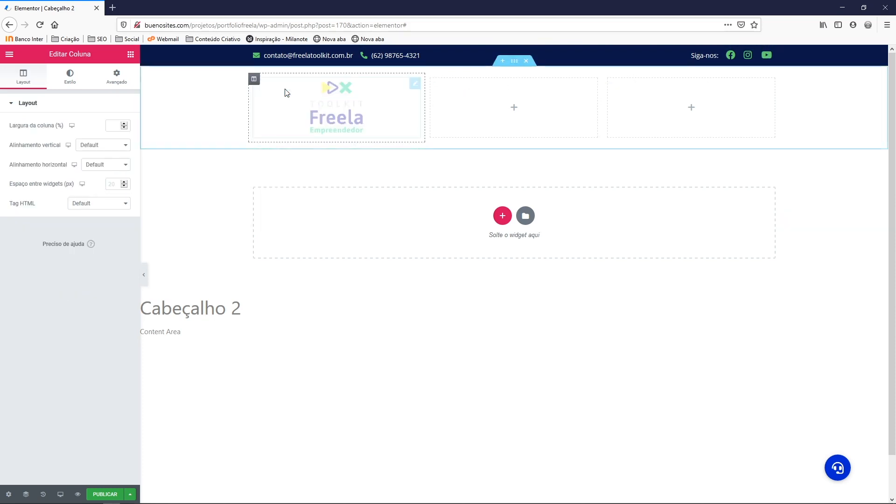
pyautogui.click(96, 166)
pyautogui.click(97, 186)
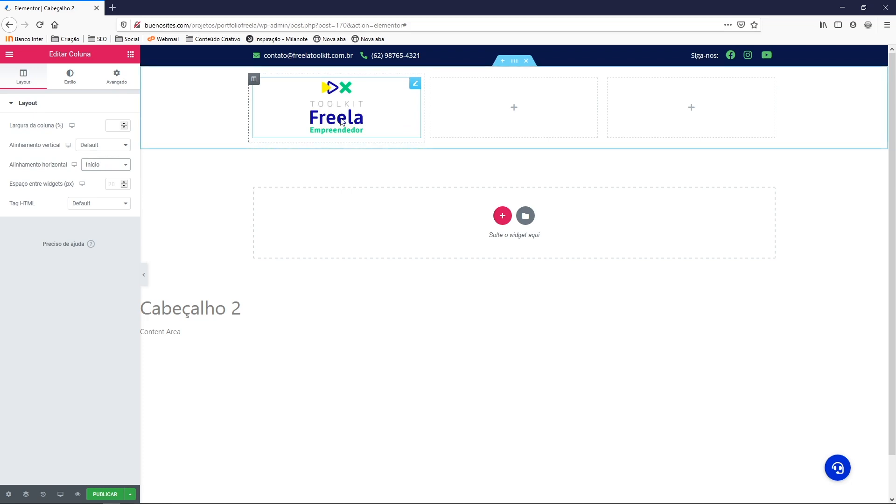
pyautogui.rightClick(329, 90)
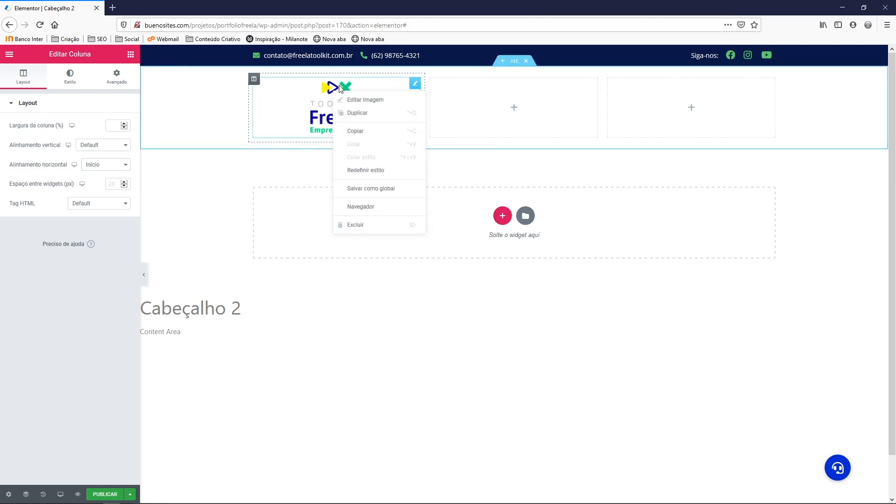
# Try Inline width for the logo under Positioning, then restore the Default width
pyautogui.click(118, 84)
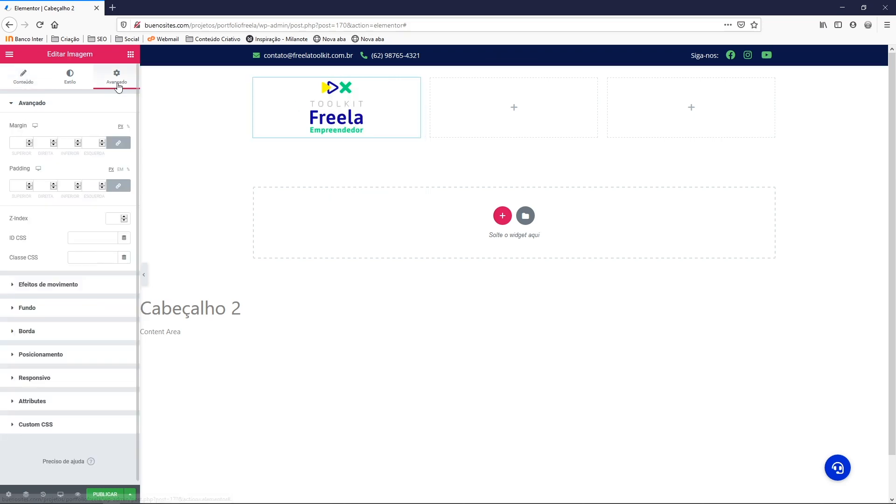
pyautogui.click(66, 356)
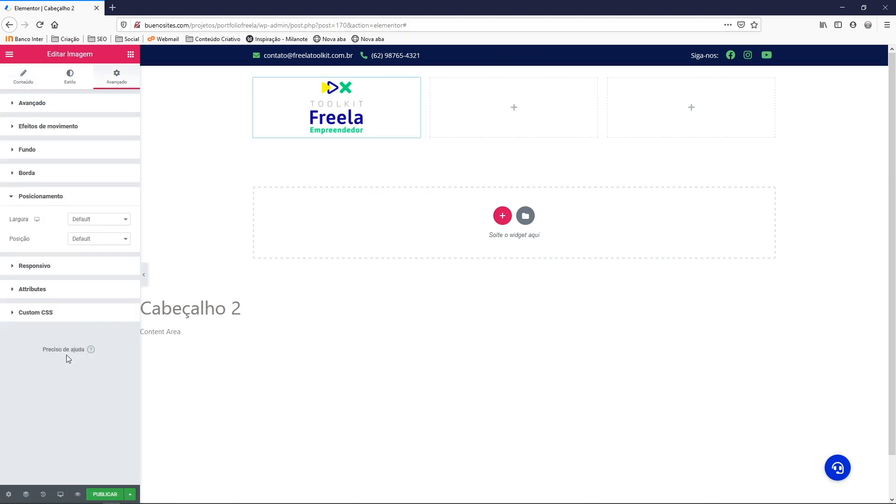
pyautogui.click(80, 221)
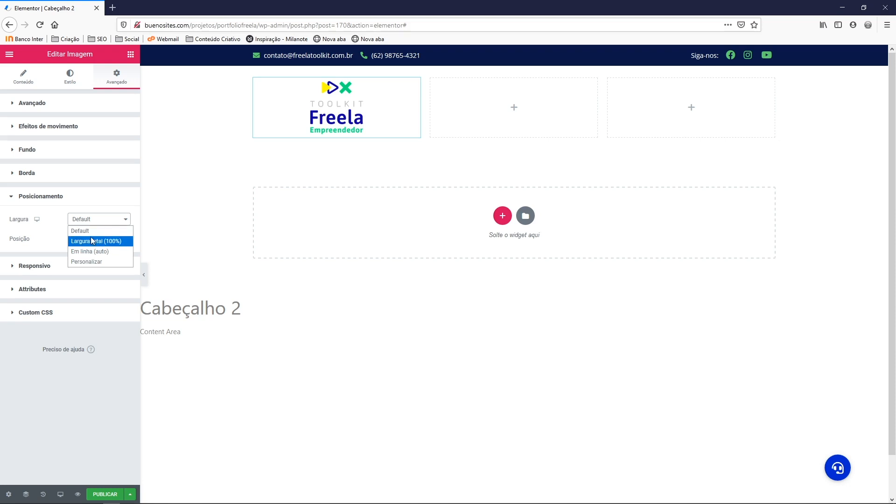
pyautogui.click(92, 252)
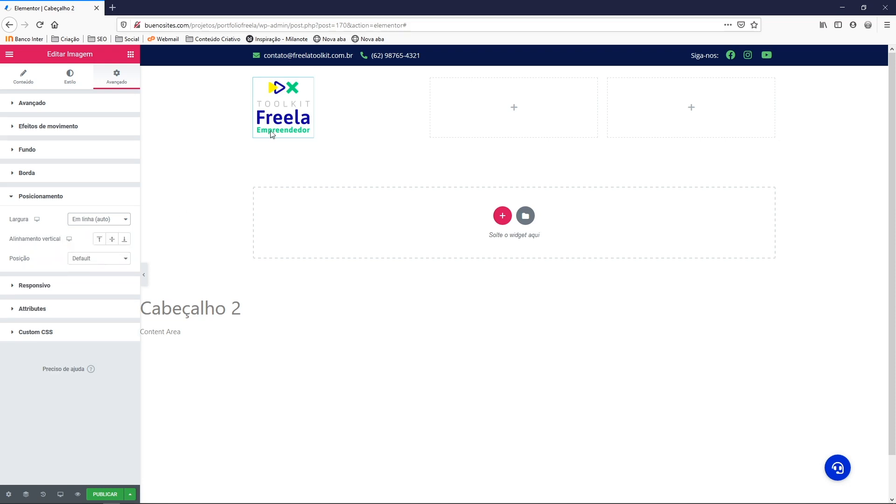
pyautogui.click(107, 224)
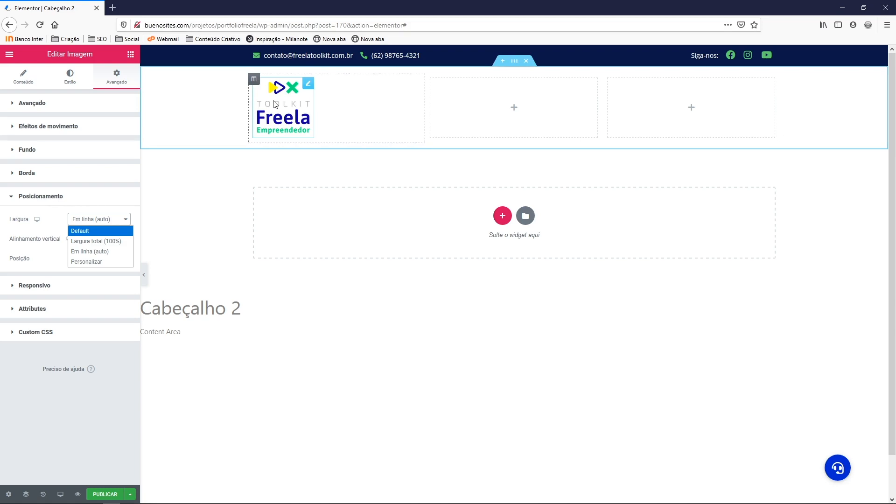
pyautogui.click(98, 231)
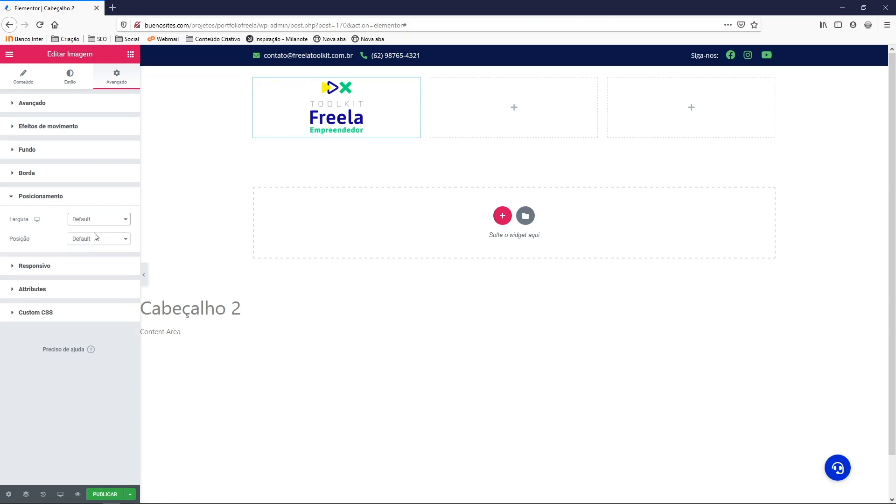
# Align the logo image to the left (Esquerda) within its column
pyautogui.rightClick(343, 93)
pyautogui.click(380, 103)
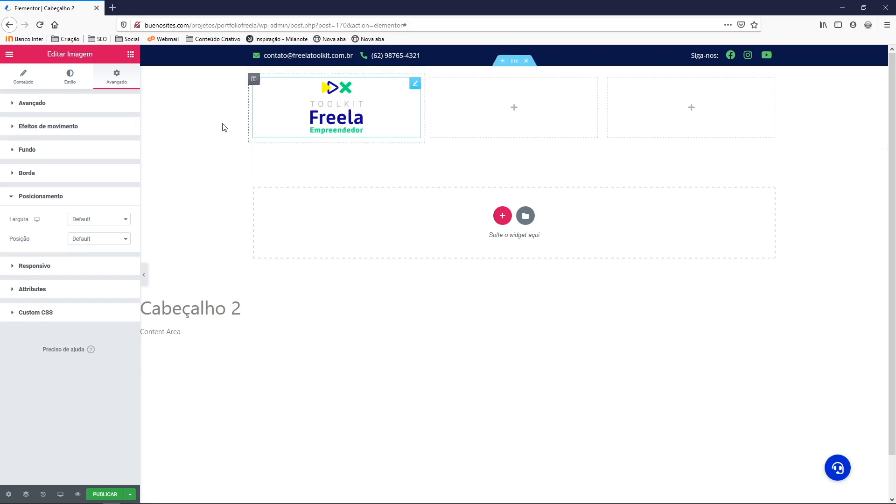
pyautogui.rightClick(255, 79)
pyautogui.click(271, 85)
pyautogui.rightClick(347, 95)
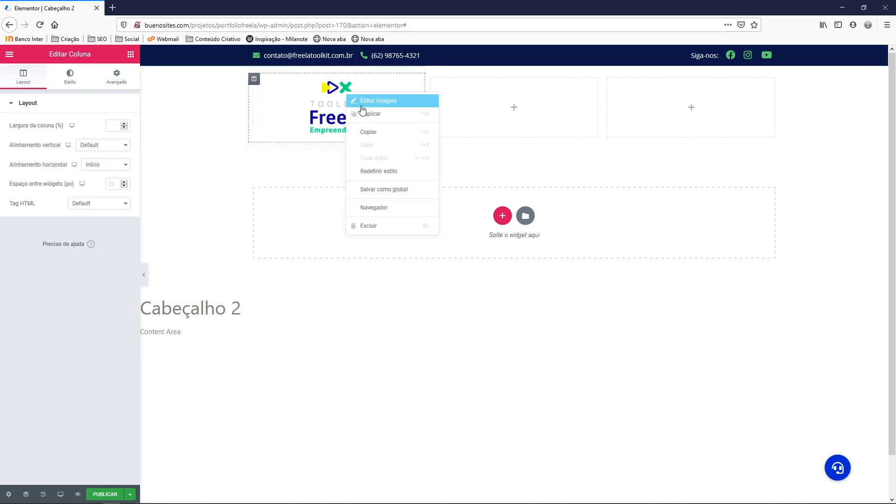
pyautogui.click(369, 102)
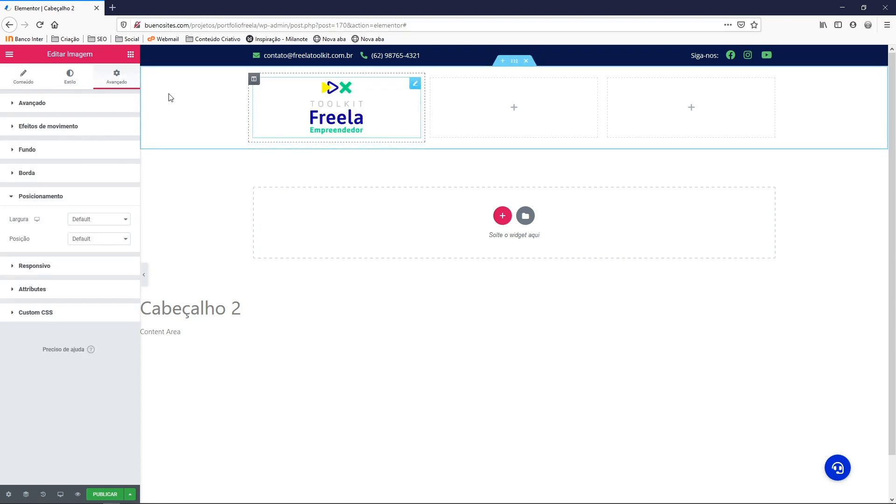
pyautogui.click(24, 79)
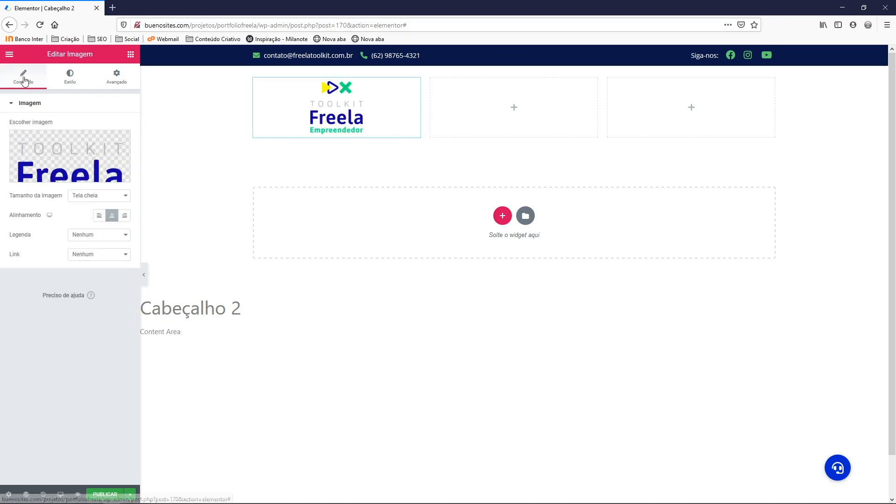
pyautogui.click(99, 216)
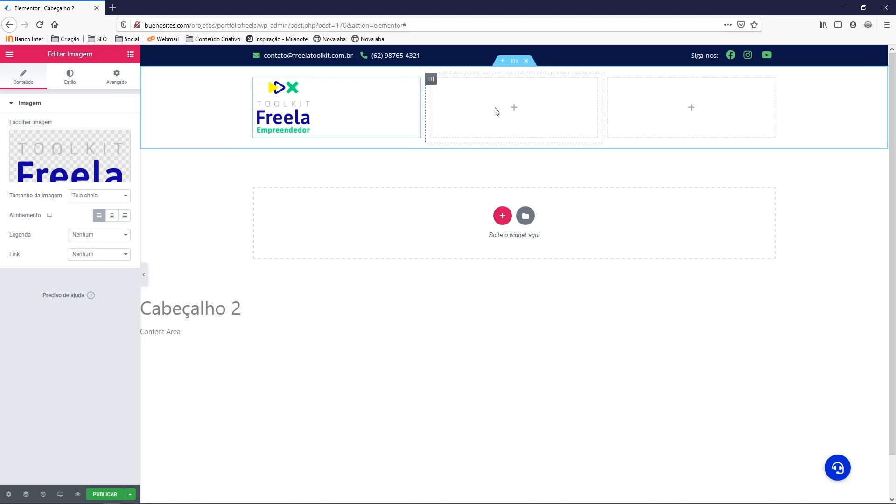
# Place a Nav Menu in the middle column and widen that column so items fit one line
pyautogui.click(130, 54)
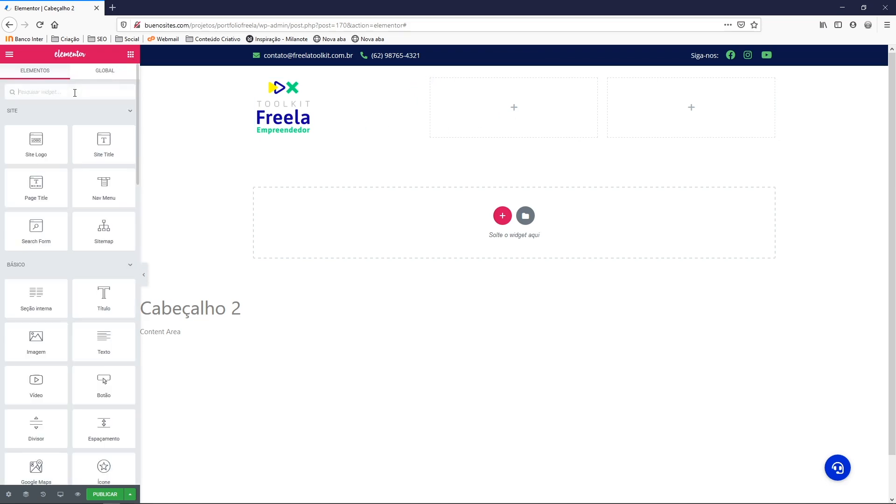
pyautogui.write('nav')
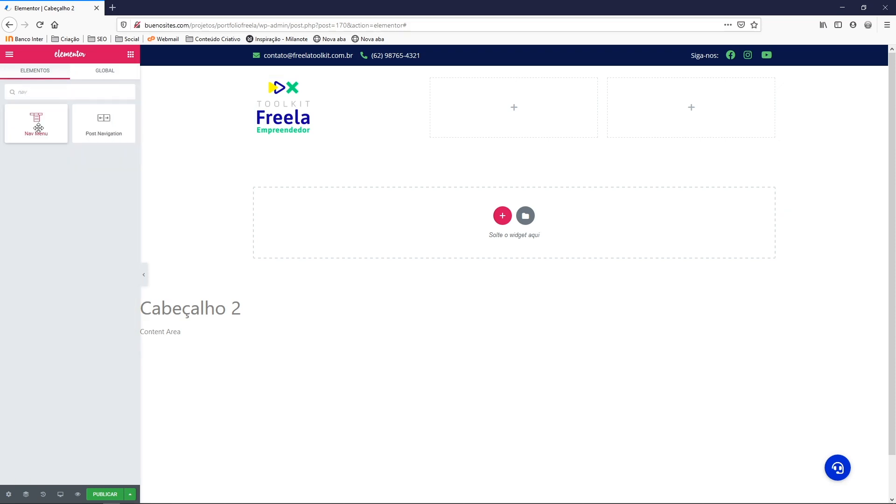
pyautogui.moveTo(38, 128); pyautogui.dragTo(481, 123)
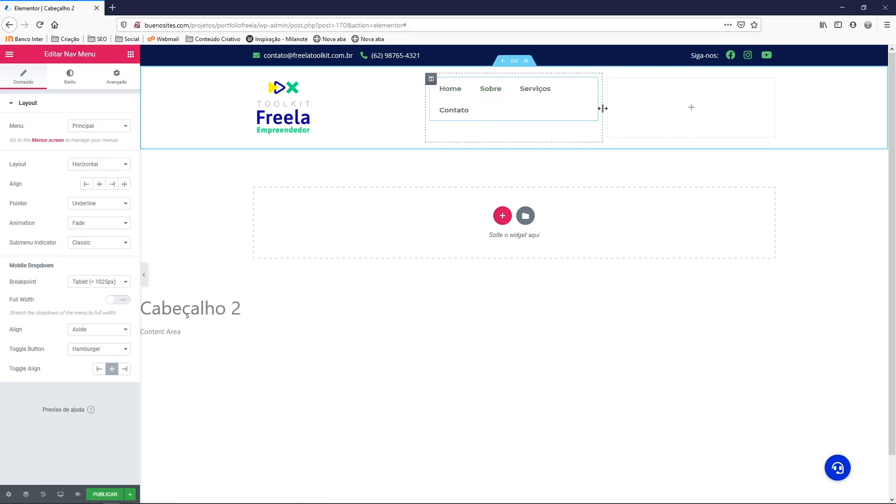
pyautogui.moveTo(602, 108); pyautogui.dragTo(723, 112)
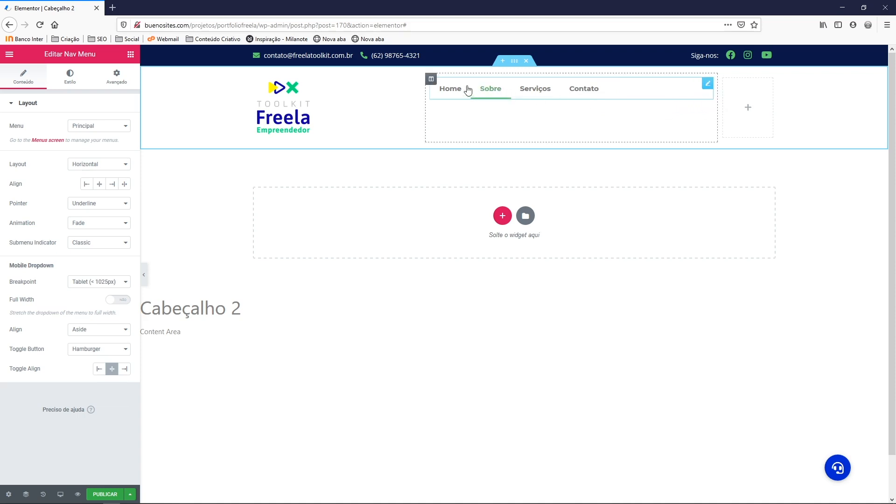
# Align the menu column's content to End and the menu items to the right
pyautogui.rightClick(432, 80)
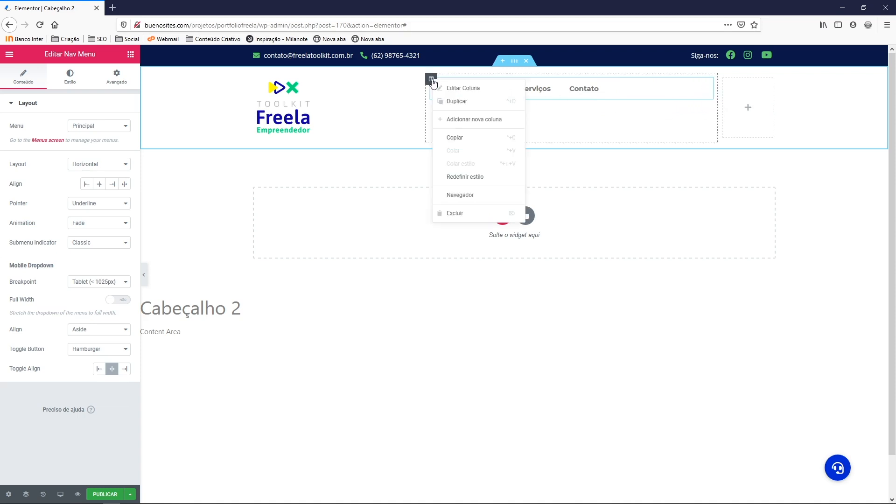
pyautogui.click(451, 89)
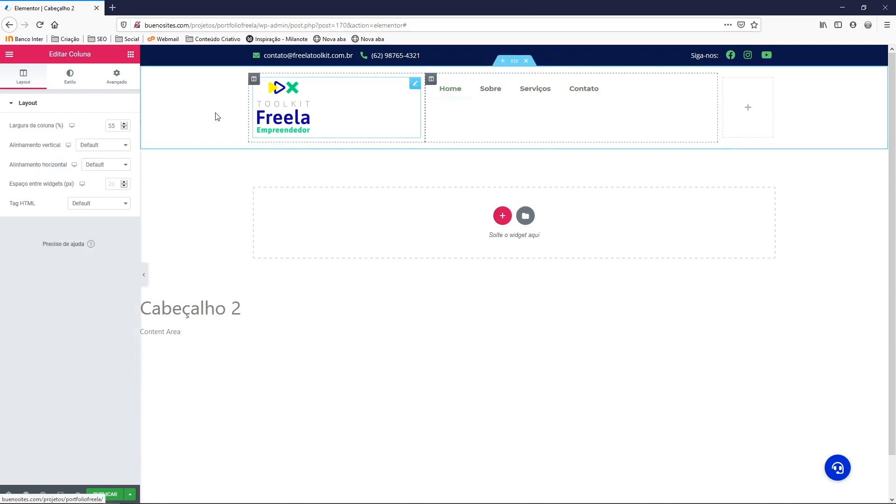
pyautogui.click(87, 167)
pyautogui.click(99, 205)
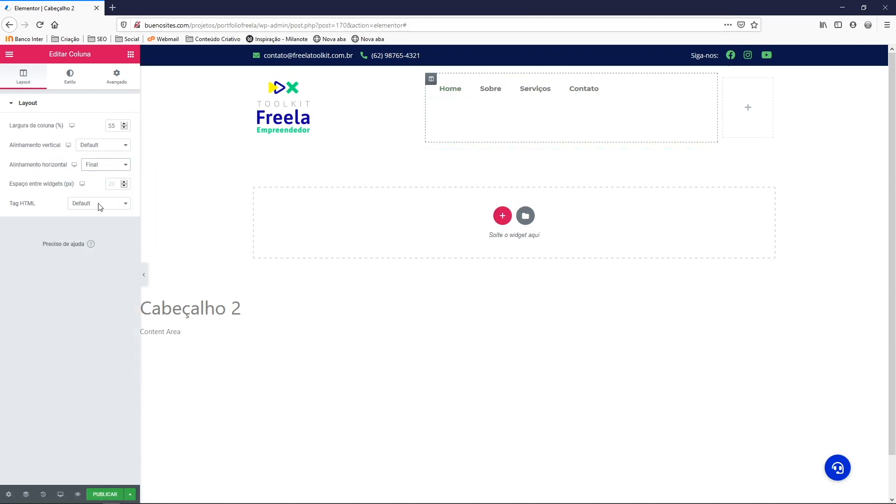
pyautogui.click(489, 90)
pyautogui.rightClick(490, 88)
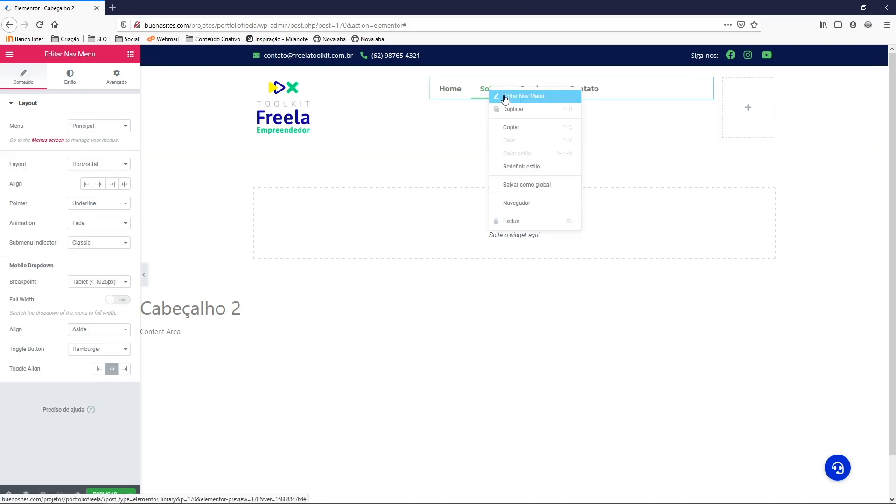
pyautogui.click(507, 99)
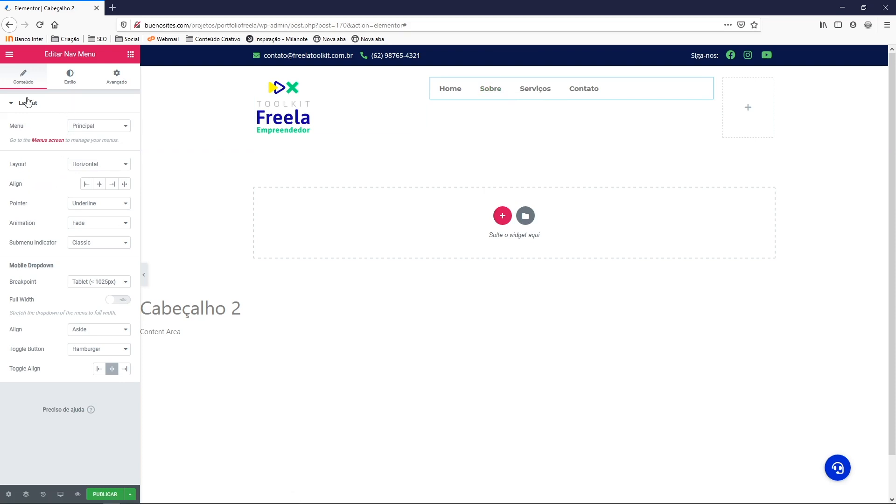
pyautogui.click(112, 183)
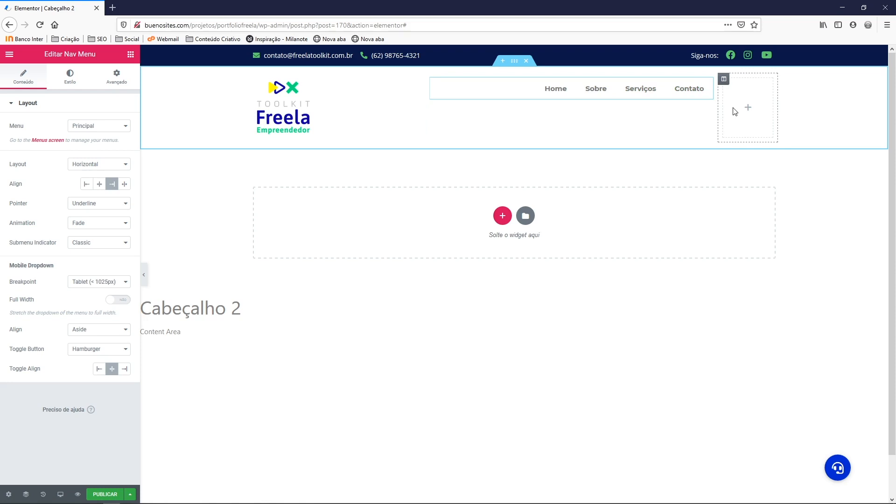
# Drag an Icon widget into the right column and set it to the magnifying-glass Search icon
pyautogui.click(130, 55)
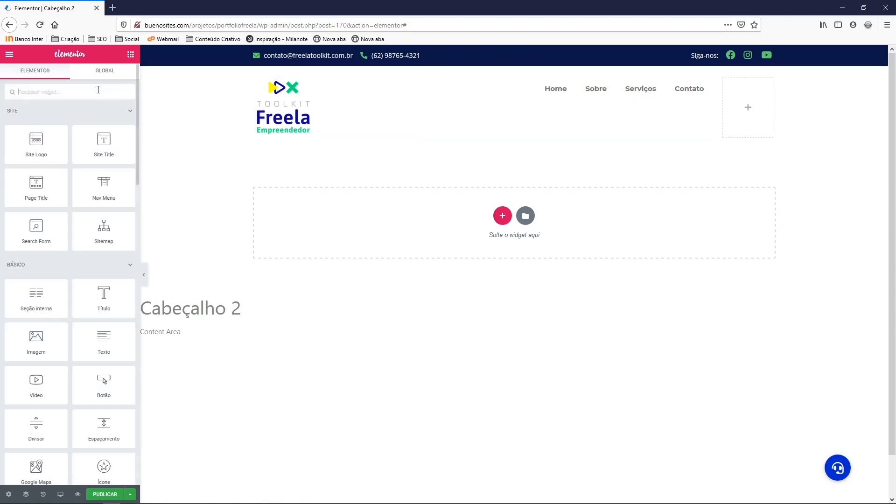
pyautogui.write('ico')
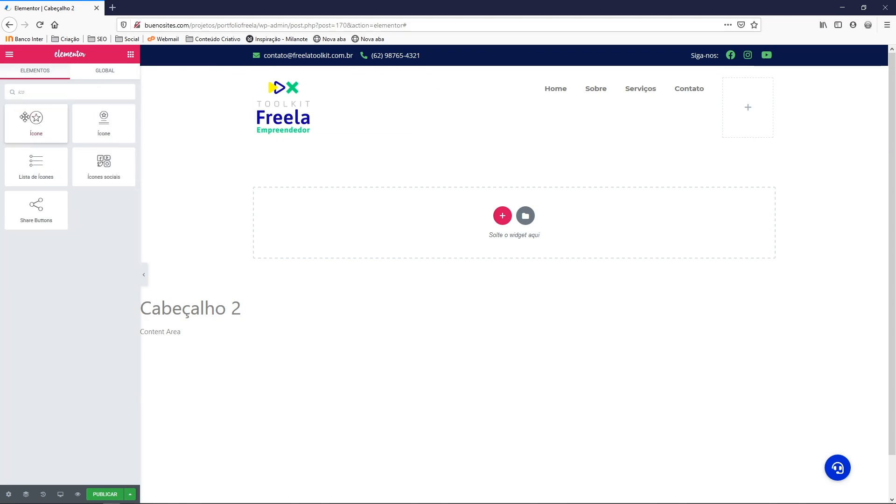
pyautogui.moveTo(25, 116); pyautogui.dragTo(754, 113)
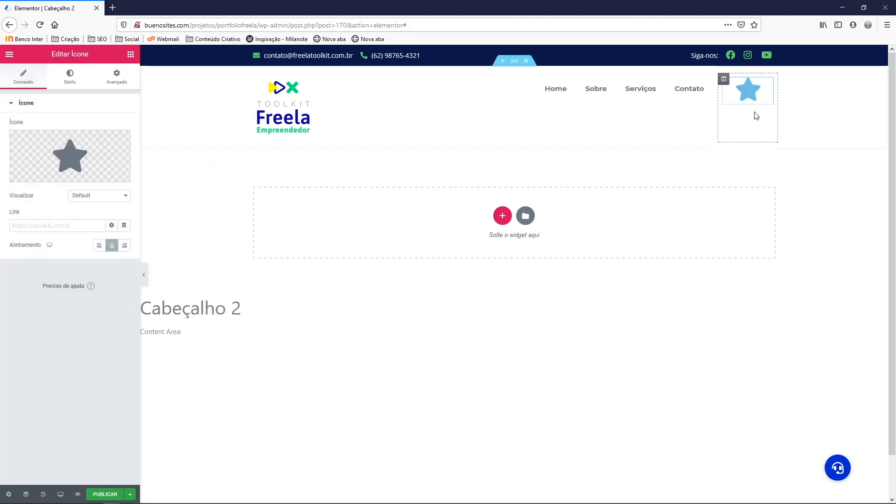
pyautogui.click(70, 148)
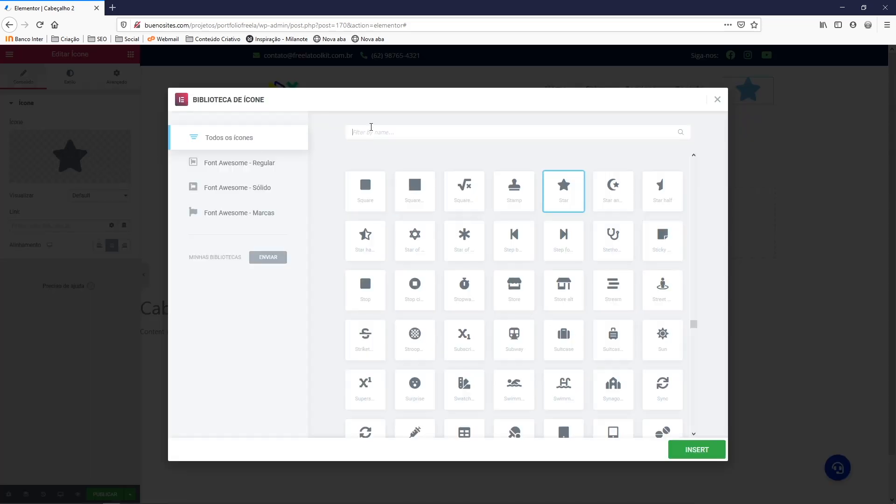
pyautogui.click(371, 127)
pyautogui.write('sear')
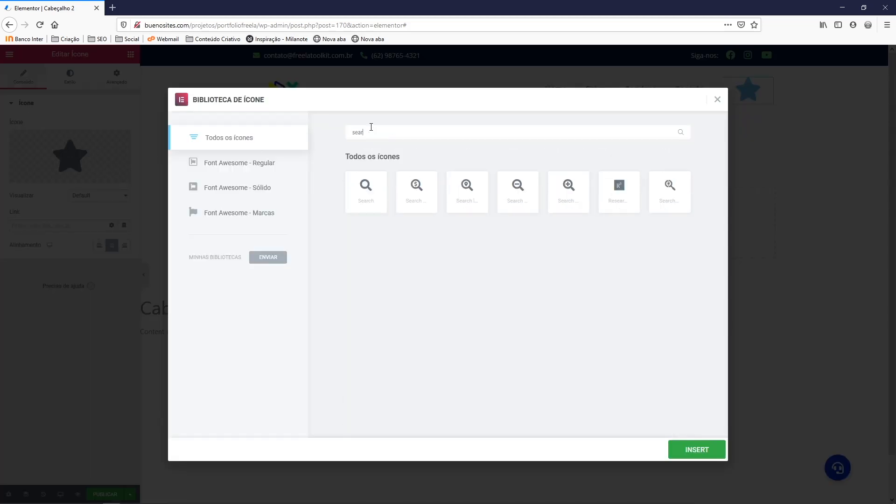
pyautogui.click(365, 195)
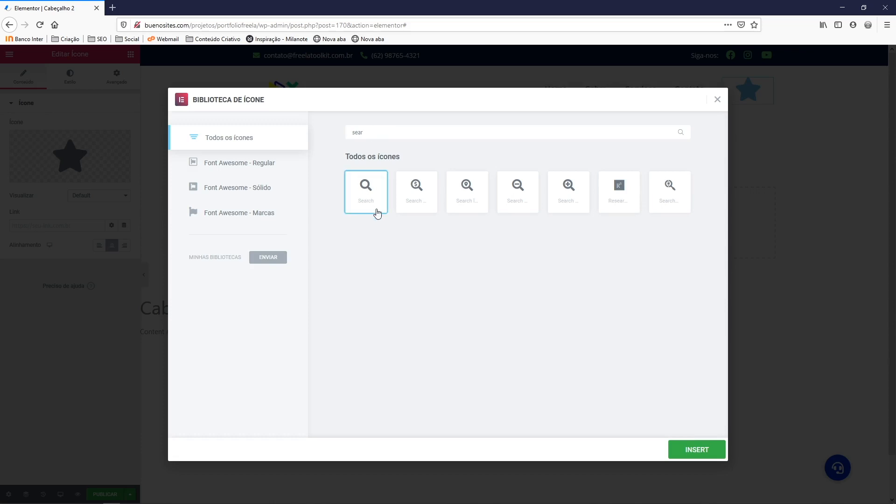
pyautogui.click(687, 450)
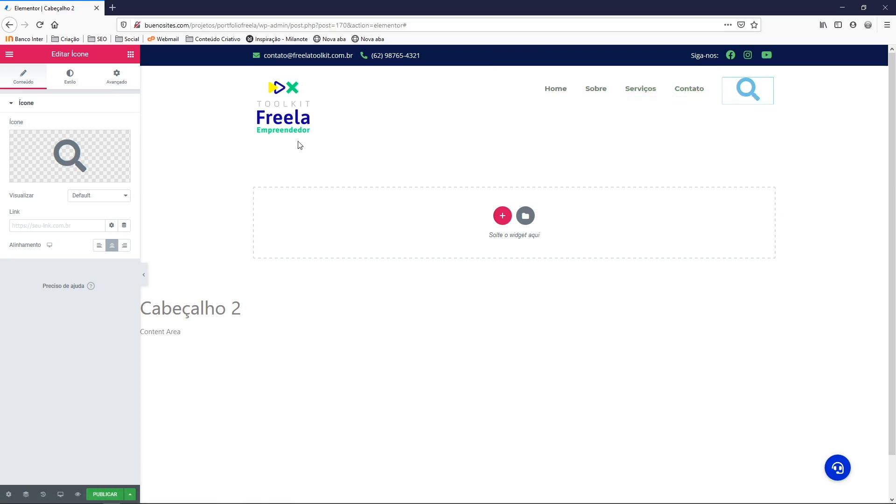
# Set the nav menu's link pointer style to None
pyautogui.rightClick(562, 93)
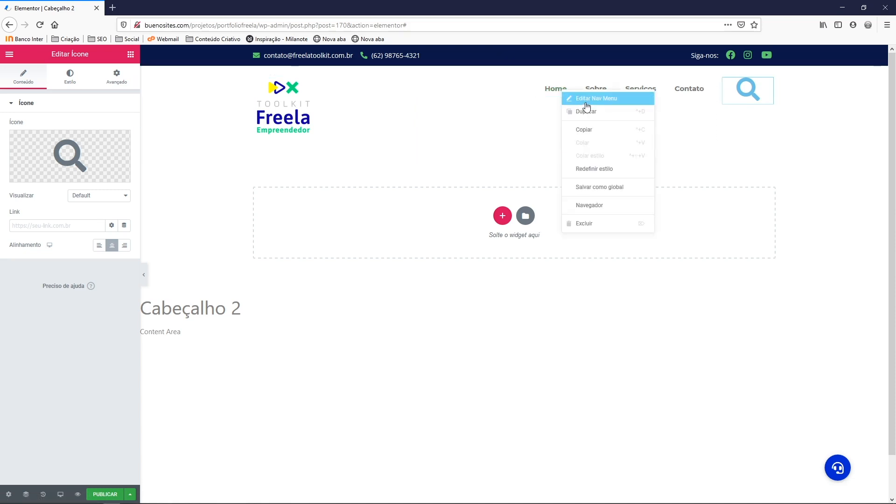
pyautogui.click(584, 101)
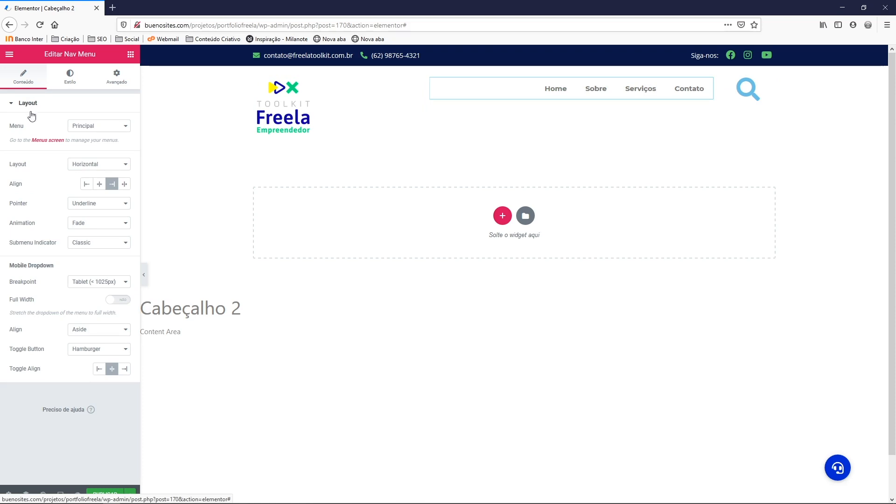
pyautogui.click(81, 204)
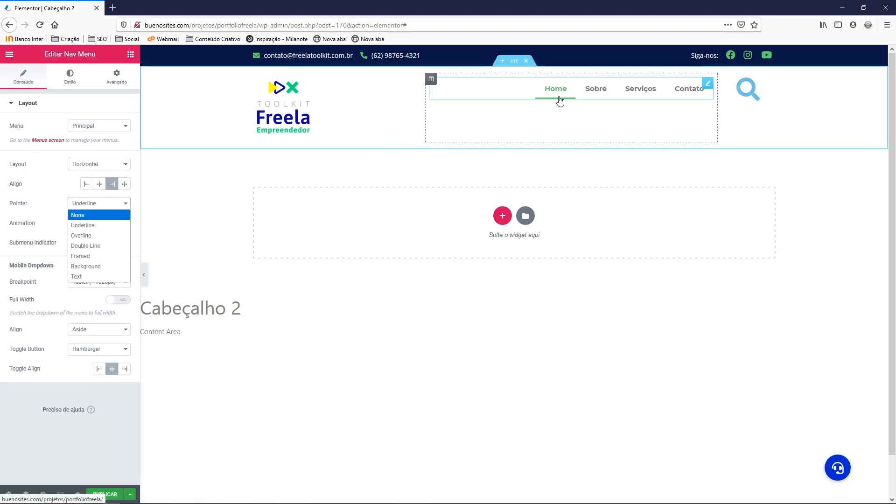
pyautogui.click(77, 215)
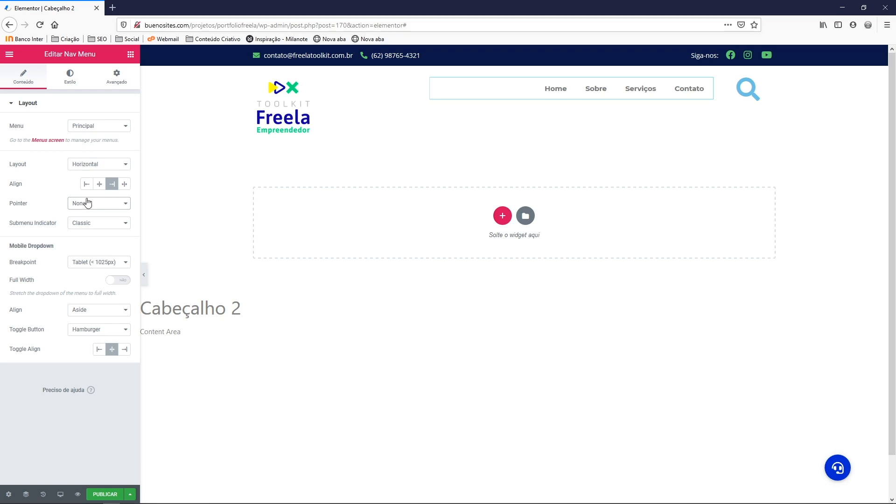
# Set the menu typography to Titillium Web, 17 px, weight 600
pyautogui.click(71, 85)
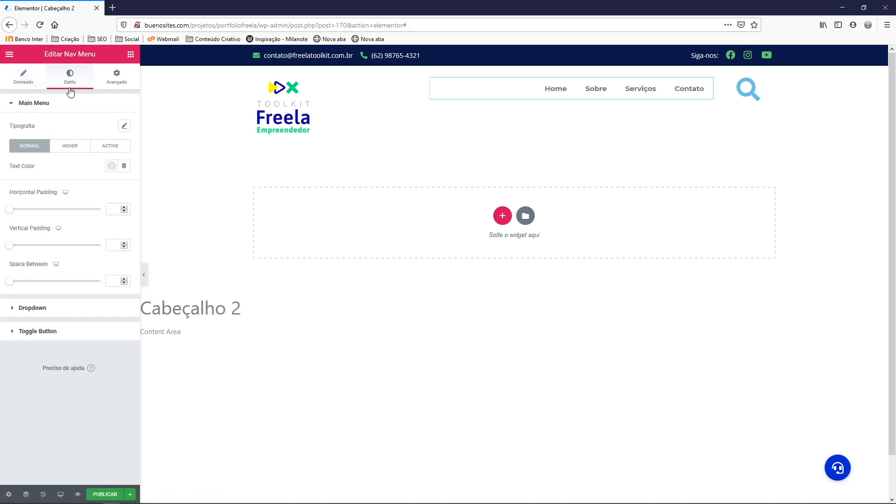
pyautogui.click(124, 127)
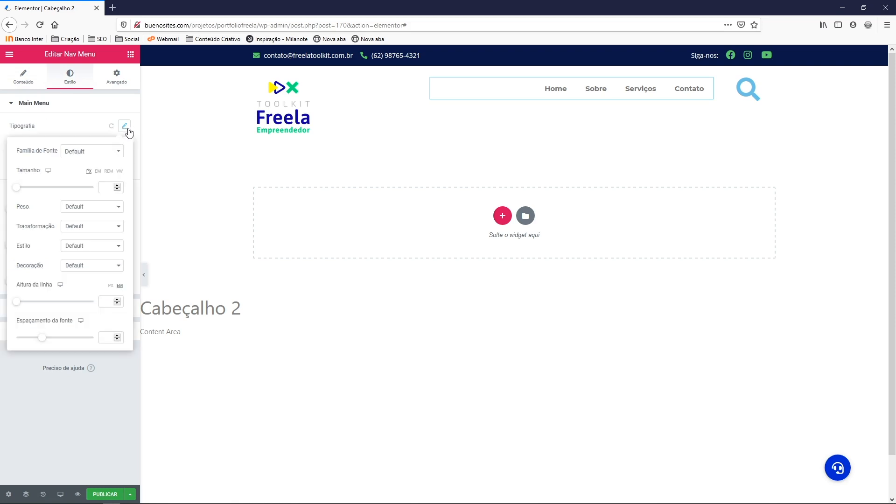
pyautogui.click(75, 207)
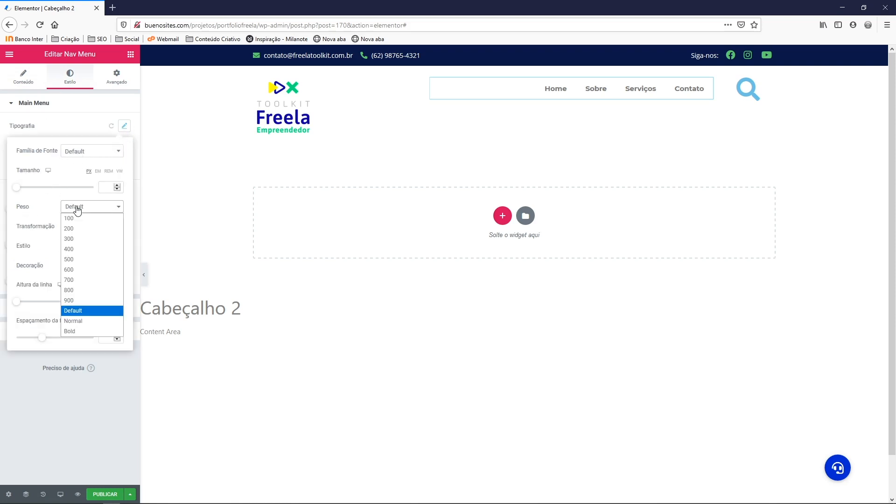
pyautogui.click(73, 260)
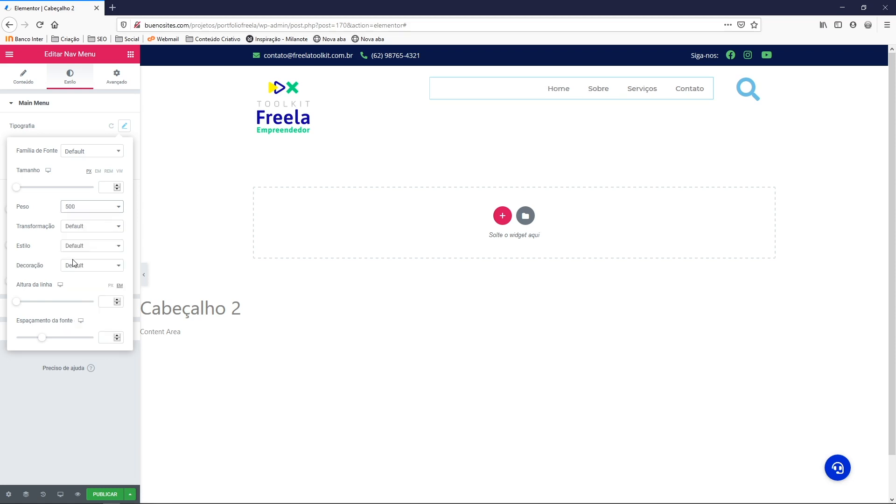
pyautogui.click(89, 153)
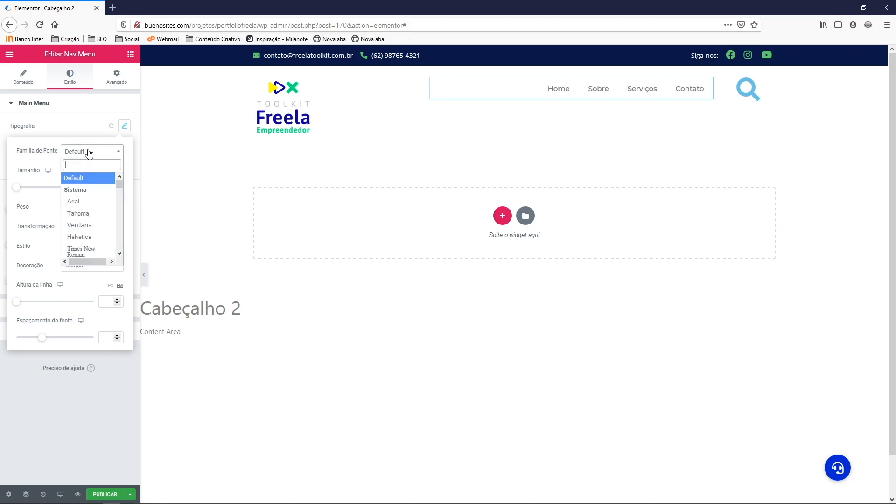
pyautogui.write('titi')
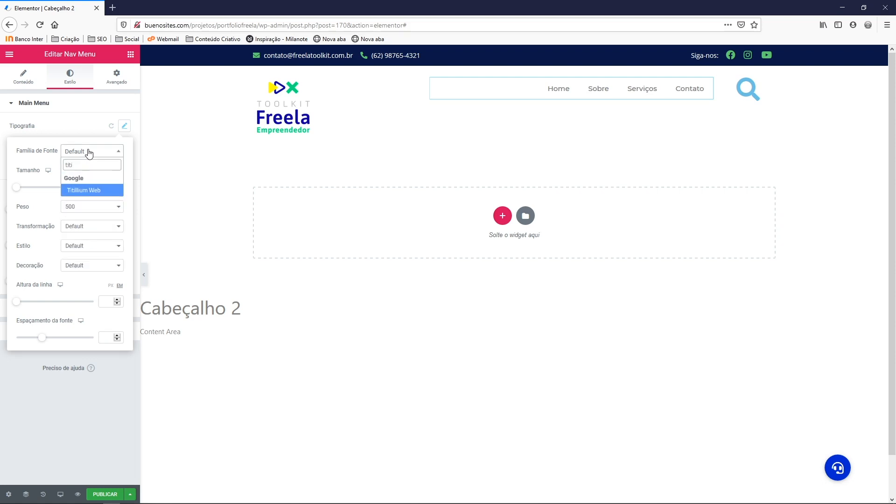
pyautogui.click(89, 191)
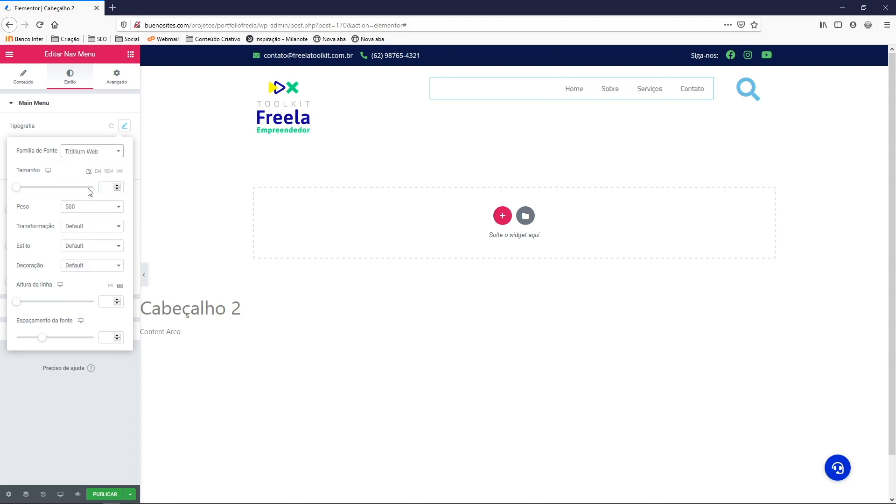
pyautogui.click(116, 185)
pyautogui.write('6')
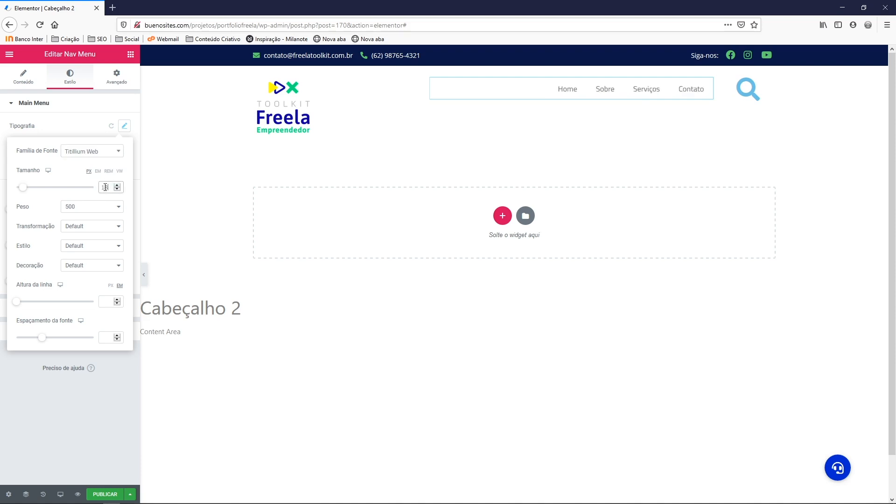
pyautogui.click(117, 190)
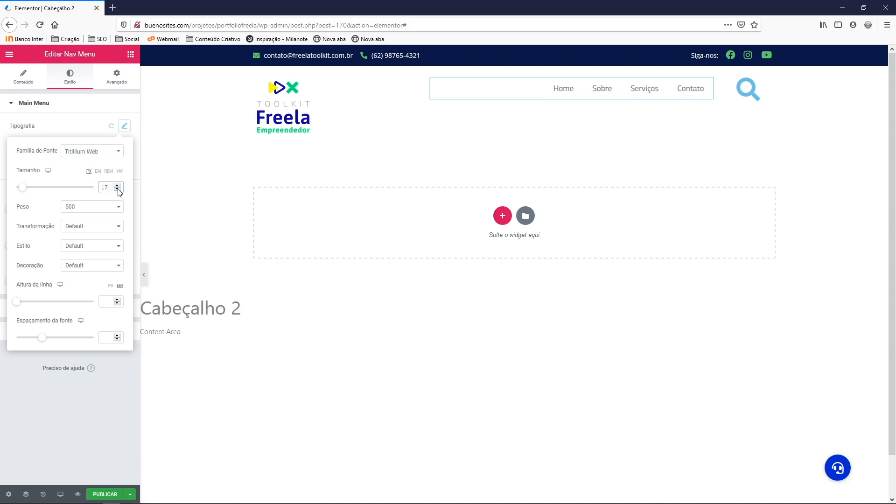
pyautogui.click(117, 190)
pyautogui.click(117, 186)
pyautogui.click(80, 206)
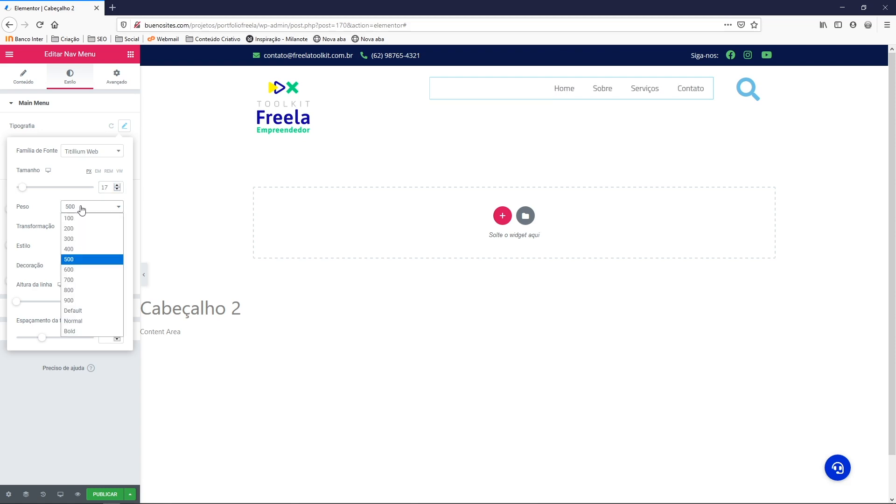
pyautogui.click(74, 270)
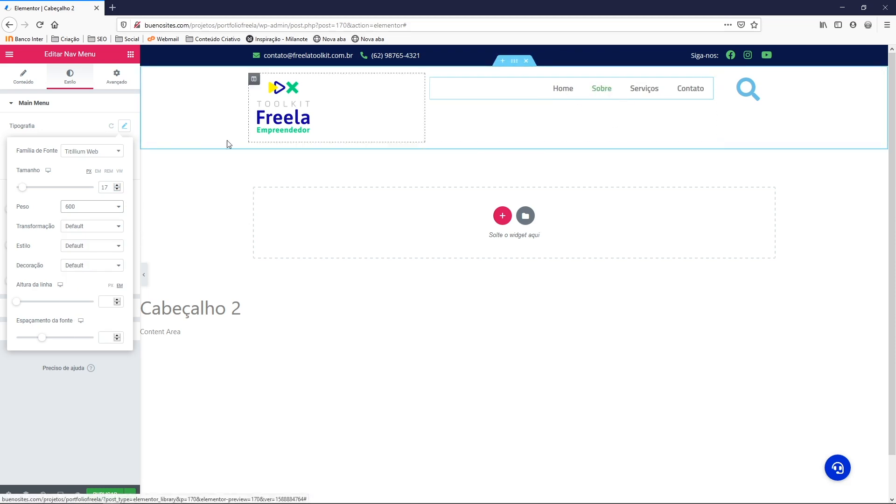
pyautogui.click(124, 126)
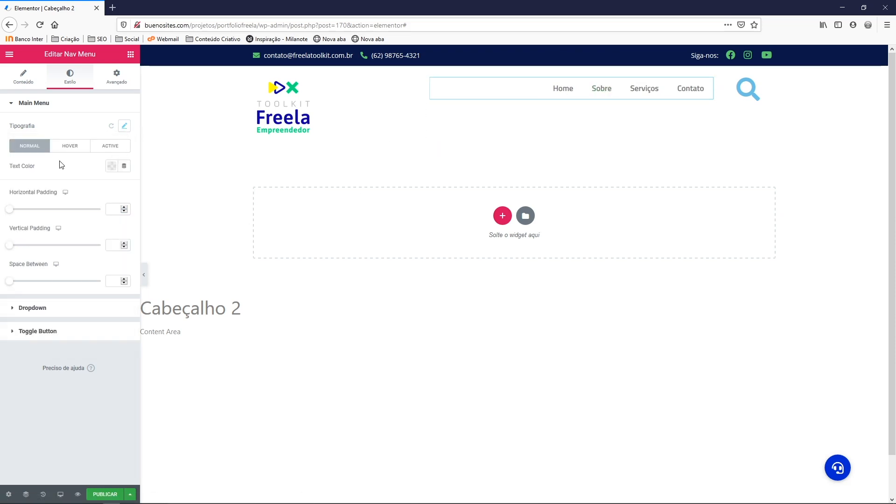
# Make the normal menu text navy #0A1747
pyautogui.click(111, 166)
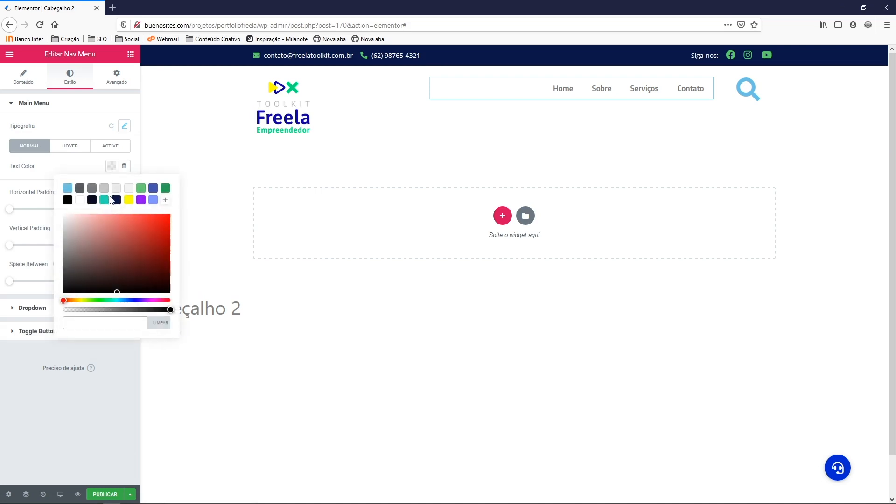
pyautogui.click(115, 201)
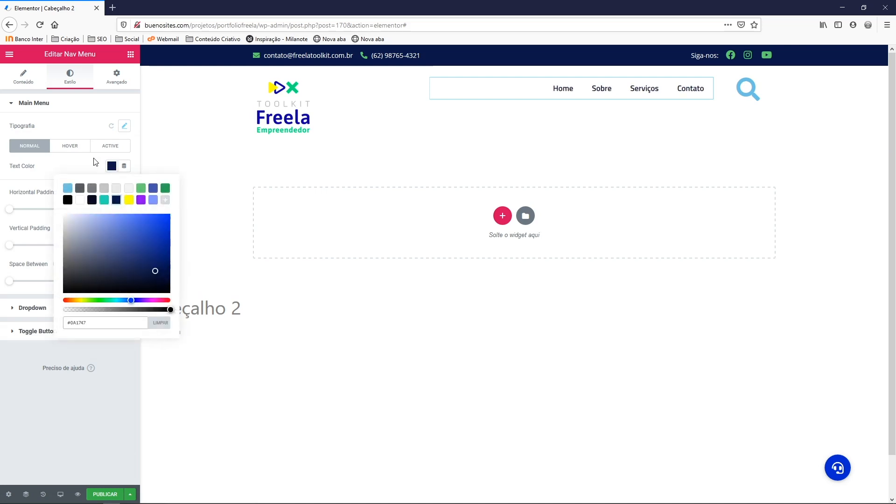
pyautogui.click(83, 163)
# Make hover and active menu text green #61CE70
pyautogui.click(71, 148)
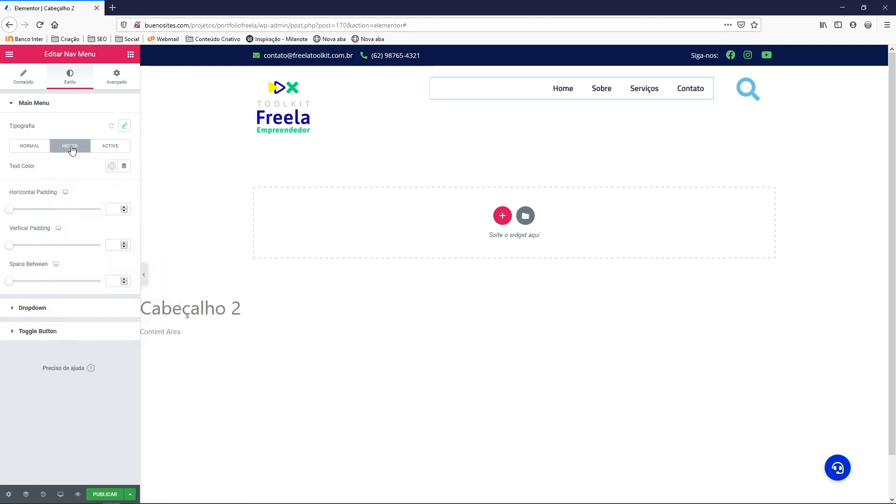
pyautogui.click(111, 166)
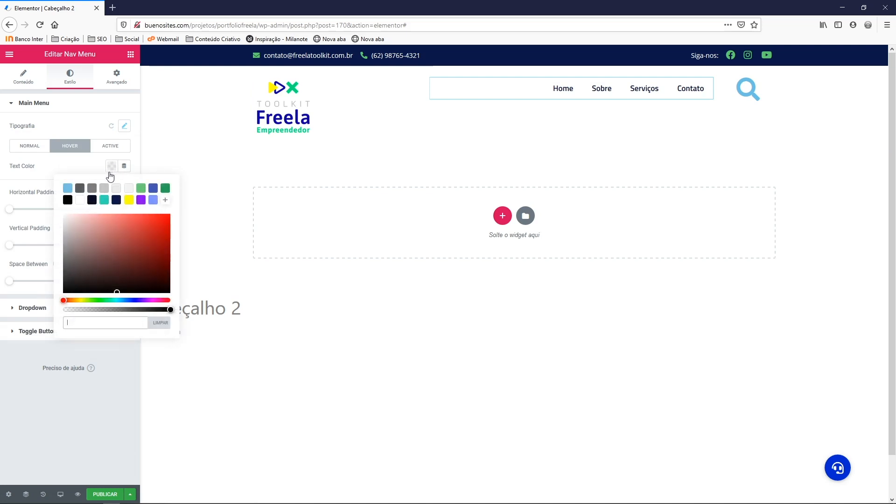
pyautogui.click(141, 188)
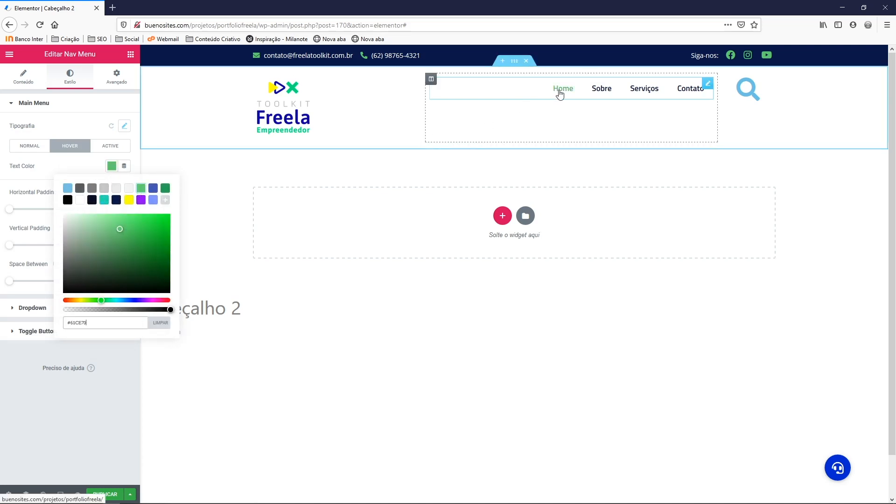
pyautogui.click(98, 168)
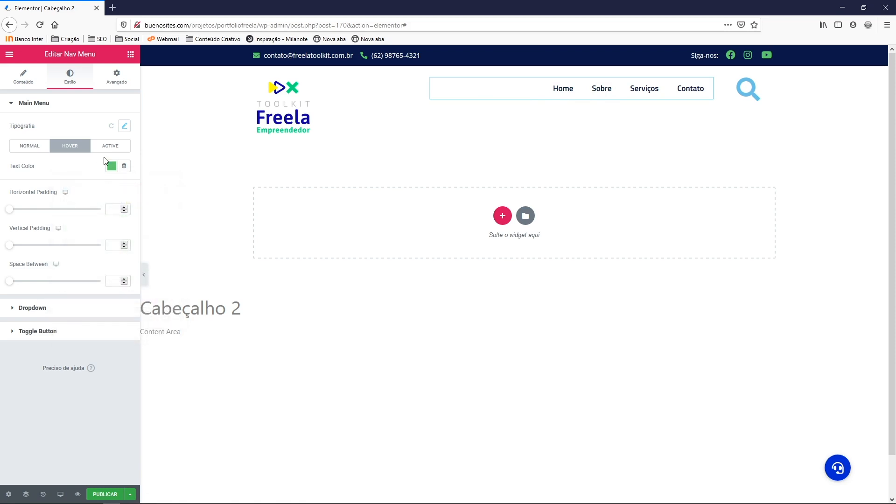
pyautogui.click(111, 146)
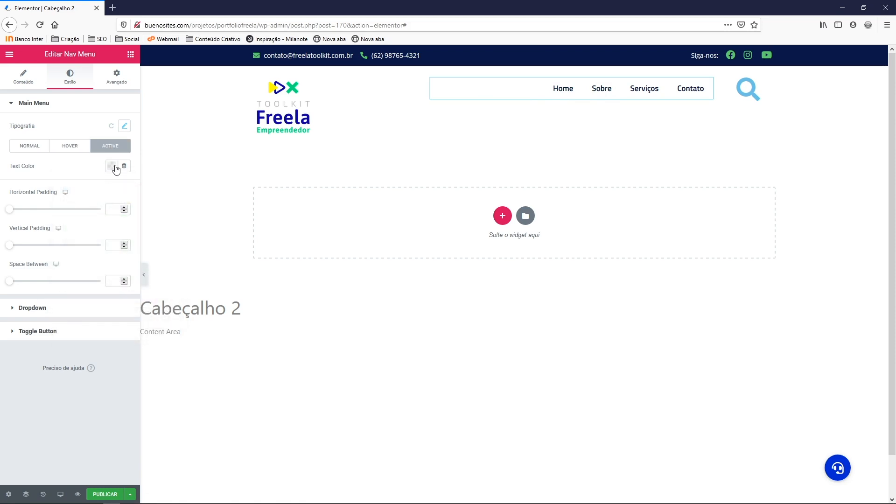
pyautogui.click(112, 166)
pyautogui.click(141, 188)
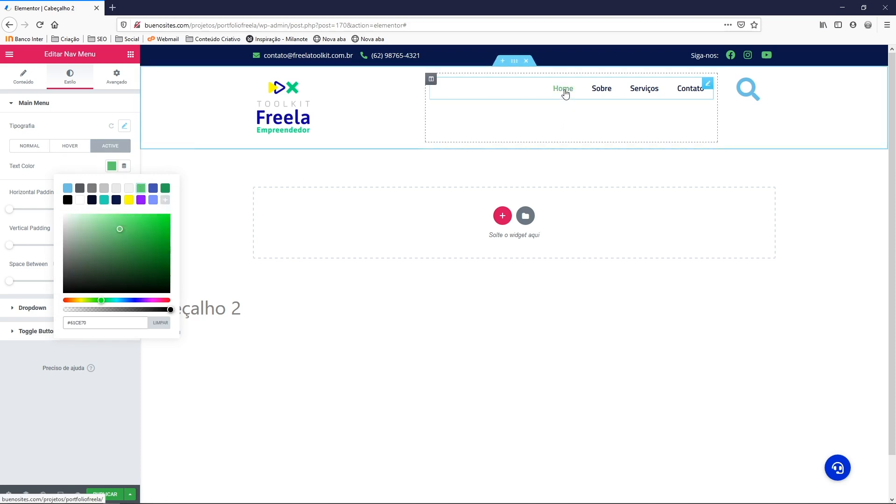
pyautogui.click(58, 164)
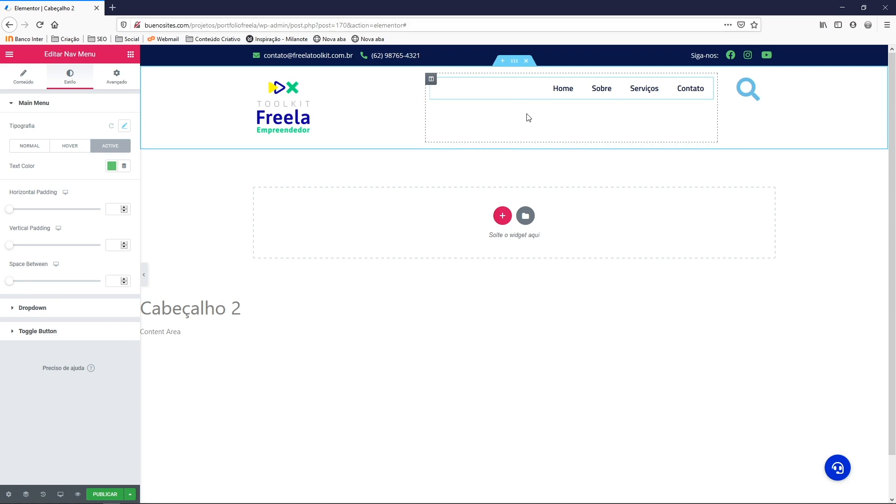
# Color the search icon green #61CE70 and resize it to 20
pyautogui.rightClick(745, 94)
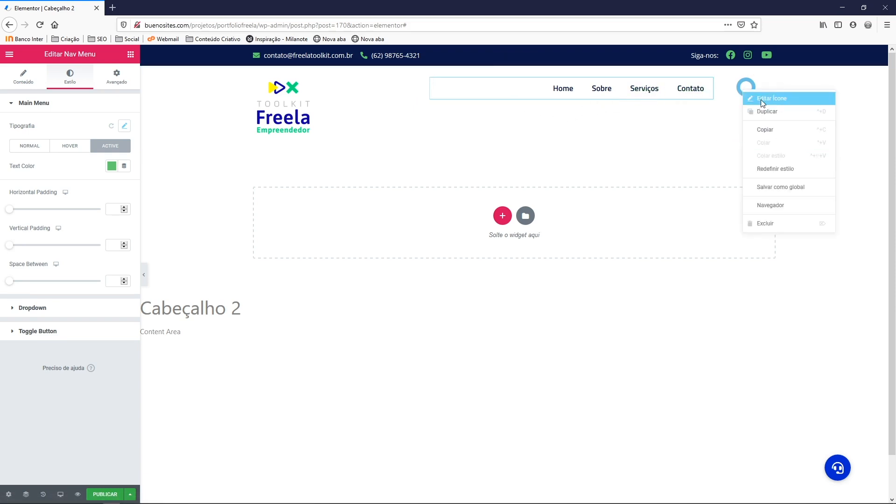
pyautogui.click(762, 98)
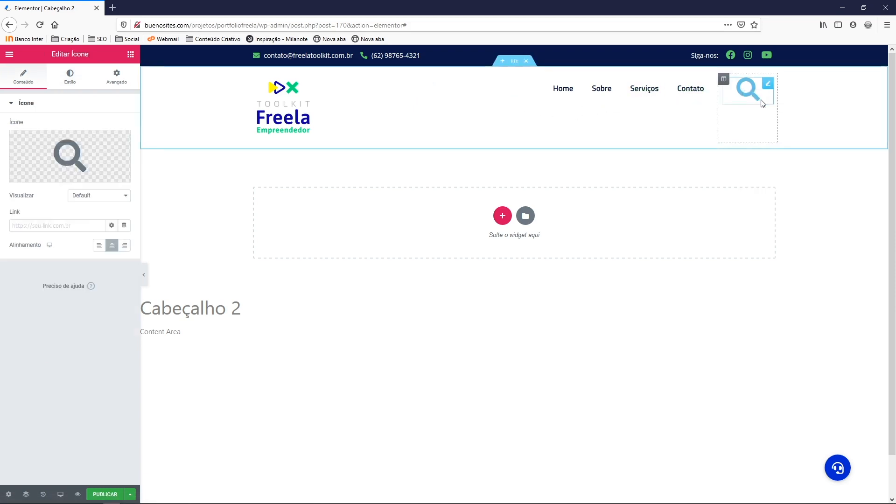
pyautogui.click(70, 82)
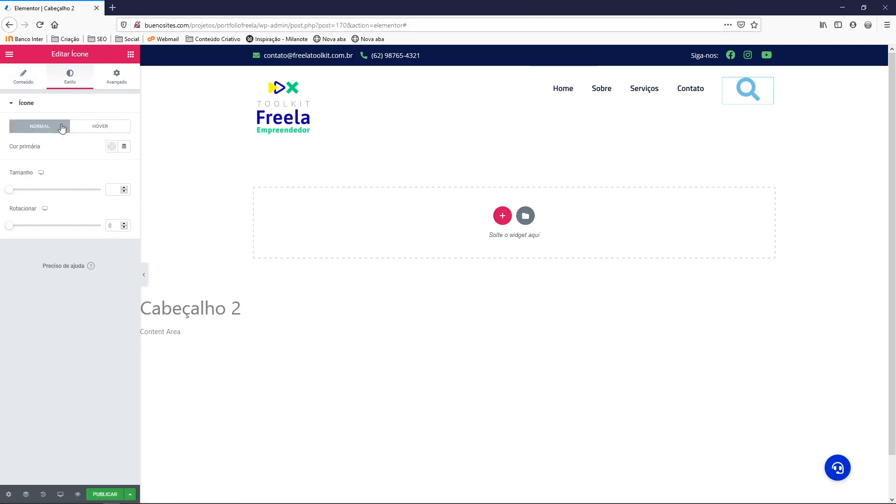
pyautogui.click(115, 147)
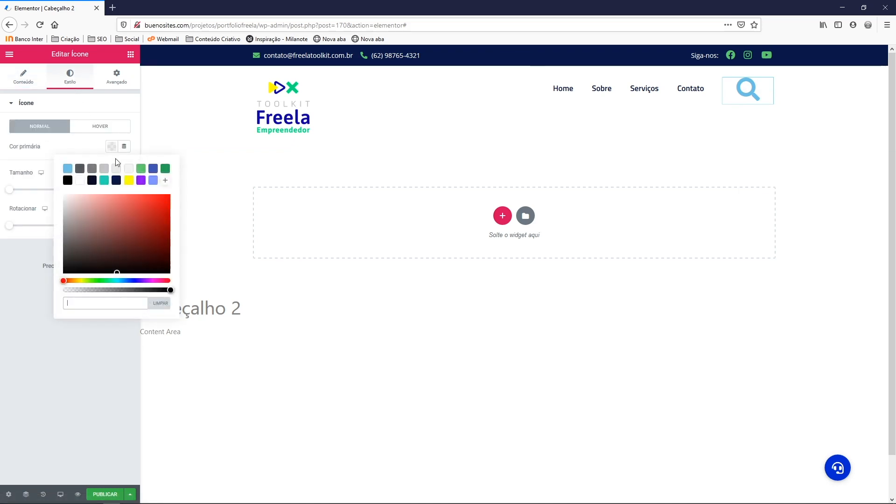
pyautogui.click(141, 168)
pyautogui.click(86, 148)
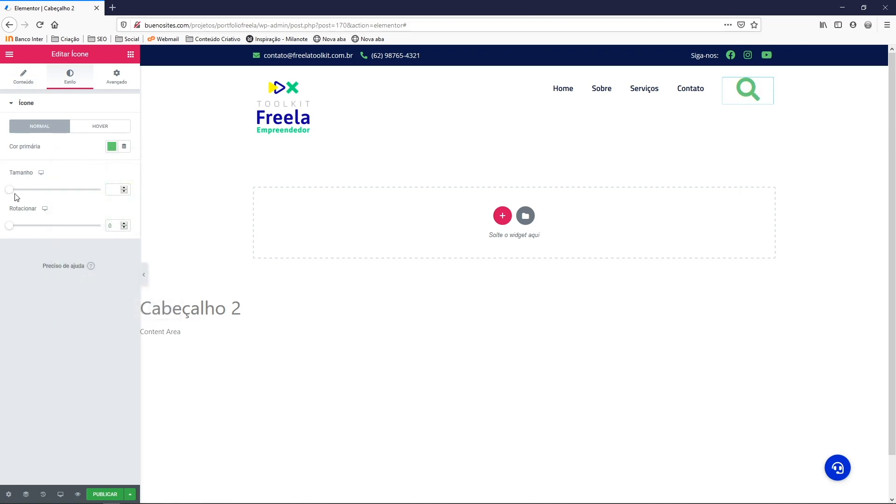
pyautogui.moveTo(11, 191); pyautogui.dragTo(16, 194)
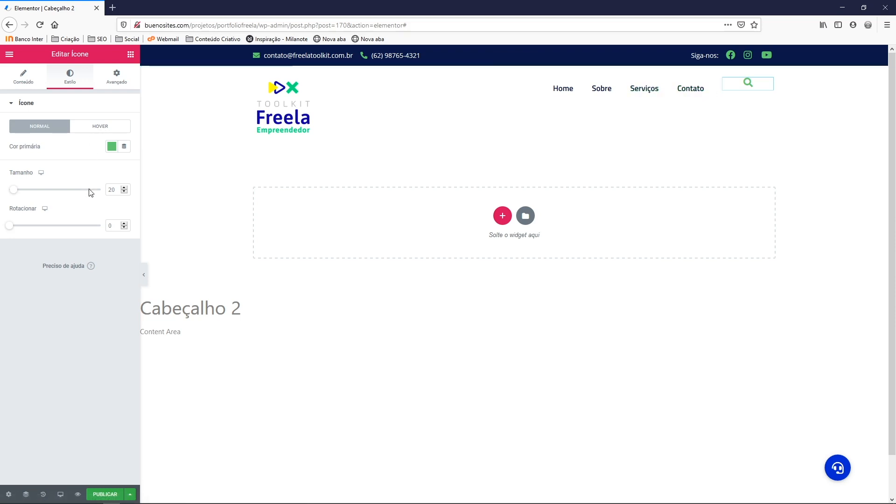
# Set the search icon's hover colour to light grey #C1C2C5
pyautogui.click(98, 128)
pyautogui.click(111, 146)
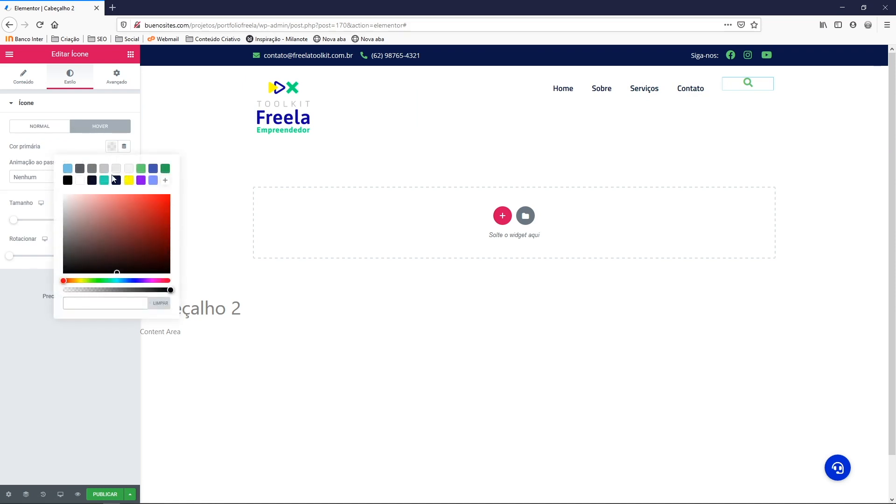
pyautogui.click(141, 181)
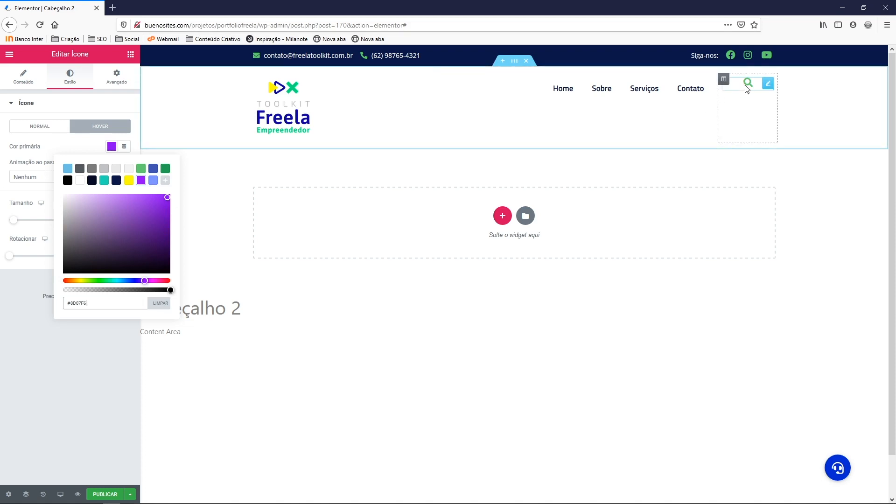
pyautogui.click(116, 180)
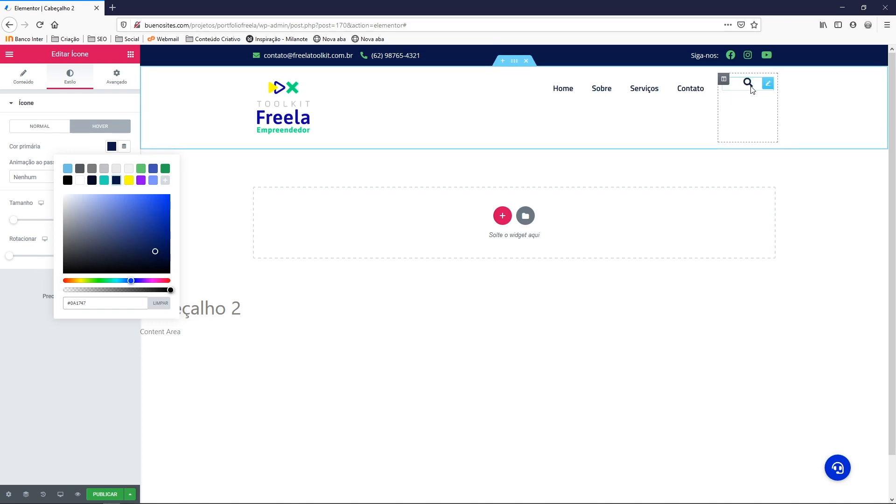
pyautogui.click(104, 169)
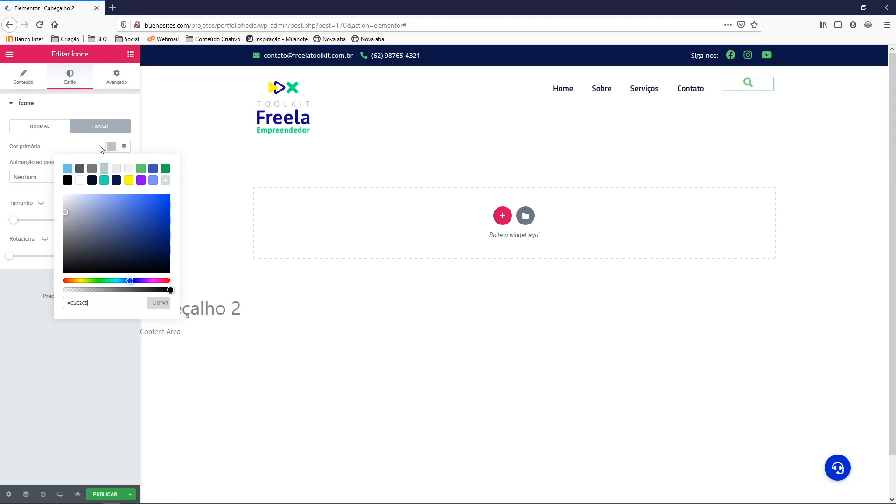
pyautogui.click(111, 146)
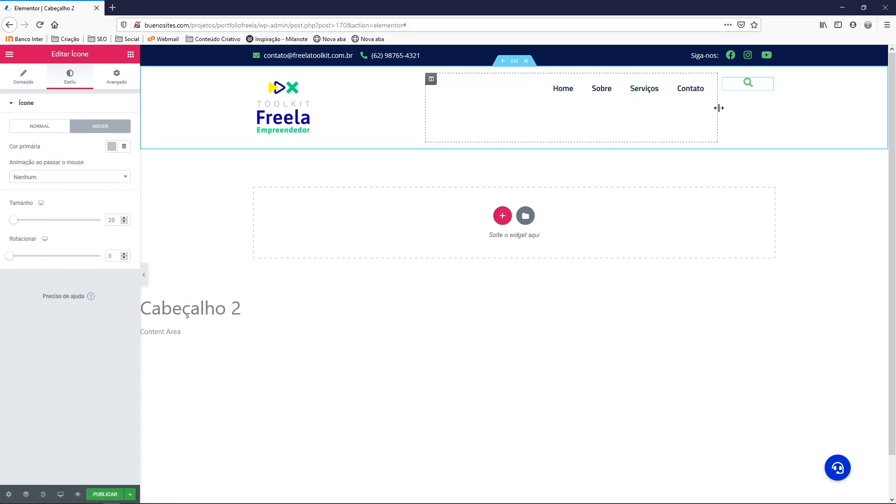
# Drag the divider between the nav menu and search columns rightward to widen the menu column
pyautogui.moveTo(719, 108); pyautogui.dragTo(754, 112)
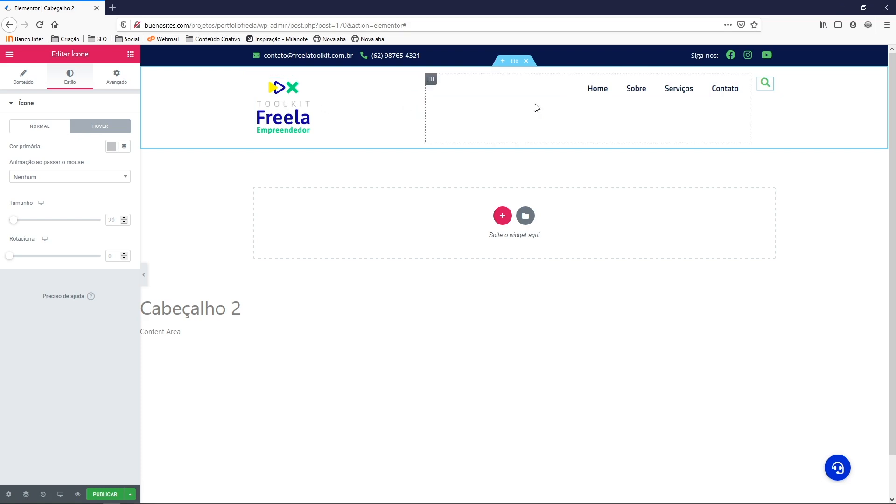
# Set the header section's vertical alignment to Middle (Meio) so its columns are centred
pyautogui.rightClick(514, 63)
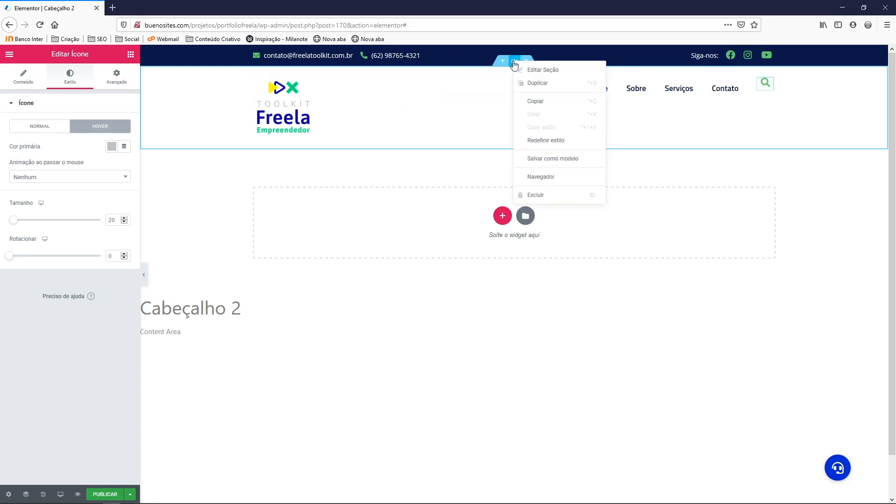
pyautogui.click(533, 71)
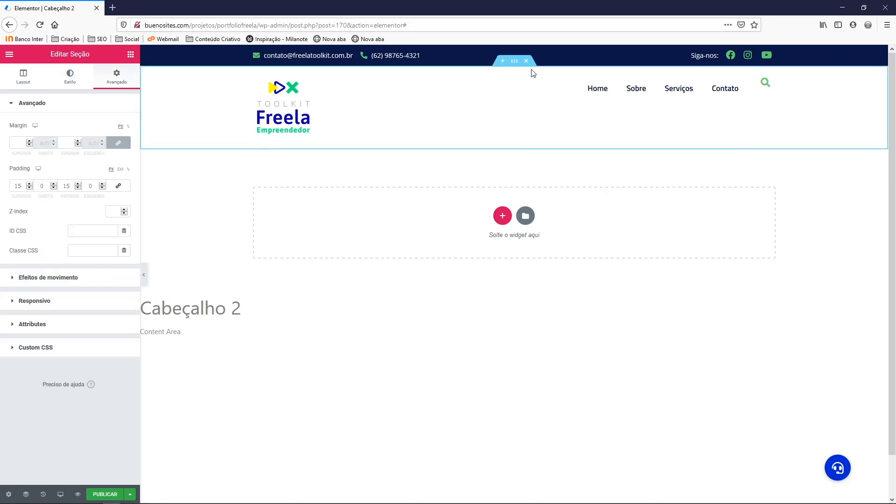
pyautogui.click(24, 79)
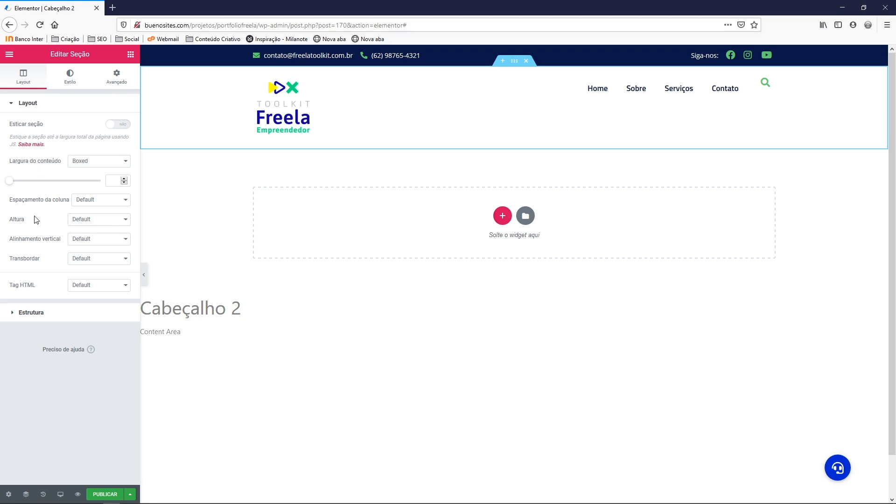
pyautogui.click(91, 240)
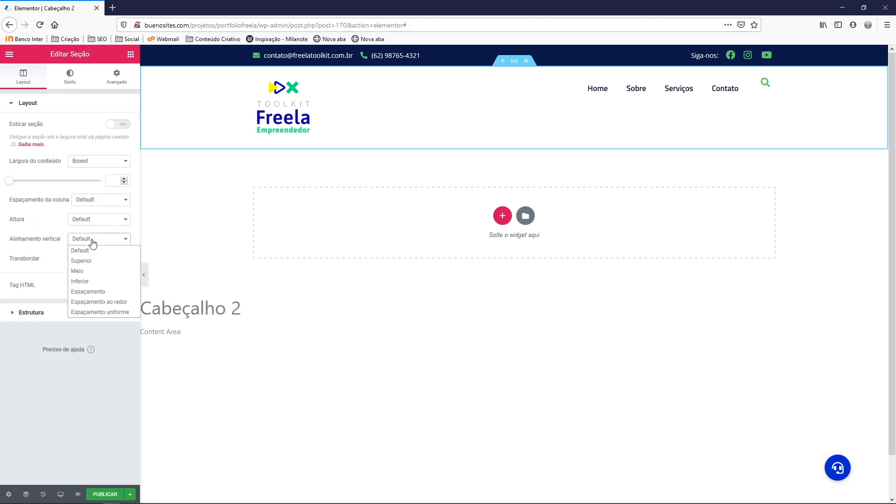
pyautogui.click(86, 272)
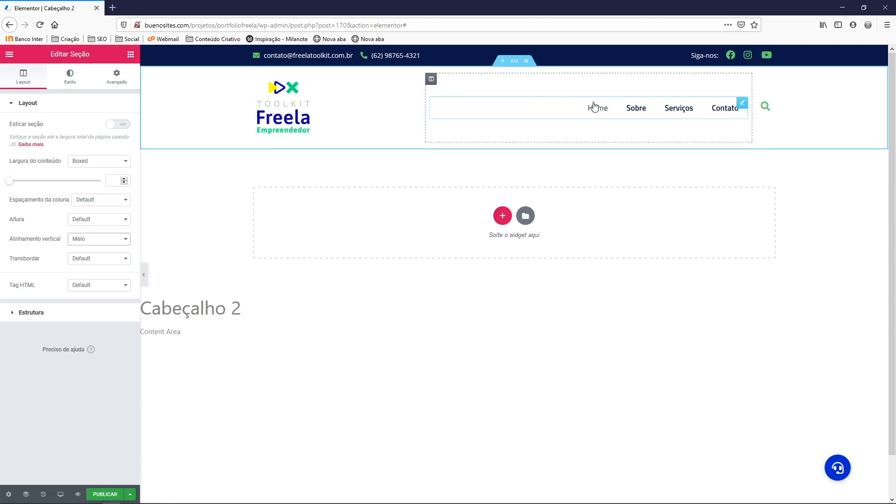
# Give the section 10 px top and bottom padding and drag the column dividers to rebalance widths
pyautogui.rightClick(204, 88)
pyautogui.click(163, 92)
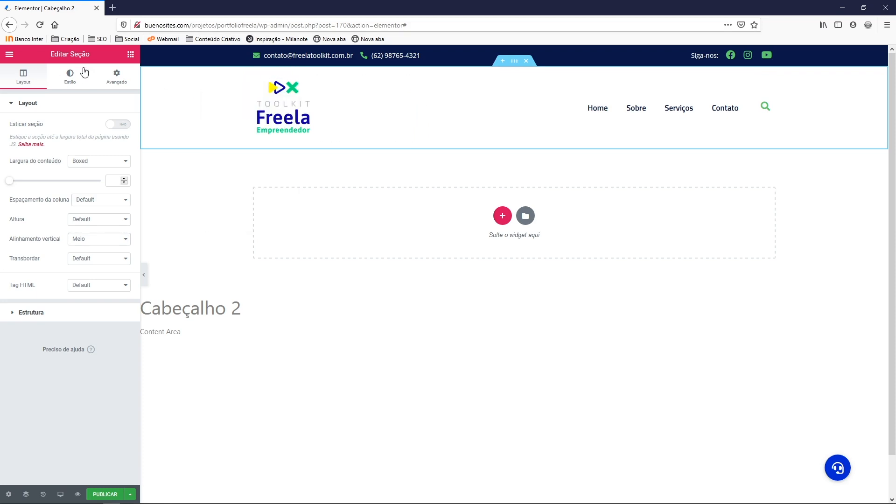
pyautogui.click(117, 80)
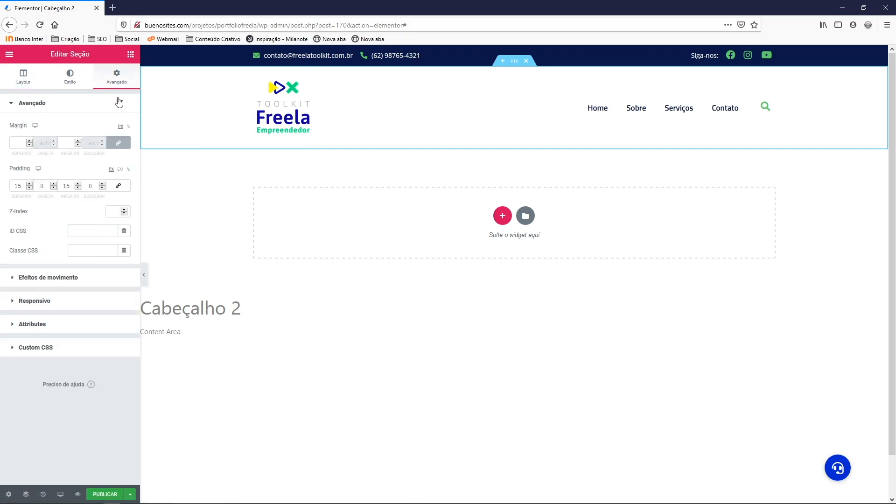
pyautogui.click(69, 186)
pyautogui.write('0')
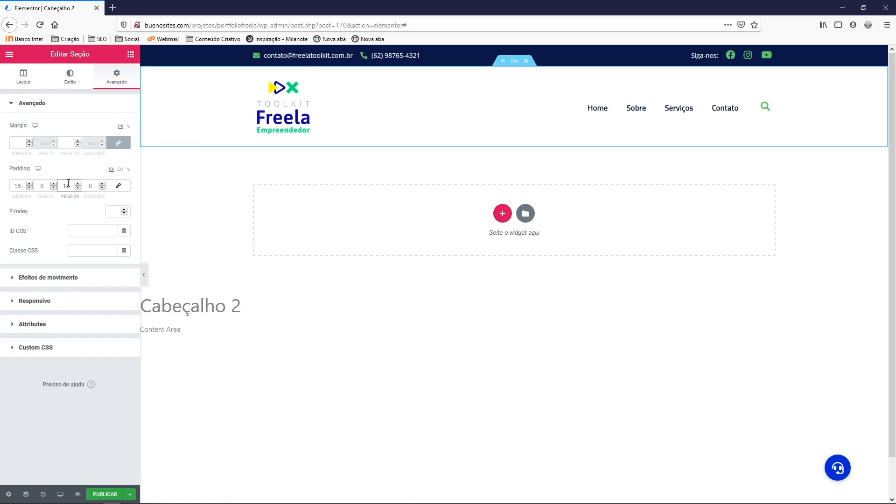
pyautogui.click(20, 186)
pyautogui.write('0')
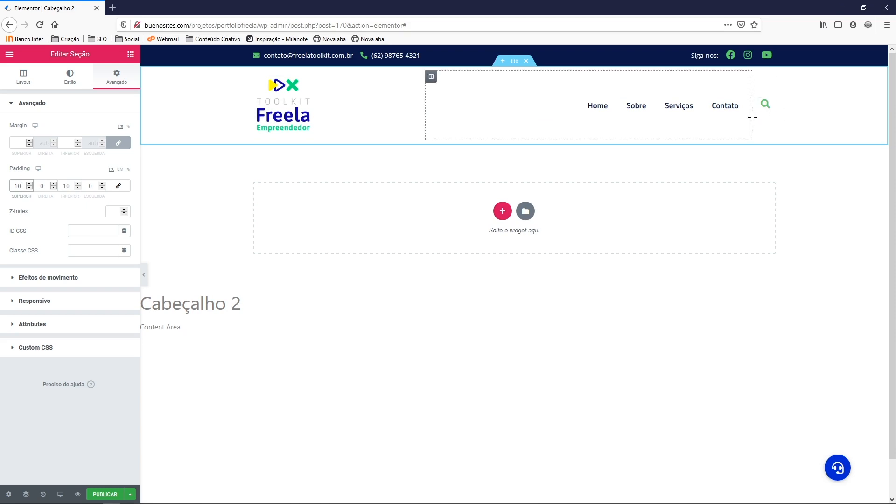
pyautogui.moveTo(752, 117); pyautogui.dragTo(753, 122)
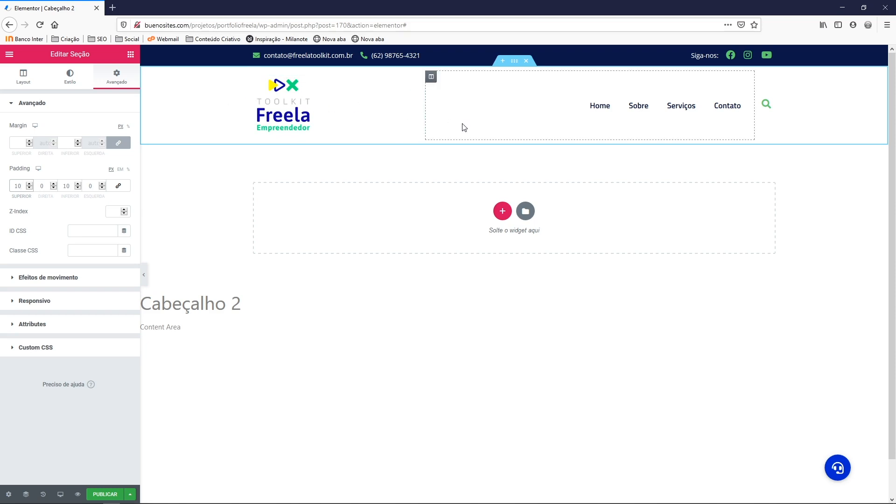
pyautogui.moveTo(426, 117); pyautogui.dragTo(323, 125)
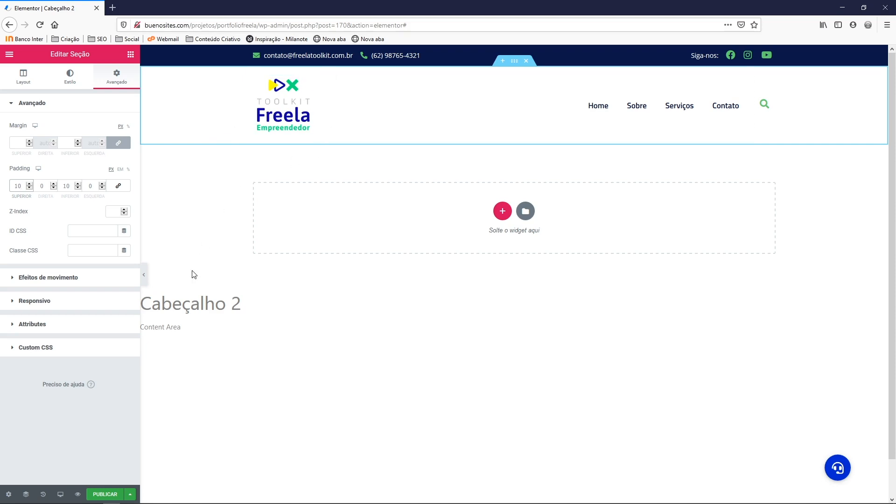
# Publish the header template and save and close the publish settings
pyautogui.click(107, 495)
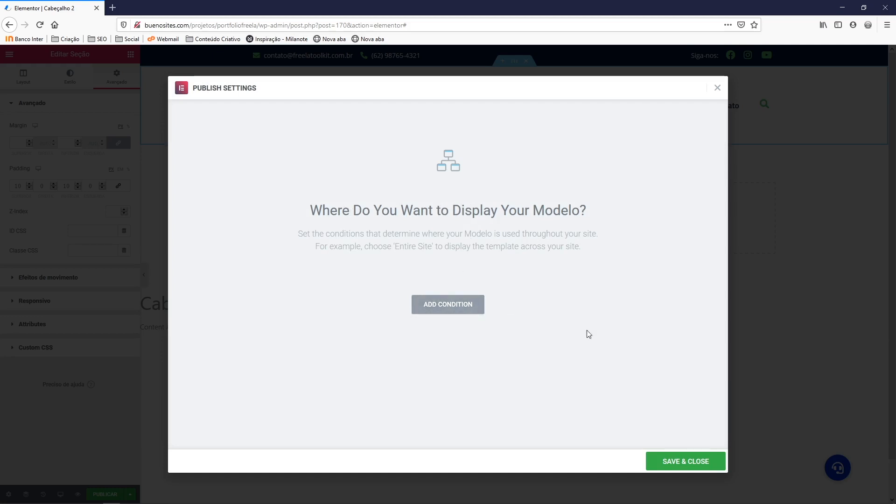
pyautogui.click(685, 462)
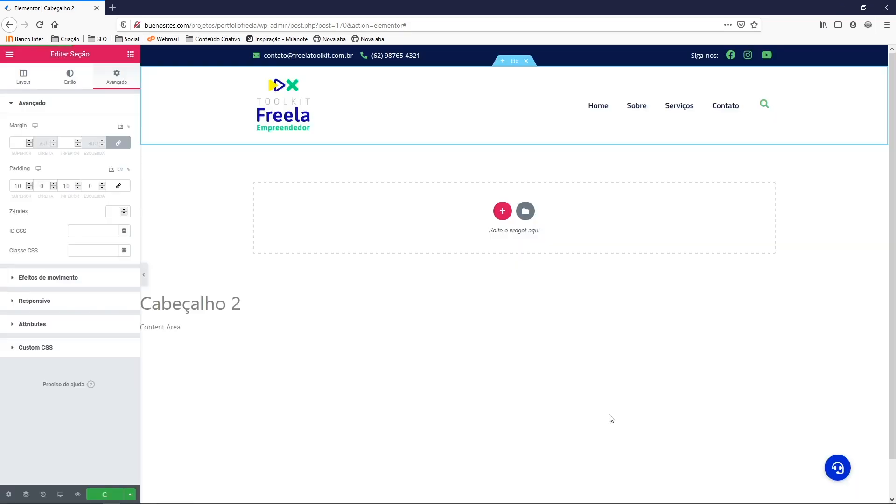
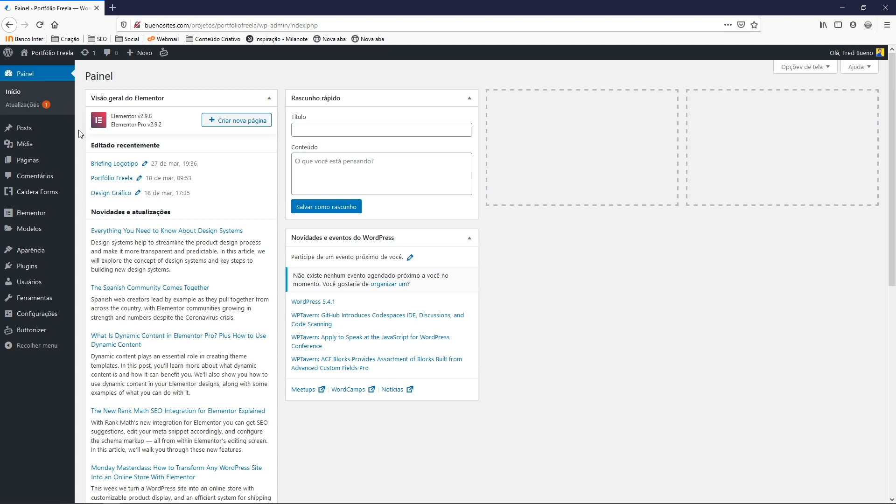
# Create a new empty WordPress menu named Categorias under Aparência > Menus
pyautogui.moveTo(37, 255)
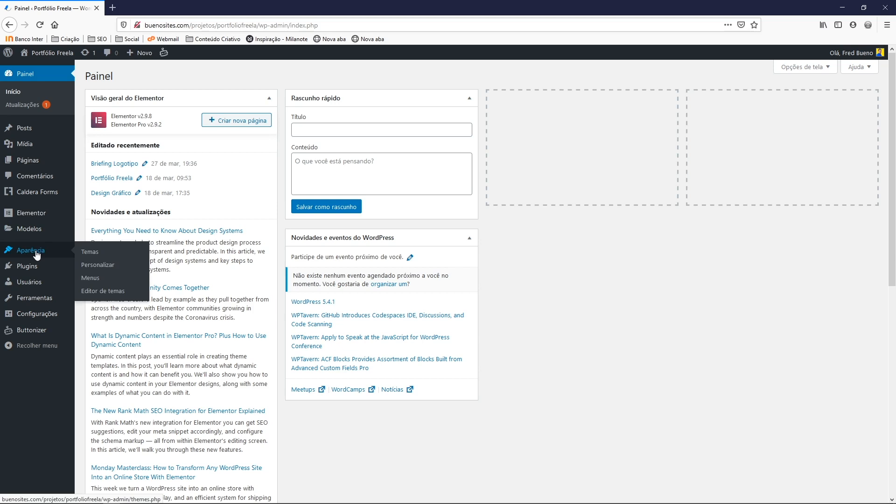
pyautogui.click(88, 282)
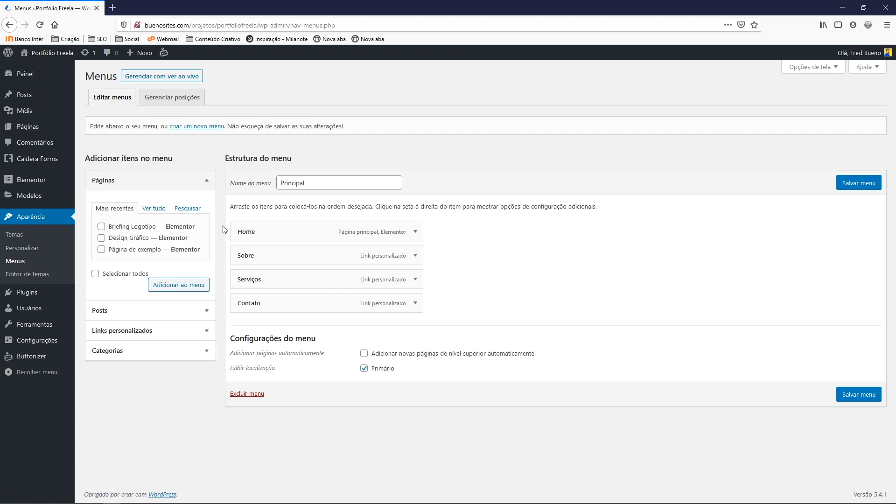
pyautogui.click(200, 127)
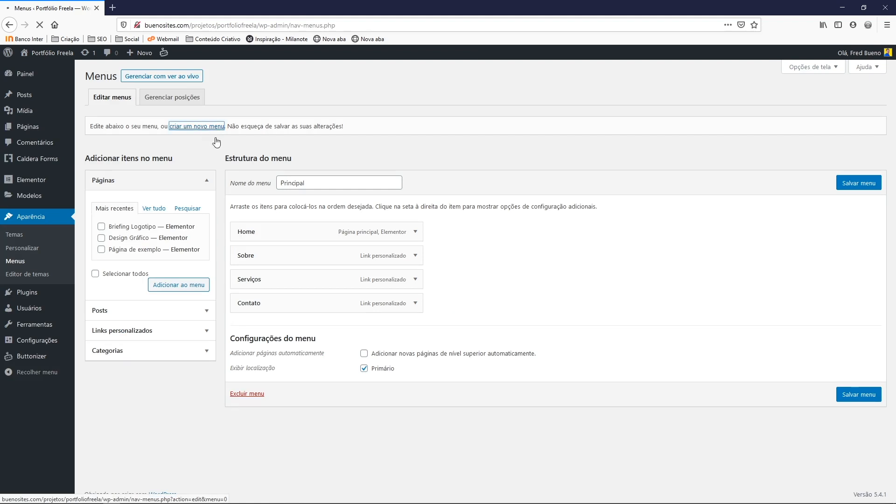
pyautogui.click(305, 182)
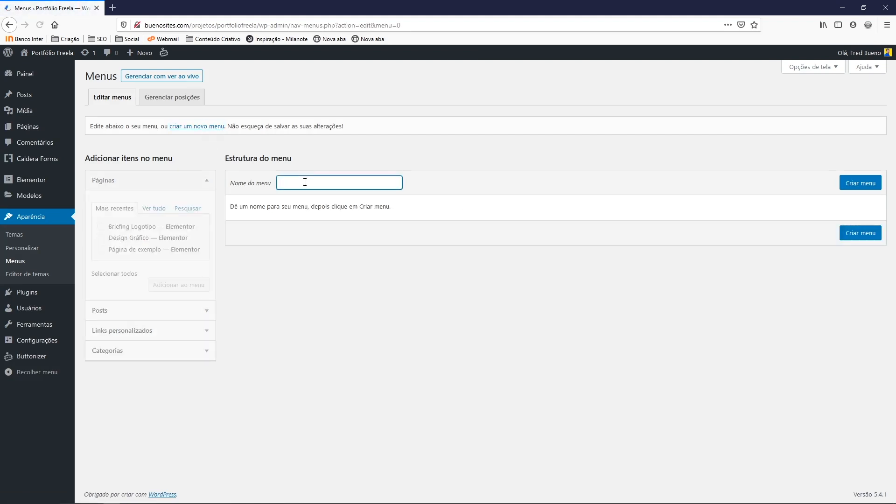
pyautogui.write('Categorias')
pyautogui.click(861, 185)
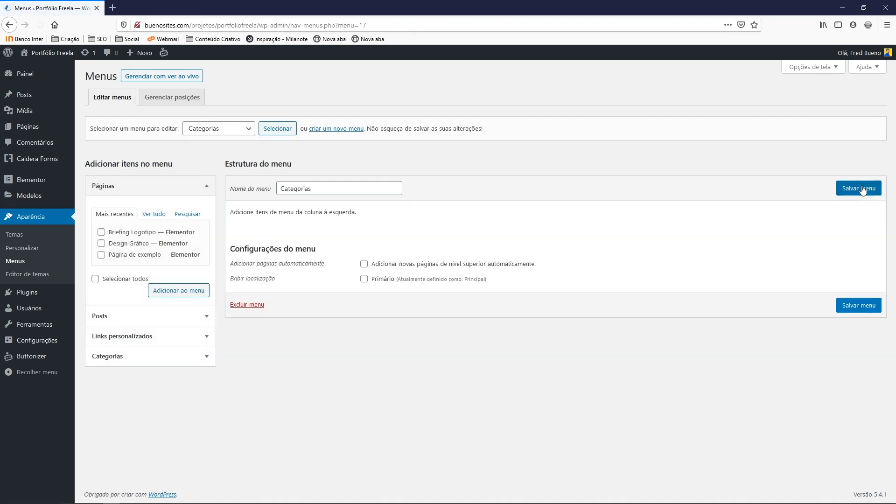
# Tick the seven categories from Como ser Freelancer to WordPress Básico, skipping Marketing and Sem categoria
pyautogui.click(133, 191)
pyautogui.click(112, 248)
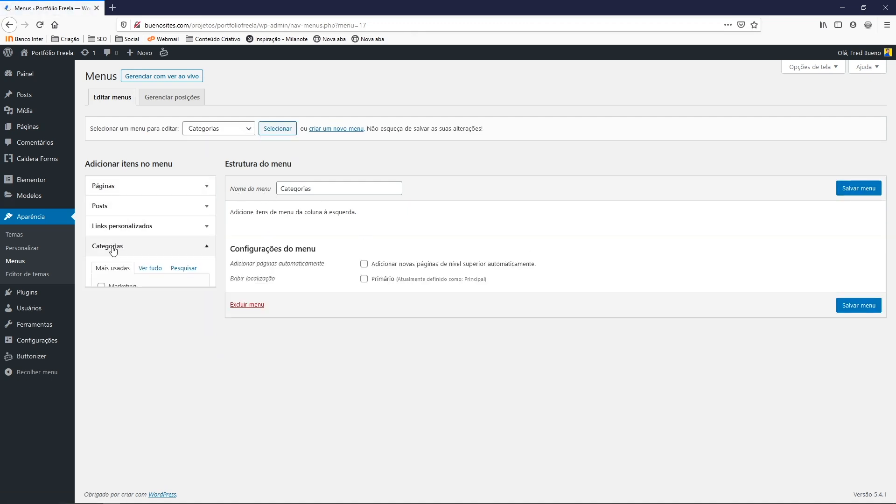
pyautogui.click(149, 276)
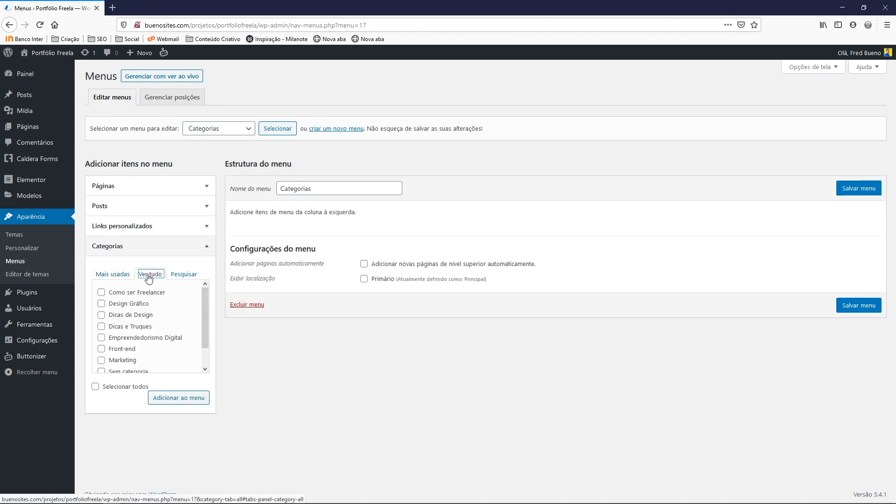
pyautogui.click(101, 292)
pyautogui.click(101, 304)
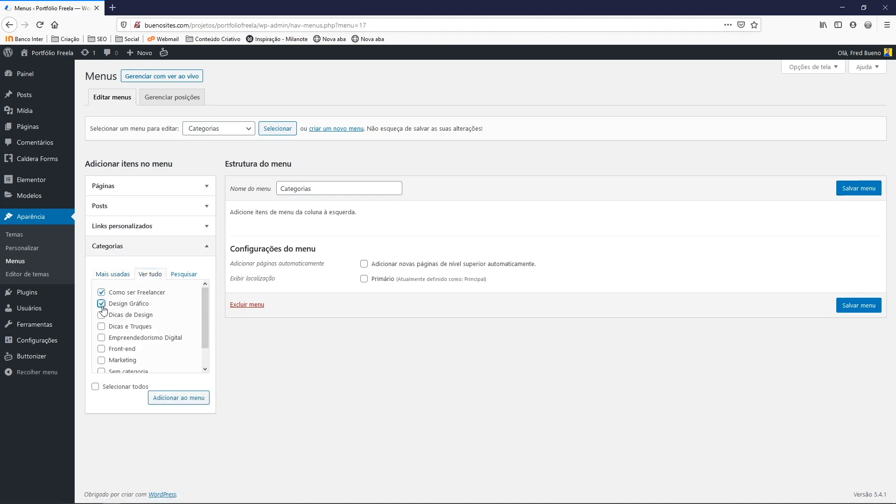
pyautogui.click(101, 315)
pyautogui.click(102, 326)
pyautogui.click(102, 338)
pyautogui.click(101, 349)
pyautogui.moveTo(204, 332); pyautogui.dragTo(208, 358)
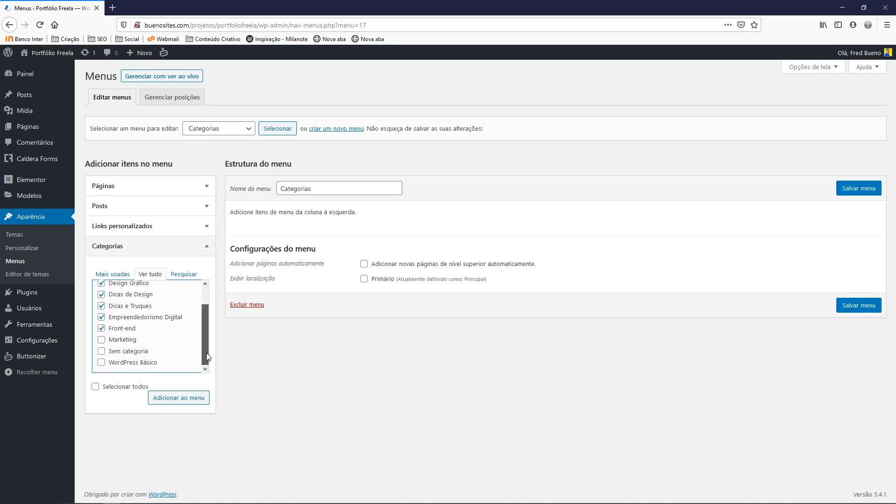
pyautogui.click(101, 362)
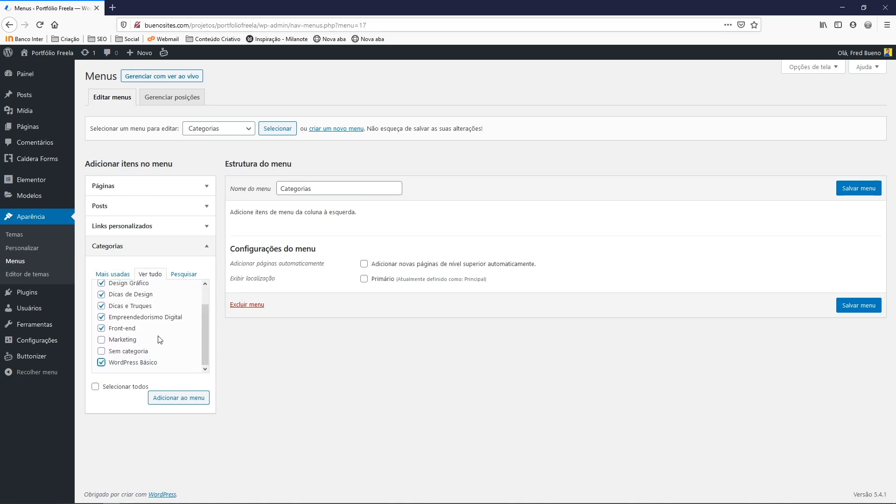
# Add the selected categories to the Categorias menu and save it
pyautogui.scroll(1, 200, 332)
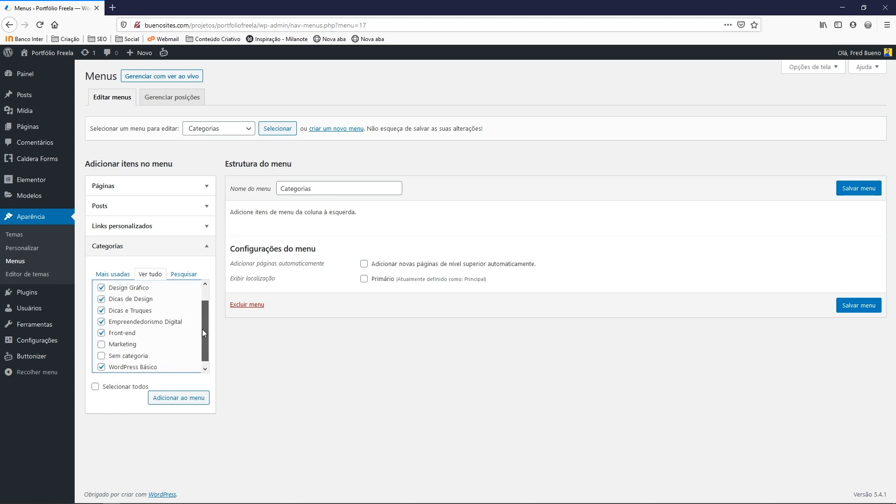
pyautogui.click(167, 400)
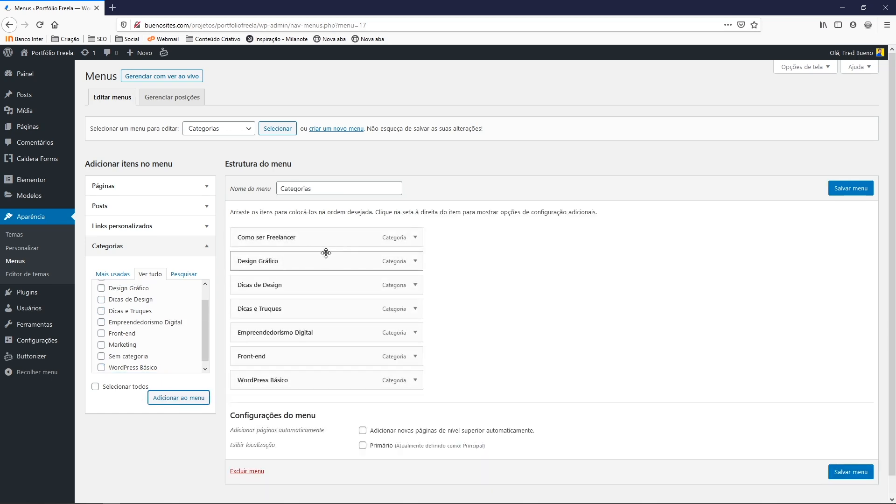
pyautogui.click(851, 189)
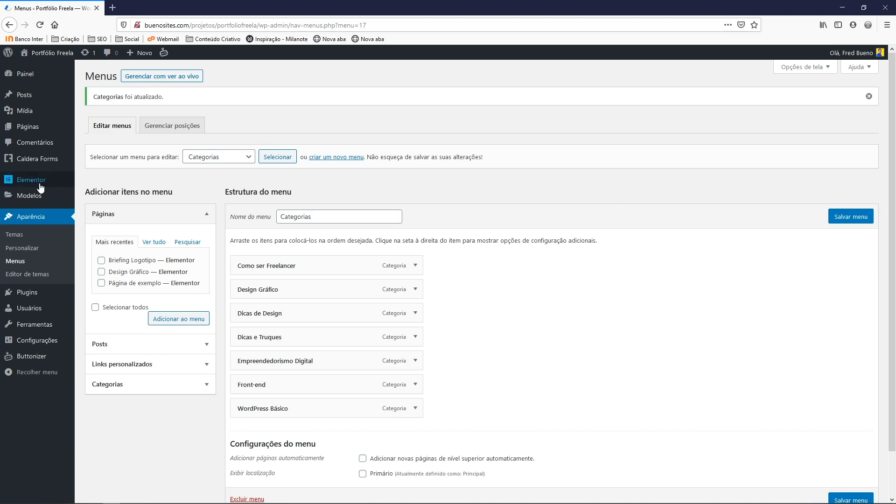
# Open Cabeçalho 2 in Elementor in a new tab and filter Theme Builder to Header templates
pyautogui.moveTo(29, 196)
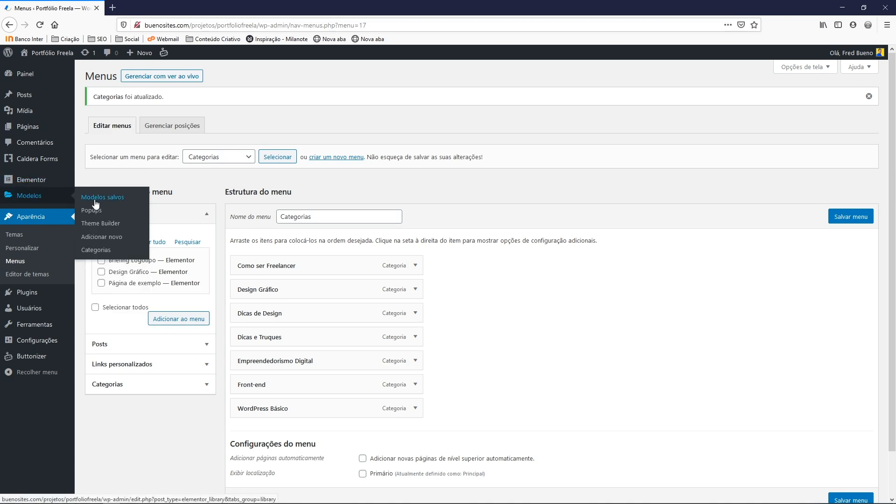
pyautogui.click(98, 225)
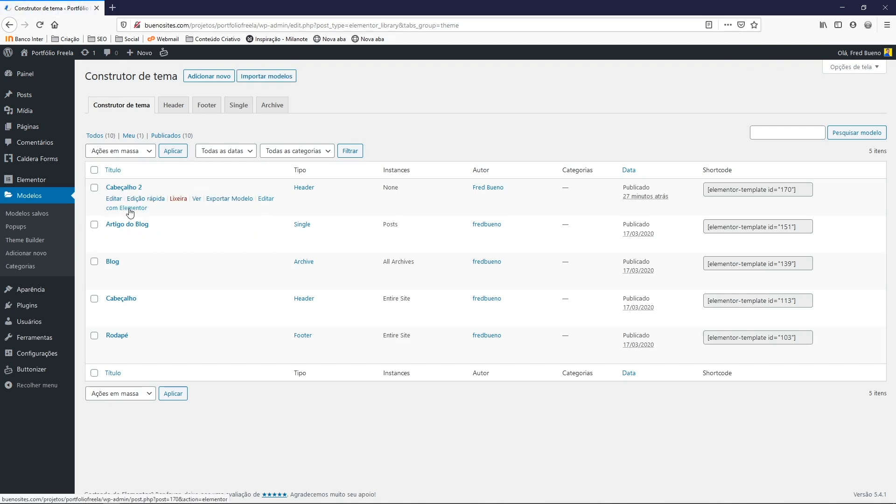
pyautogui.rightClick(129, 209)
pyautogui.press('Escape')
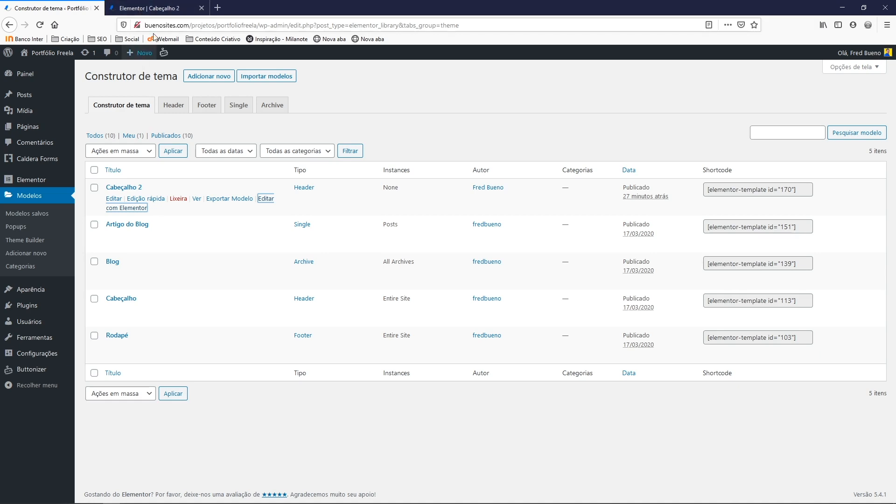
pyautogui.click(145, 8)
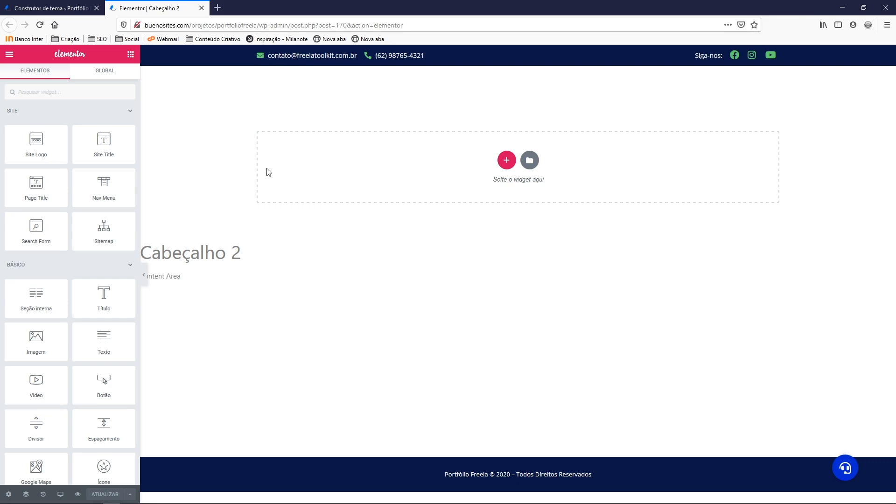
pyautogui.click(72, 12)
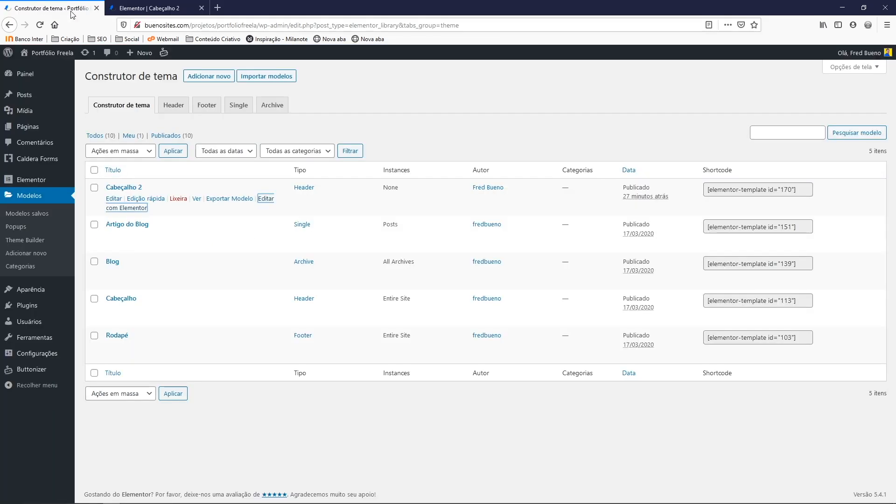
pyautogui.click(174, 107)
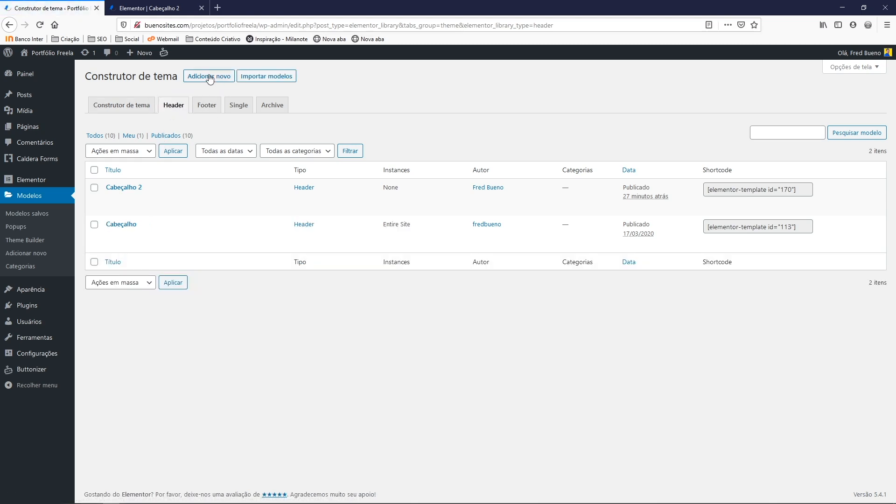
# Create a Header template named Cabeçalho 3 and close the block library without inserting anything
pyautogui.click(209, 77)
pyautogui.click(489, 320)
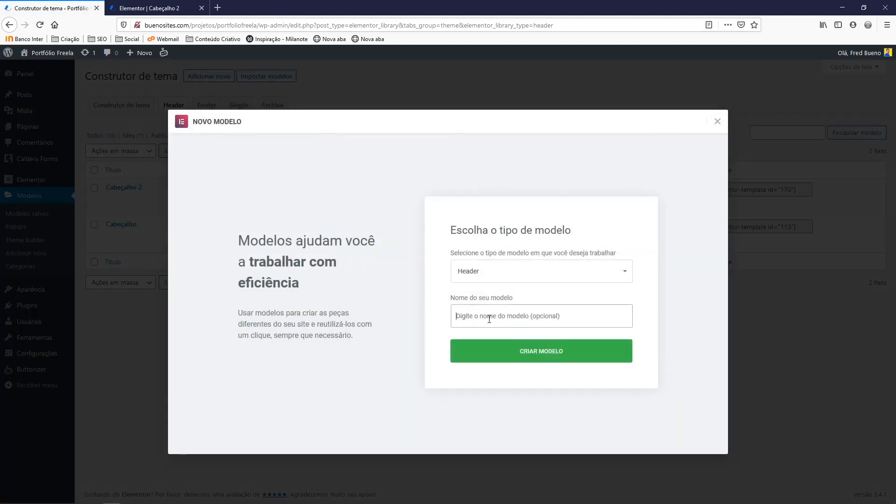
pyautogui.write('Ca')
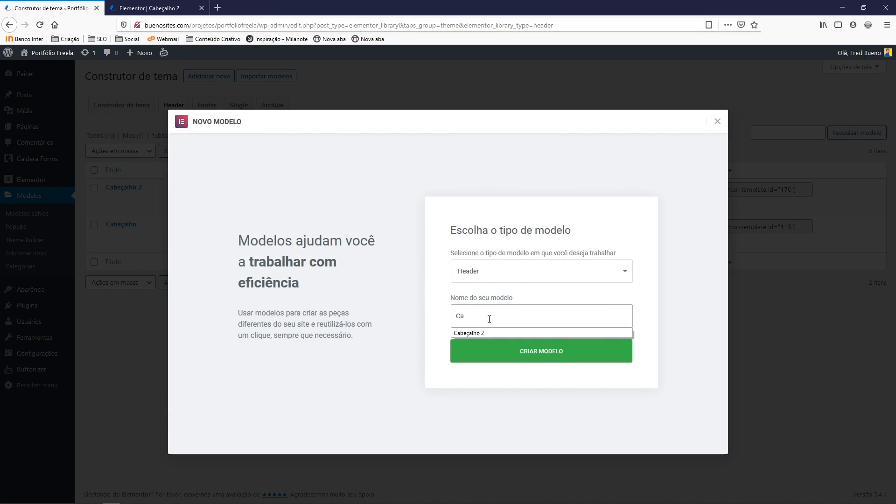
pyautogui.write('be')
pyautogui.click(479, 333)
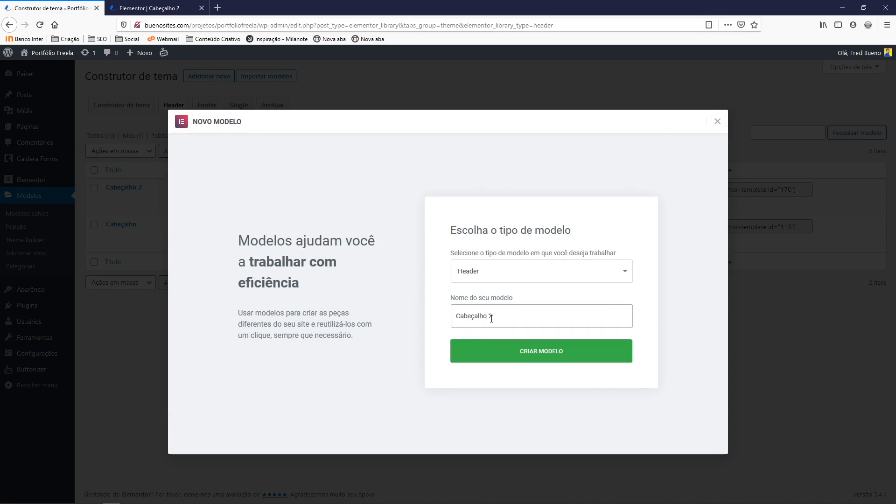
pyautogui.doubleClick(491, 317)
pyautogui.write('3')
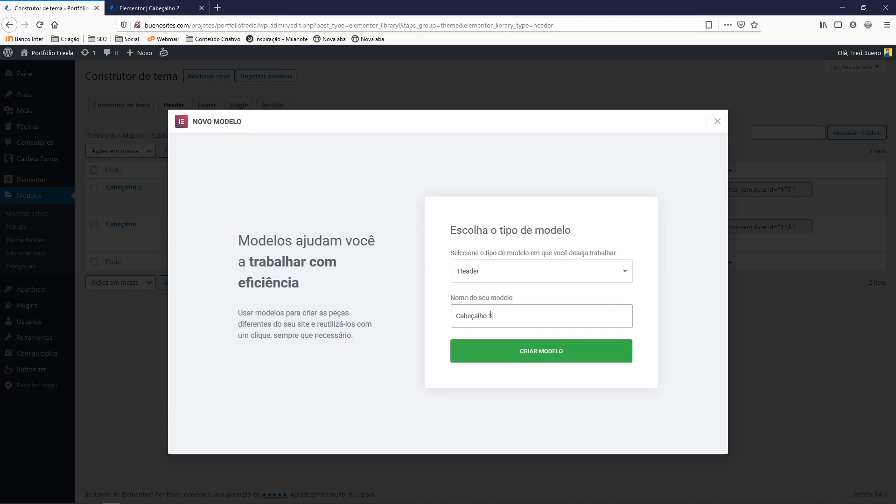
pyautogui.click(542, 355)
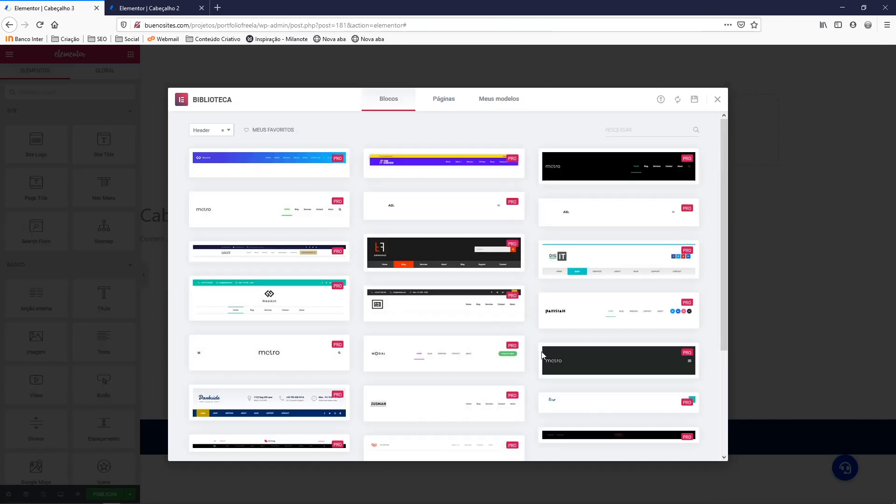
pyautogui.click(718, 100)
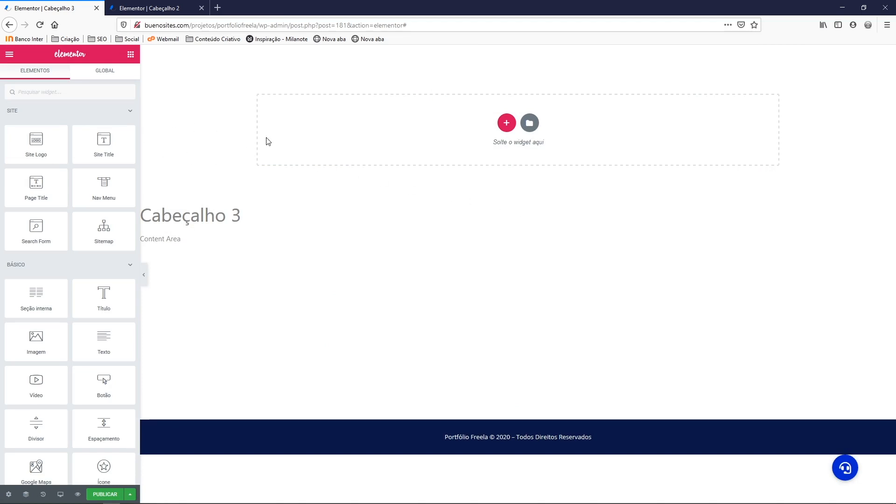
# Copy Cabeçalho 2's top section, test pasting it in Cabeçalho 3, then return to Cabeçalho 2
pyautogui.click(149, 8)
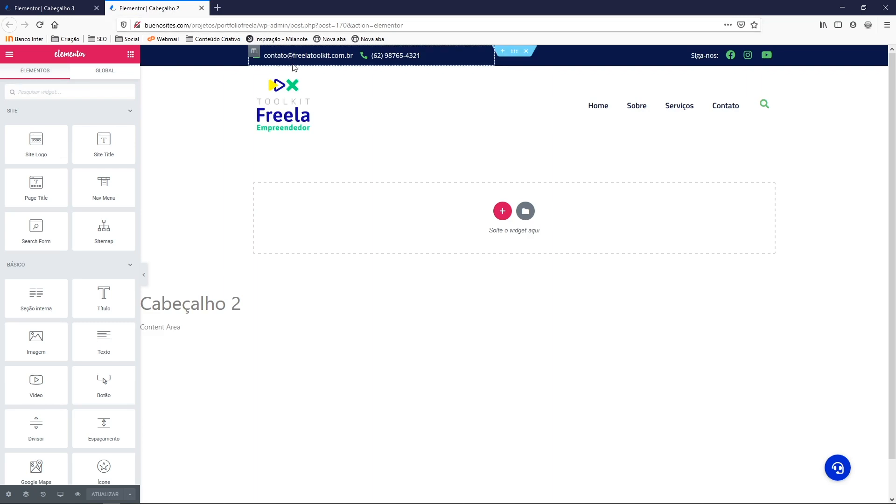
pyautogui.rightClick(514, 51)
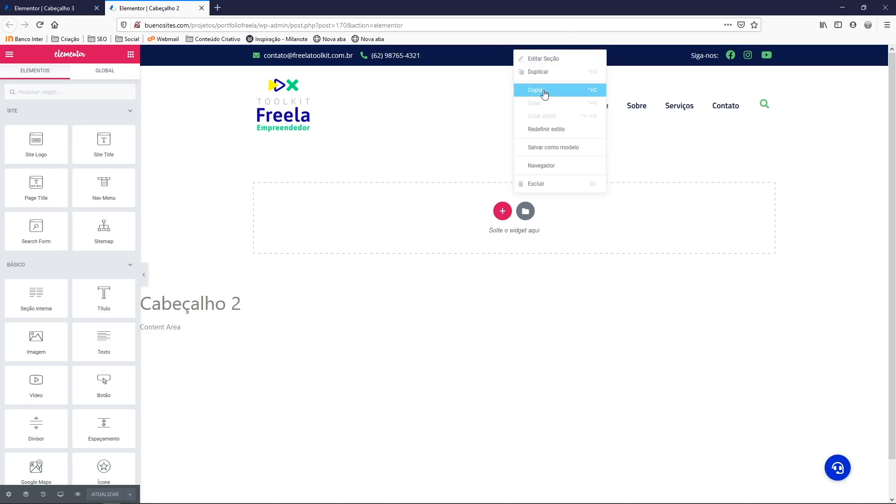
pyautogui.click(56, 8)
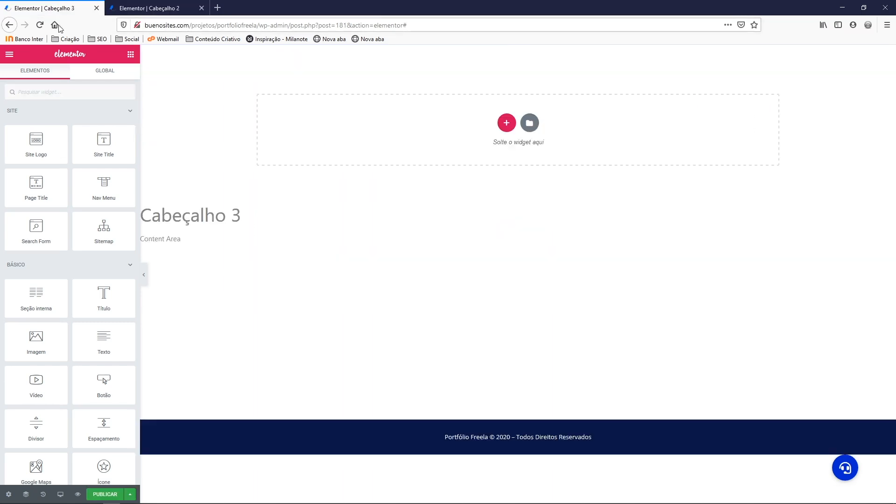
pyautogui.rightClick(510, 125)
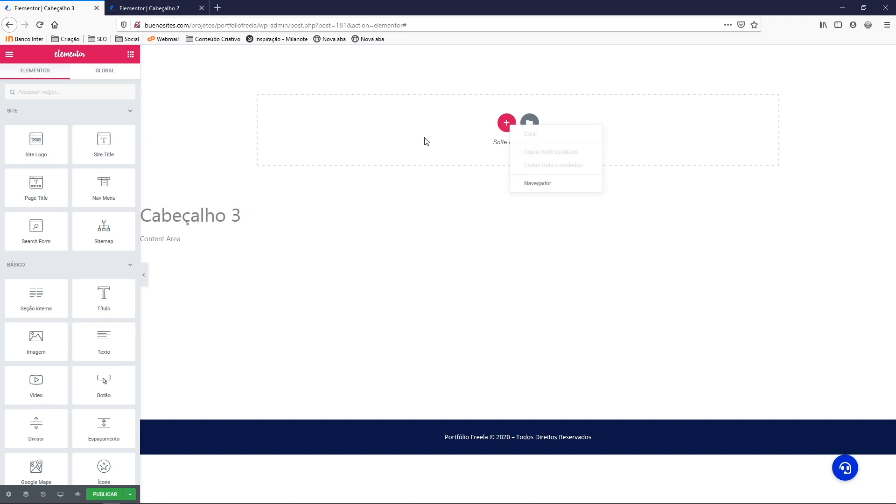
pyautogui.click(129, 8)
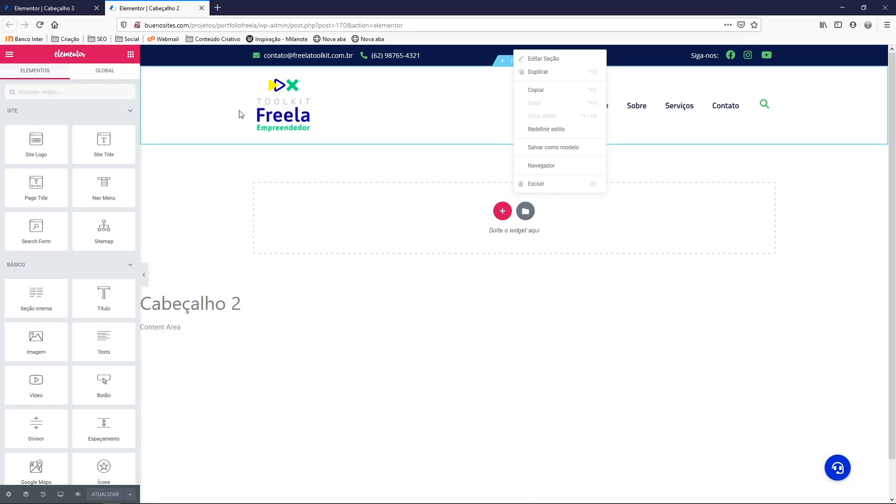
# Save the navy contact bar section to the library as 'Faixa de contato - cabçalho 2'
pyautogui.click(459, 327)
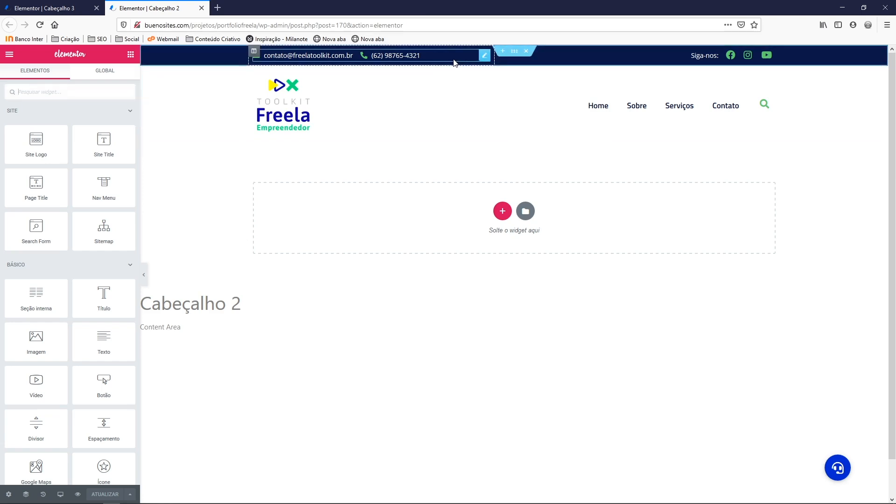
pyautogui.rightClick(515, 53)
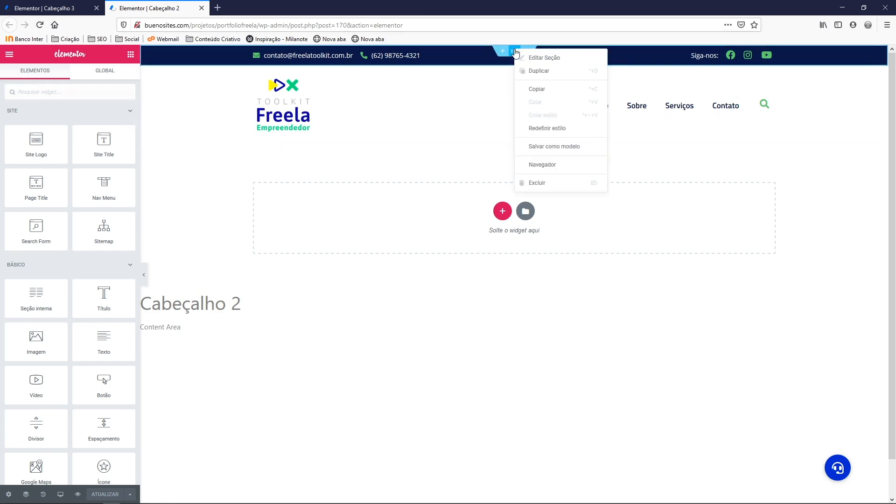
pyautogui.click(554, 148)
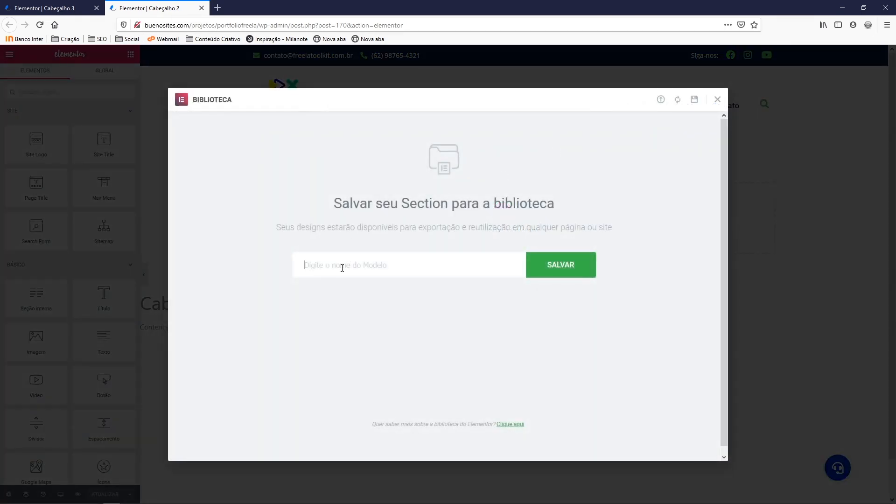
pyautogui.write('Faixa de contato - cabçalho 2')
pyautogui.click(565, 267)
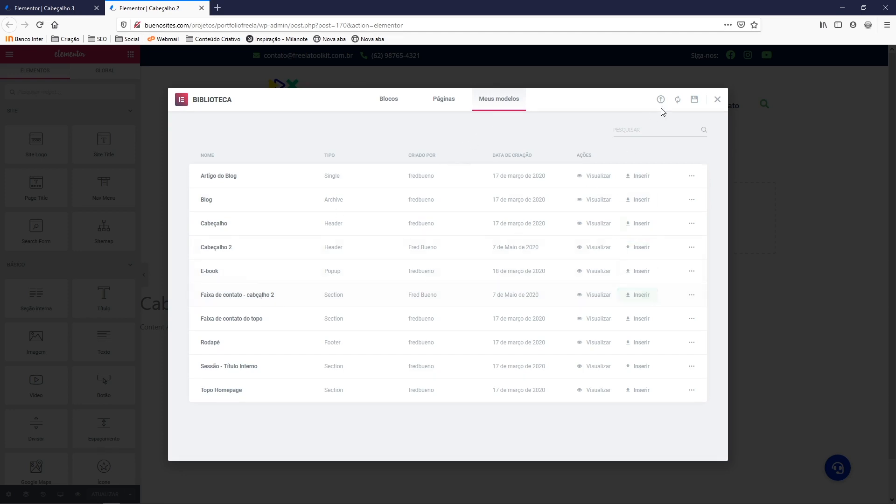
pyautogui.click(717, 99)
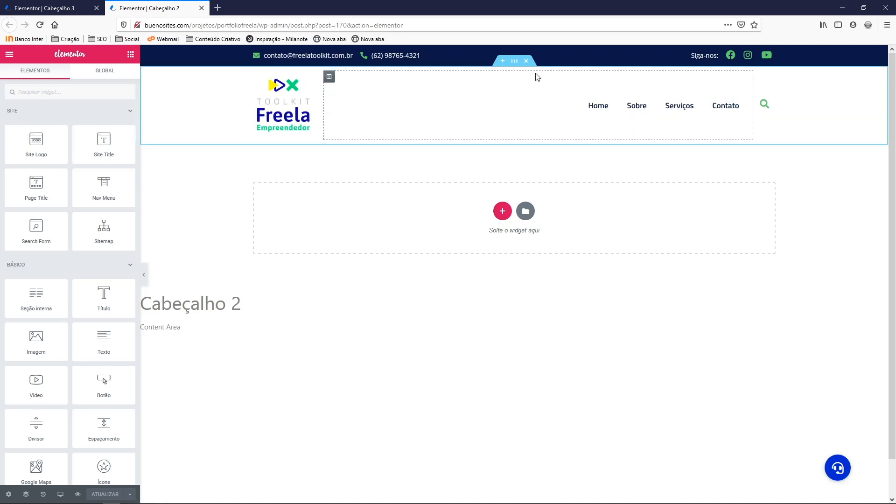
# Save the logo-and-menu section as 'Faixa do menu - cabeçalho 2', then close the Cabeçalho 2 tab
pyautogui.rightClick(515, 62)
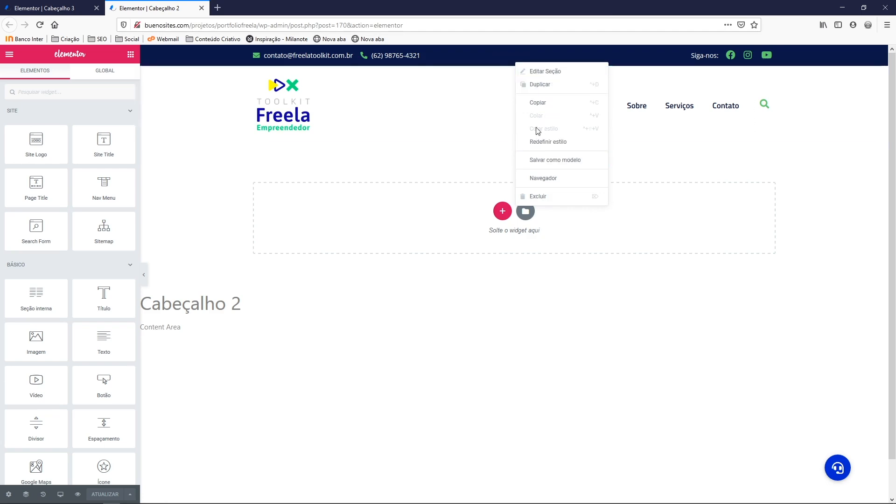
pyautogui.click(561, 166)
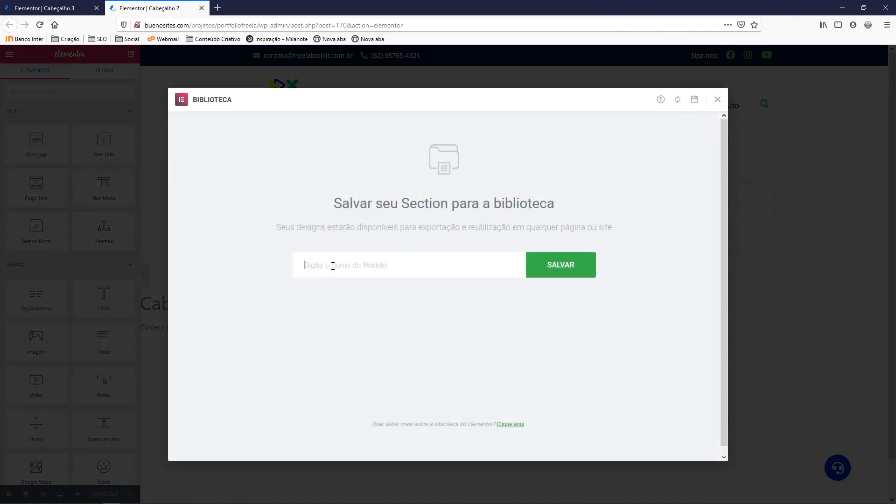
pyautogui.write('fai')
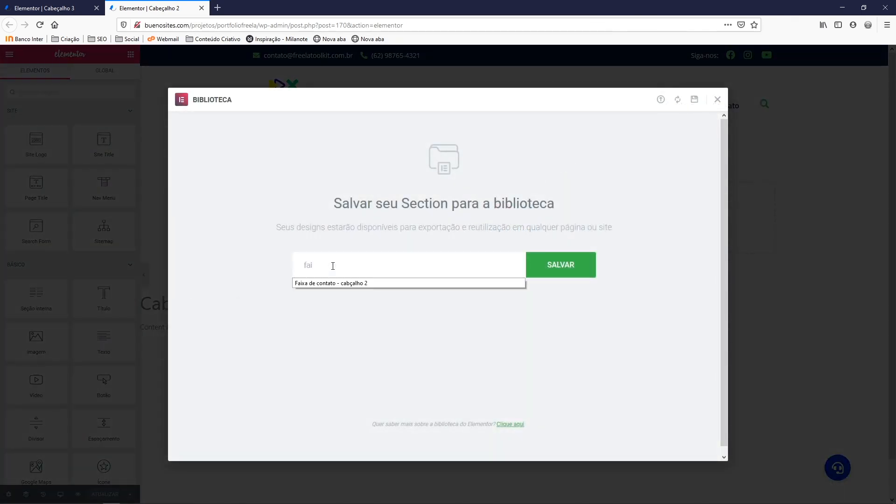
pyautogui.write('xa')
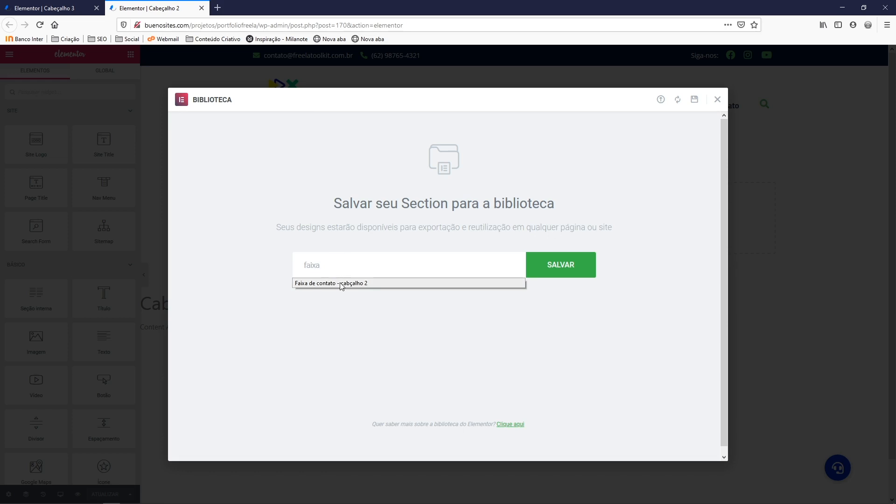
pyautogui.click(341, 283)
pyautogui.click(379, 265)
pyautogui.write('e contato - cabeçalho 2')
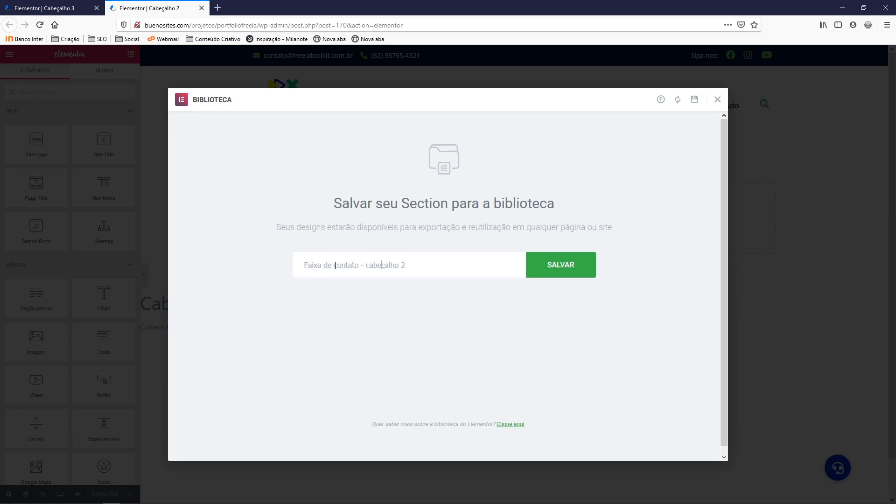
pyautogui.moveTo(335, 266)
pyautogui.mouseDown()
pyautogui.moveTo(354, 265)
pyautogui.moveTo(329, 266)
pyautogui.mouseUp()
pyautogui.write('o menu')
pyautogui.click(562, 274)
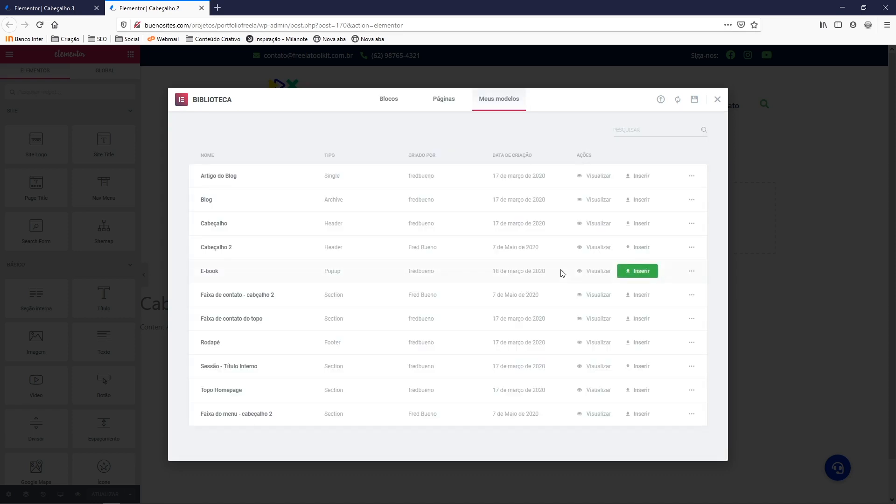
pyautogui.click(717, 100)
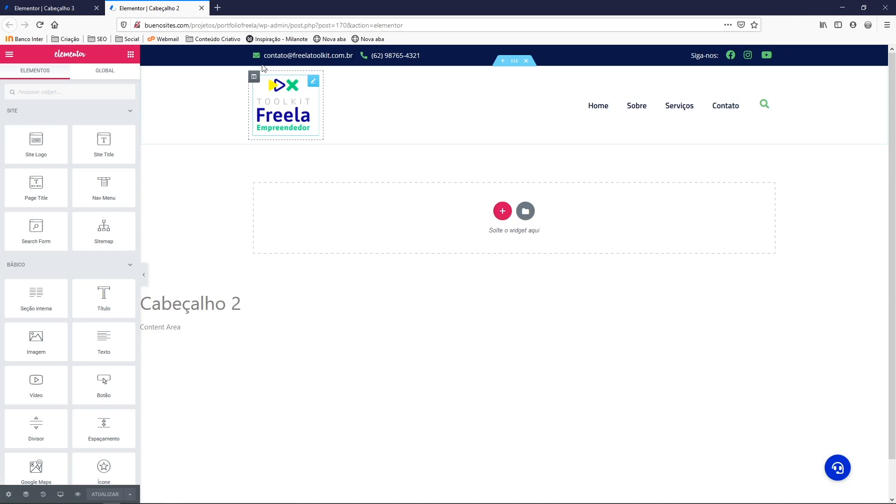
pyautogui.click(201, 8)
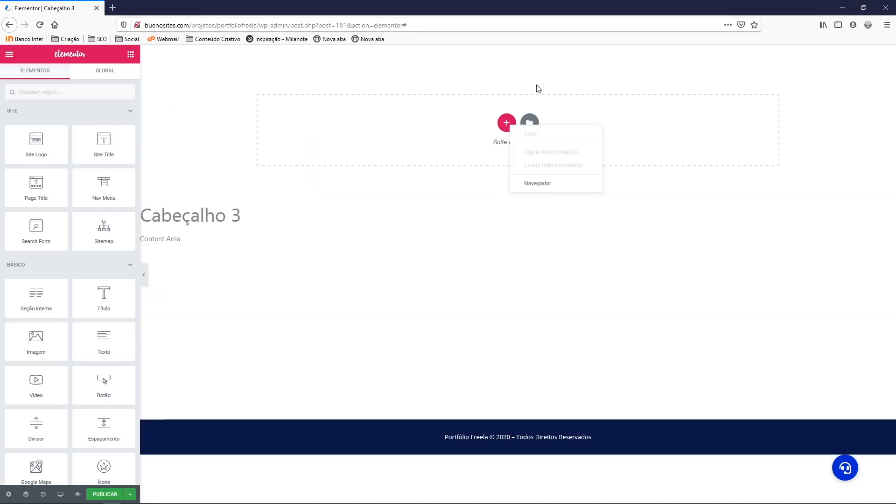
pyautogui.click(511, 118)
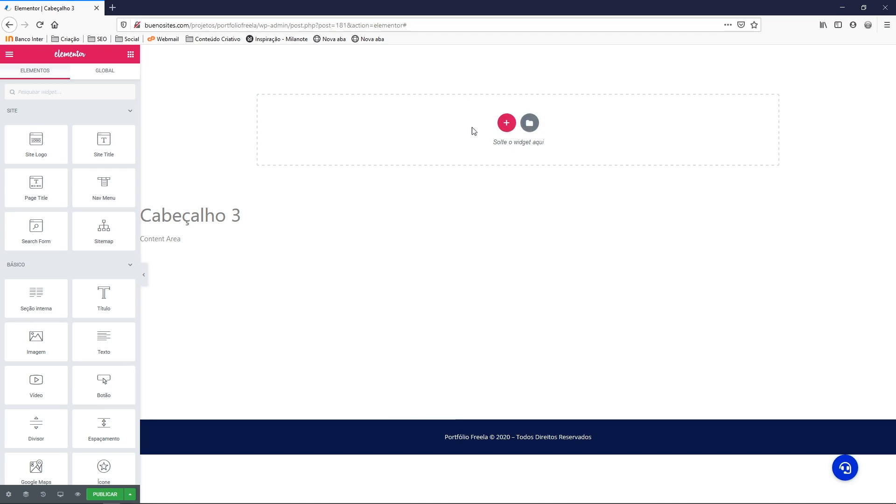
# Insert the saved 'Faixa de contato - cabçalho 2' template into Cabeçalho 3 without document settings
pyautogui.click(528, 124)
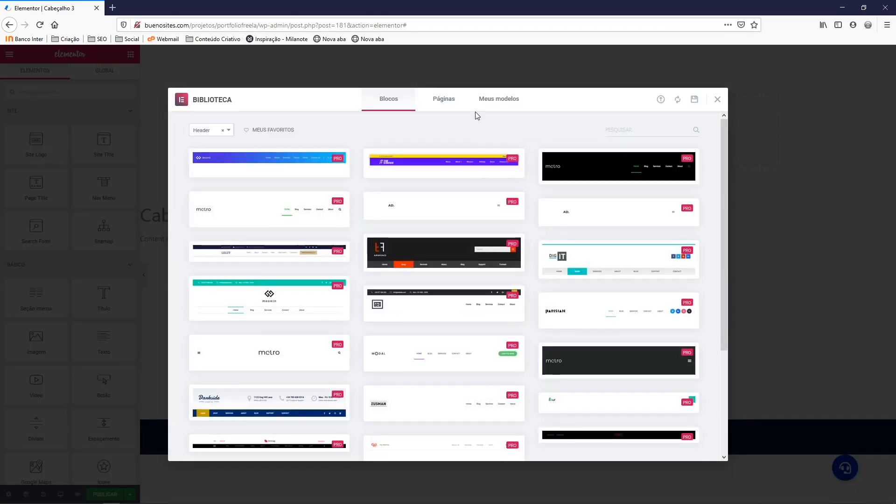
pyautogui.click(493, 104)
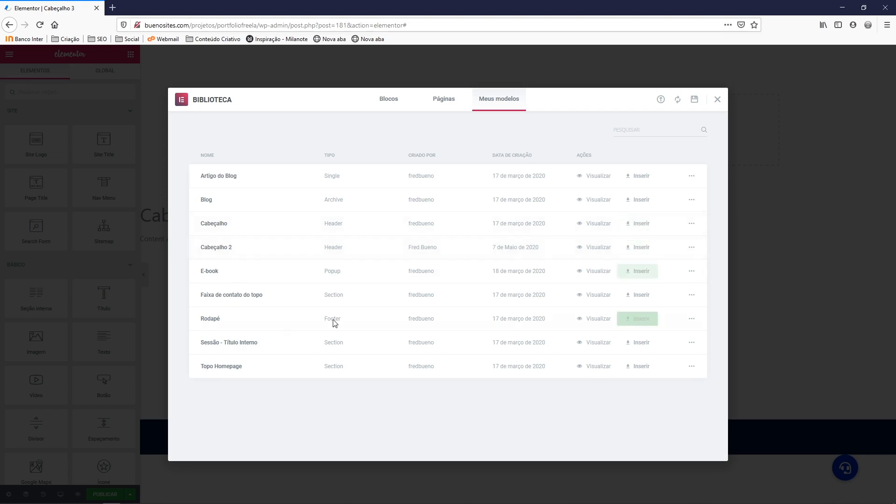
pyautogui.click(678, 101)
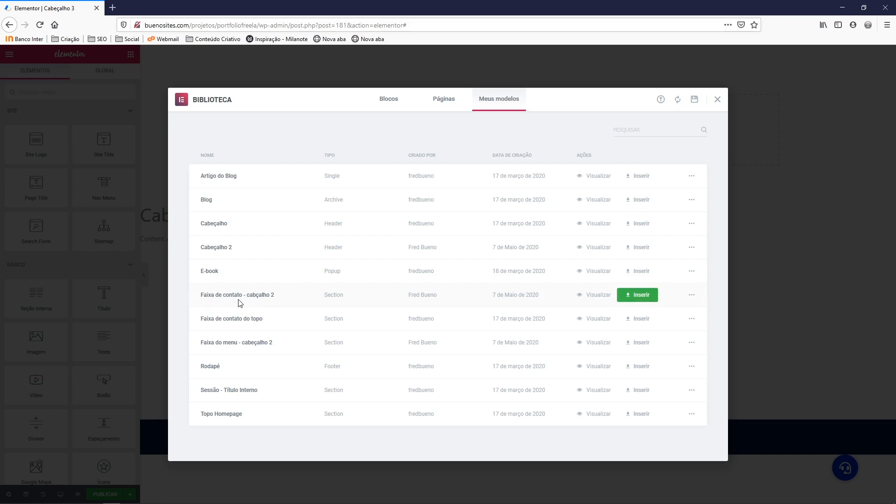
pyautogui.click(638, 298)
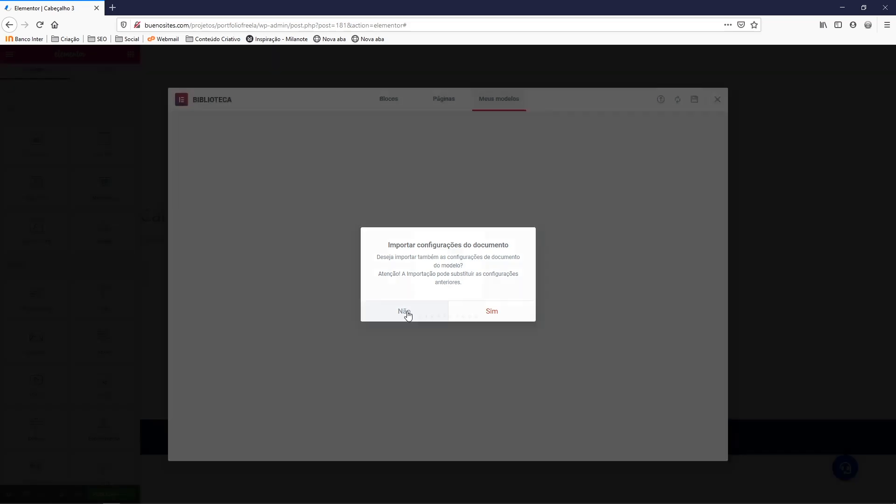
pyautogui.click(407, 315)
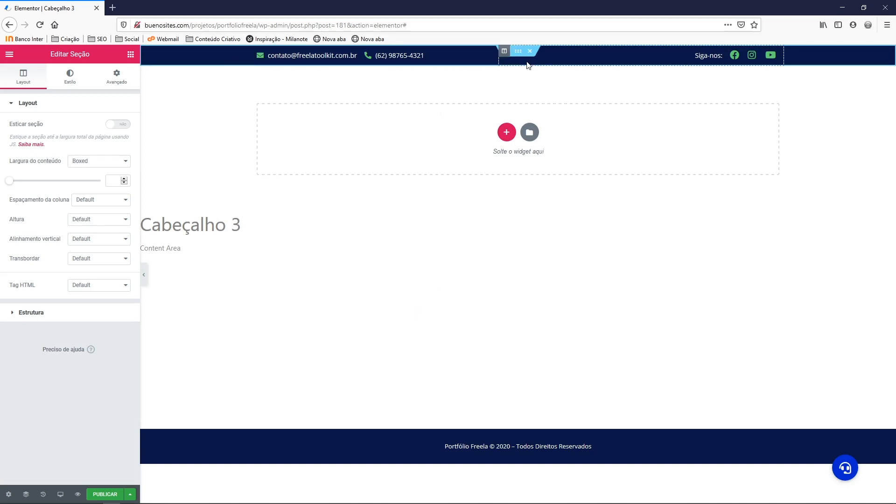
# Insert the 'Faixa do menu - cabçalho 2' template below the contact bar, declining document settings
pyautogui.click(529, 132)
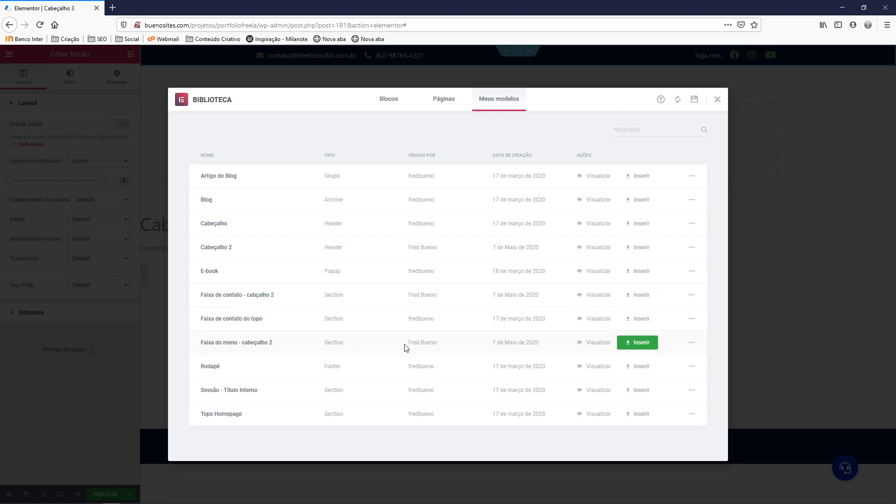
pyautogui.click(635, 344)
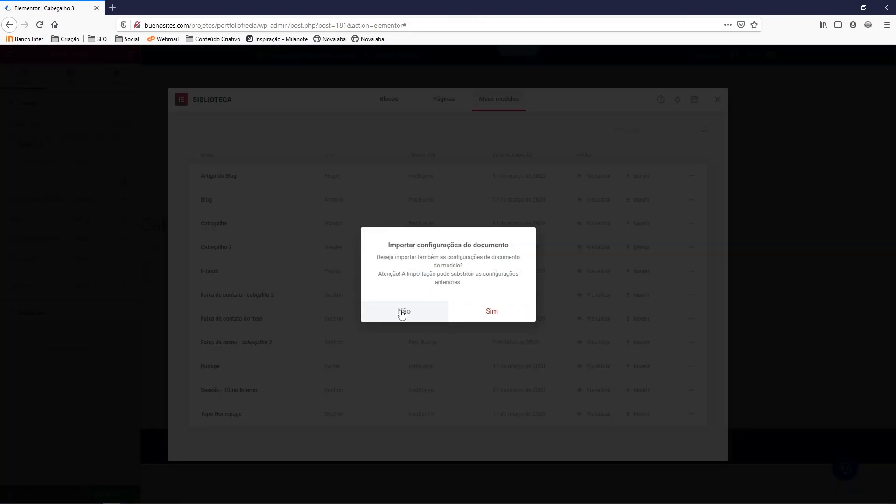
pyautogui.click(401, 311)
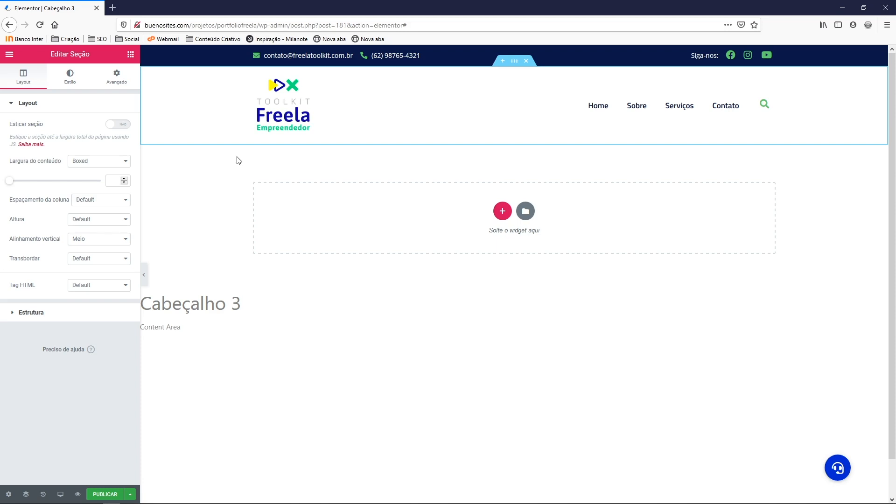
# Add a single-column section below the menu with a classic dark navy #0A1747 background
pyautogui.click(502, 211)
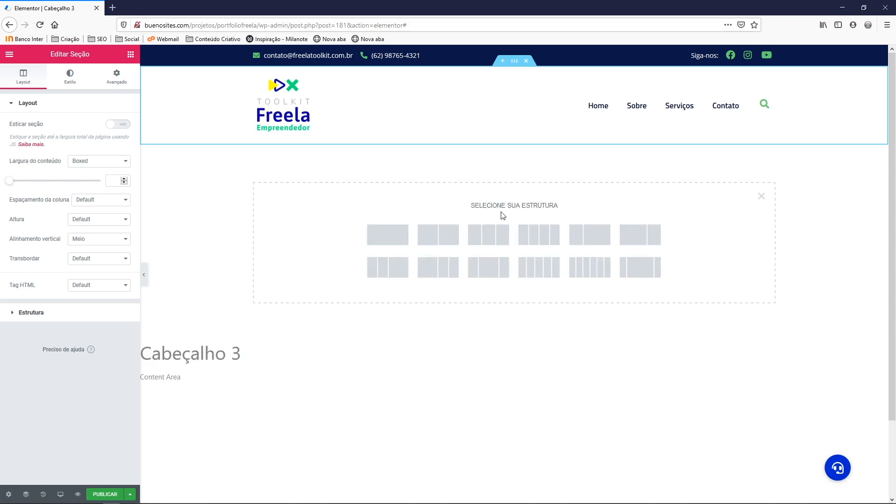
pyautogui.click(380, 235)
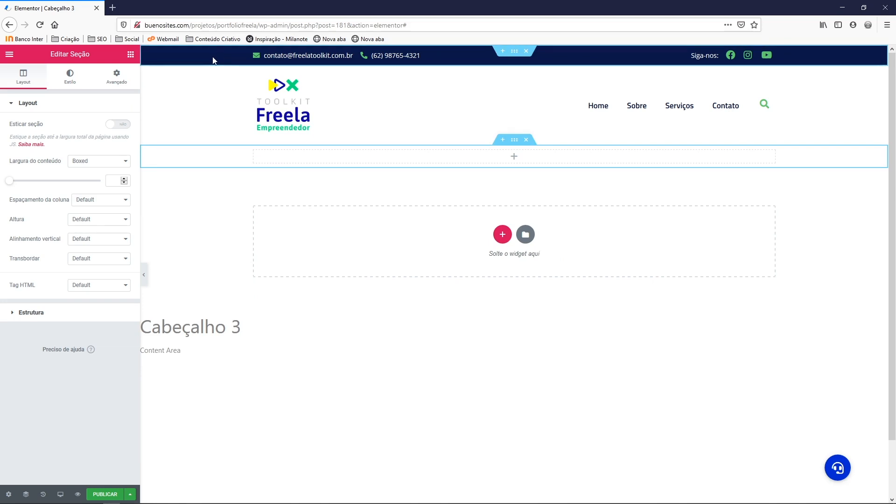
pyautogui.rightClick(216, 161)
pyautogui.click(237, 167)
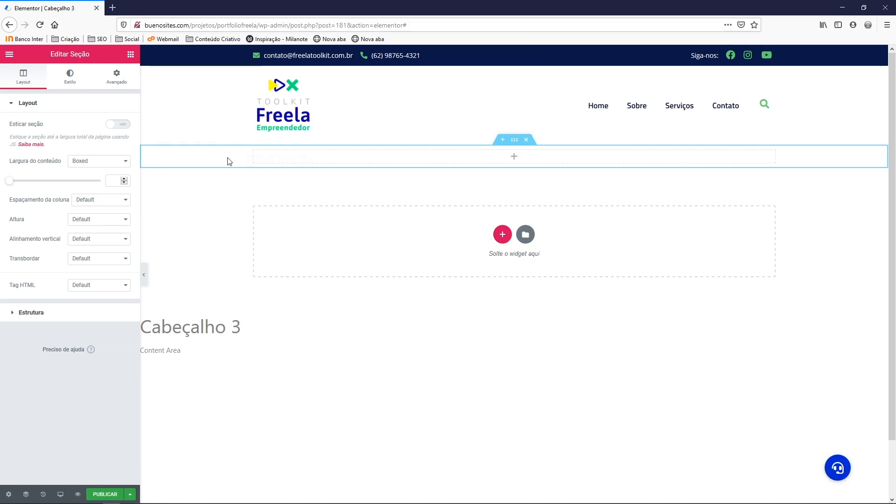
pyautogui.click(70, 84)
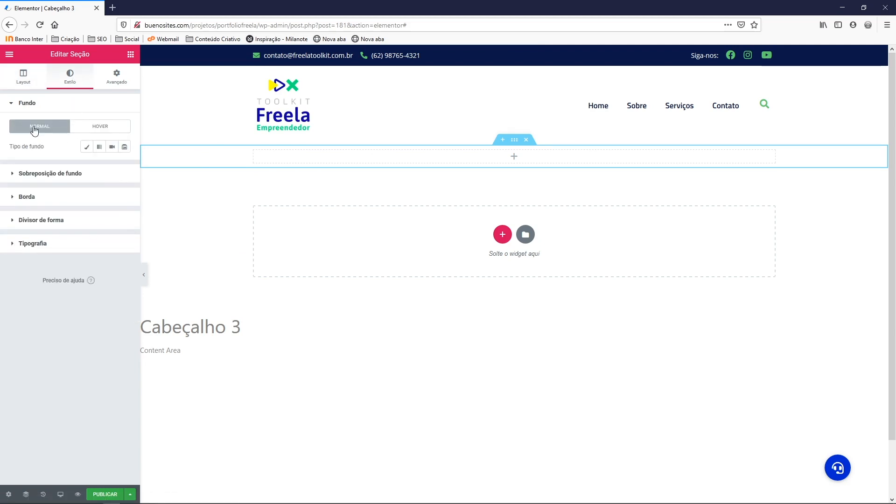
pyautogui.click(86, 147)
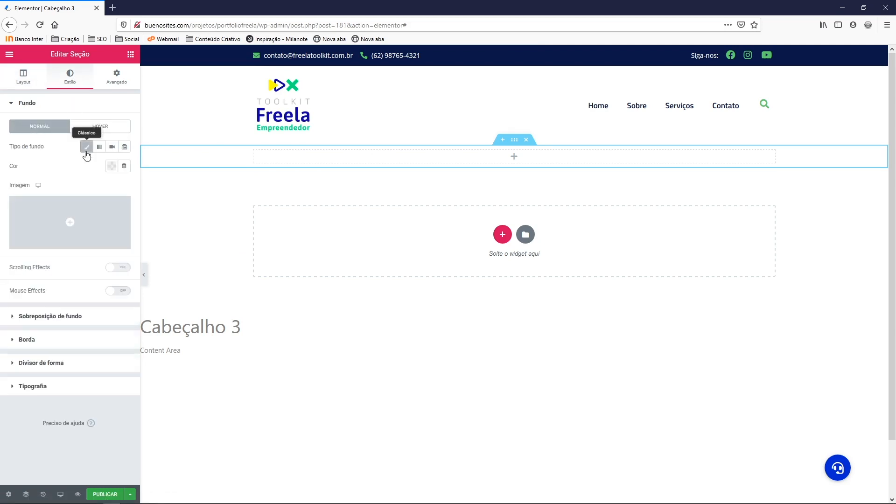
pyautogui.click(111, 166)
pyautogui.click(116, 200)
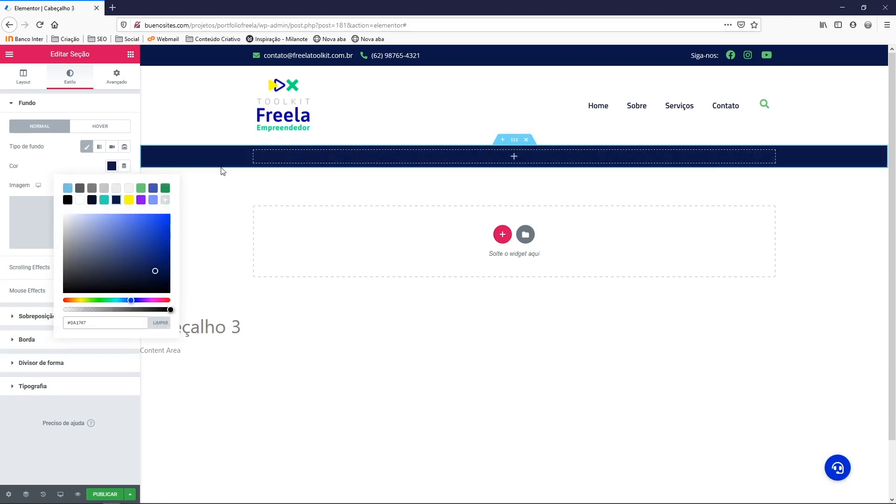
pyautogui.click(131, 56)
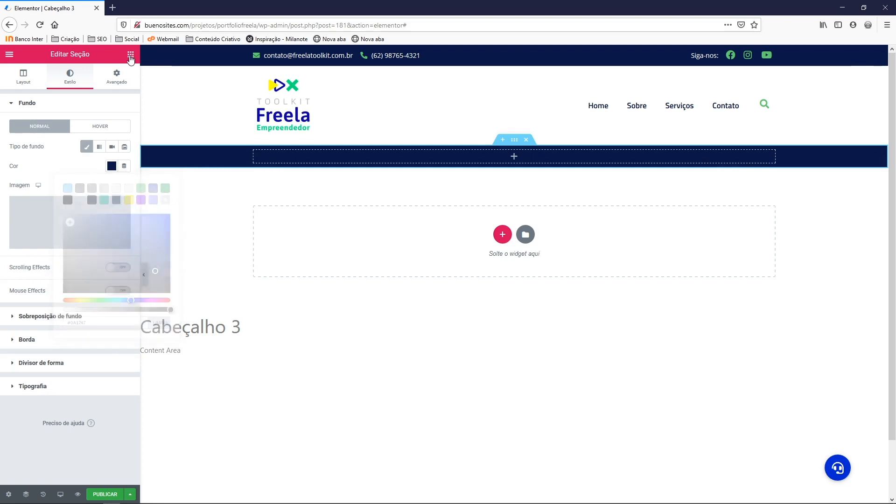
pyautogui.click(131, 56)
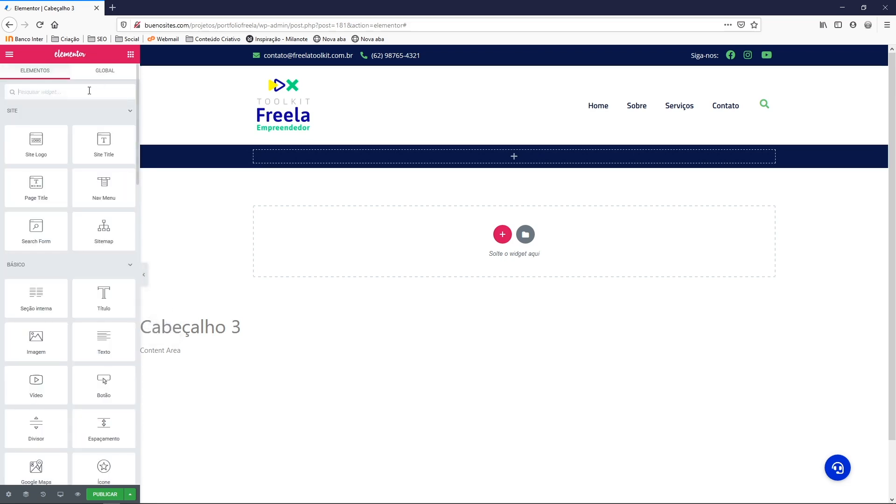
# Place a Nav Menu in the new navy section and set its Pointer to None
pyautogui.write('nav')
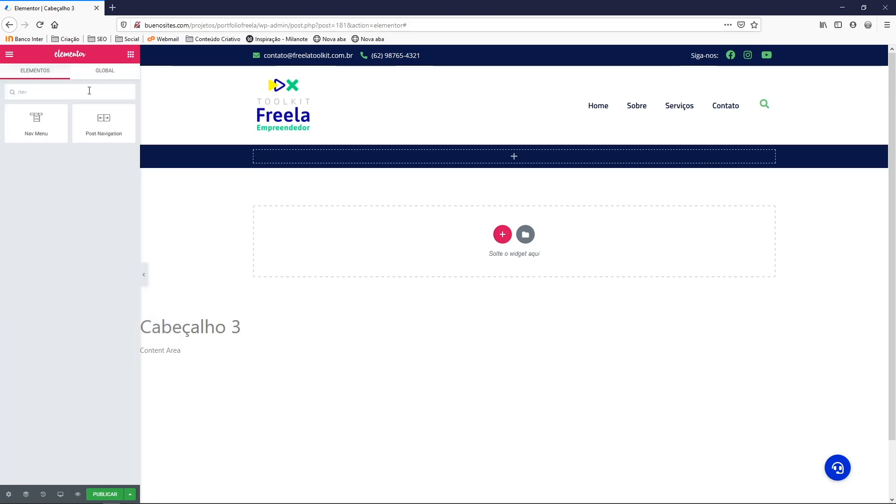
pyautogui.moveTo(35, 120); pyautogui.dragTo(289, 157)
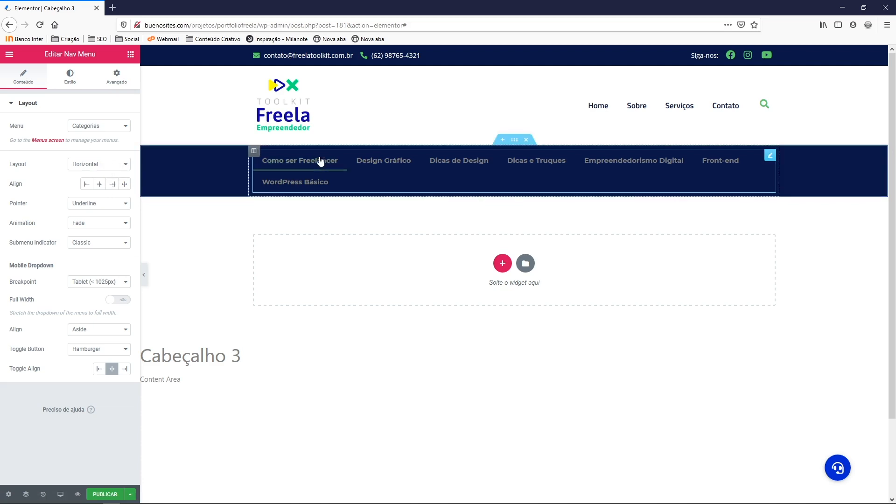
pyautogui.click(102, 204)
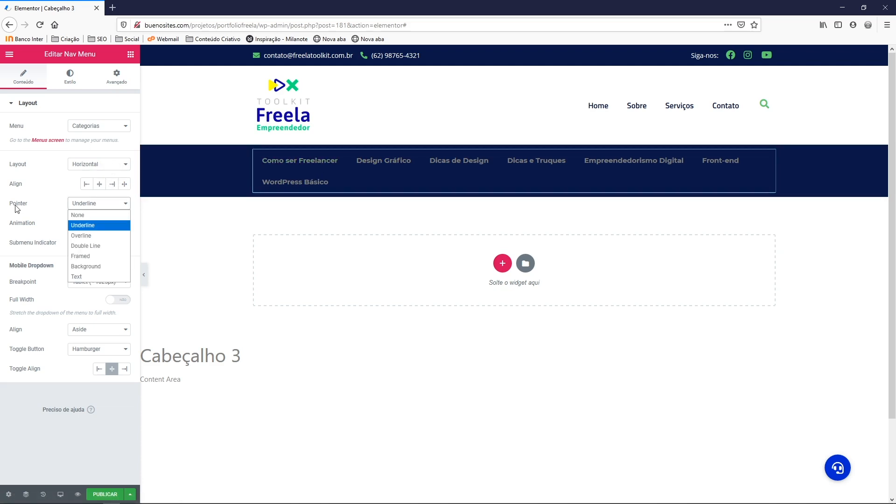
pyautogui.click(78, 215)
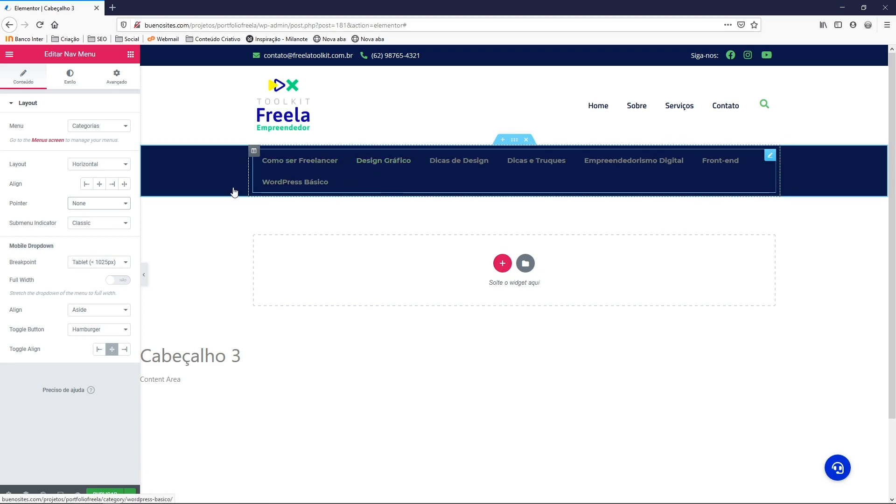
pyautogui.click(70, 85)
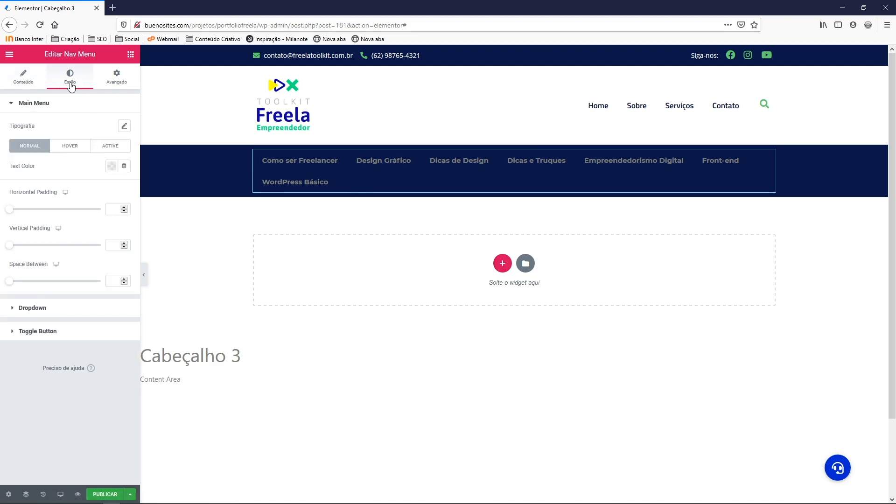
# Style the menu in Titillium Web, 18 px, weight 600, with horizontal padding 13
pyautogui.click(125, 127)
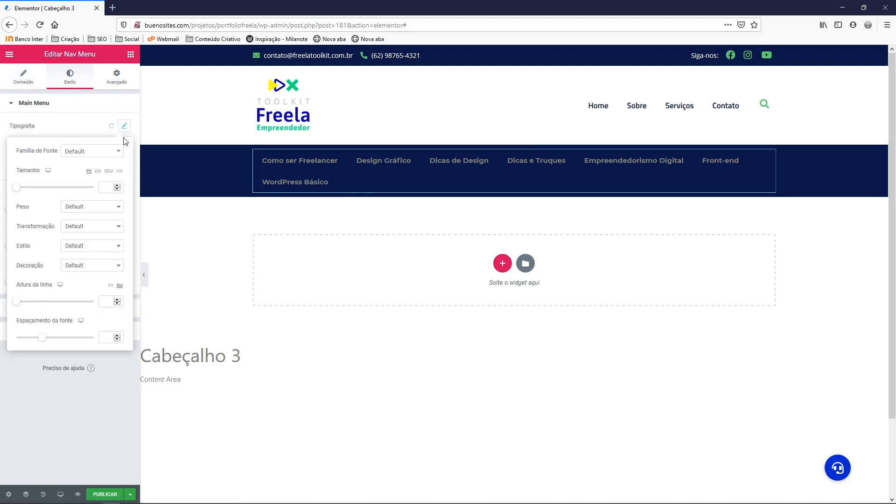
pyautogui.click(91, 153)
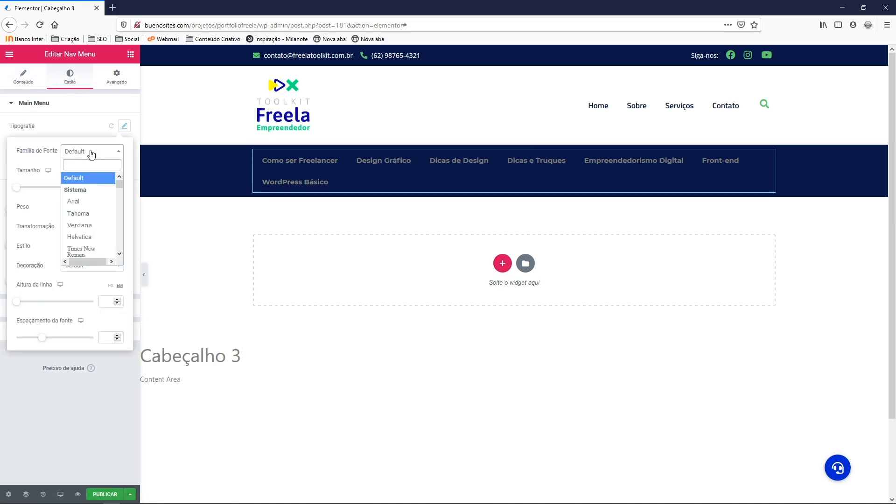
pyautogui.write('titi')
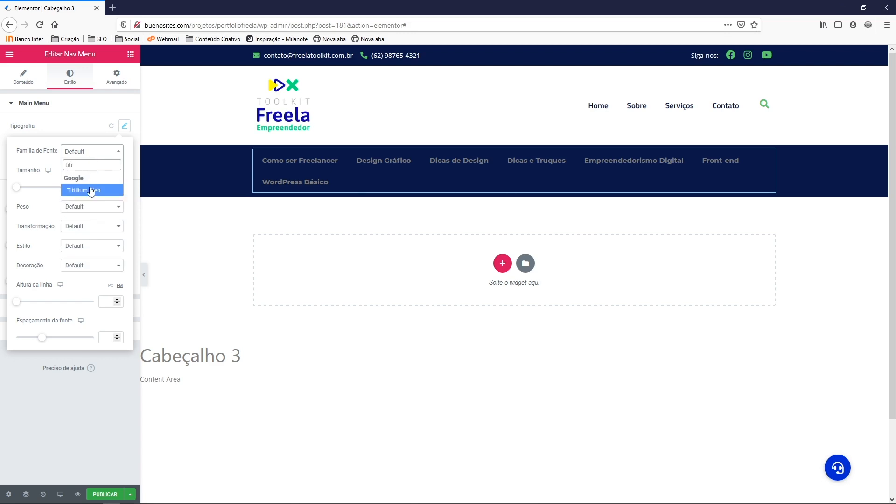
pyautogui.click(91, 191)
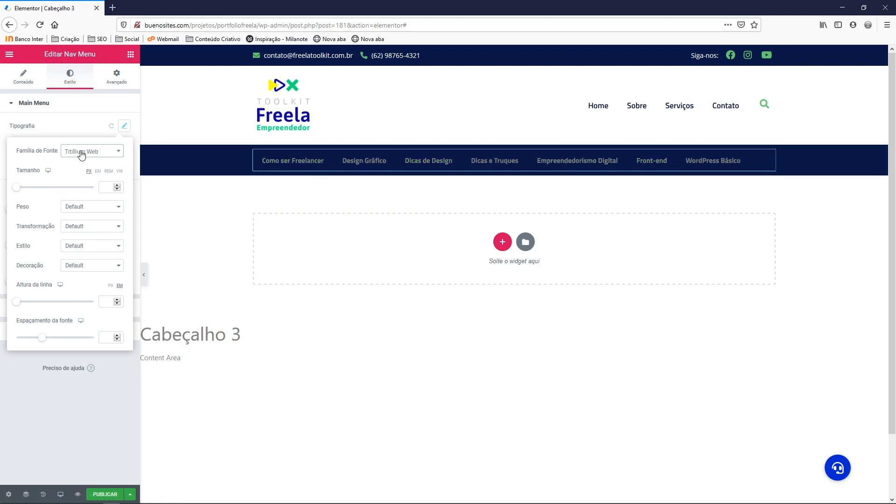
pyautogui.click(116, 185)
pyautogui.click(108, 188)
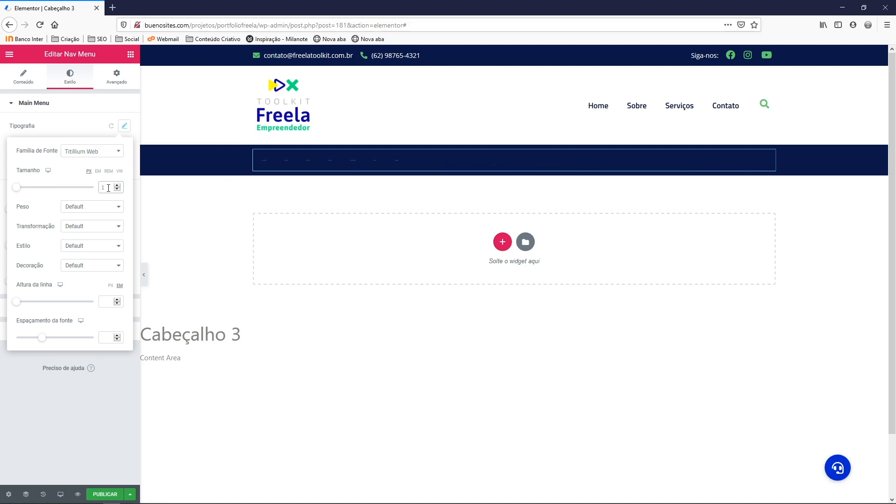
pyautogui.write('8')
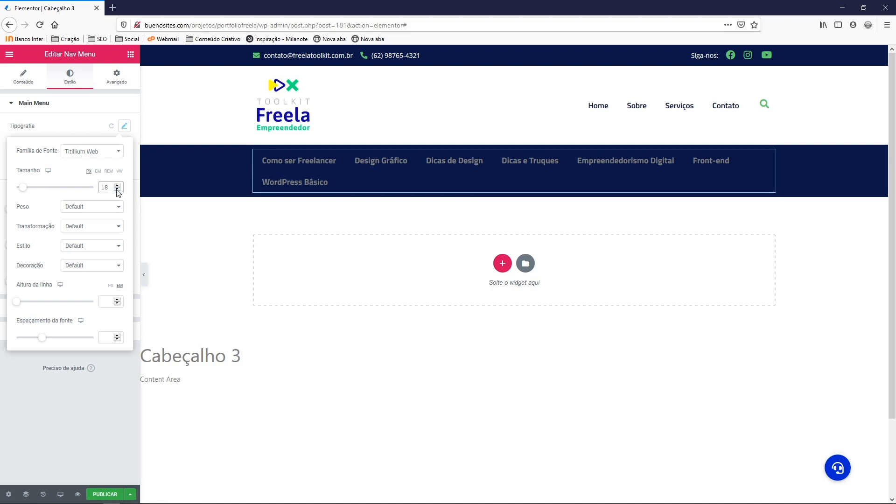
pyautogui.click(74, 206)
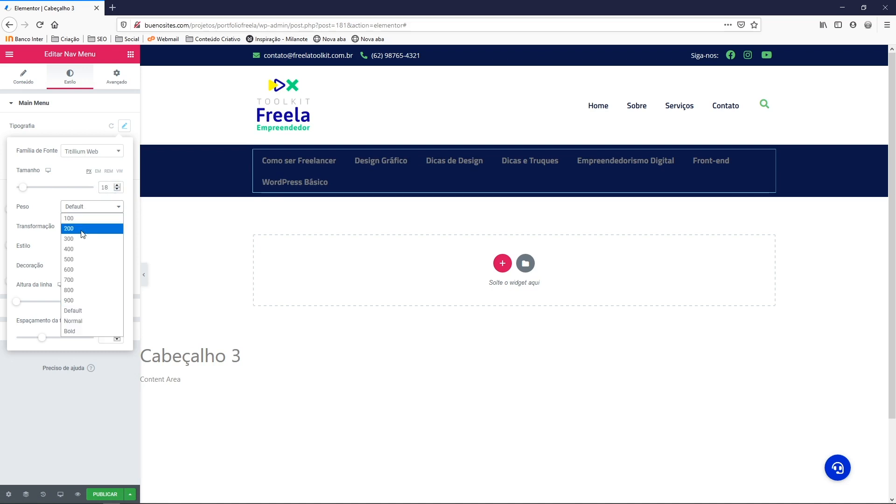
pyautogui.click(78, 275)
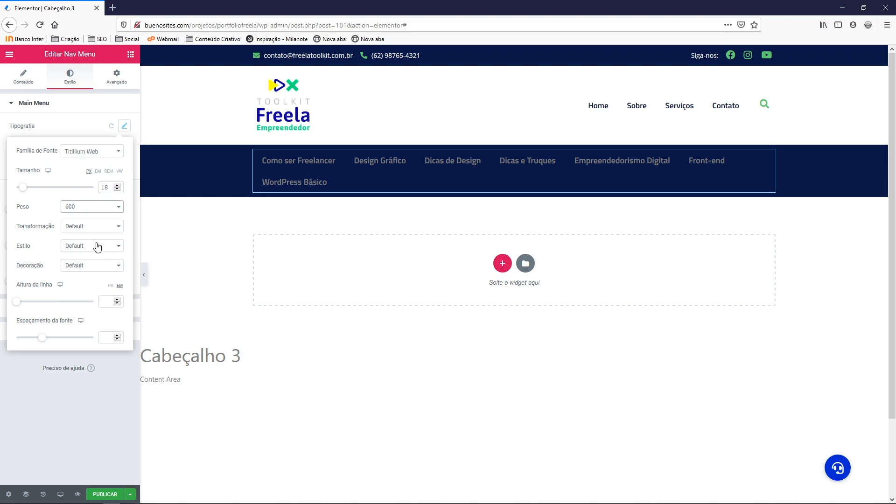
pyautogui.click(125, 129)
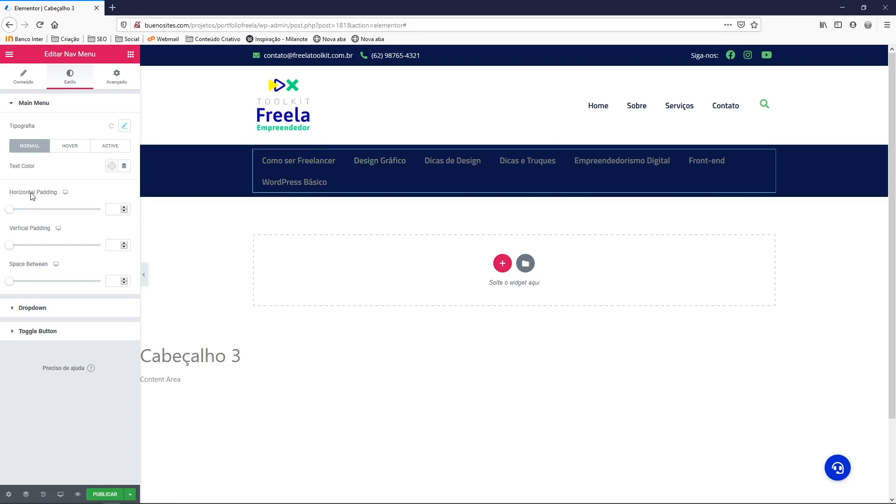
pyautogui.moveTo(9, 213); pyautogui.dragTo(32, 213)
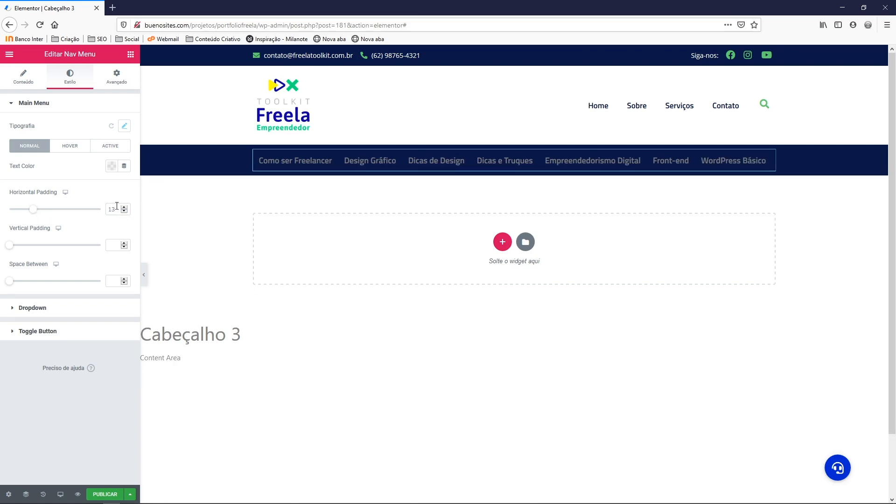
# Set the menu's normal text colour to the green preset
pyautogui.click(126, 127)
pyautogui.click(128, 109)
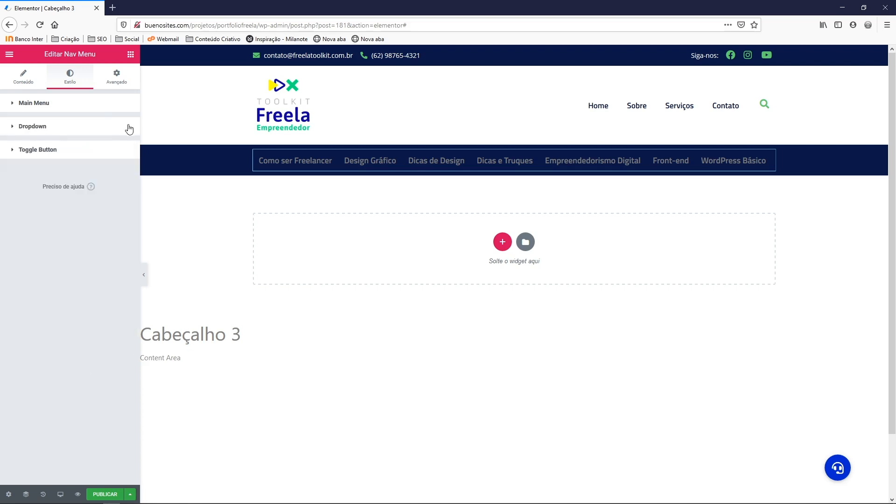
pyautogui.click(128, 126)
pyautogui.click(25, 104)
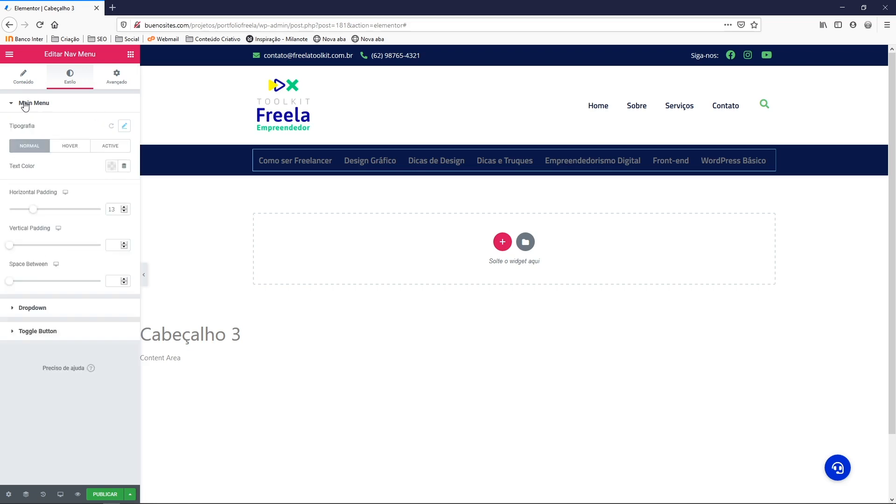
pyautogui.click(111, 166)
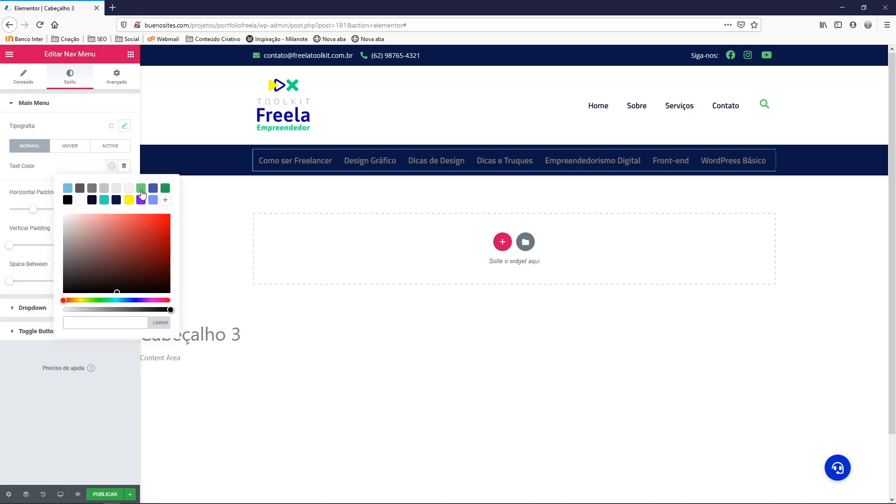
pyautogui.click(141, 190)
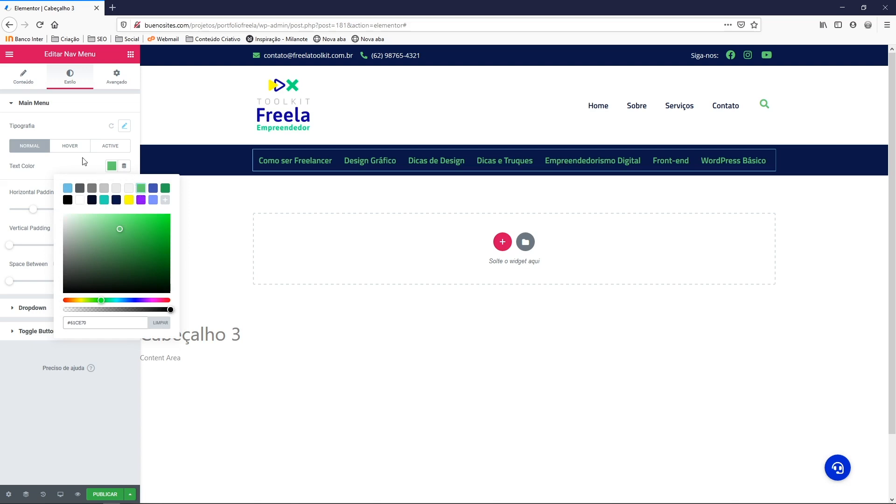
# Make the menu text white on hover and for the active item
pyautogui.click(71, 147)
pyautogui.click(111, 166)
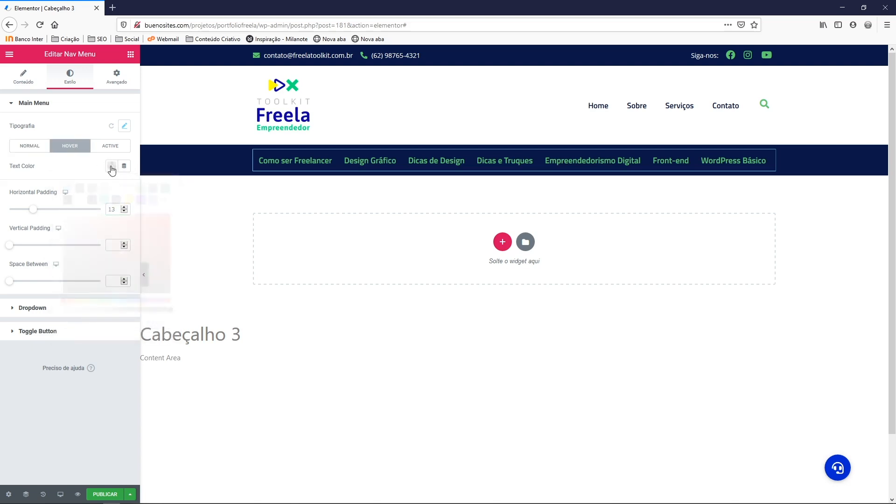
pyautogui.click(80, 201)
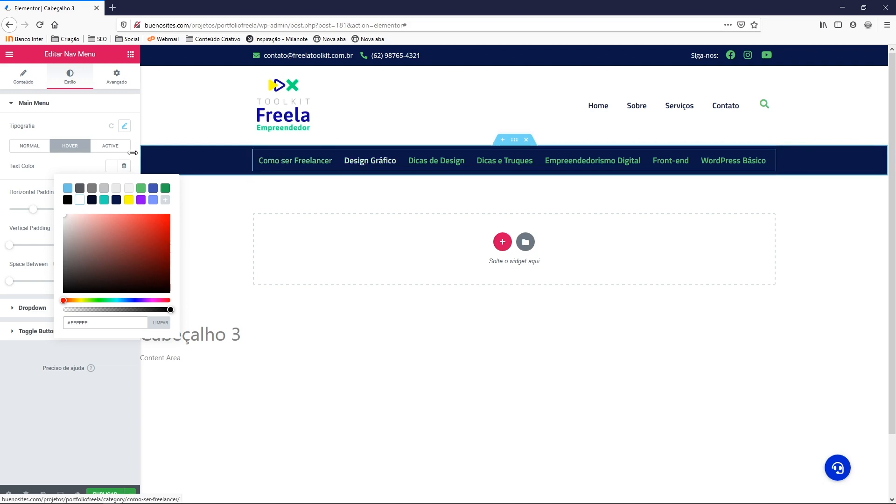
pyautogui.click(110, 146)
pyautogui.click(111, 167)
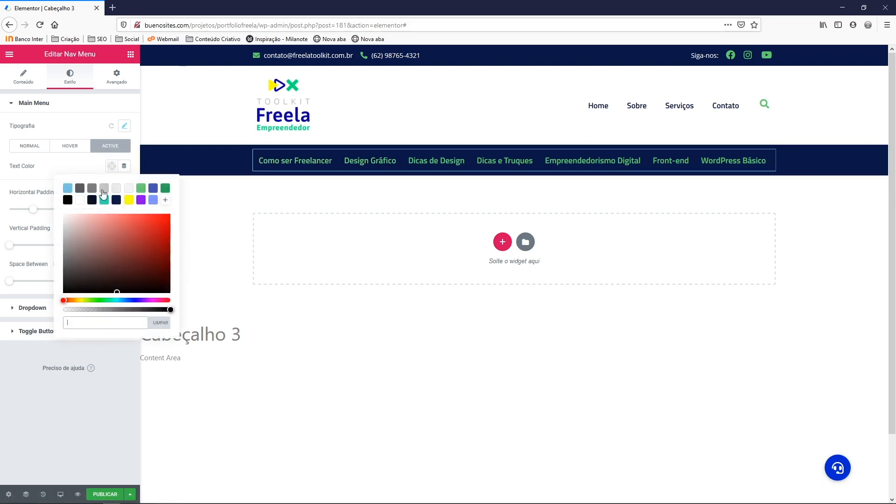
pyautogui.click(80, 200)
pyautogui.click(86, 167)
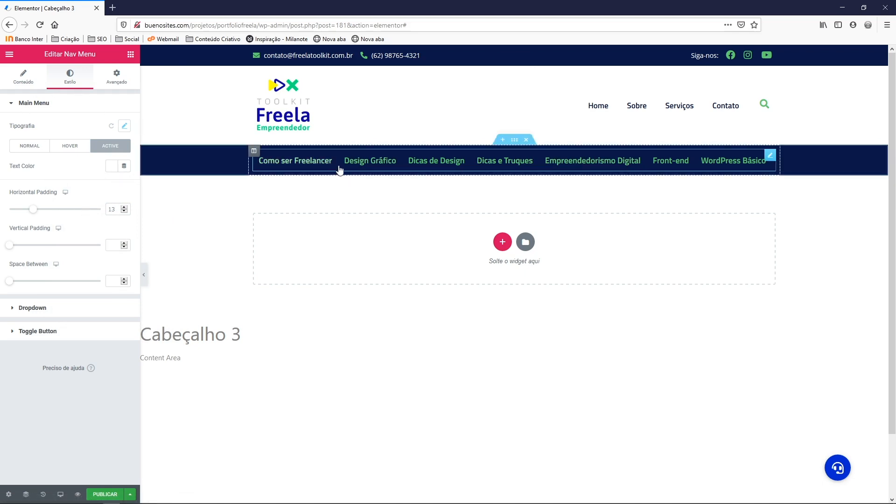
# Confirm the menu layout stays Horizontal
pyautogui.click(25, 83)
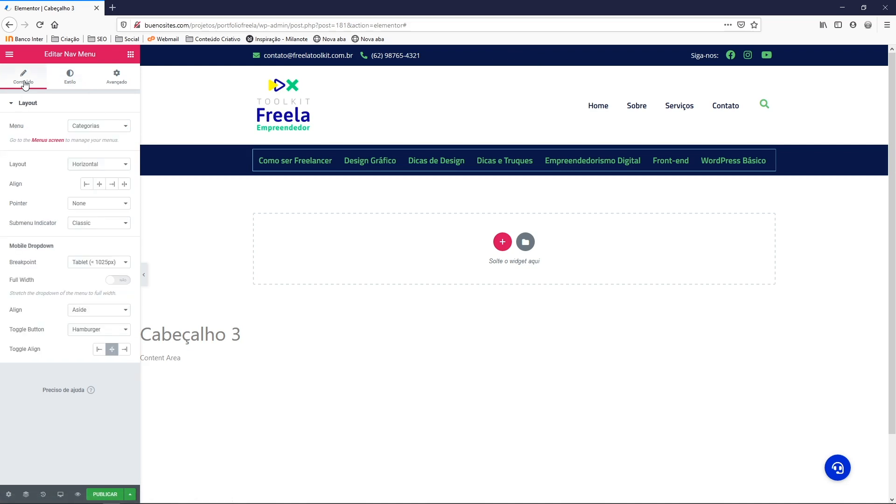
pyautogui.click(83, 164)
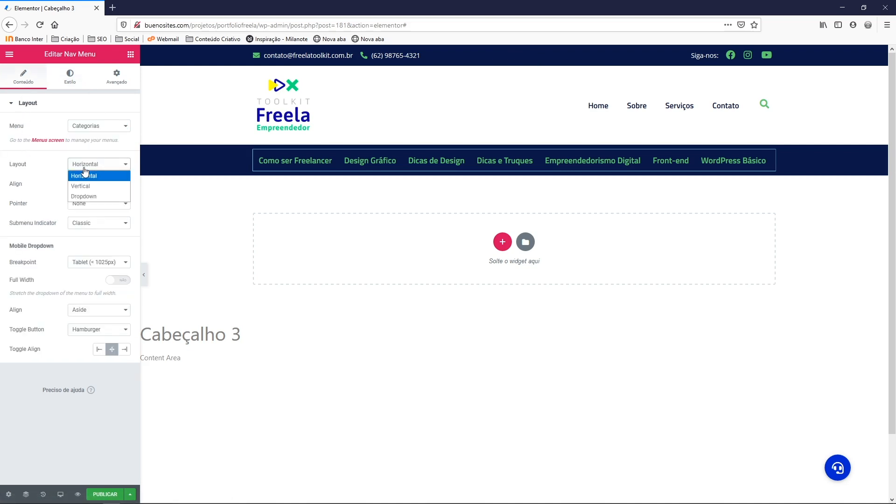
pyautogui.click(42, 167)
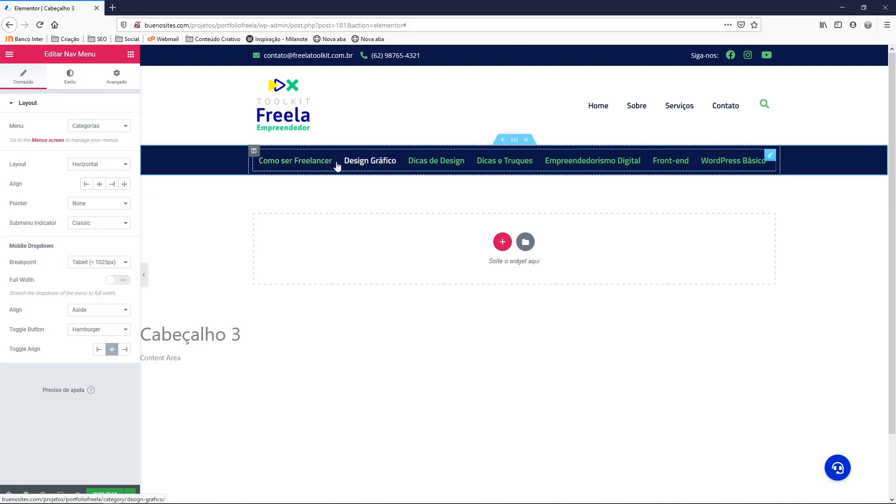
pyautogui.click(68, 84)
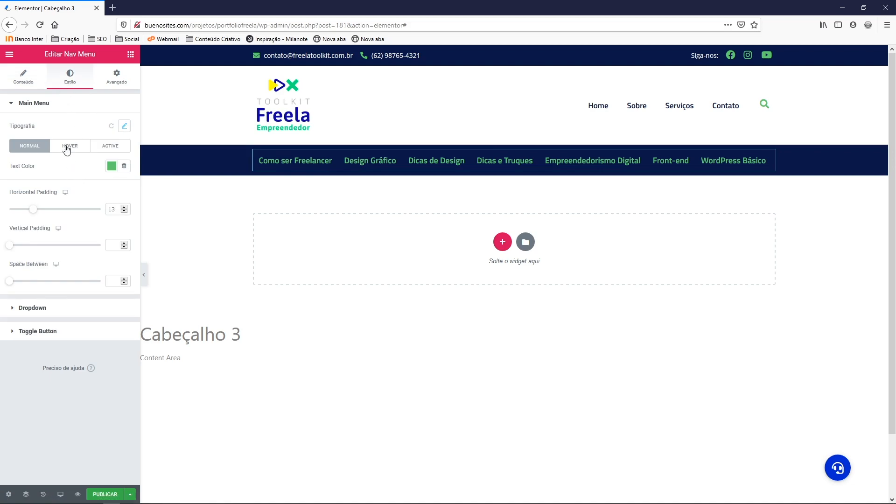
# Reduce the menu font size from 18 to 15
pyautogui.click(123, 126)
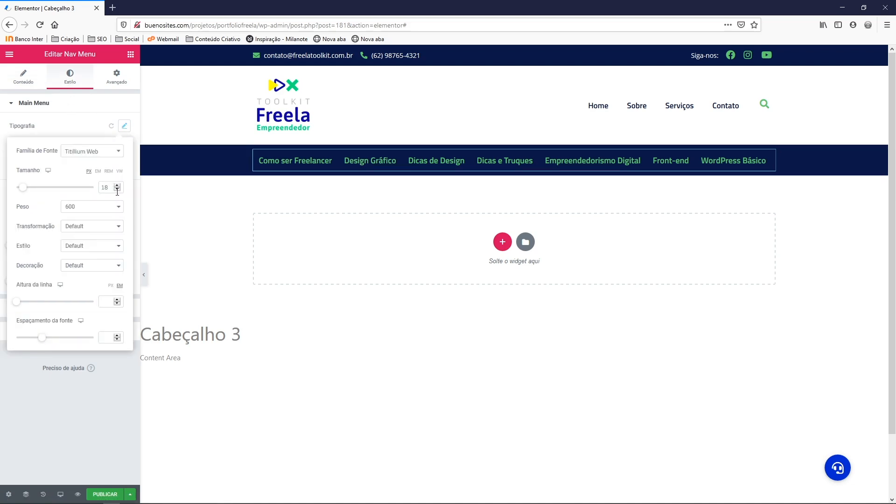
pyautogui.click(118, 190)
pyautogui.click(117, 189)
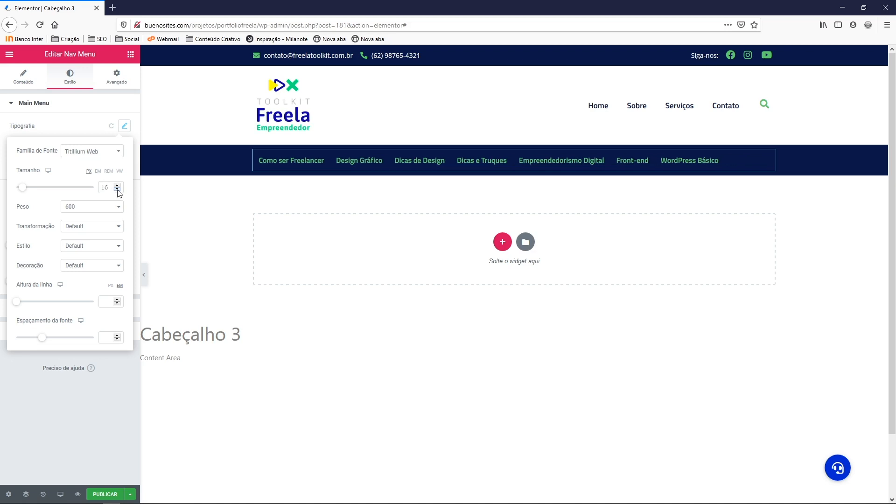
pyautogui.click(118, 190)
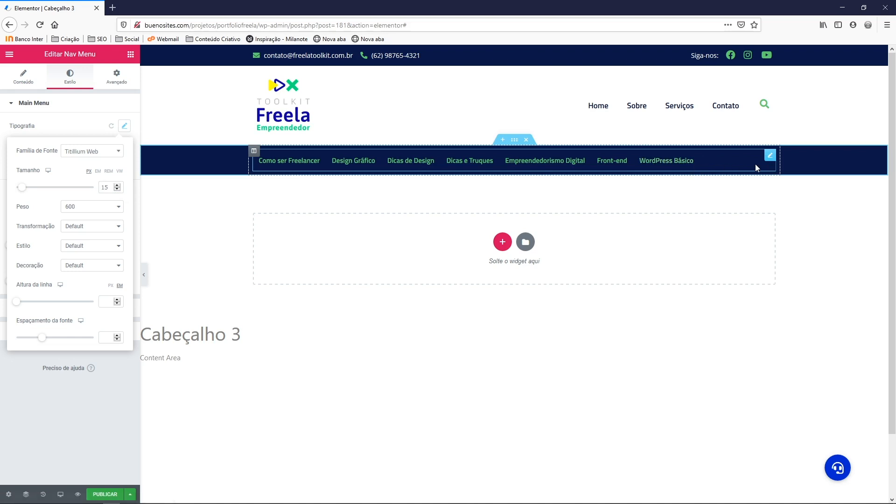
pyautogui.click(124, 126)
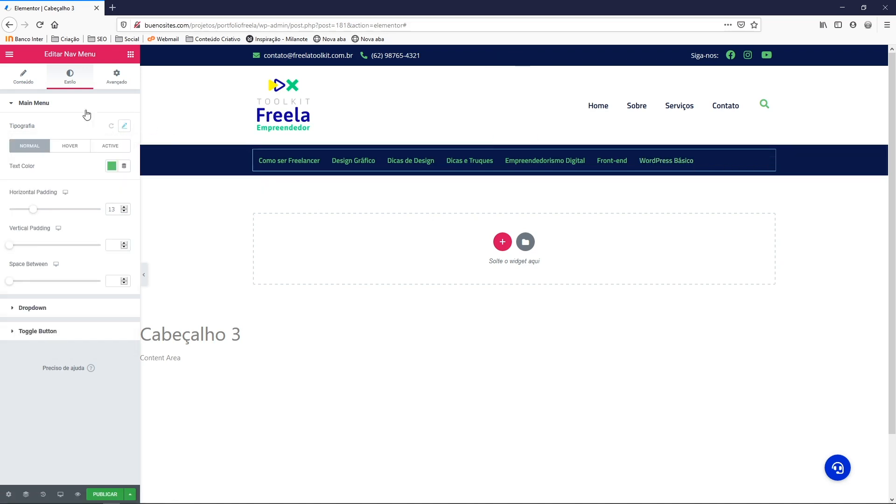
# Try Left, Center and Right alignment, then set the menu Align to Justify
pyautogui.click(26, 87)
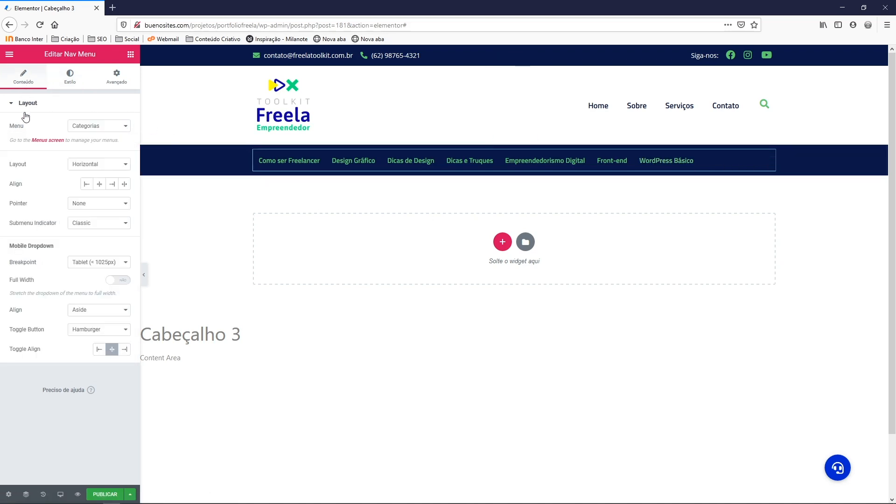
pyautogui.click(125, 186)
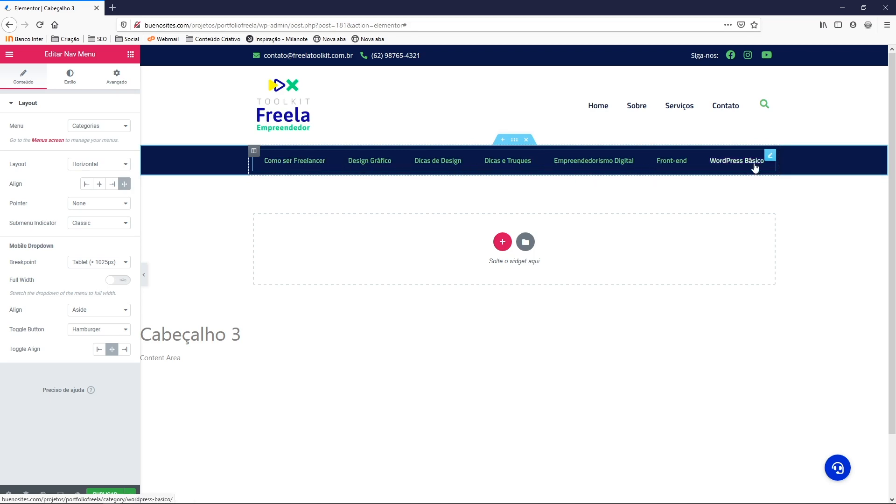
pyautogui.click(85, 185)
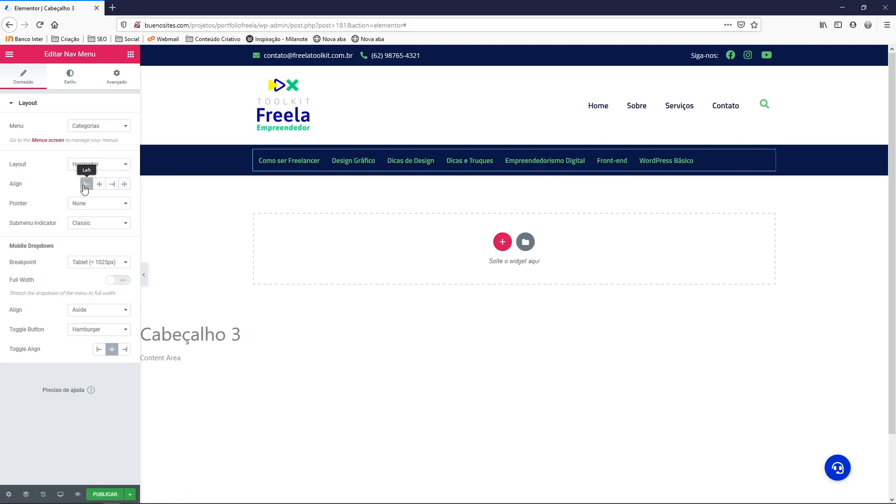
pyautogui.click(99, 184)
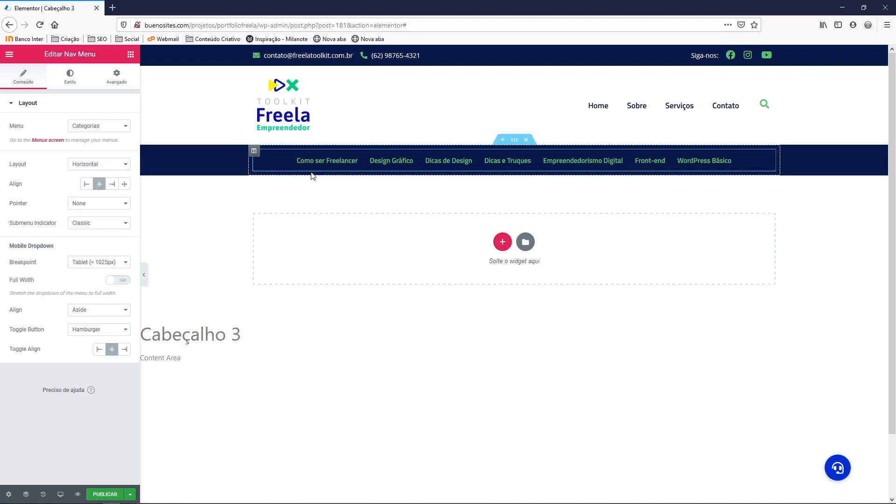
pyautogui.click(116, 185)
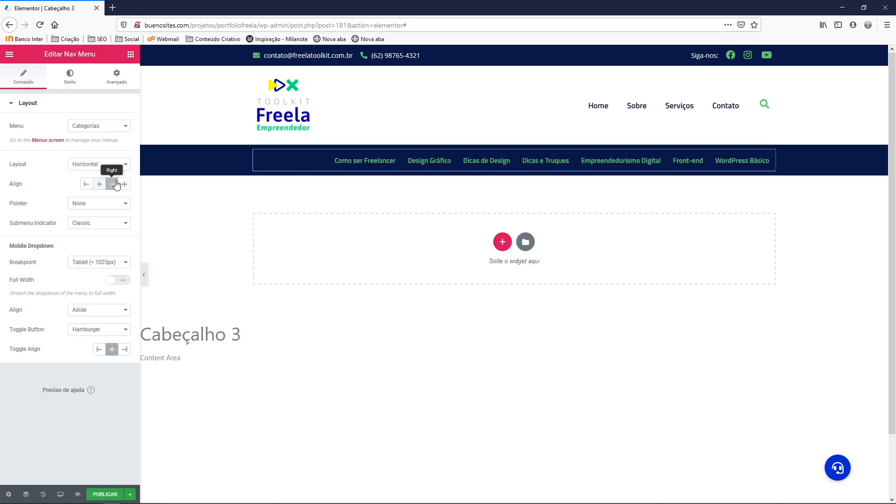
pyautogui.click(123, 185)
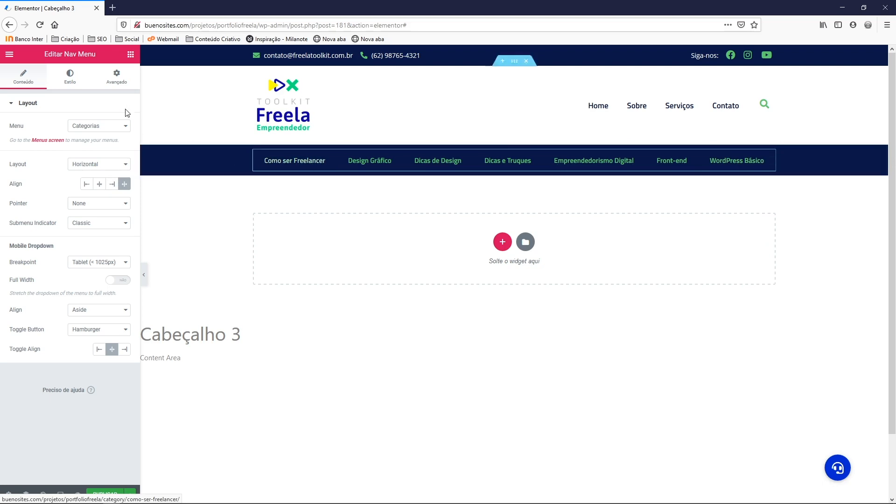
# Raise the Categorias menu font size from 15 back to 18 px
pyautogui.click(70, 86)
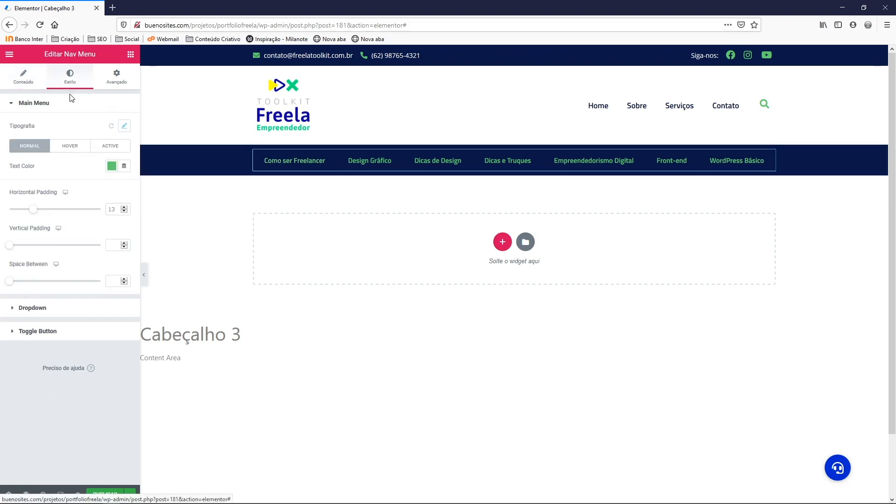
pyautogui.click(124, 127)
pyautogui.click(117, 185)
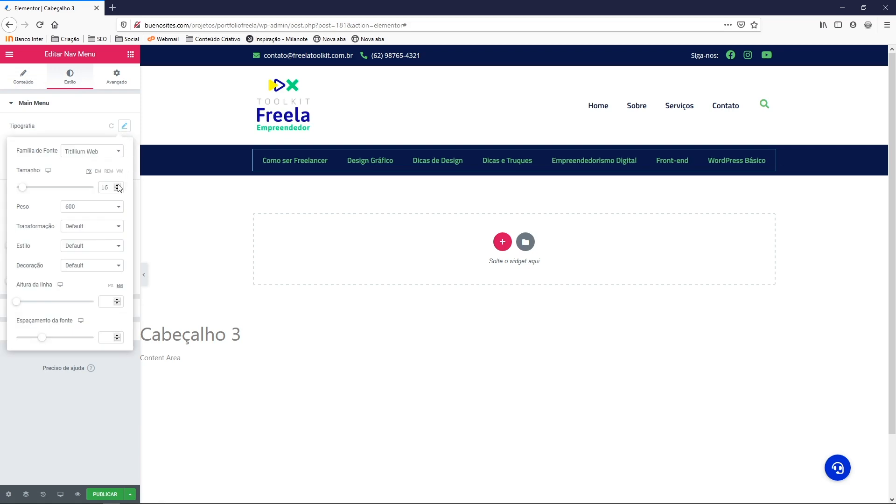
pyautogui.click(118, 185)
pyautogui.click(117, 185)
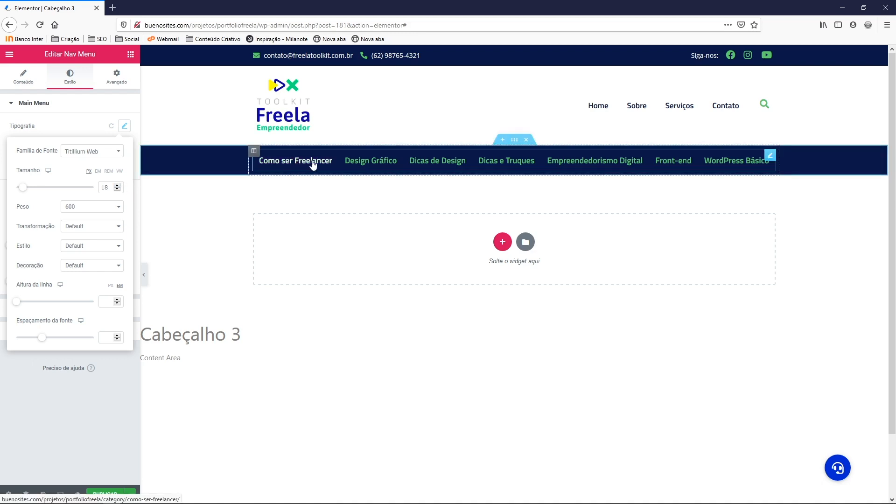
# Give the top contact bar section a light grey #C1C2C5 background
pyautogui.rightClick(219, 61)
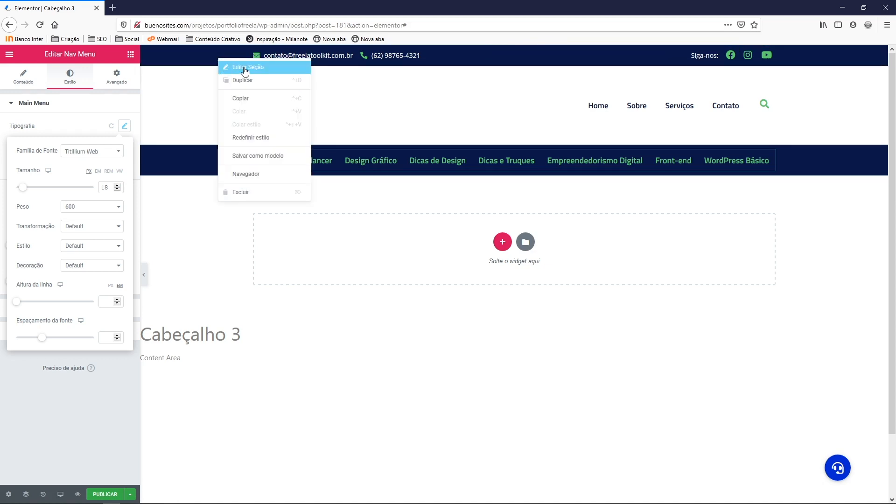
pyautogui.click(245, 68)
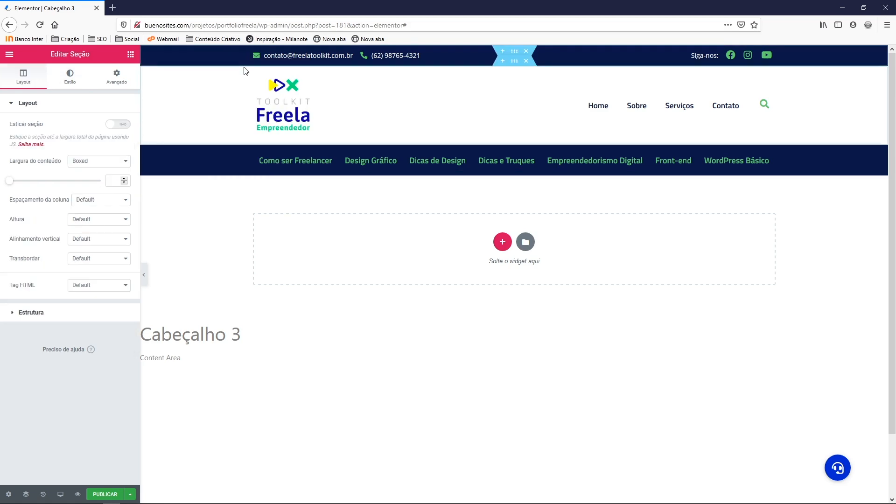
pyautogui.click(73, 77)
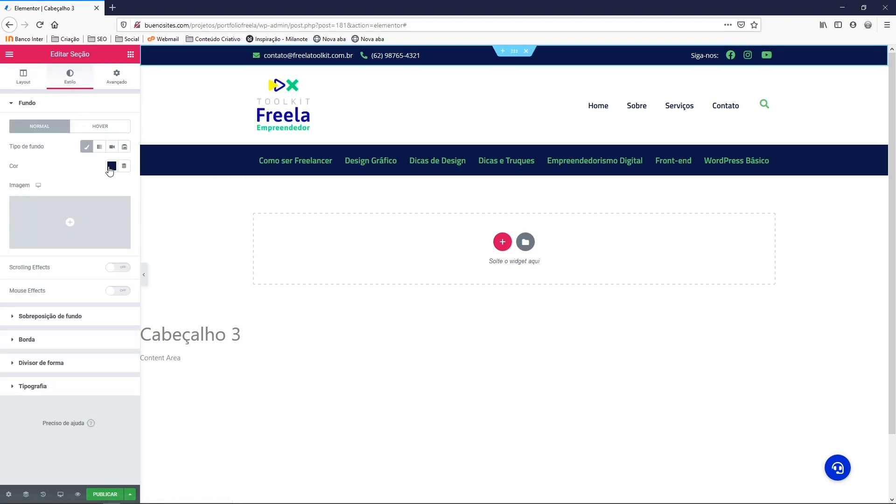
pyautogui.click(112, 167)
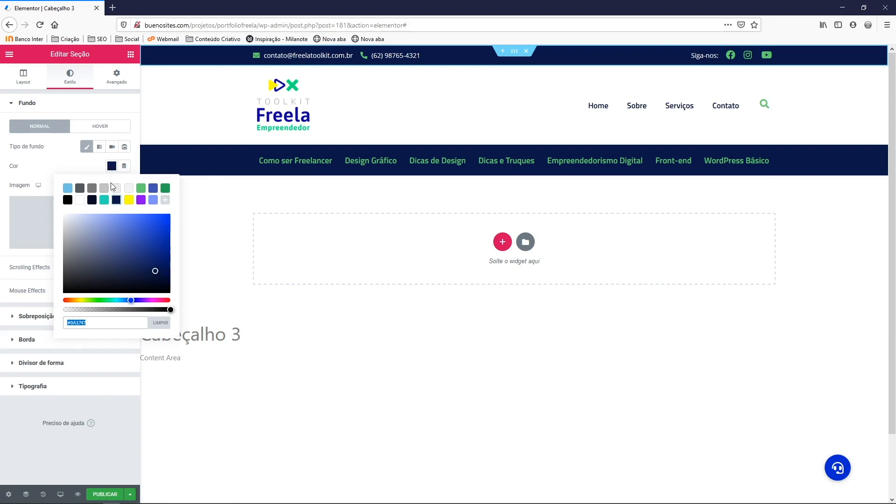
pyautogui.click(105, 189)
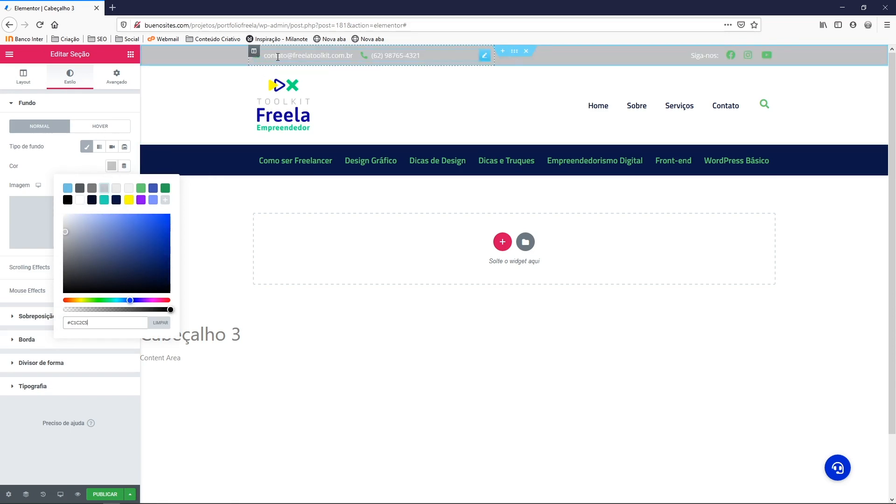
# Colour the email and phone icons dark navy #0A1747
pyautogui.rightClick(322, 58)
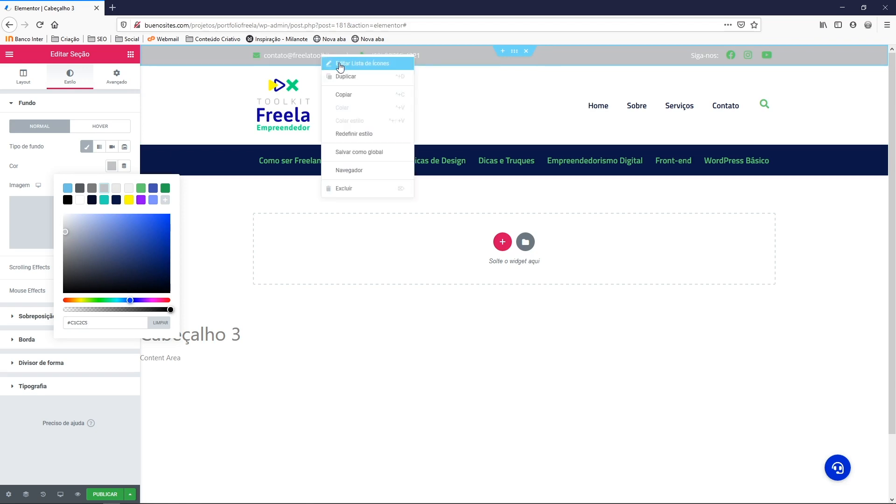
pyautogui.click(341, 65)
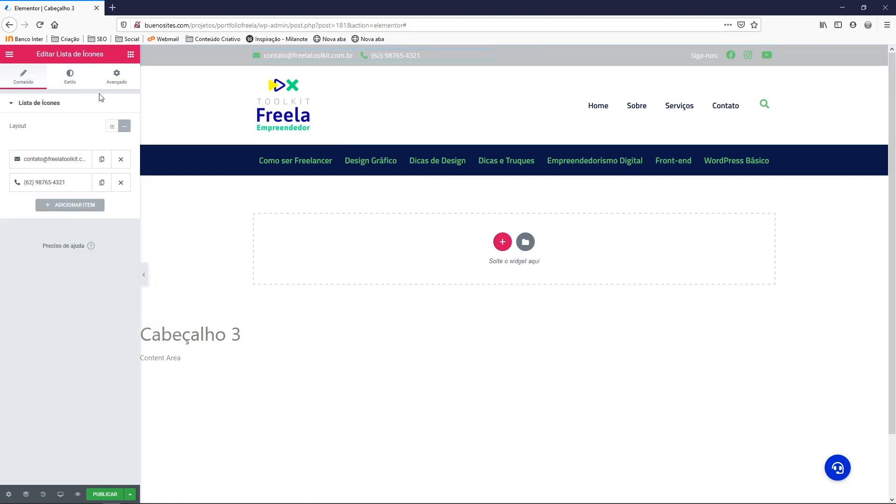
pyautogui.click(71, 79)
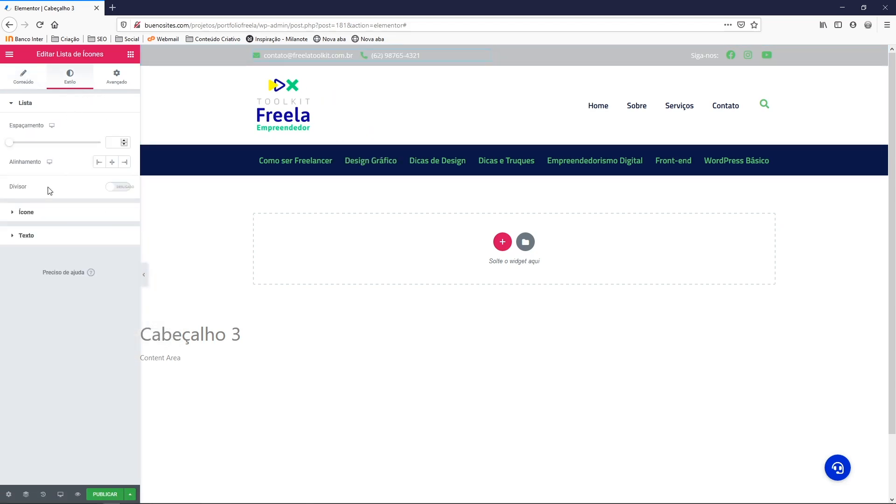
pyautogui.click(31, 214)
pyautogui.click(112, 149)
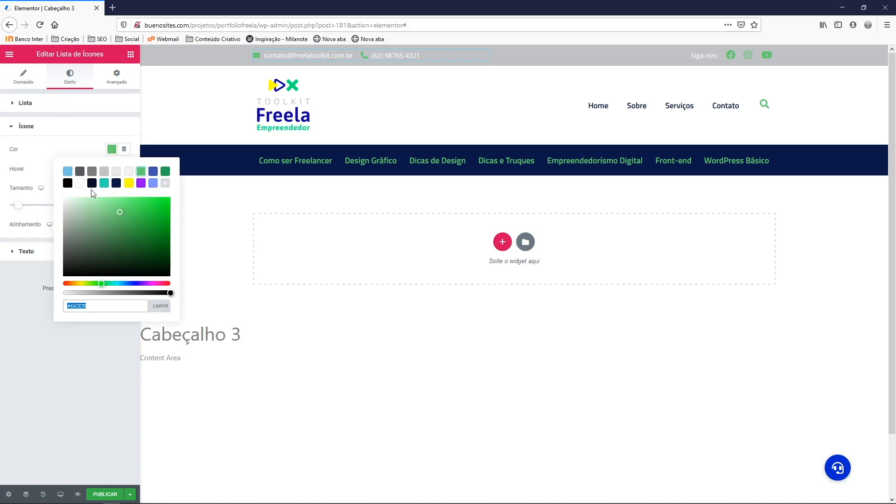
pyautogui.click(116, 184)
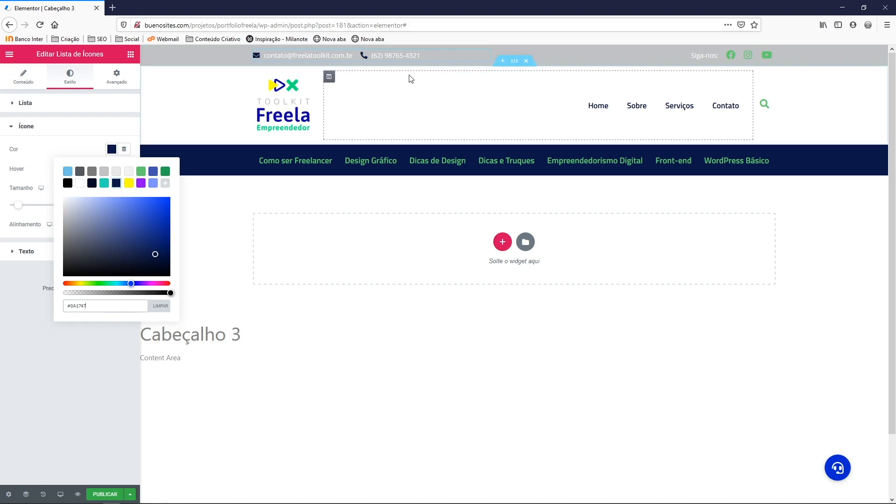
# Colour the social icons dark navy #0A1747
pyautogui.rightClick(731, 57)
pyautogui.click(749, 63)
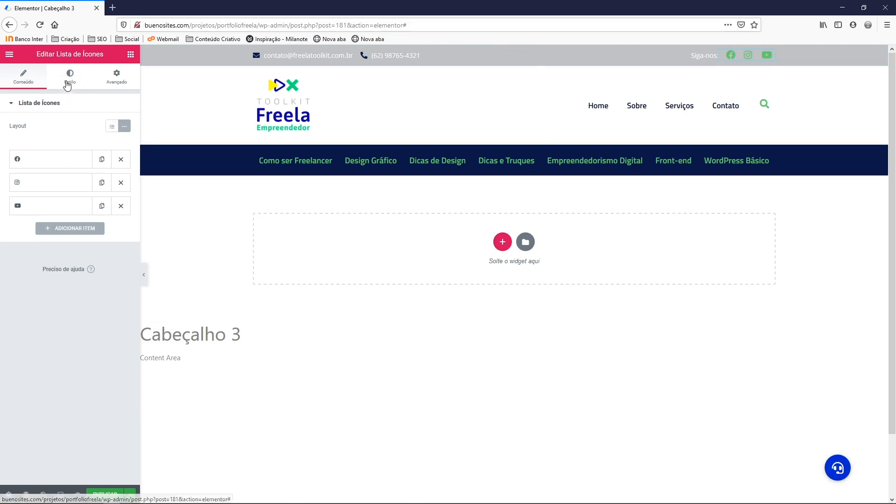
pyautogui.click(68, 83)
pyautogui.click(56, 212)
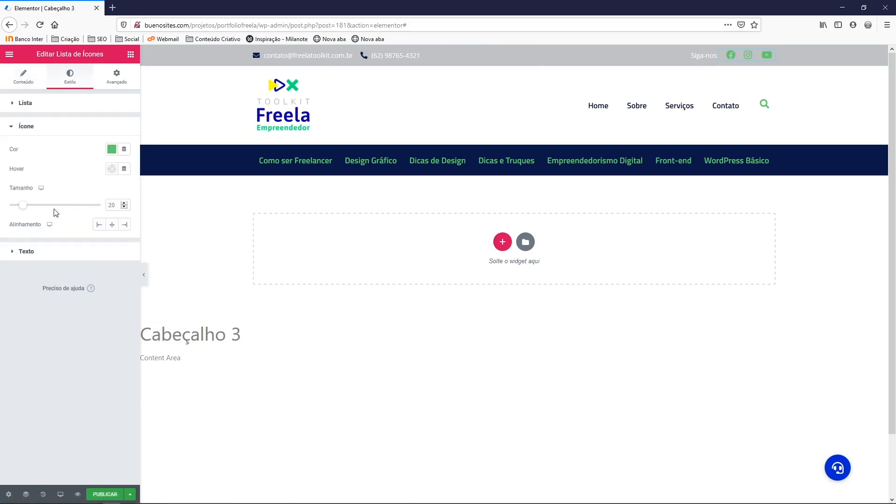
pyautogui.click(111, 149)
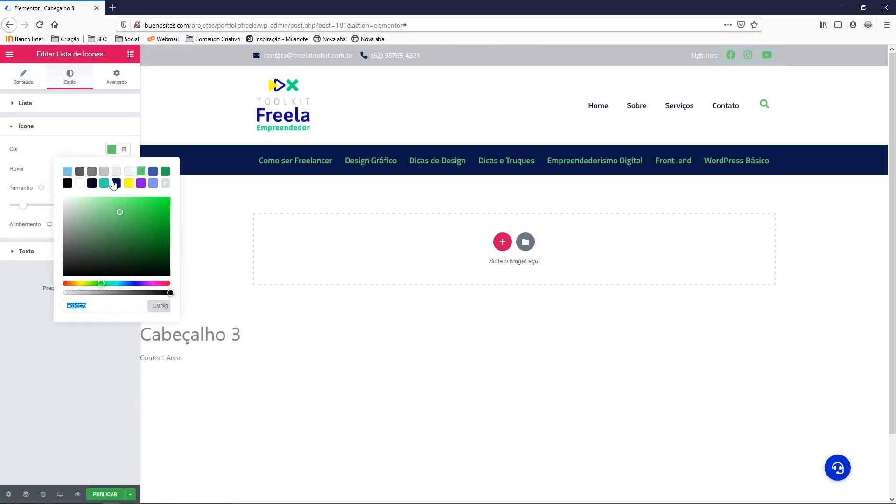
pyautogui.click(116, 183)
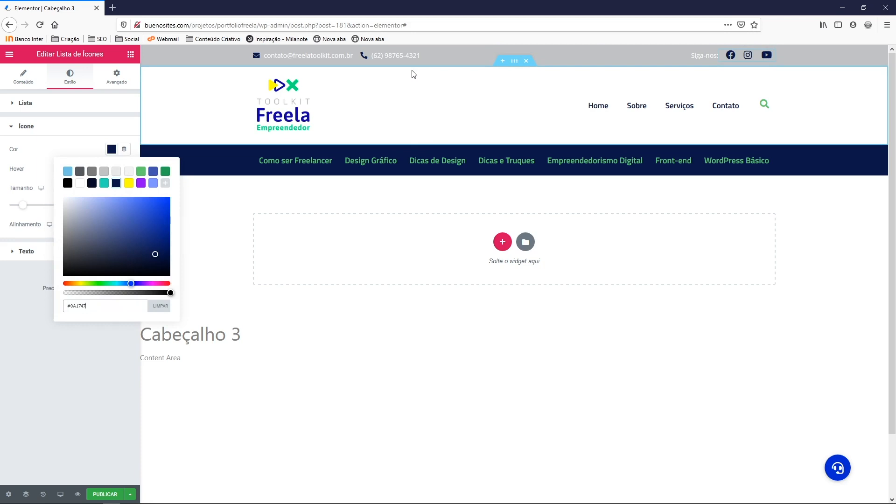
pyautogui.click(111, 149)
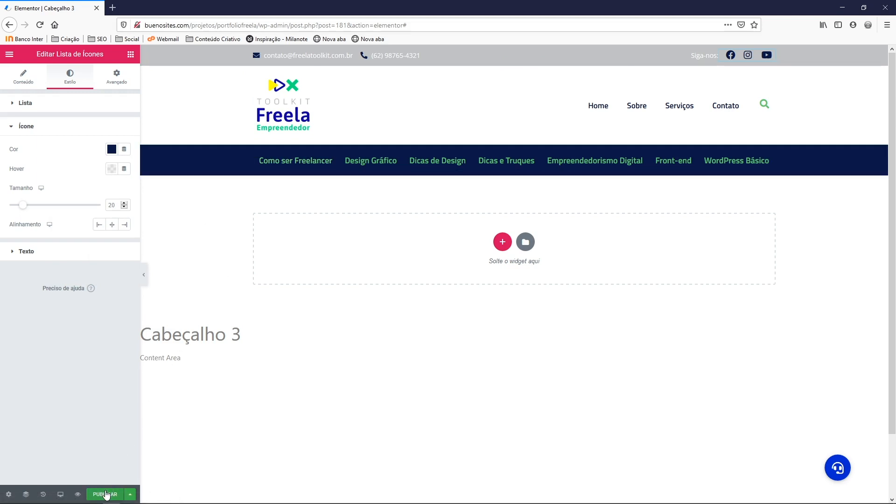
# Publish Cabeçalho 3 and save the publish settings
pyautogui.click(106, 495)
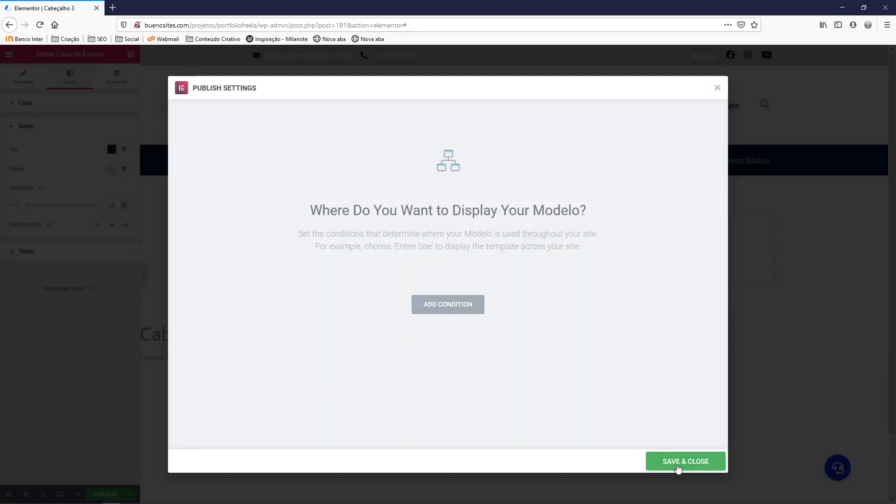
pyautogui.click(678, 462)
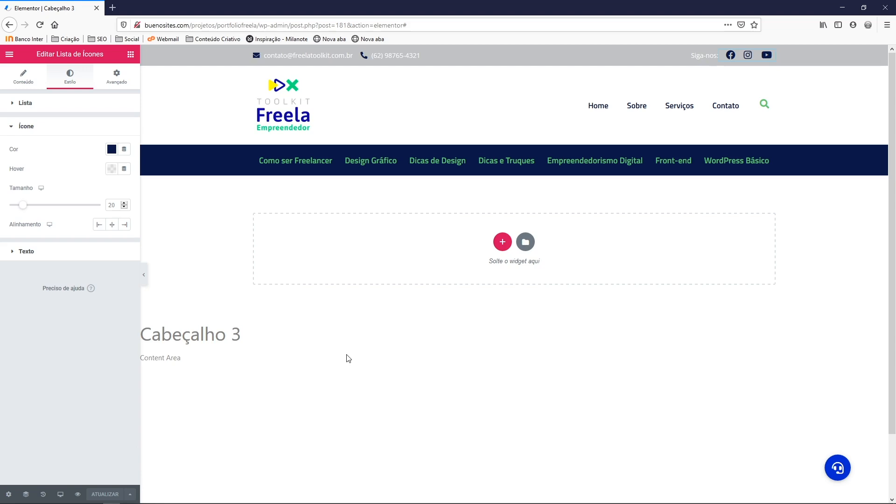
pyautogui.hotkey('alt', 'Tab')
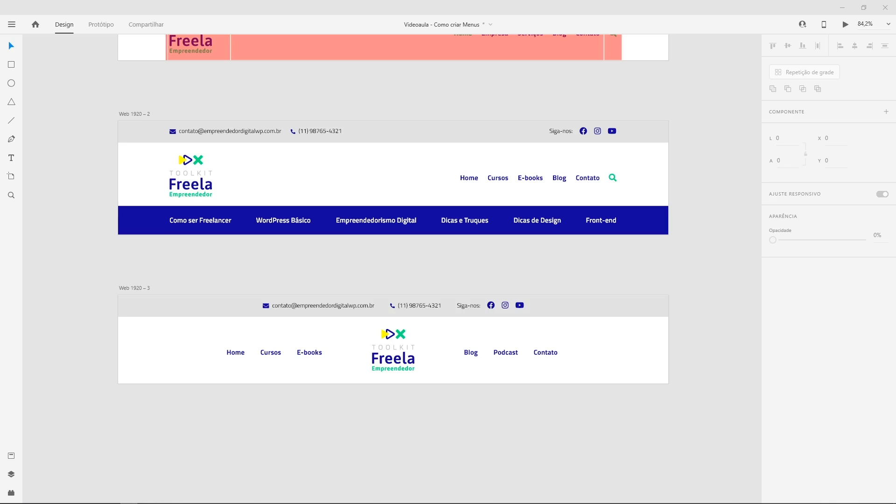
# Scroll through the Adobe XD Web 1920 header mockups to compare them with the build
pyautogui.scroll(-2, 362, 279)
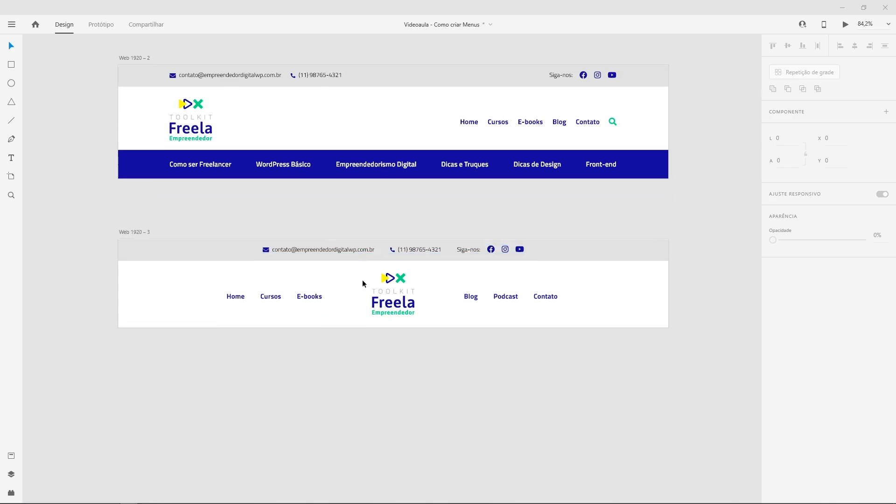
pyautogui.scroll(2, 352, 287)
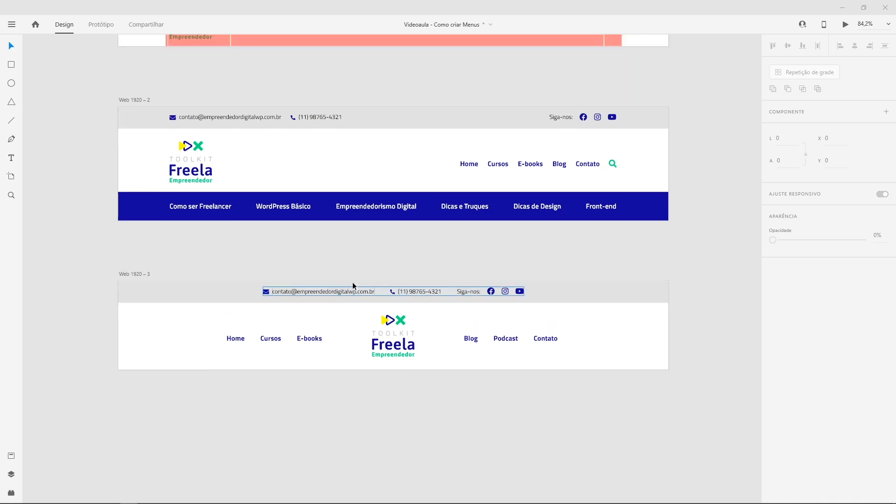
pyautogui.scroll(1, 352, 252)
pyautogui.scroll(-1, 352, 252)
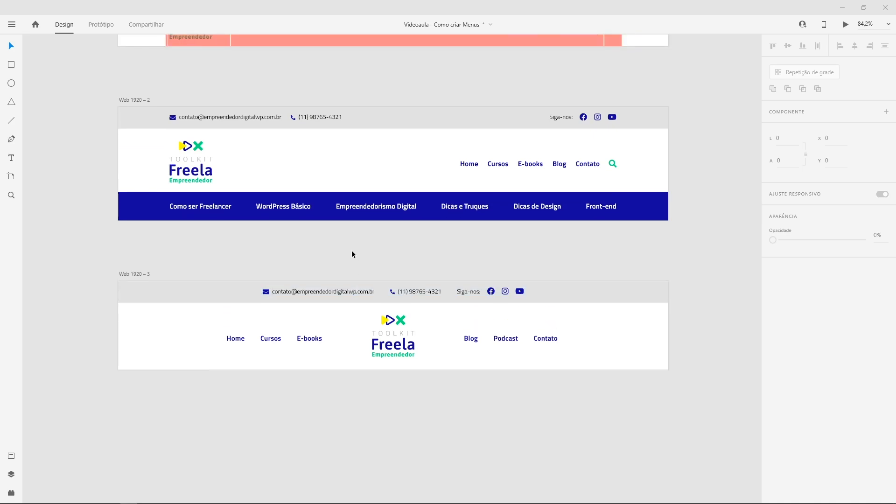
pyautogui.scroll(-2, 352, 255)
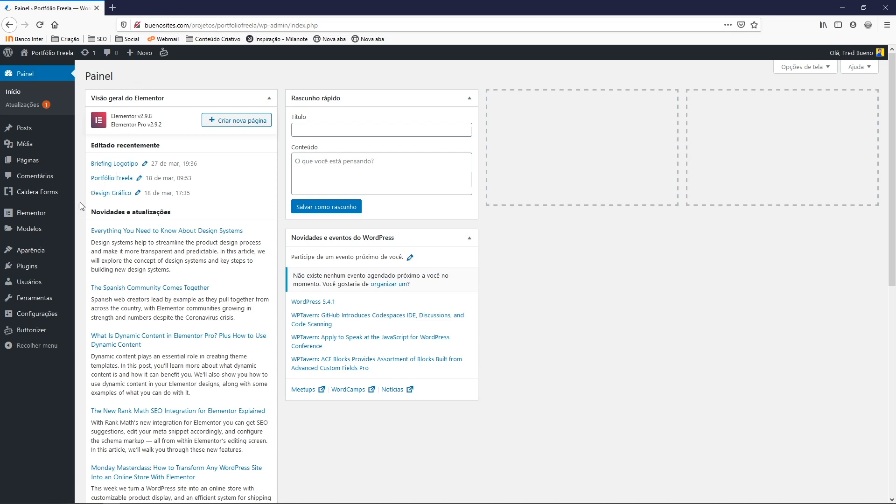
# Create a new WordPress menu named Menu Esquerdo
pyautogui.moveTo(42, 251)
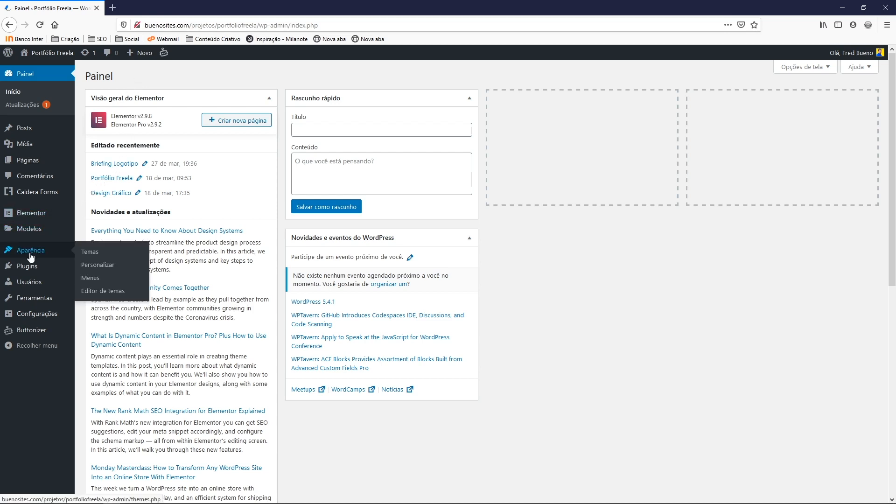
pyautogui.click(96, 281)
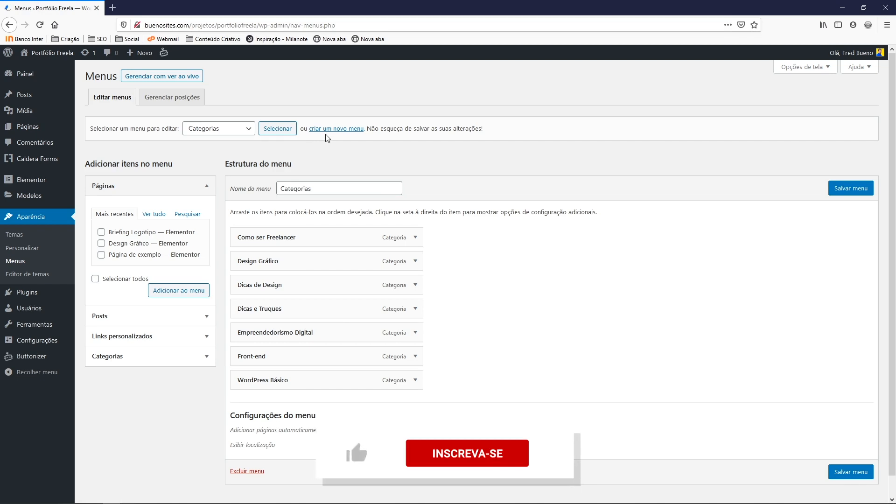
pyautogui.click(338, 132)
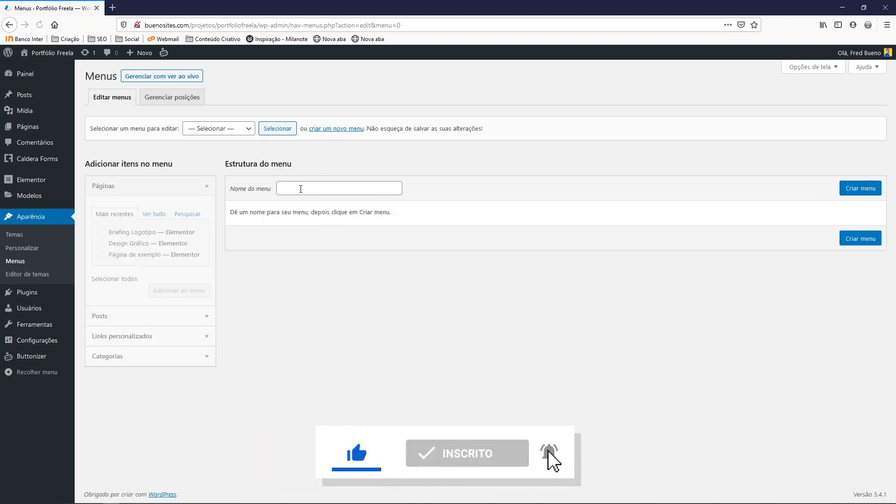
pyautogui.click(301, 189)
pyautogui.write('Menu Esquerdo')
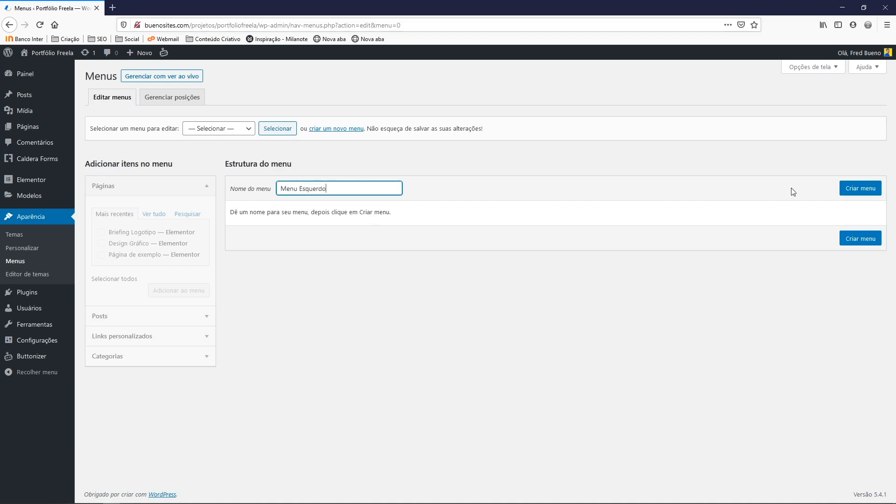
pyautogui.click(861, 192)
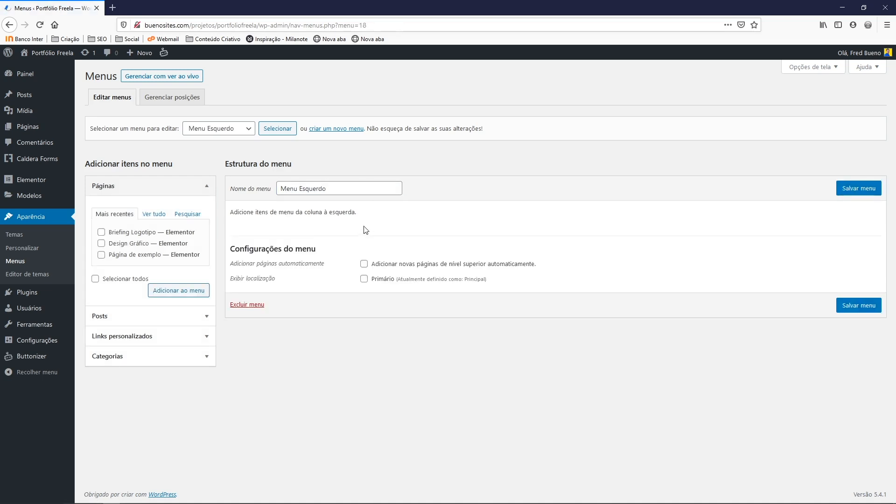
# Add the Portfólio Freela and Blog pages to Menu Esquerdo
pyautogui.click(136, 193)
pyautogui.click(146, 214)
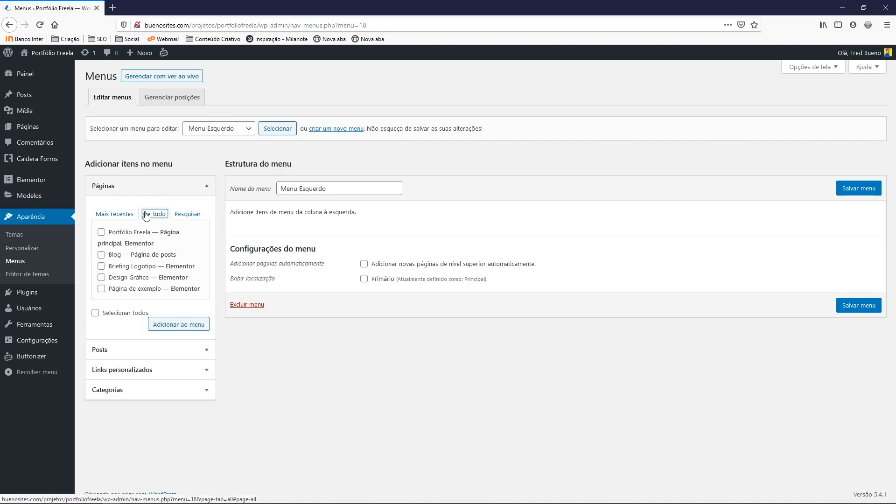
pyautogui.click(101, 232)
pyautogui.click(101, 256)
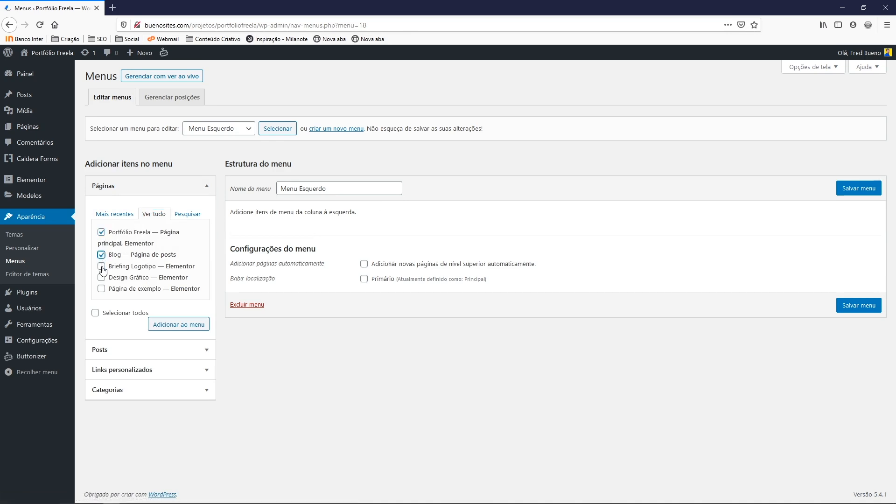
pyautogui.click(159, 327)
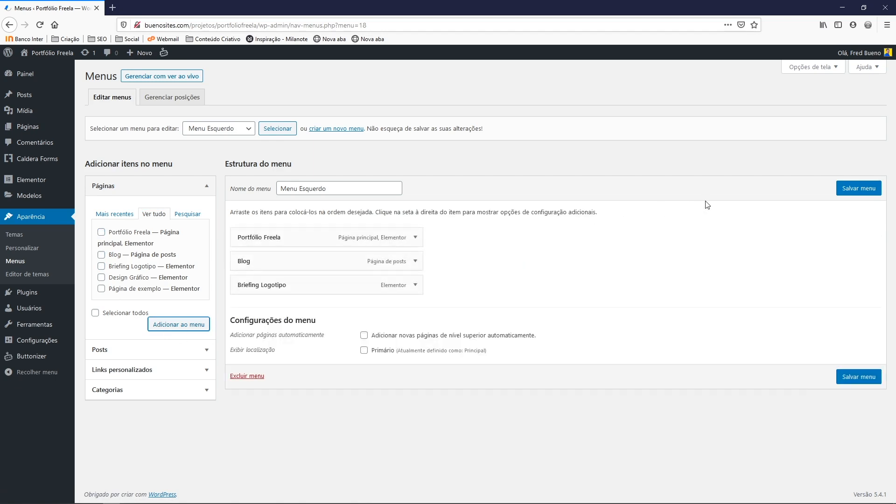
# Relabel the Portfólio Freela item as Home and save Menu Esquerdo
pyautogui.click(415, 238)
pyautogui.moveTo(282, 270); pyautogui.dragTo(222, 273)
pyautogui.write('Home')
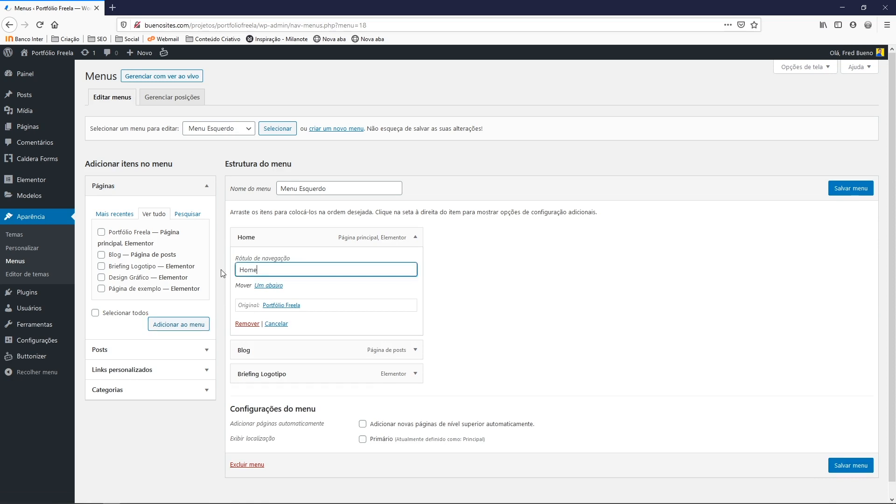
pyautogui.click(413, 240)
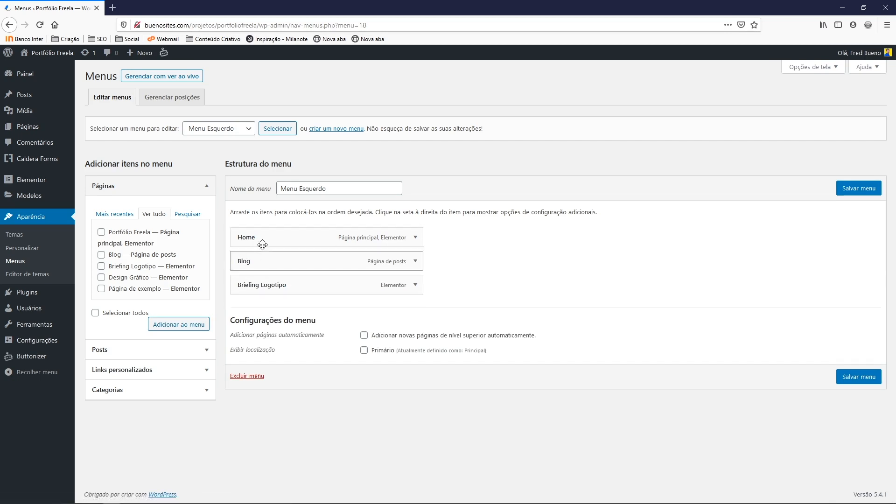
pyautogui.click(858, 191)
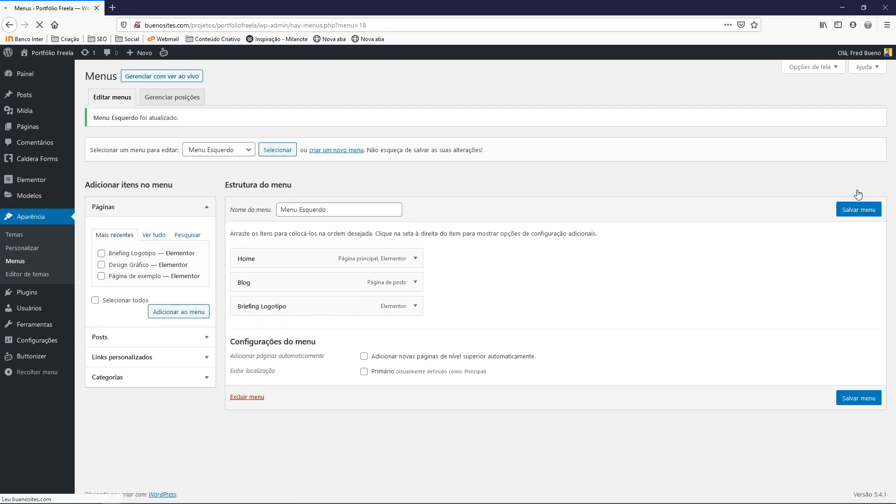
# Create another new menu named Menu Direito
pyautogui.click(330, 159)
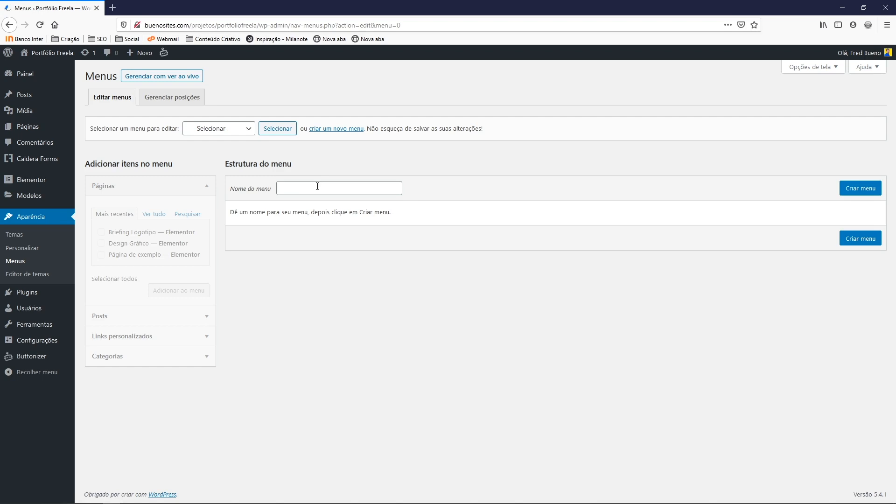
pyautogui.click(318, 187)
pyautogui.write('Me')
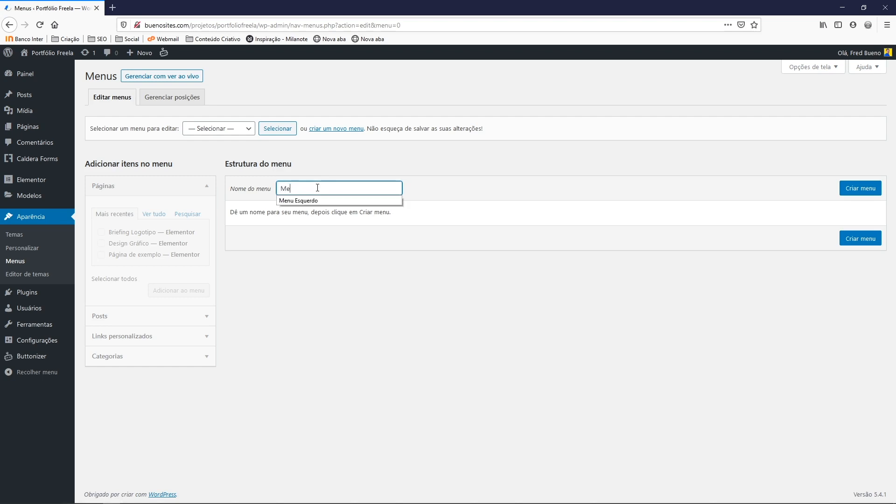
pyautogui.write('nu Direito')
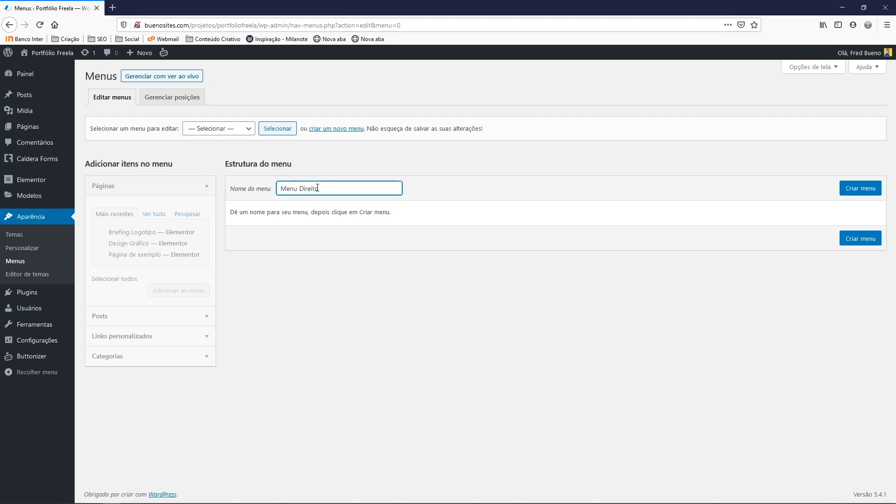
pyautogui.click(865, 190)
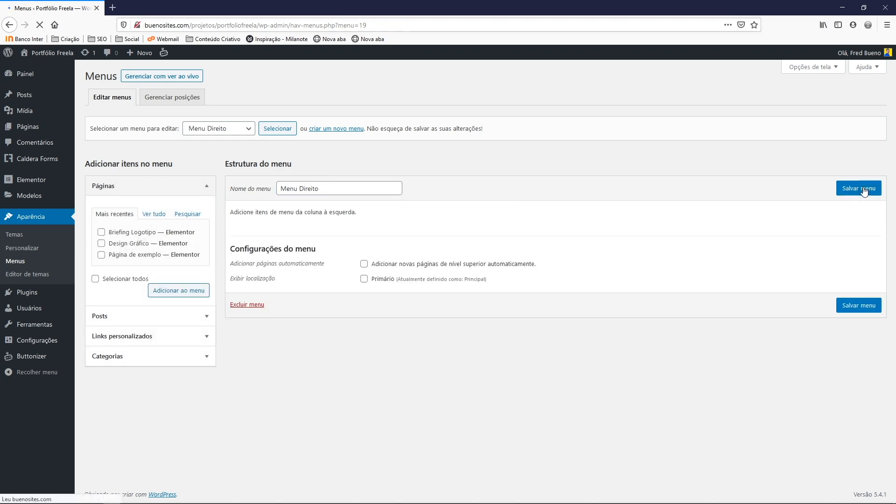
# Add the Dicas e Truques, Front-end and Marketing categories and save Menu Direito
pyautogui.click(111, 358)
pyautogui.click(143, 275)
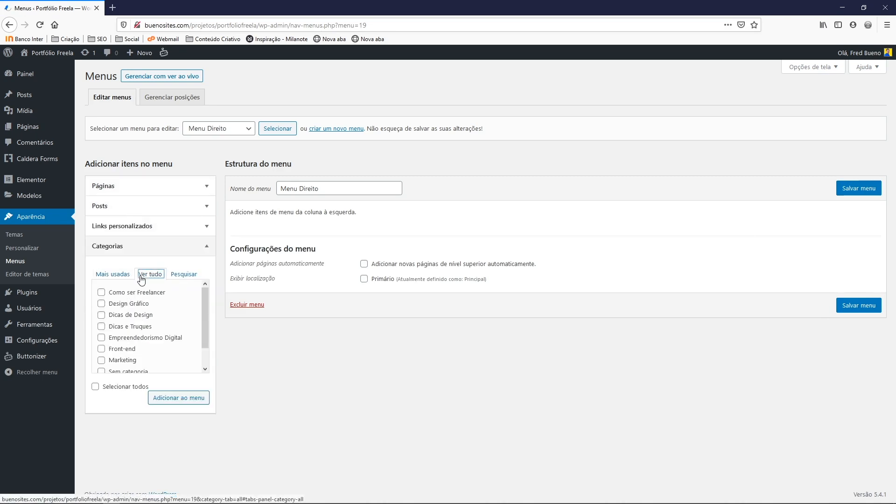
pyautogui.click(102, 348)
pyautogui.click(102, 361)
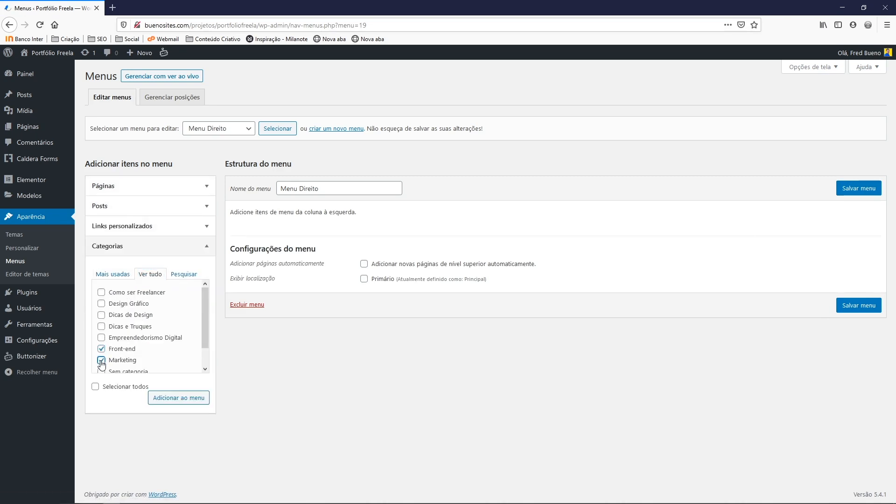
pyautogui.click(101, 326)
pyautogui.click(172, 399)
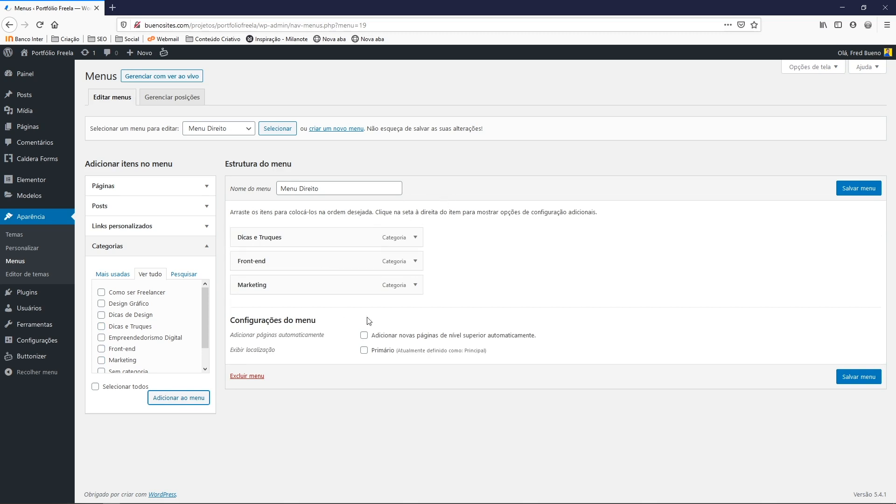
pyautogui.click(854, 190)
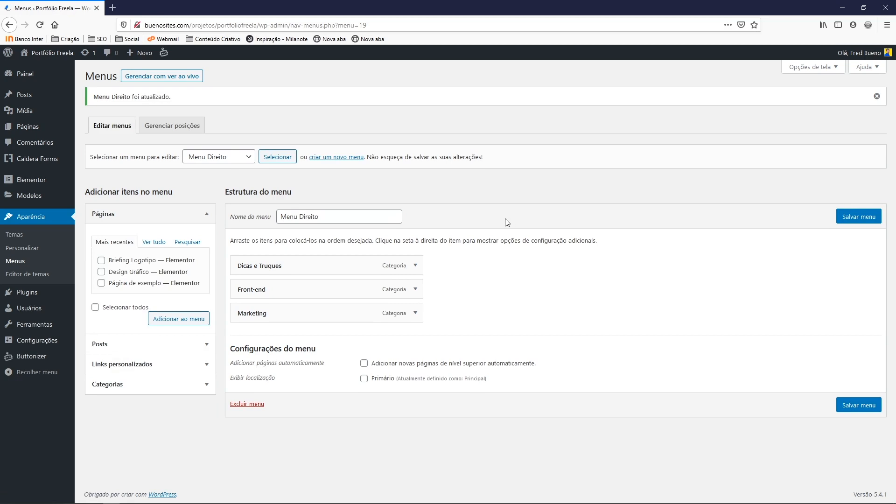
pyautogui.moveTo(31, 201)
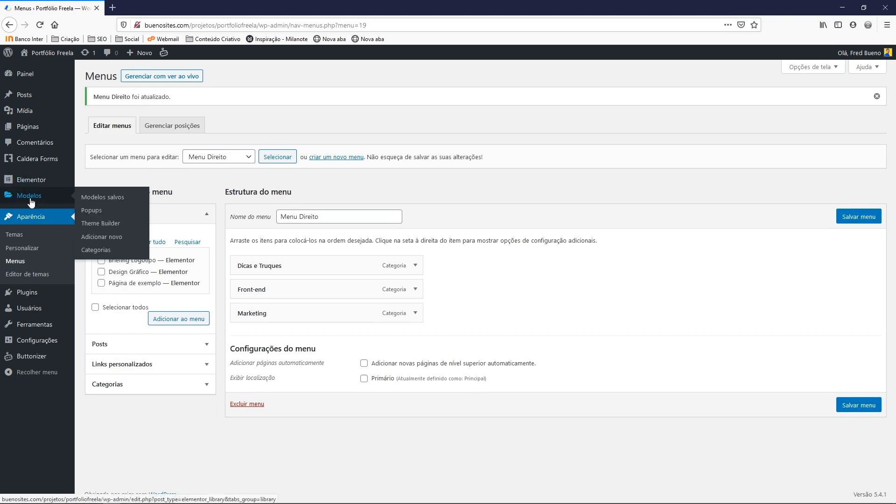
pyautogui.click(105, 225)
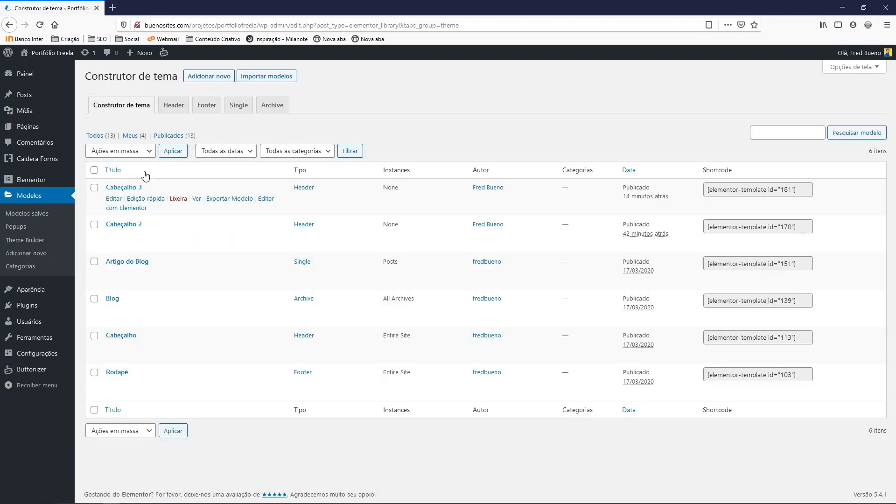
# Create a new Header template named Cabeçalho 4 from the Theme Builder's header list
pyautogui.click(171, 106)
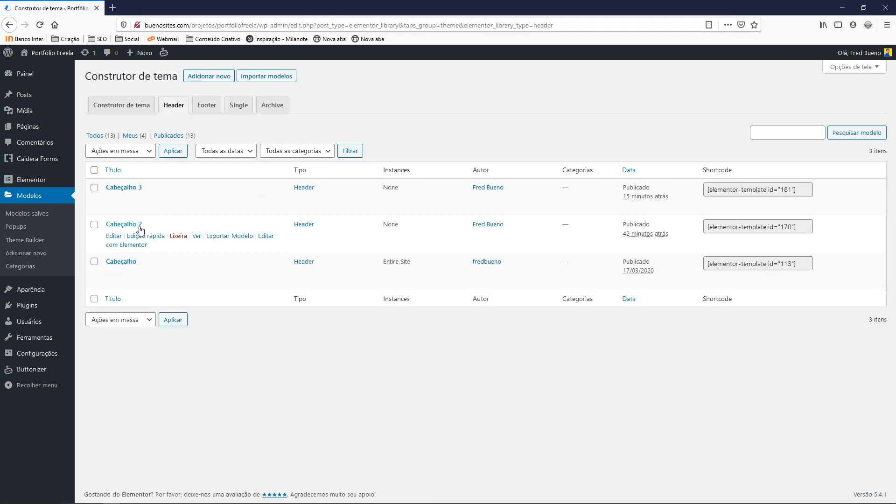
pyautogui.click(210, 77)
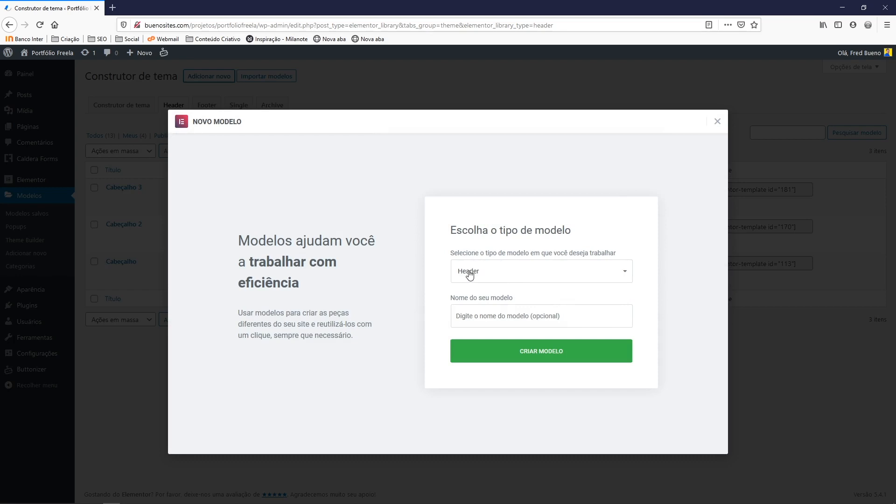
pyautogui.click(472, 318)
pyautogui.write('Cabe')
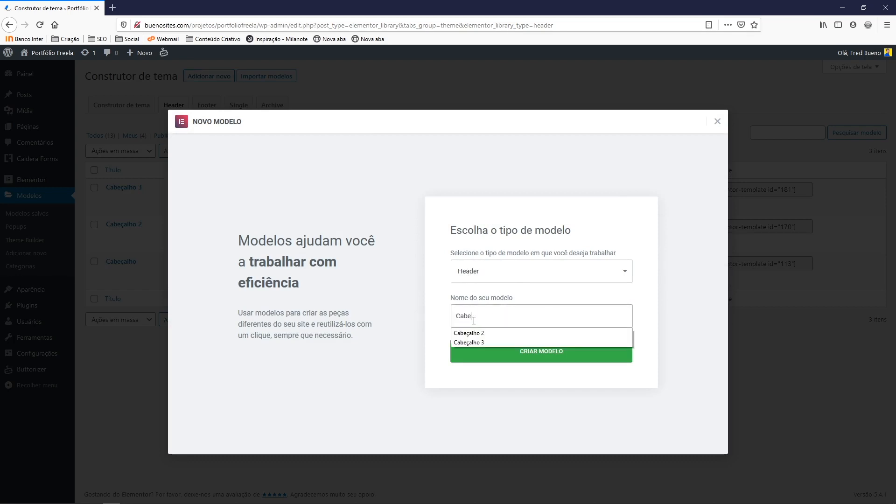
pyautogui.write('çalho 3')
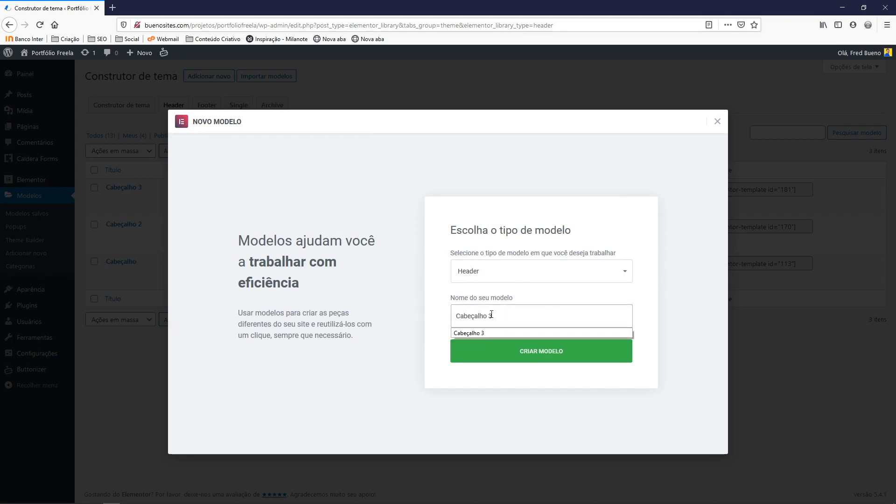
pyautogui.press('BackSpace')
pyautogui.write('4')
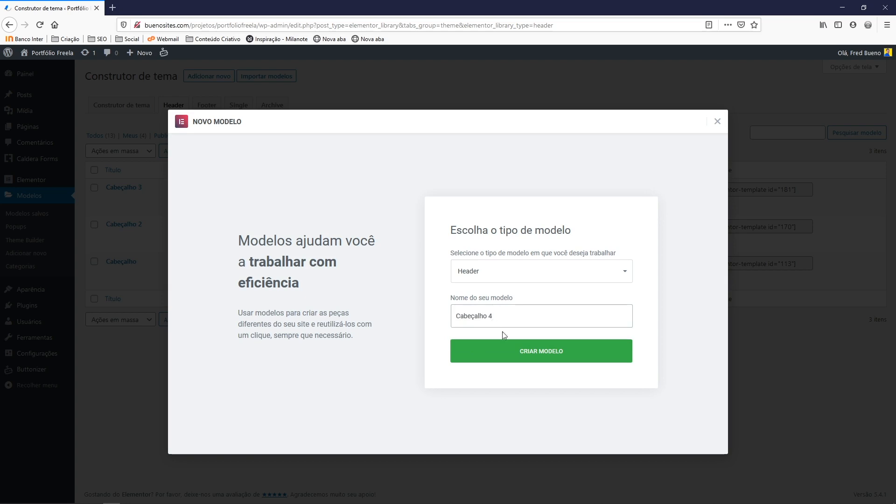
pyautogui.click(522, 351)
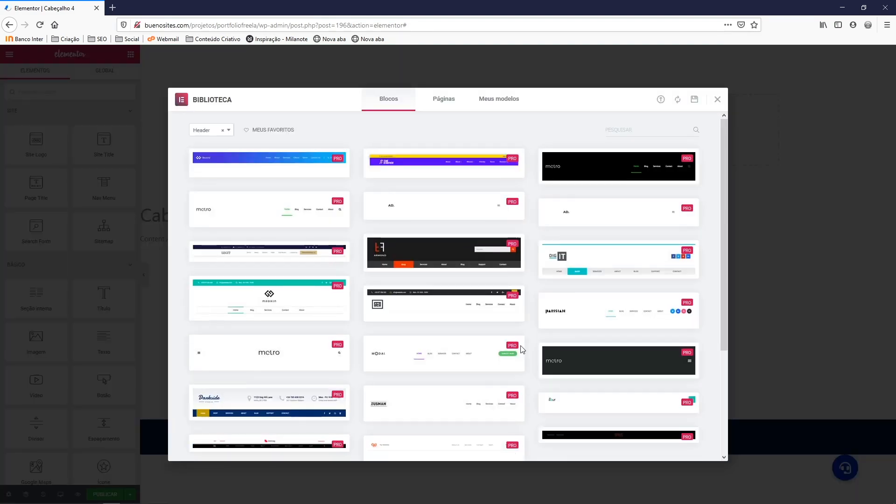
# Insert the saved 'Faixa de contato - cabçalho 2' section without importing document settings
pyautogui.click(504, 103)
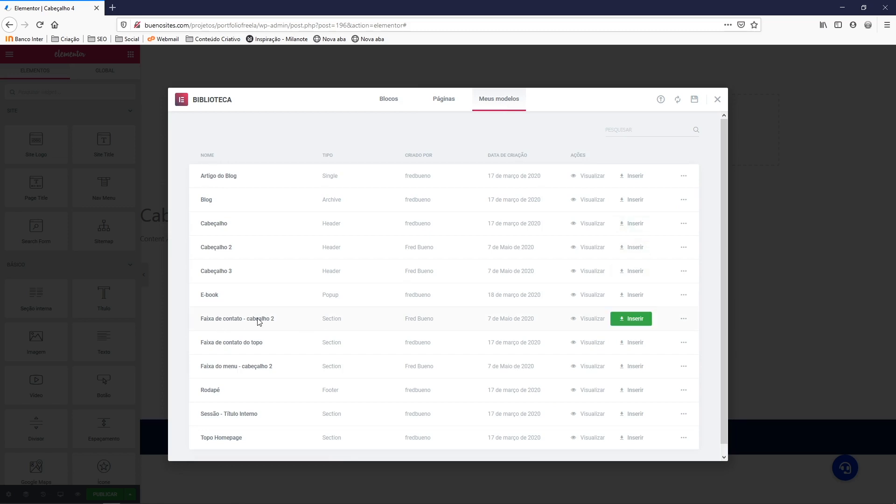
pyautogui.click(634, 318)
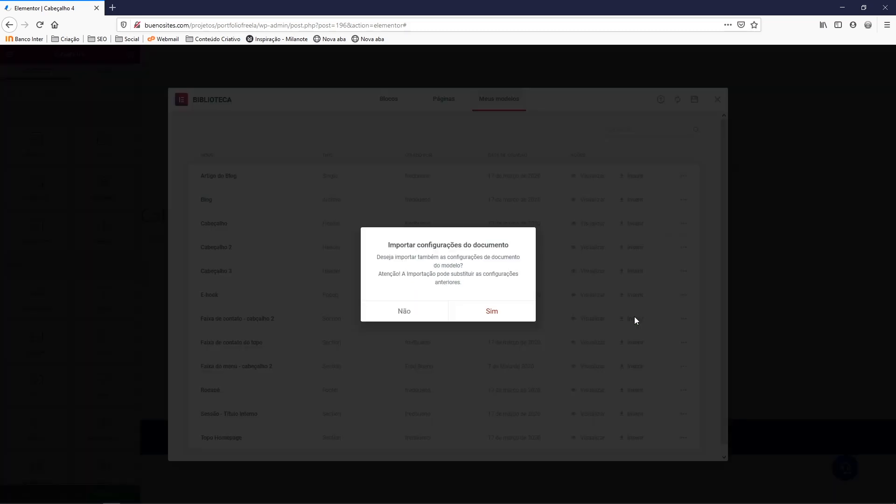
pyautogui.click(401, 318)
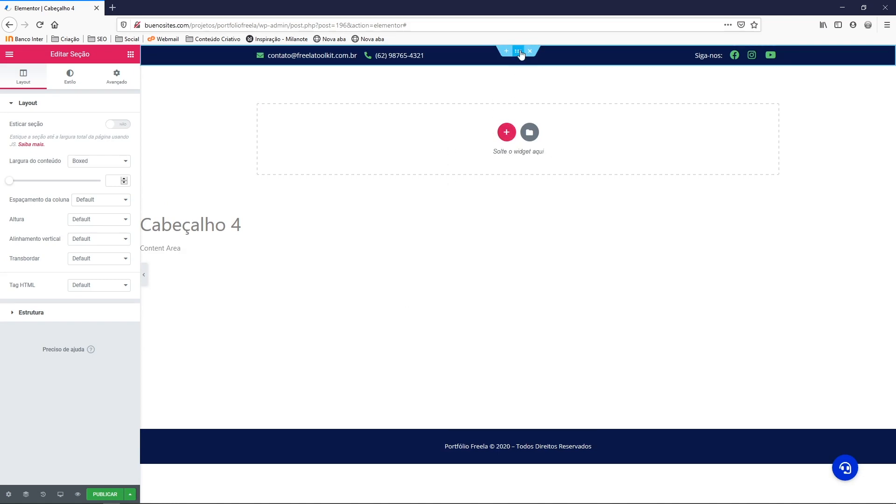
# Insert the saved 'Faixa do menu - cabeçalho 2' section, again without importing settings
pyautogui.click(529, 134)
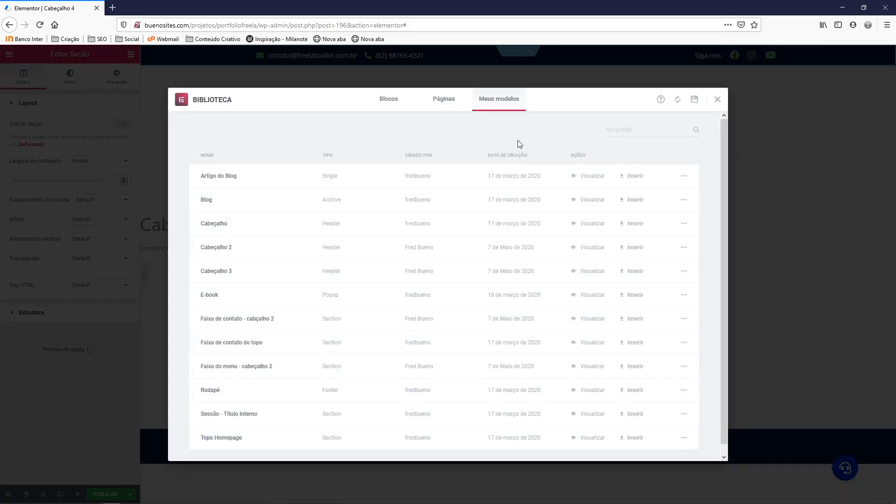
pyautogui.scroll(-1, 244, 354)
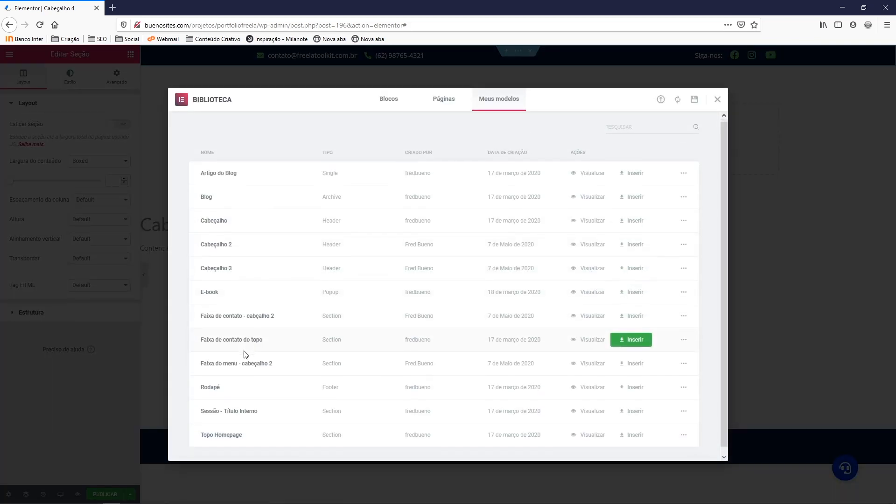
pyautogui.click(633, 356)
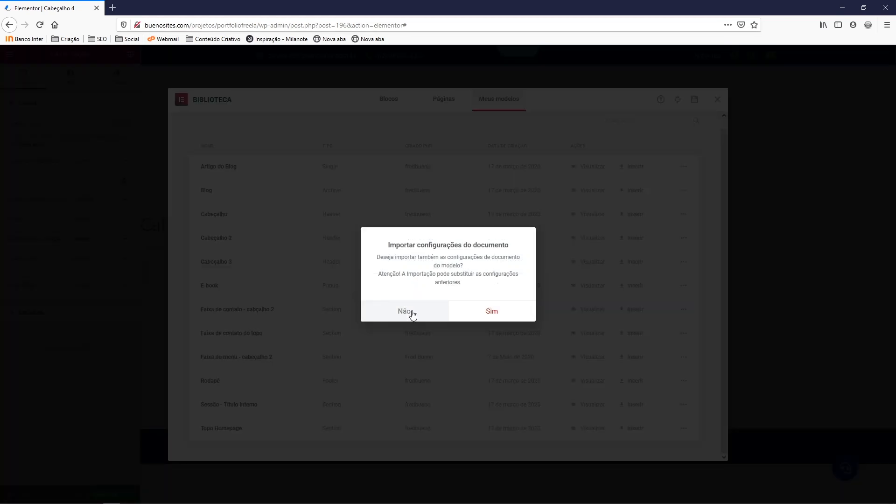
pyautogui.click(405, 311)
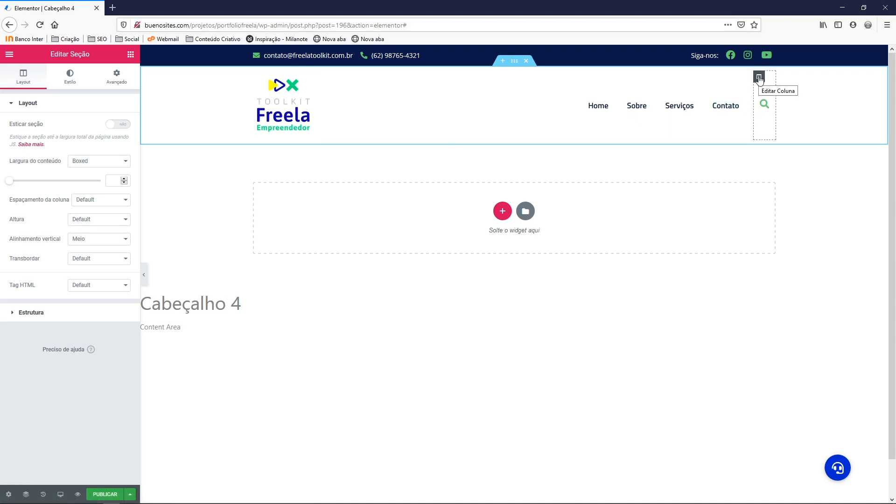
# Delete the search column, duplicate the nav menu column, and move the copy left of the logo
pyautogui.rightClick(759, 78)
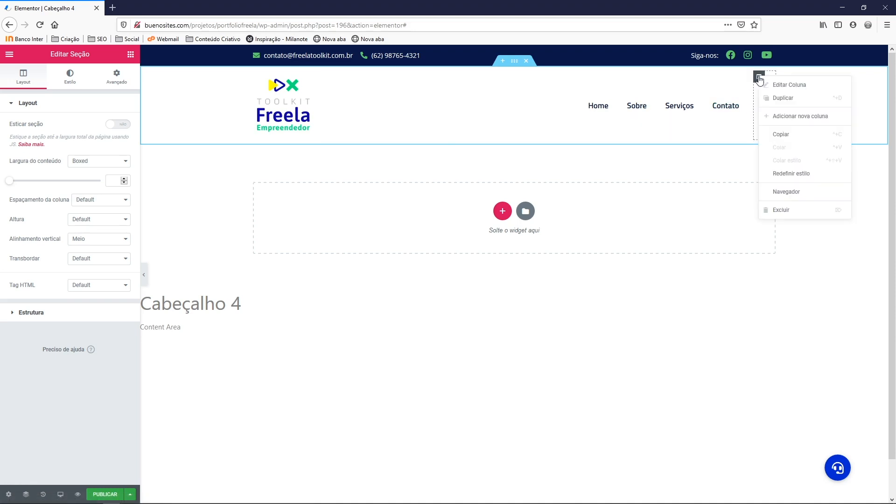
pyautogui.click(780, 211)
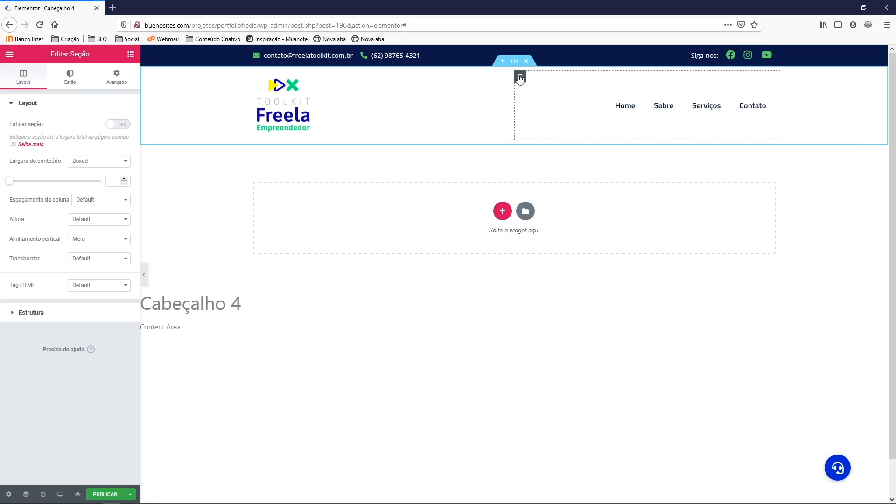
pyautogui.rightClick(520, 78)
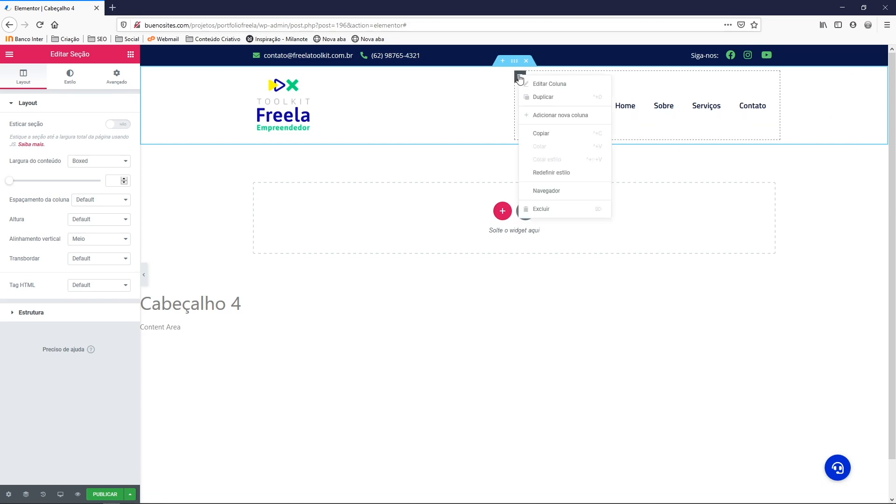
pyautogui.click(540, 99)
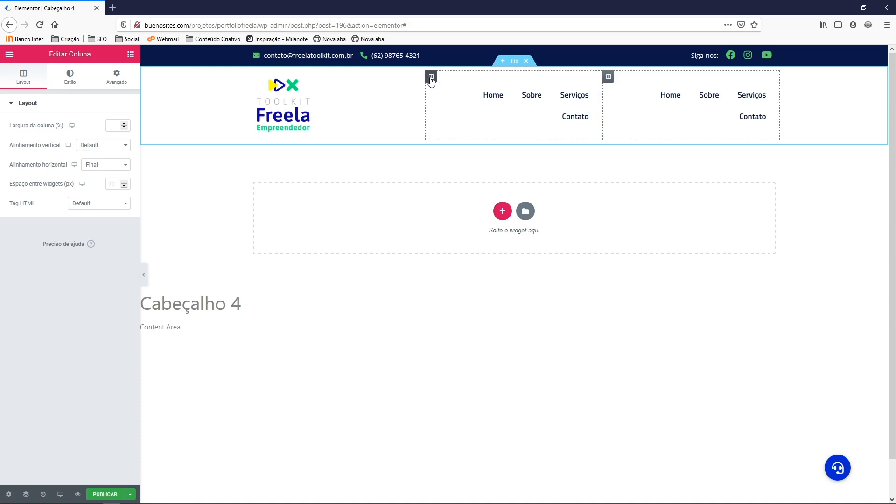
pyautogui.moveTo(431, 79); pyautogui.dragTo(484, 108)
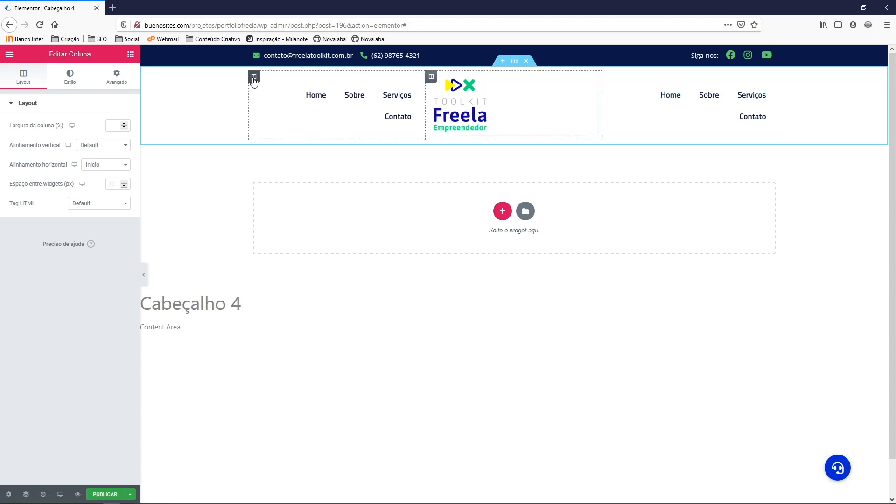
# Set the left and right menu columns to 33% width
pyautogui.rightClick(254, 77)
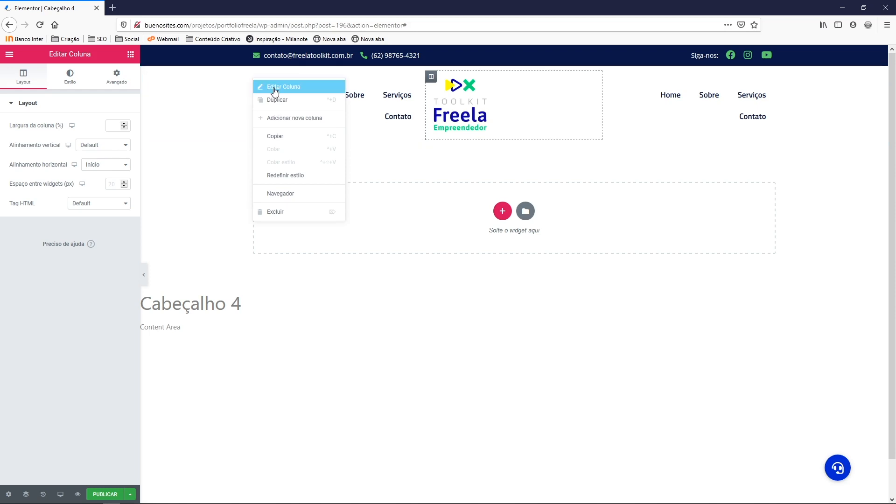
pyautogui.click(274, 87)
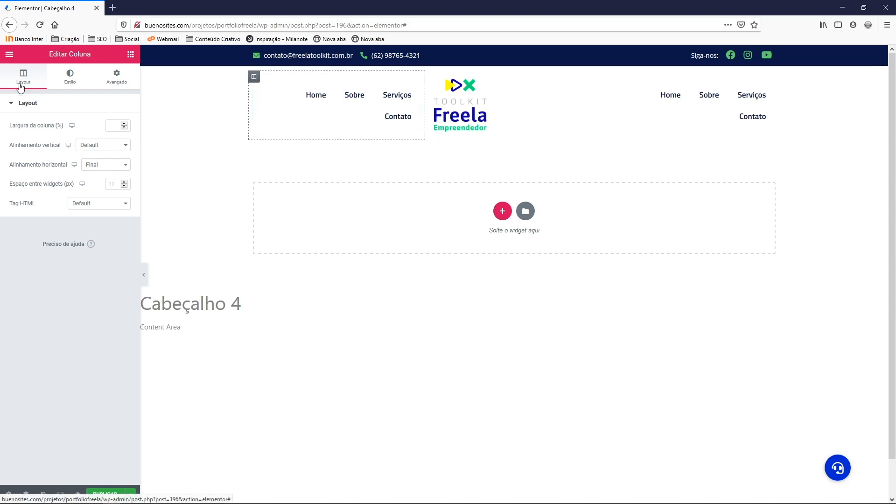
pyautogui.click(114, 125)
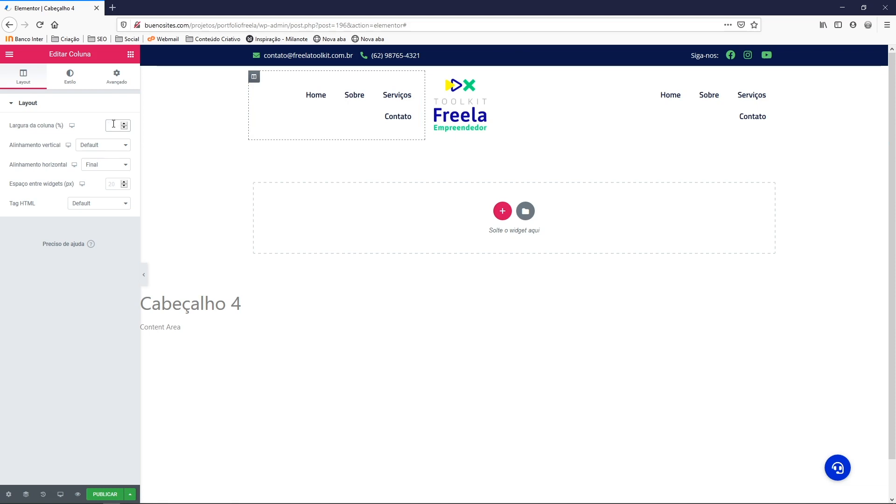
pyautogui.write('33')
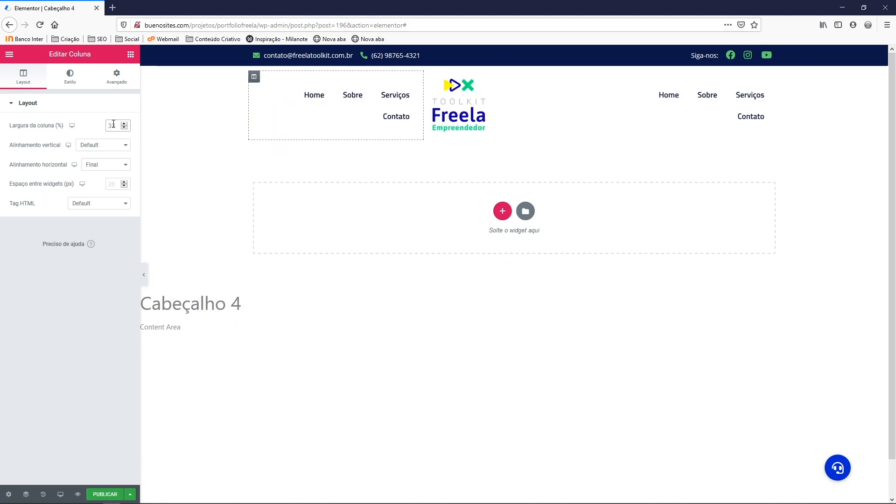
pyautogui.rightClick(430, 78)
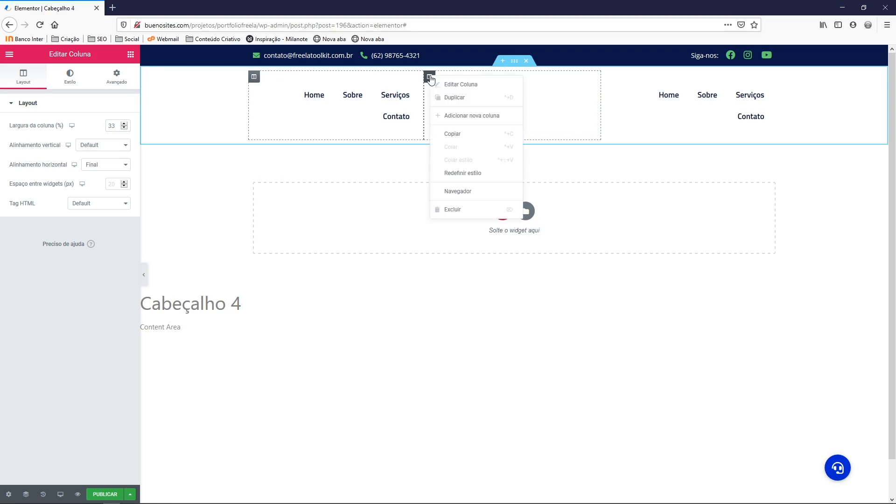
pyautogui.click(449, 86)
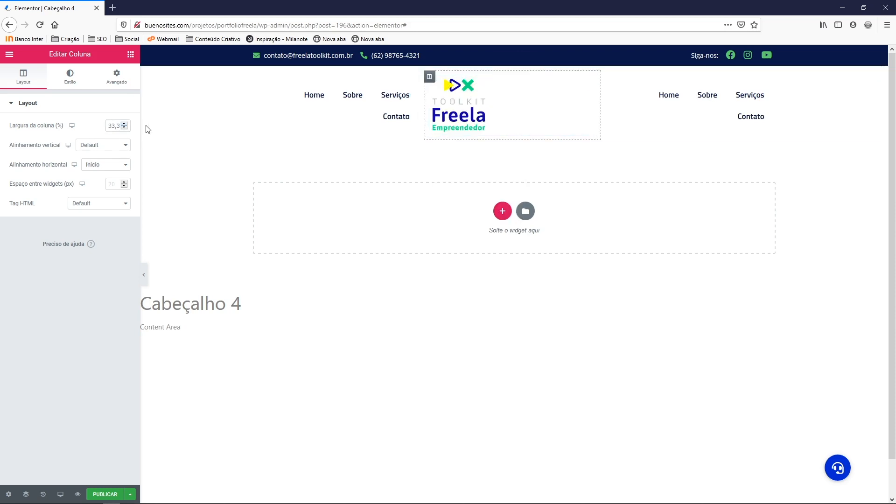
pyautogui.rightClick(607, 77)
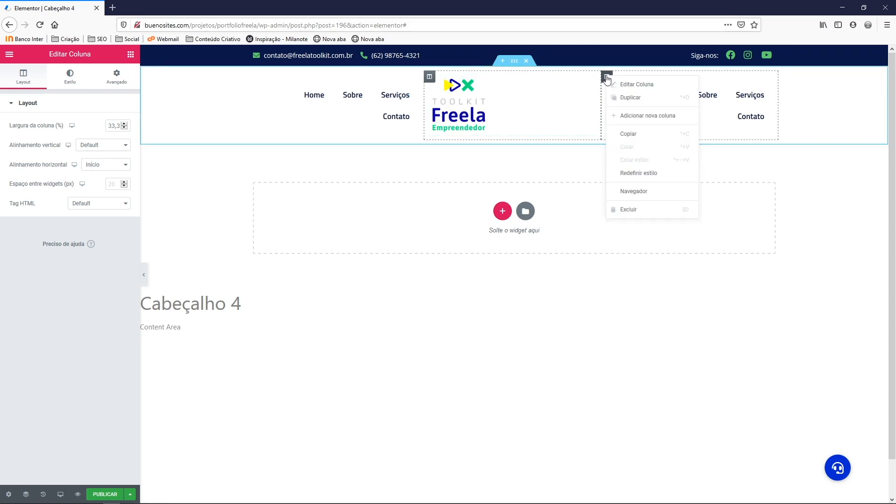
pyautogui.click(622, 88)
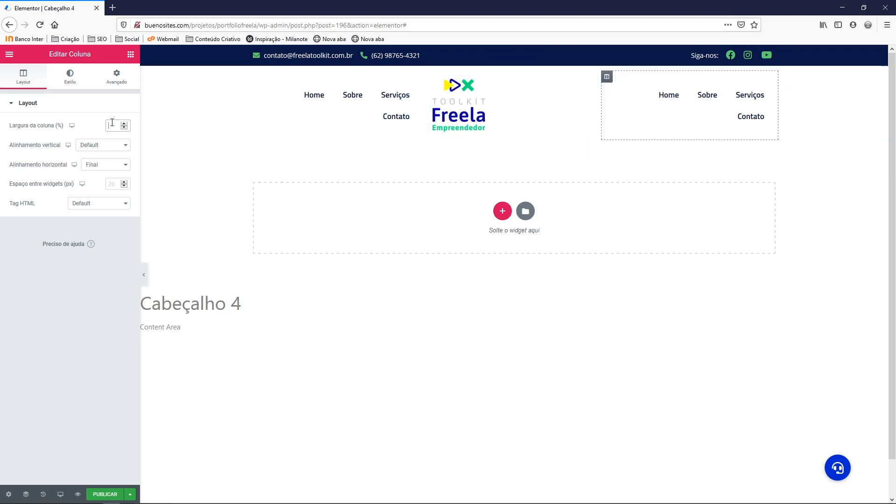
pyautogui.write('33')
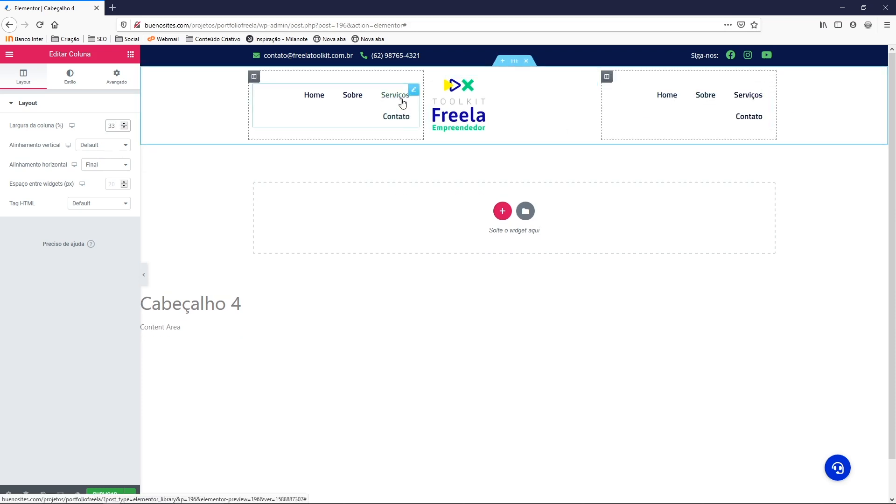
# Centre the logo and set the left Nav Menu to Menu Esquerdo (Home, Blog, Briefing Logotipo)
pyautogui.click(454, 88)
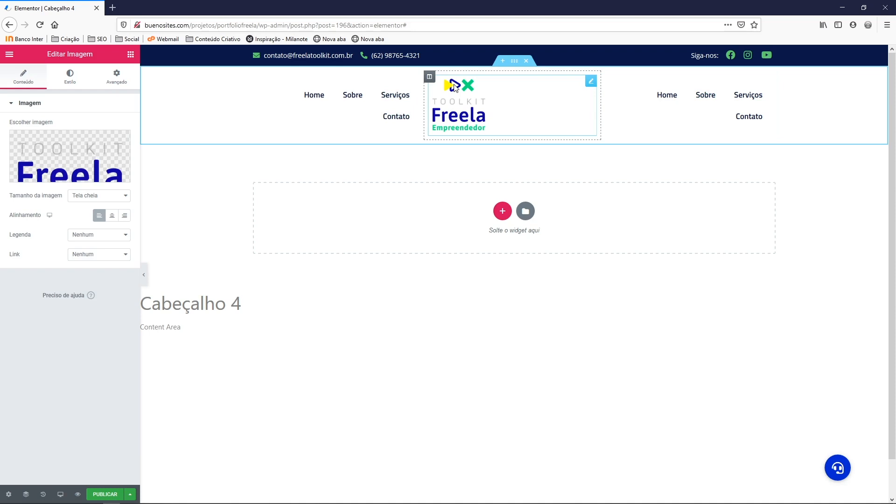
pyautogui.click(114, 217)
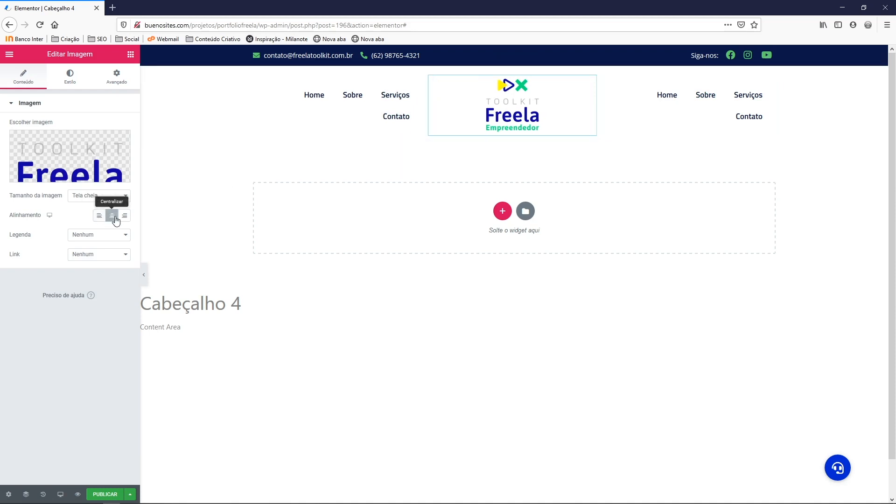
pyautogui.rightClick(397, 100)
pyautogui.click(423, 105)
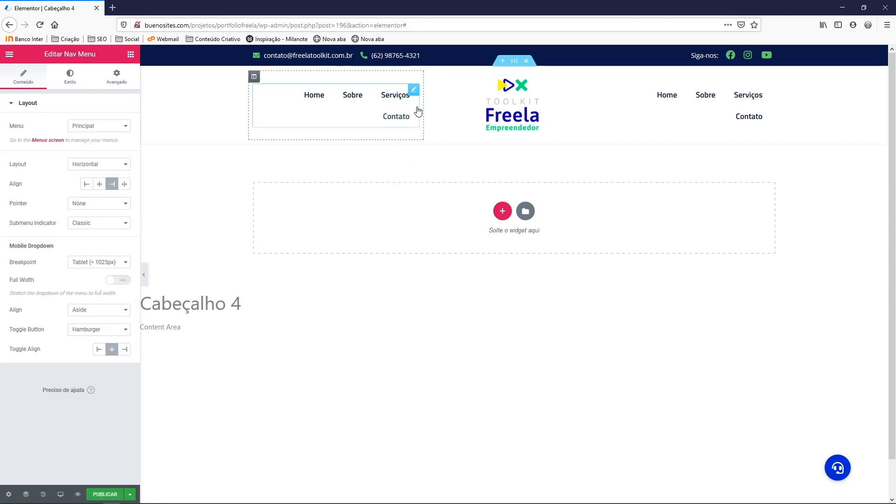
pyautogui.click(90, 127)
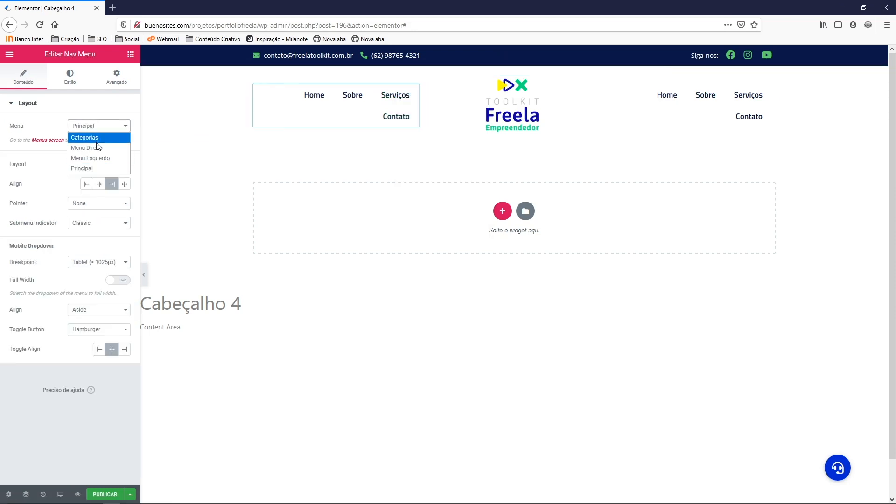
pyautogui.click(98, 158)
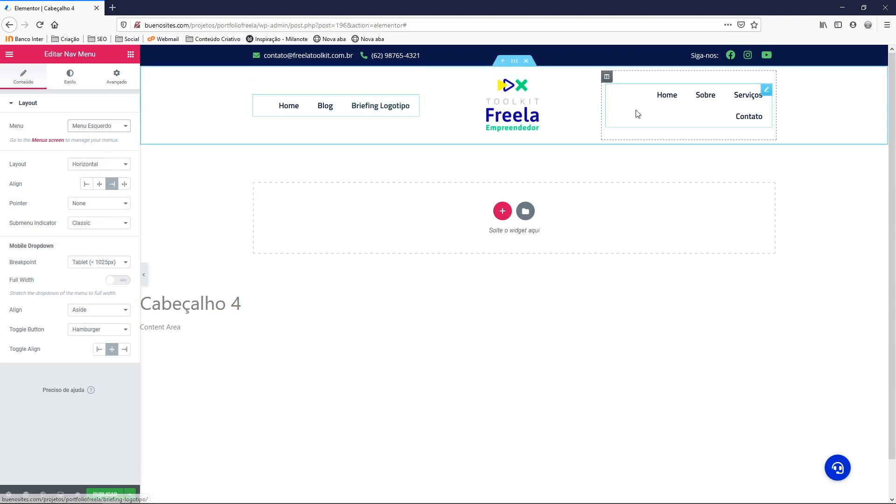
pyautogui.rightClick(664, 101)
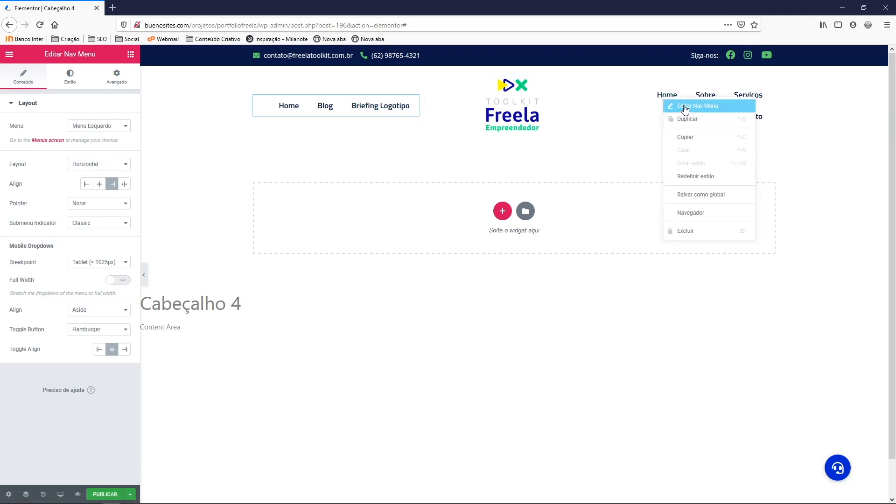
pyautogui.click(685, 107)
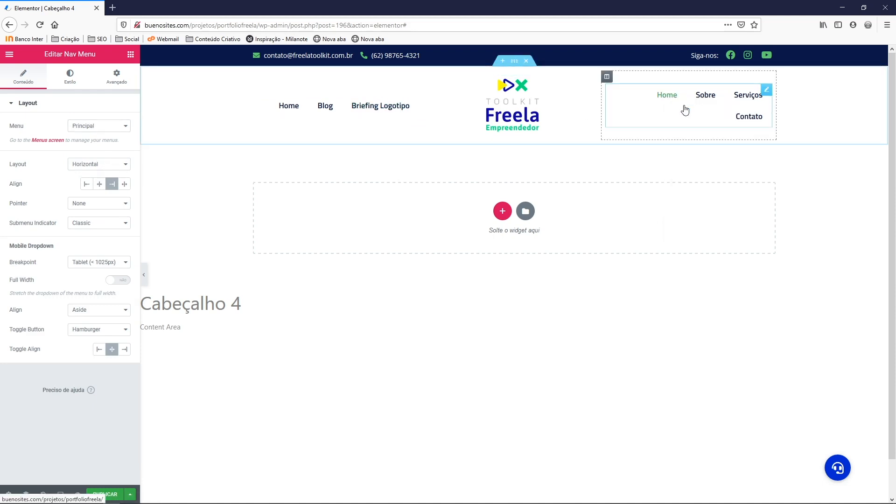
# Set the right Nav Menu to Menu Direito (Dicas e Truques, Front-end, Marketing)
pyautogui.click(102, 128)
pyautogui.click(102, 147)
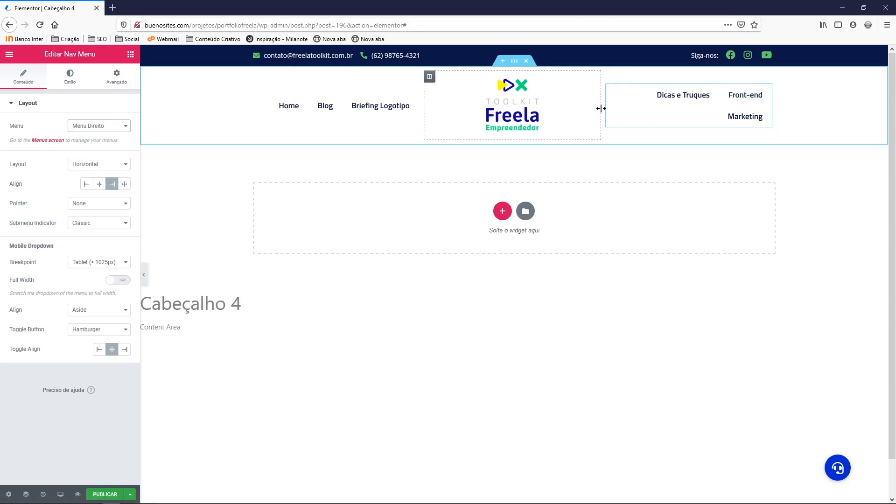
pyautogui.moveTo(601, 108); pyautogui.dragTo(565, 115)
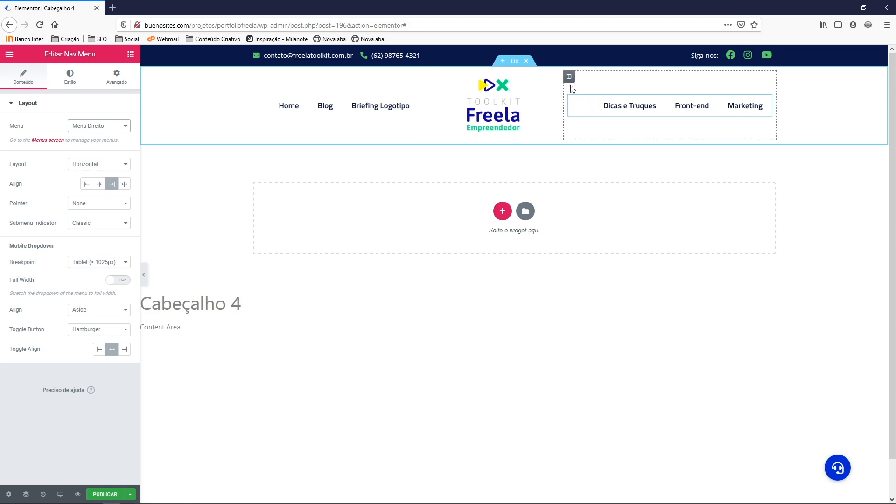
# Set both the right and left menu columns' width to 40%
pyautogui.rightClick(569, 79)
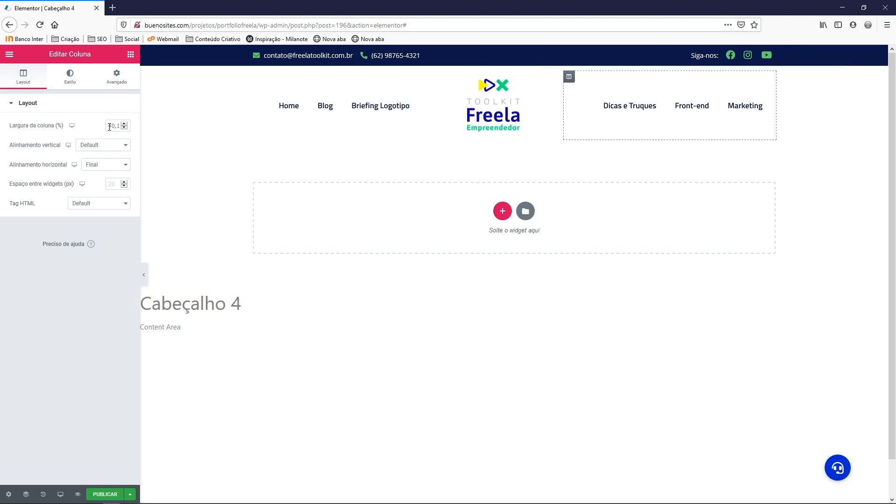
pyautogui.moveTo(115, 126); pyautogui.dragTo(129, 125)
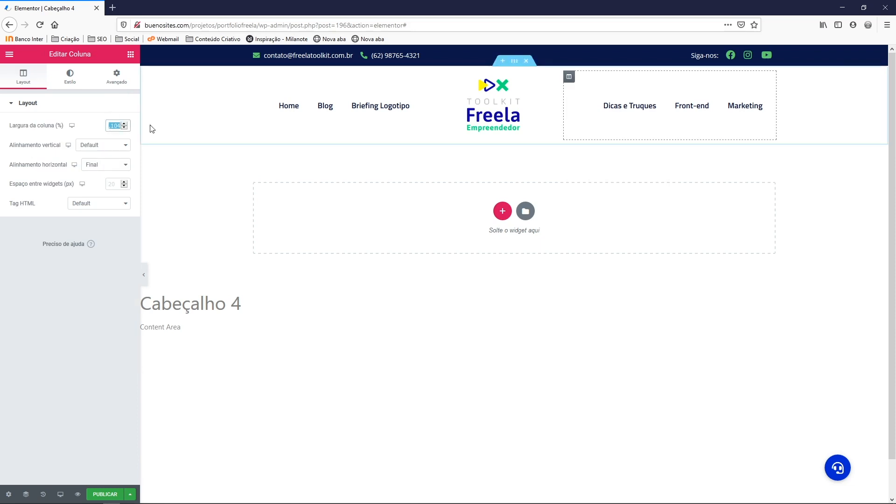
pyautogui.write('40')
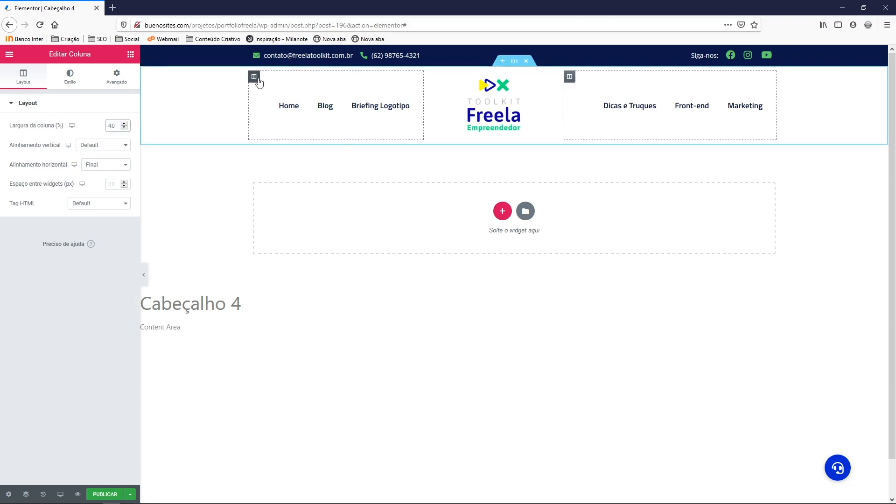
pyautogui.rightClick(255, 77)
pyautogui.click(260, 90)
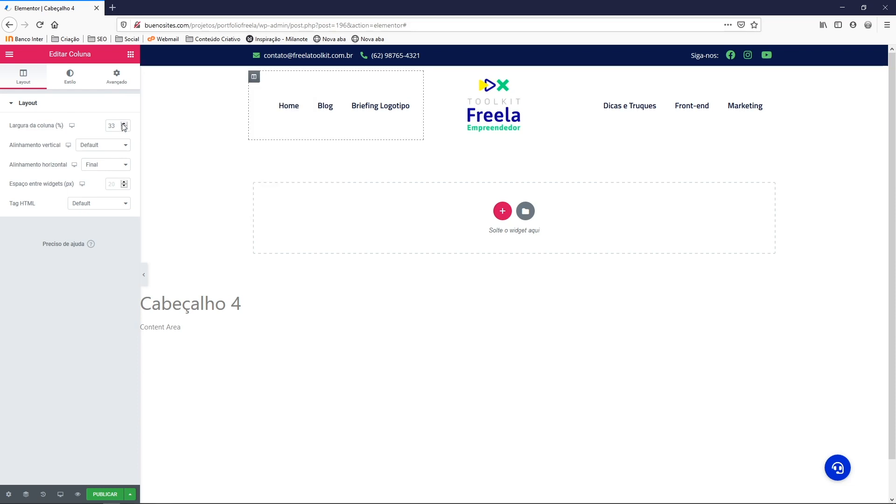
pyautogui.moveTo(115, 126); pyautogui.dragTo(106, 127)
pyautogui.write('40')
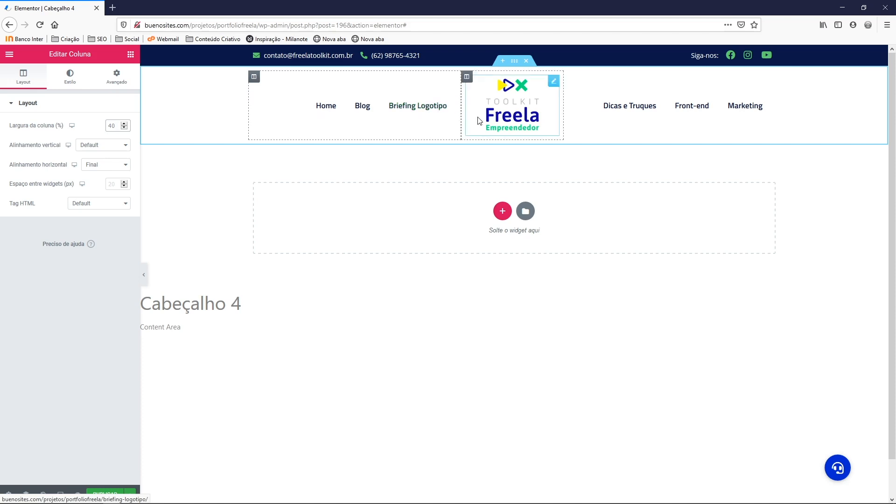
# Align the right nav menu's items to the left, then switch to the Adobe XD mockup
pyautogui.rightClick(631, 111)
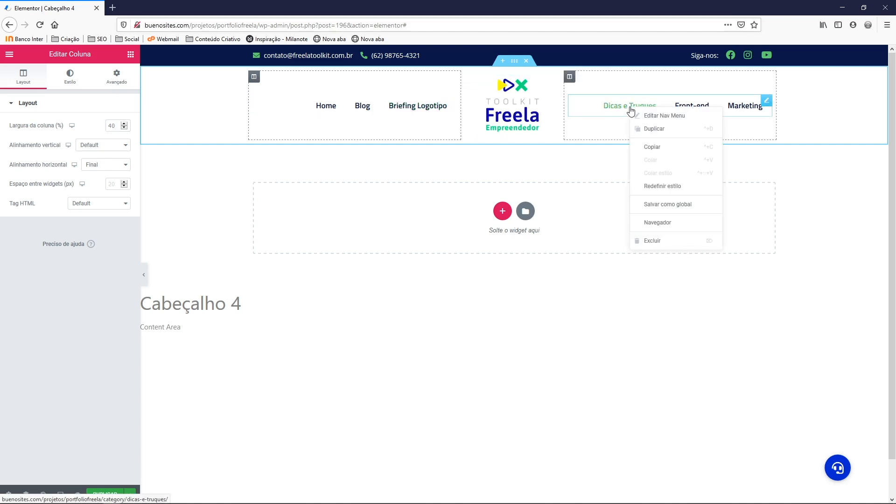
pyautogui.click(655, 117)
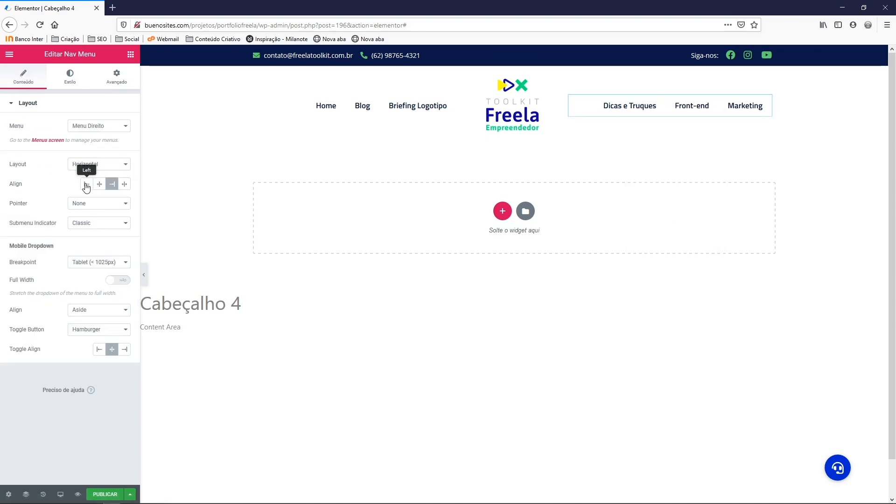
pyautogui.click(87, 184)
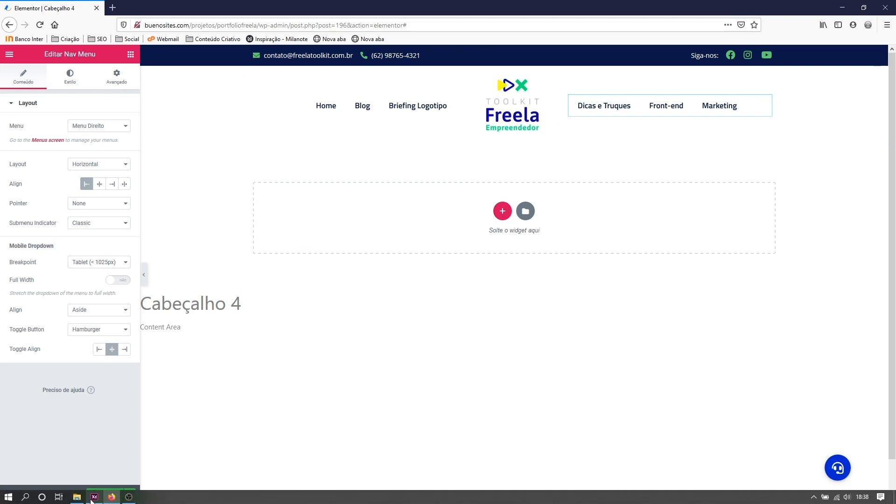
pyautogui.click(93, 498)
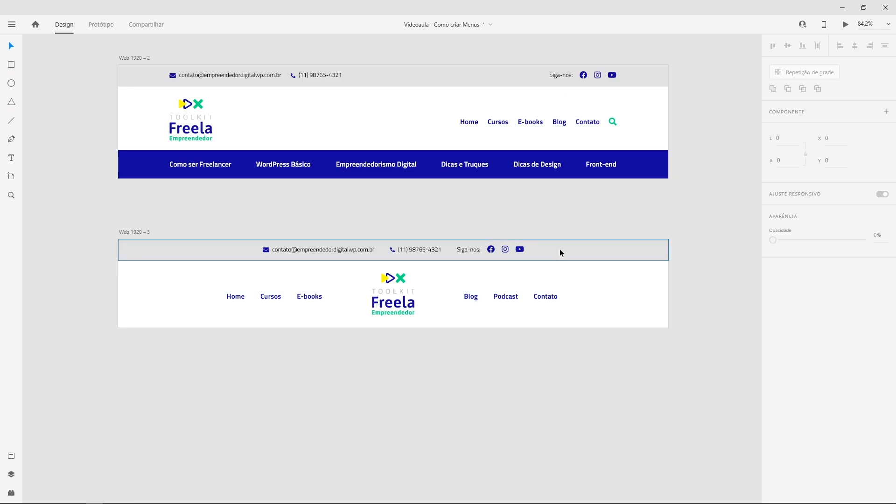
# After checking the Web 1920 – 3 mockup, return to the Elementor editor in Firefox
pyautogui.click(111, 497)
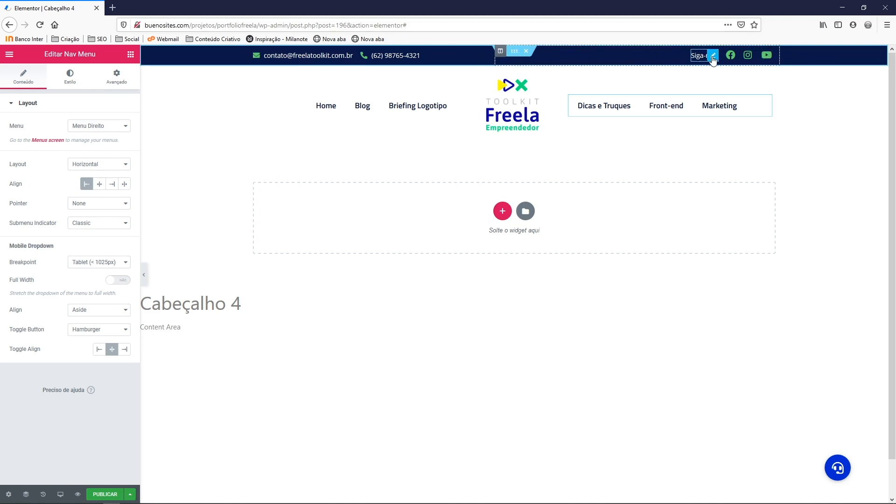
# Move the Siga-nos label and social icons into the contact column
pyautogui.moveTo(713, 56); pyautogui.dragTo(419, 60)
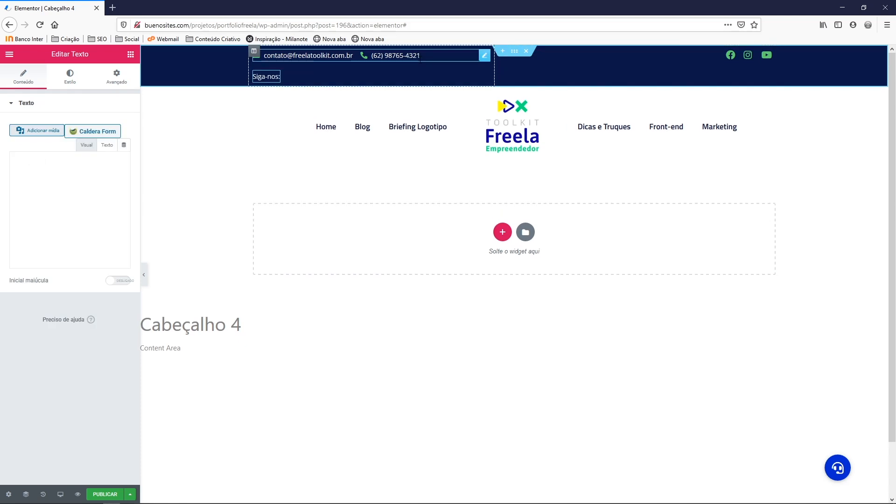
pyautogui.moveTo(771, 61); pyautogui.dragTo(364, 83)
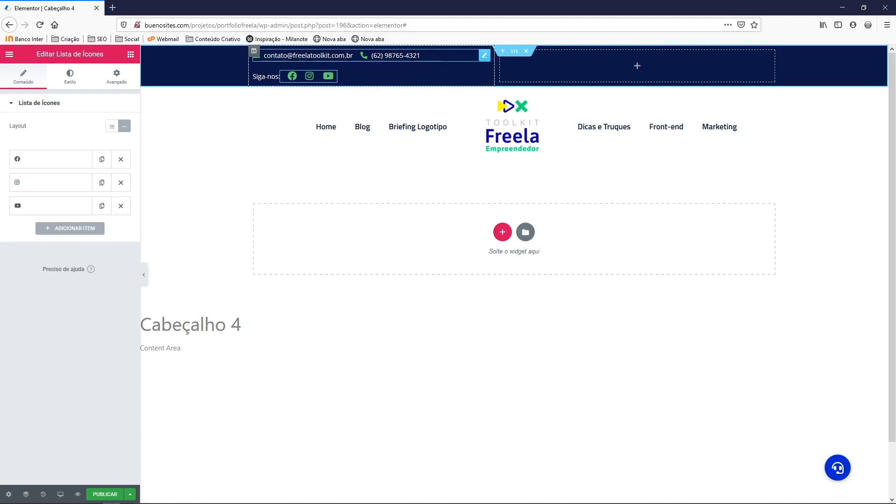
pyautogui.rightClick(412, 56)
pyautogui.click(433, 66)
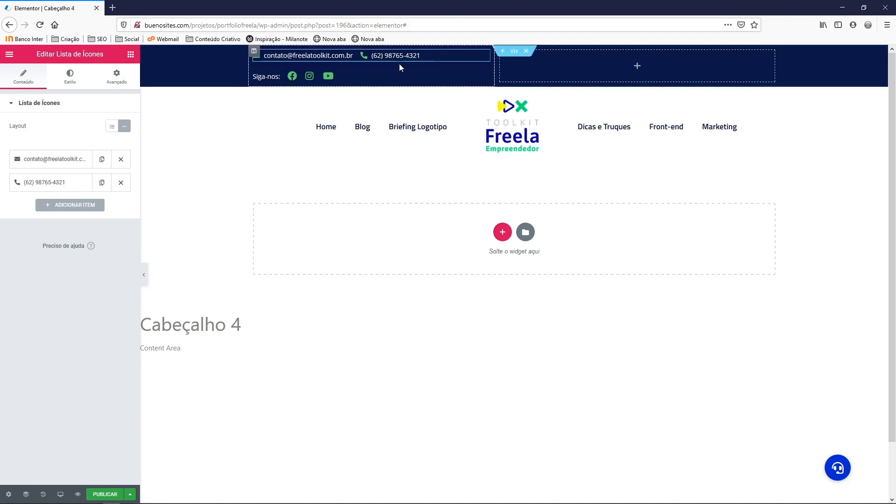
# Set the contact list's Advanced positioning width to Em linha (auto)
pyautogui.click(116, 79)
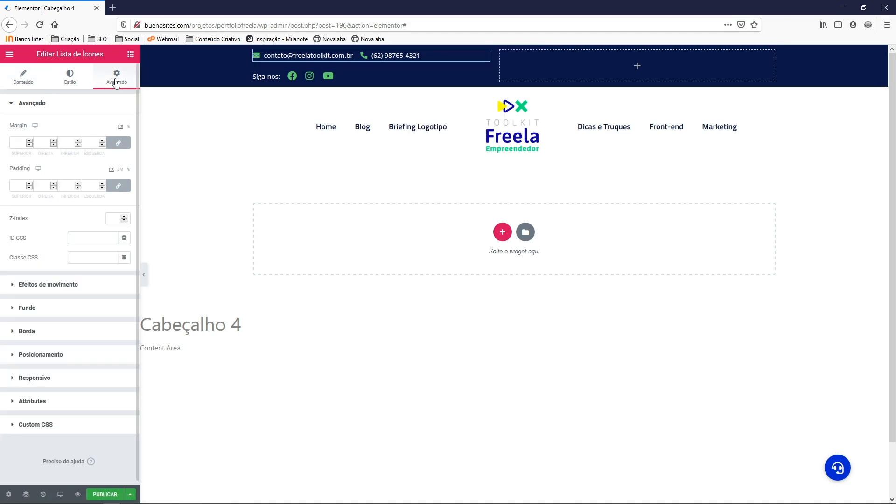
pyautogui.click(58, 355)
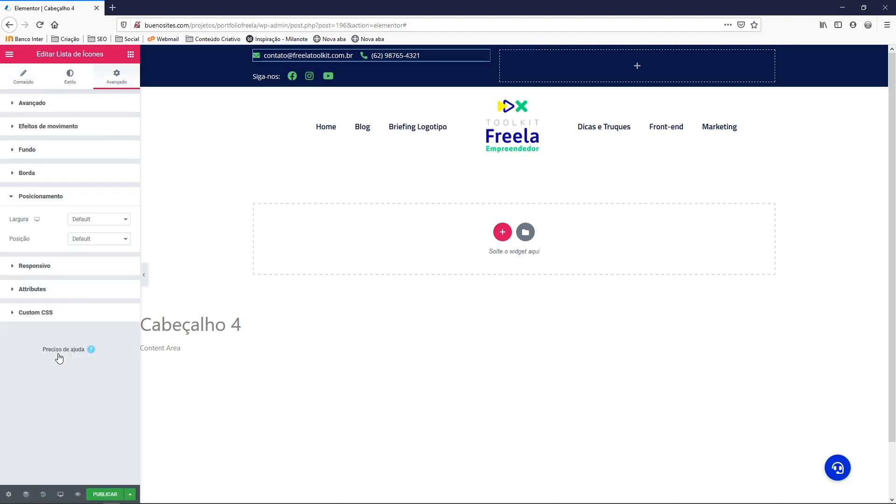
pyautogui.click(92, 221)
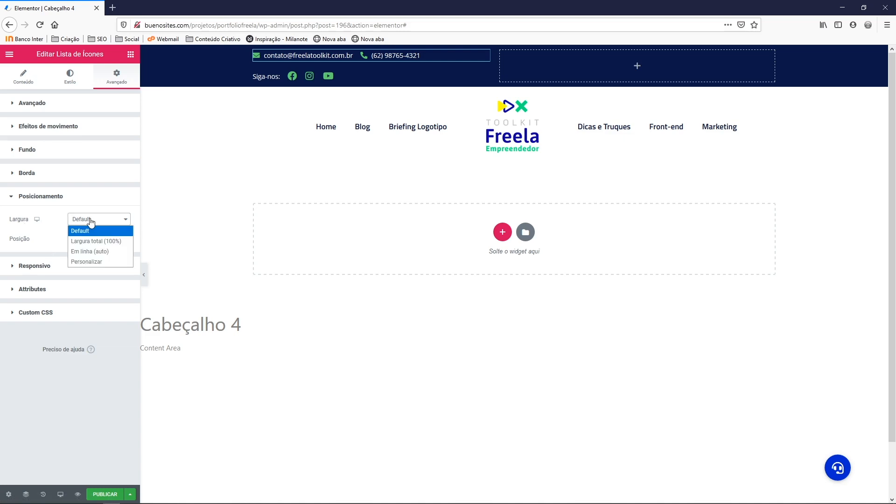
pyautogui.click(92, 251)
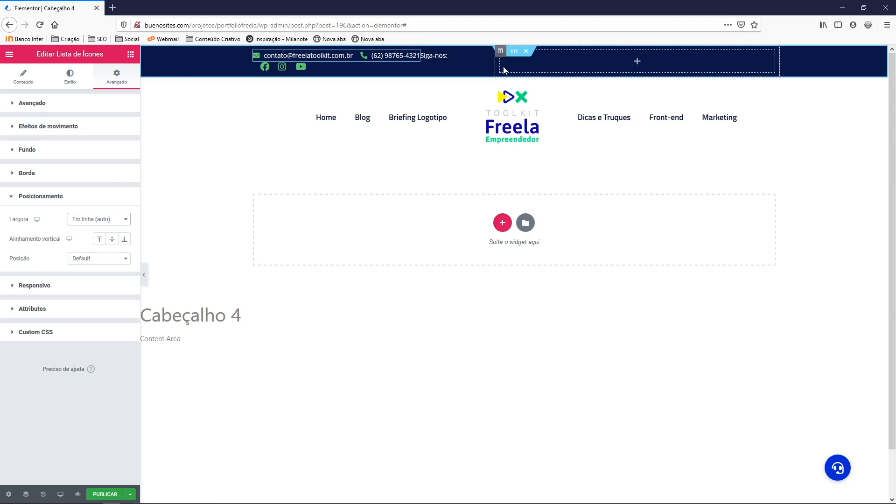
pyautogui.rightClick(500, 54)
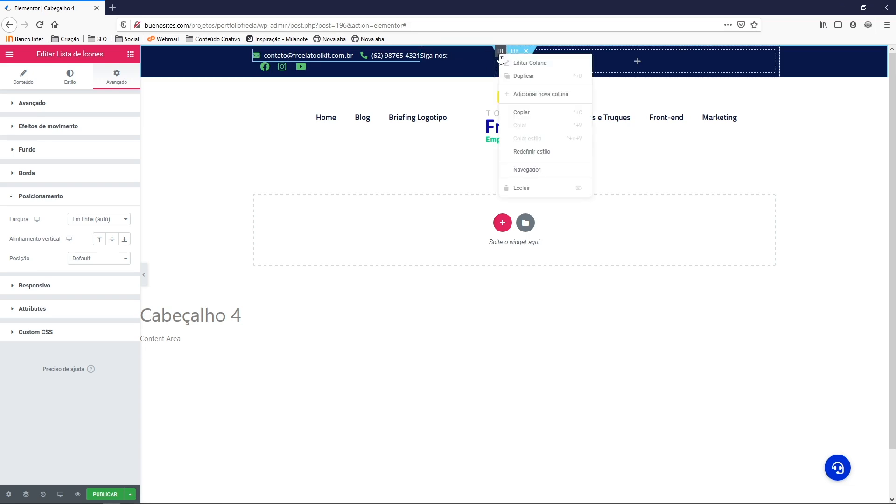
# Delete the empty right column and give the contact list a 32 px right margin
pyautogui.click(518, 189)
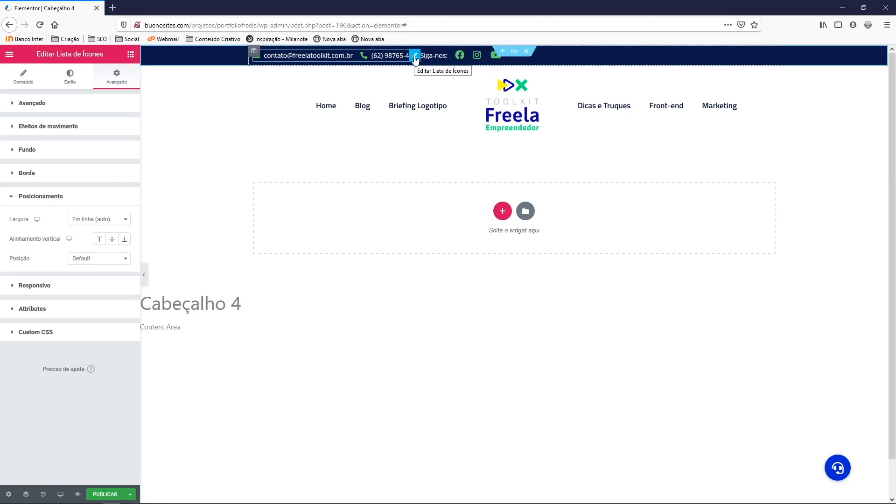
pyautogui.rightClick(292, 59)
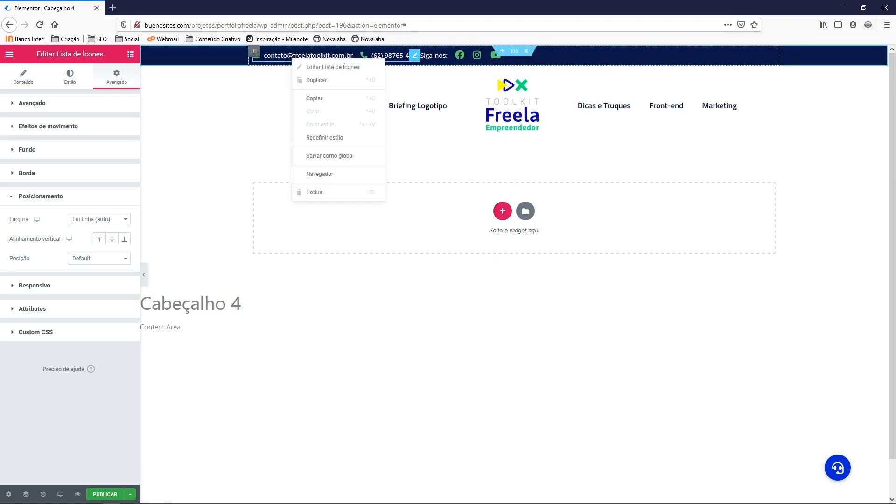
pyautogui.click(319, 71)
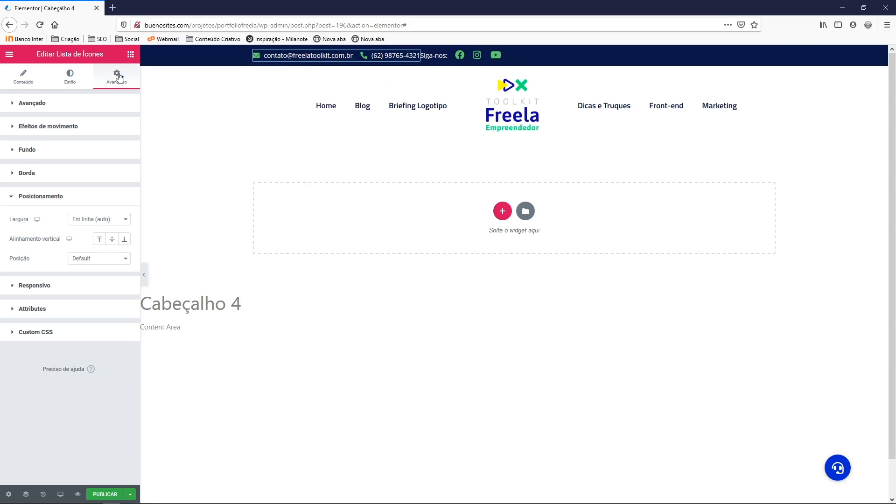
pyautogui.click(82, 104)
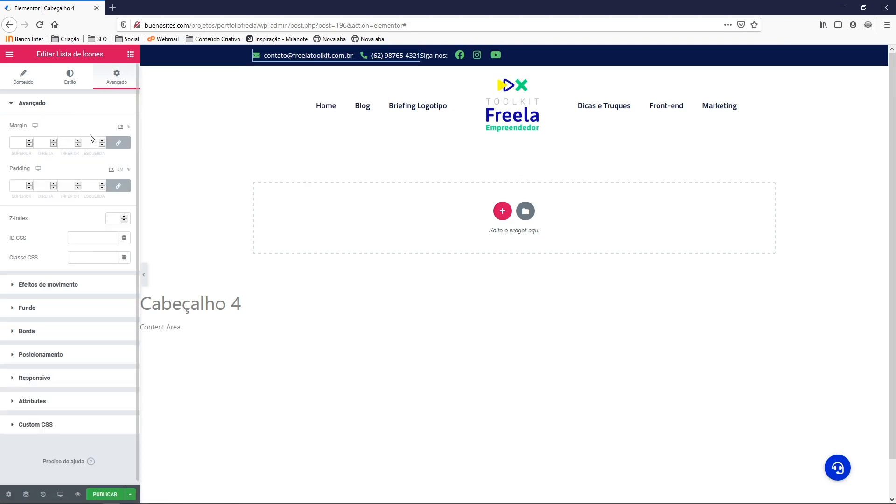
pyautogui.click(41, 143)
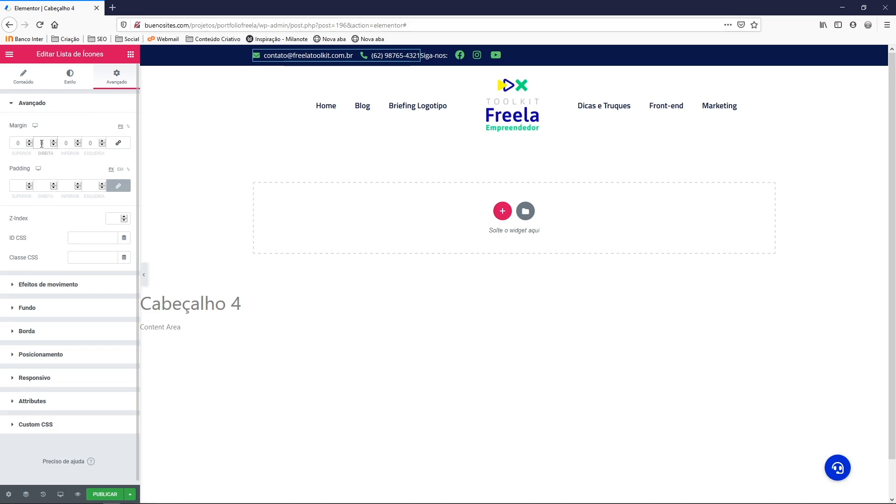
pyautogui.write('16')
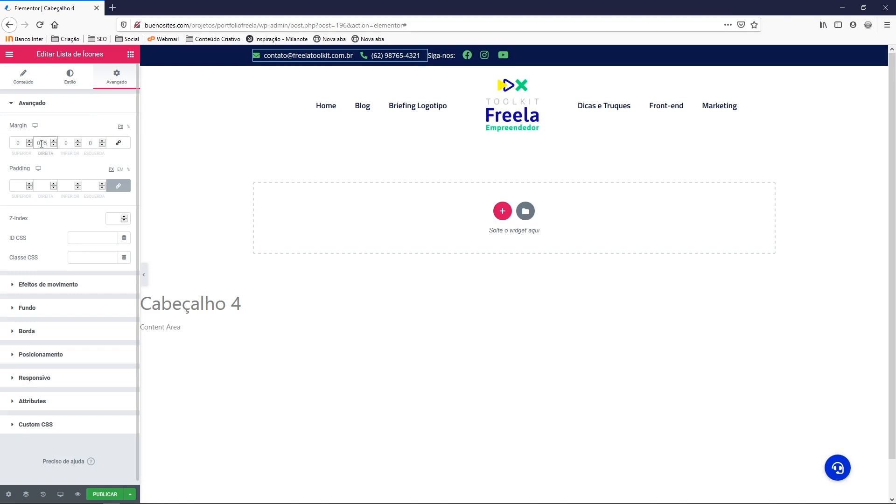
pyautogui.moveTo(49, 143); pyautogui.dragTo(38, 143)
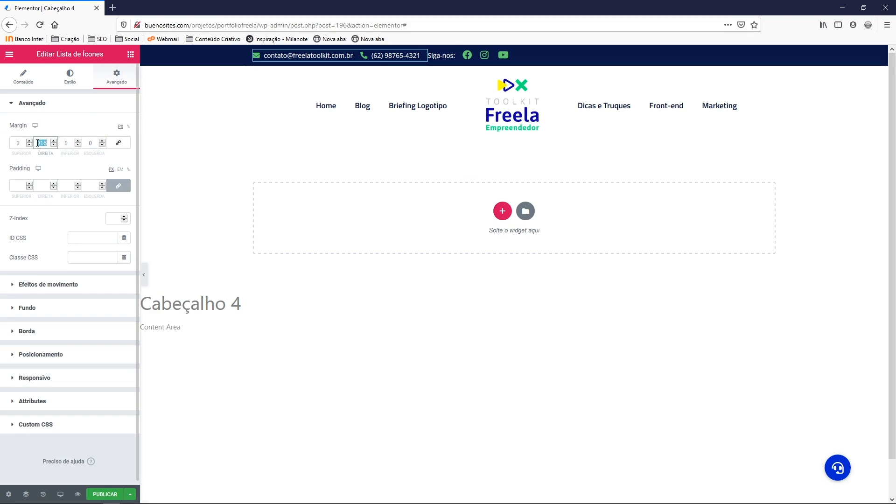
pyautogui.write('32')
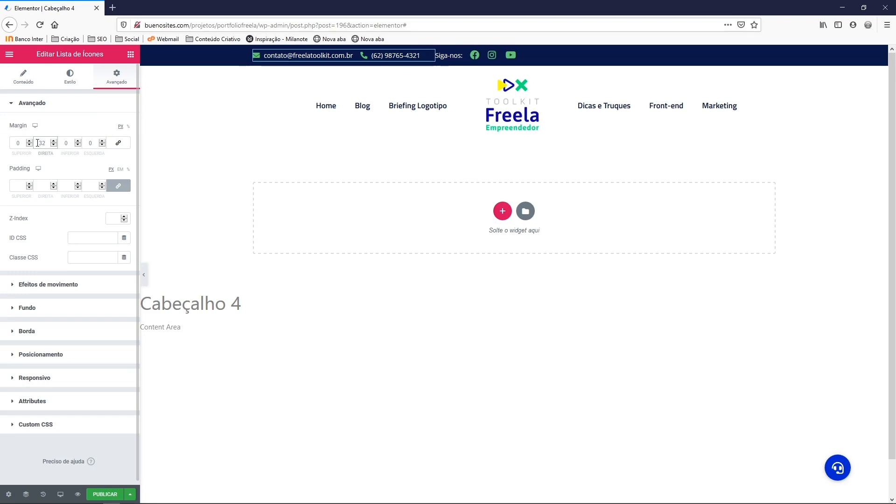
# Review the contact list and Siga-nos label, ending on the contact list's Style settings
pyautogui.rightClick(339, 61)
pyautogui.click(356, 68)
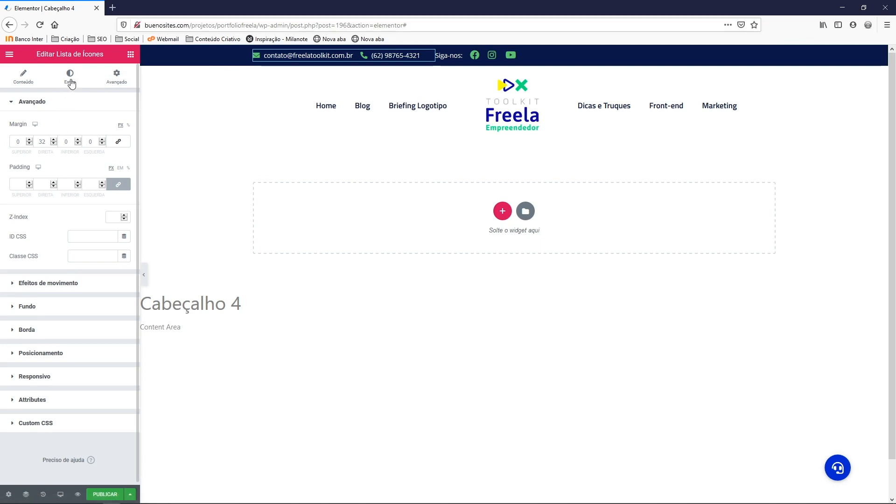
pyautogui.rightClick(441, 55)
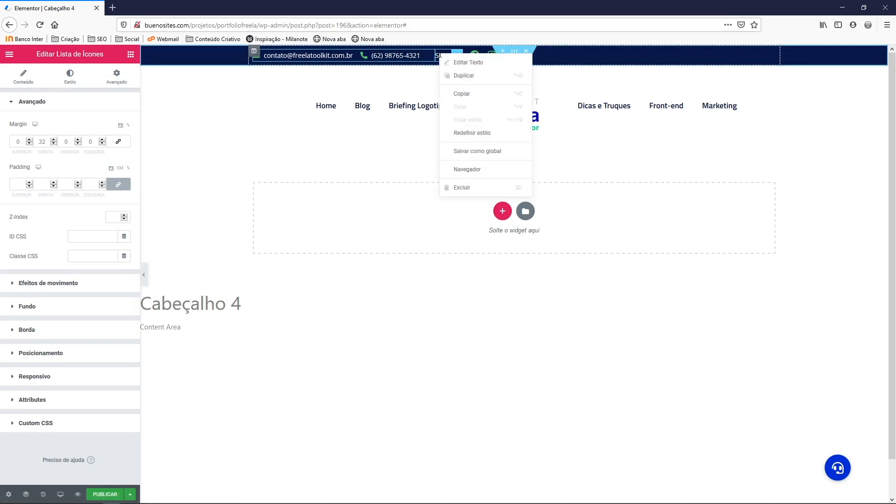
pyautogui.click(452, 63)
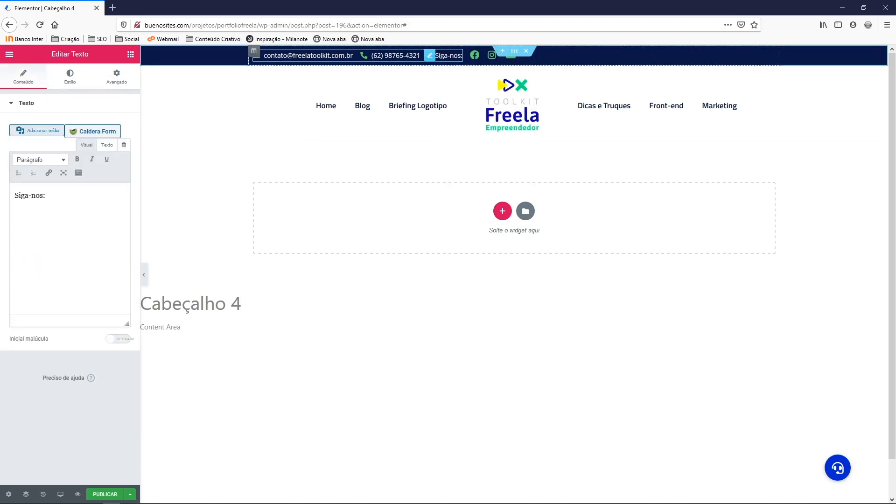
pyautogui.rightClick(392, 59)
pyautogui.click(407, 68)
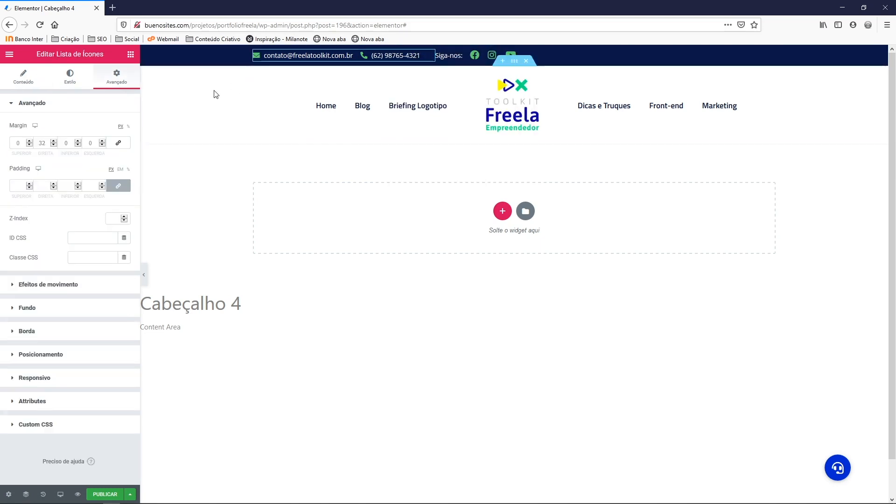
pyautogui.click(70, 83)
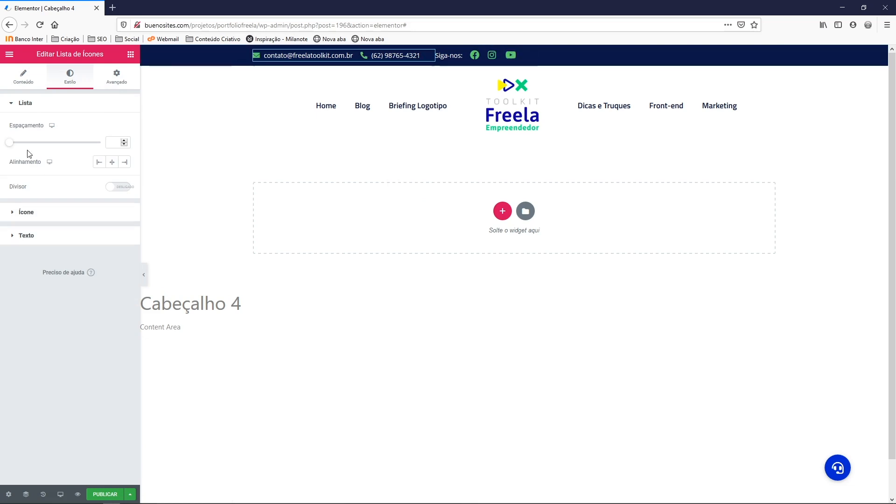
# Set the contact list's Espaçamento to 32, then bring up the top-bar section's layout settings
pyautogui.moveTo(11, 145); pyautogui.dragTo(69, 147)
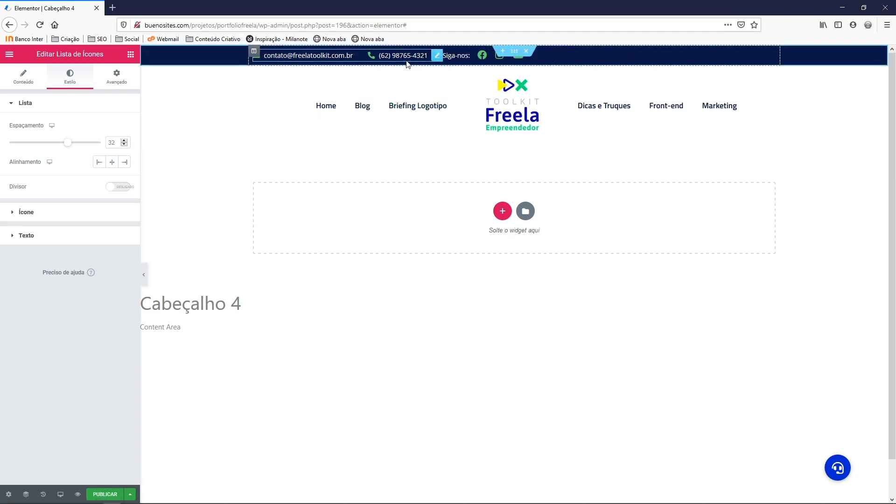
pyautogui.rightClick(514, 55)
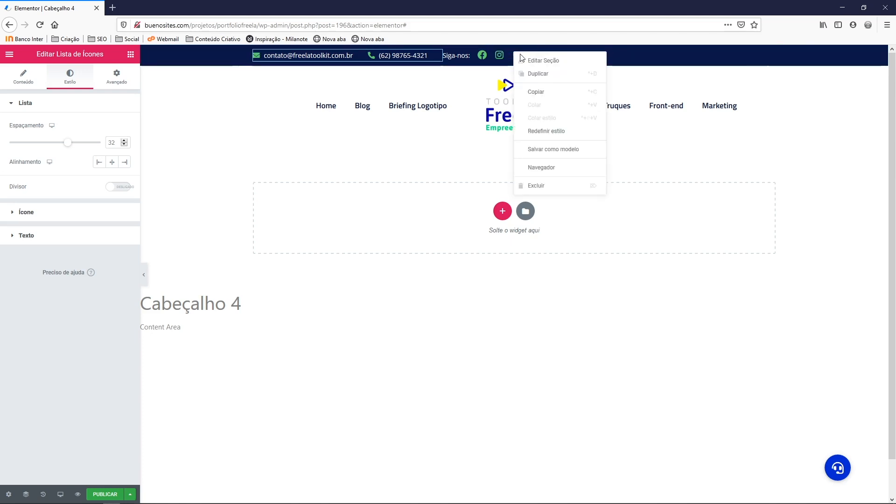
pyautogui.click(530, 62)
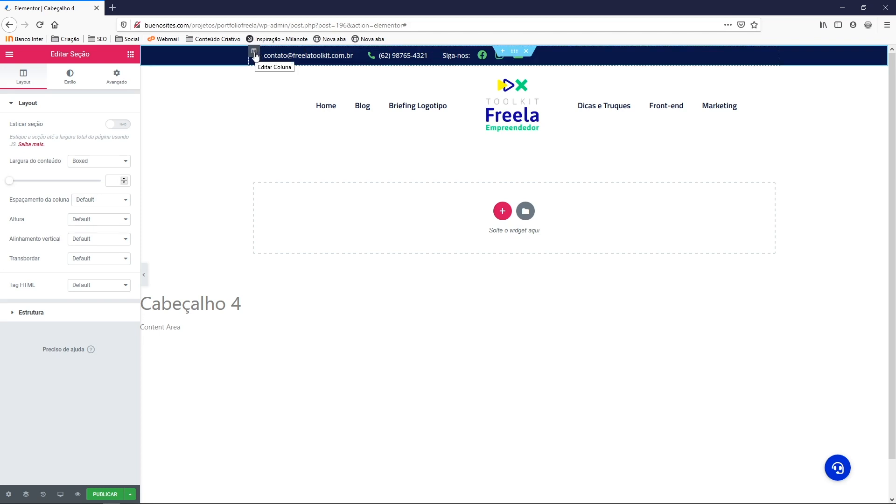
# Set the contact column's Alinhamento horizontal to Centralizar, then open the publish settings for Cabeçalho 4
pyautogui.rightClick(256, 55)
pyautogui.click(277, 65)
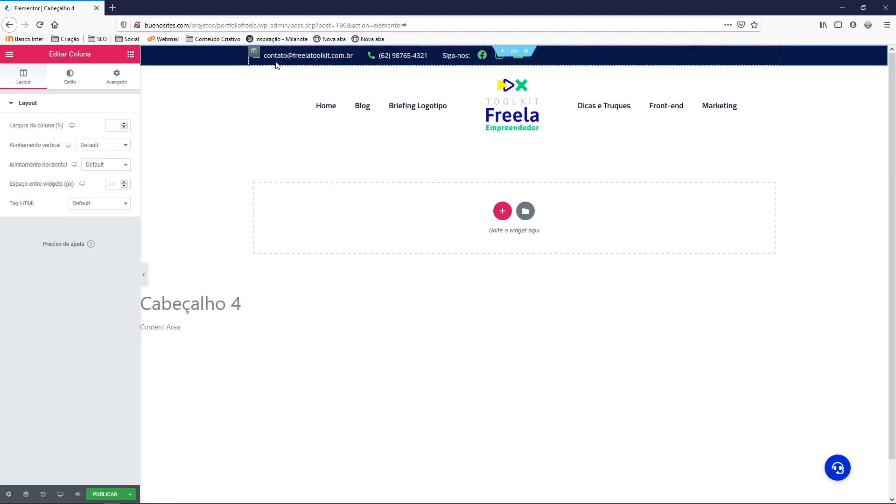
pyautogui.click(91, 166)
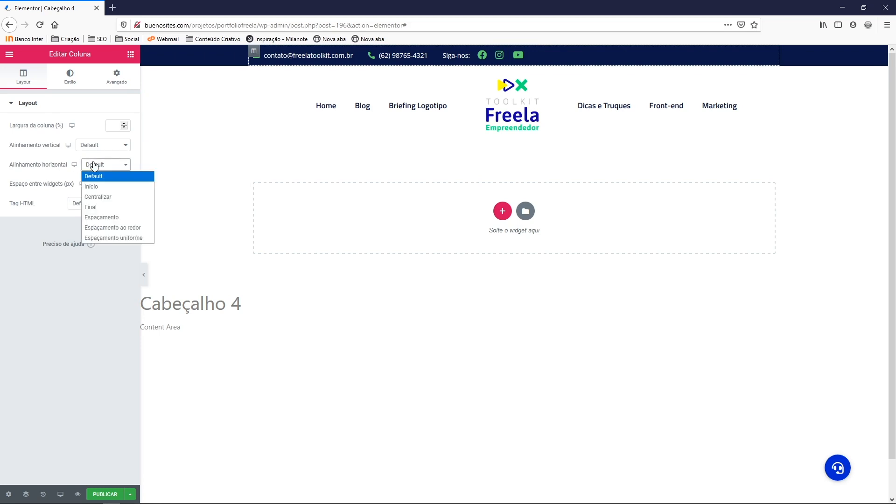
pyautogui.click(99, 198)
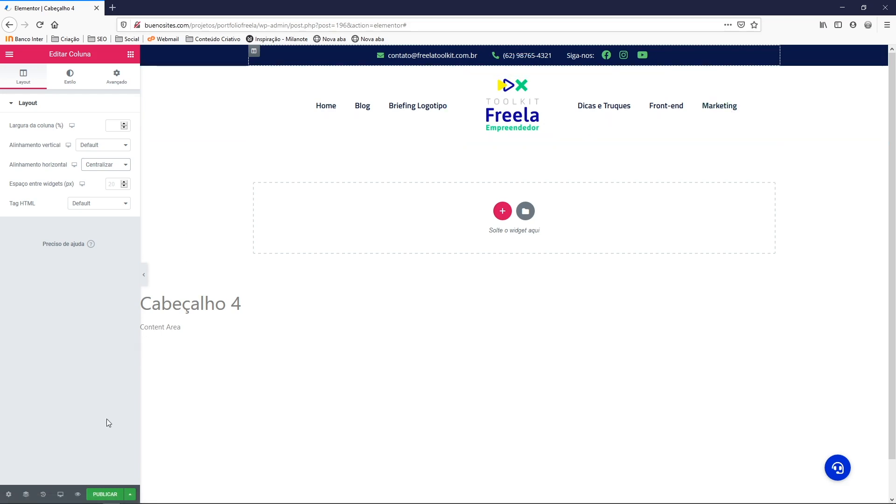
pyautogui.click(107, 495)
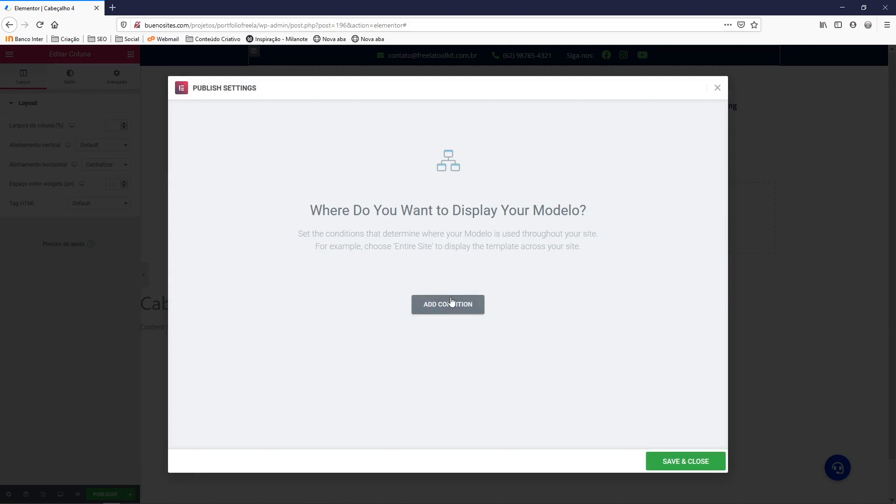
# Save and publish the Cabeçalho 4 header template without adding display conditions
pyautogui.click(678, 465)
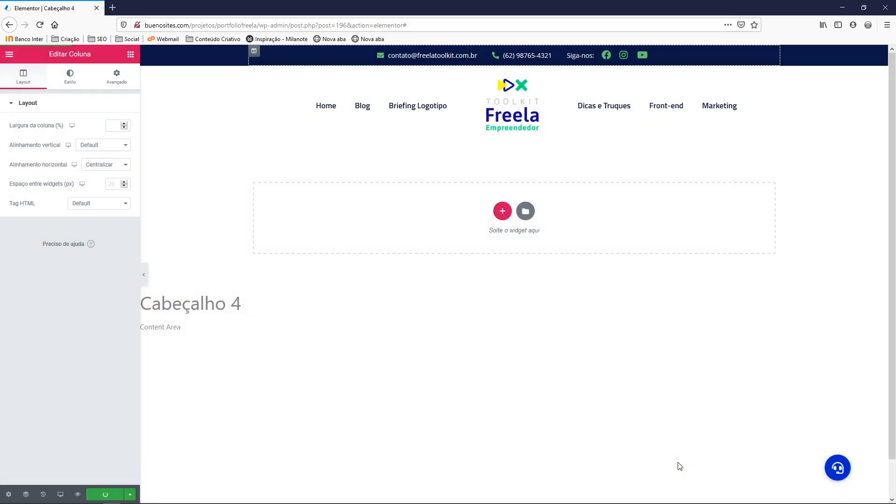